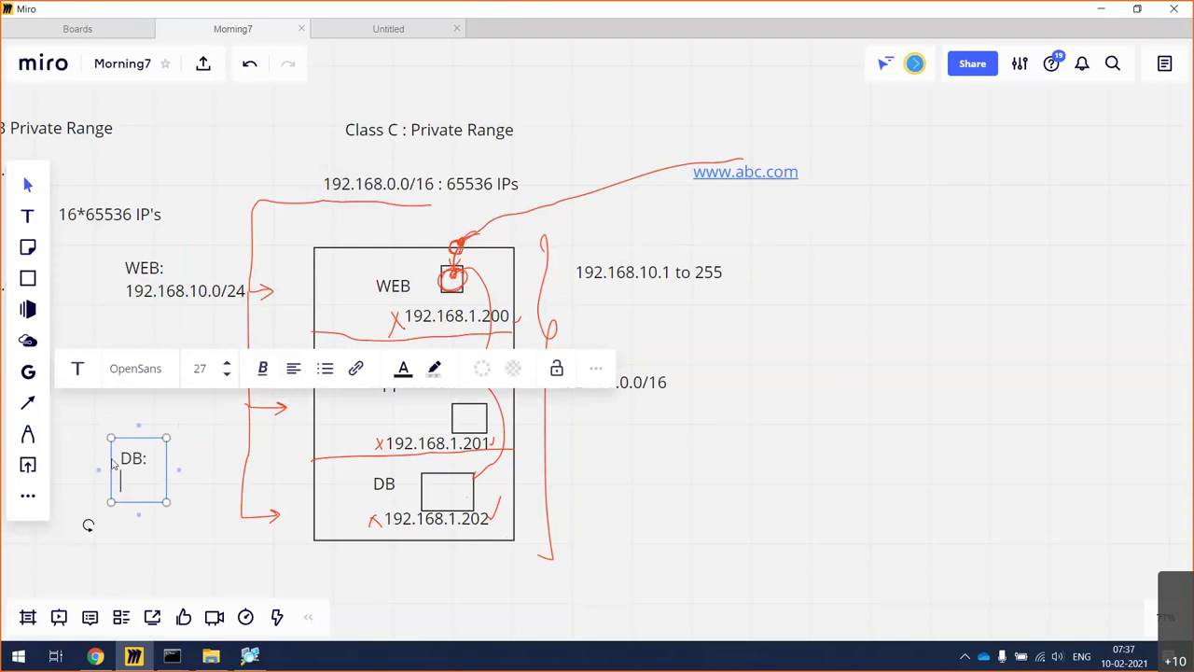
Step: Finish the DB label as 192.168.30.0/24 and widen it so it fits on one line
{"action": "key", "text": "BackSpace"}
{"action": "type", "text": "92.168.30.0/24"}
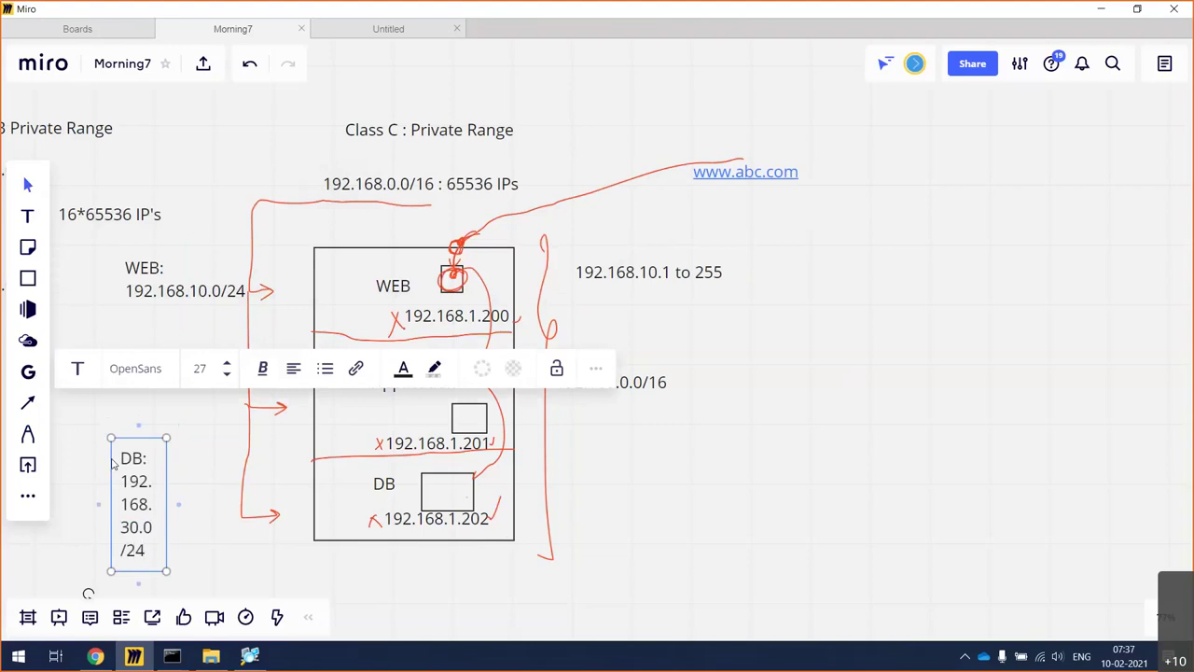
{"action": "left_click_drag", "start_coordinate": [177, 504], "coordinate": [256, 483]}
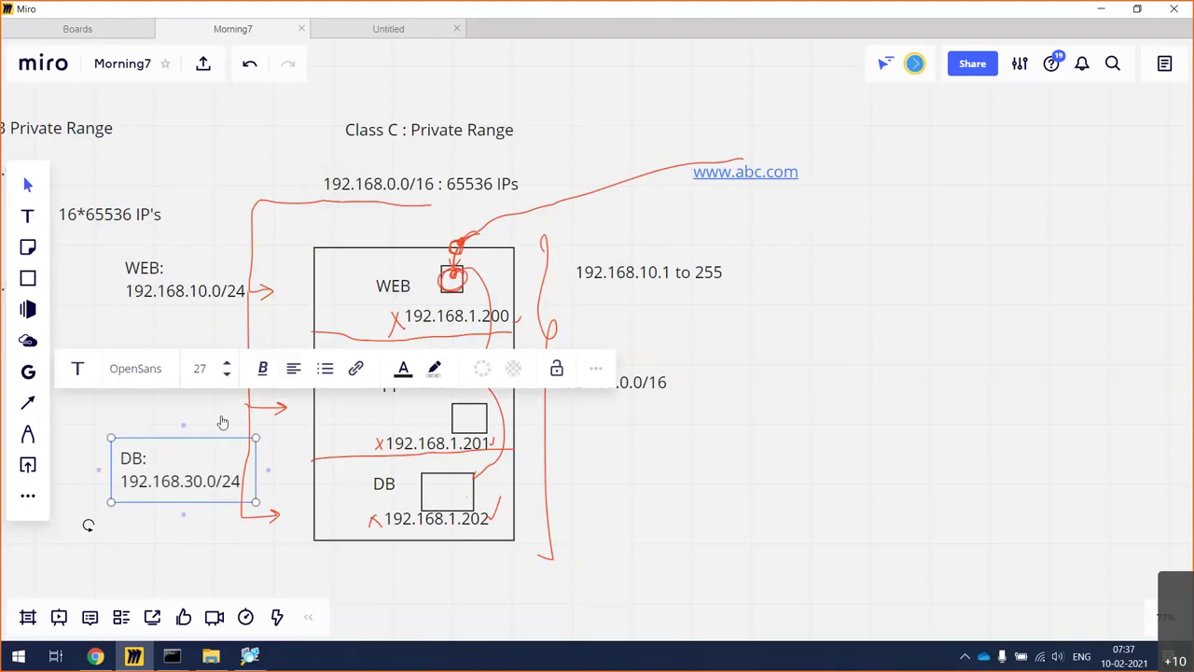
{"action": "left_click", "coordinate": [471, 345]}
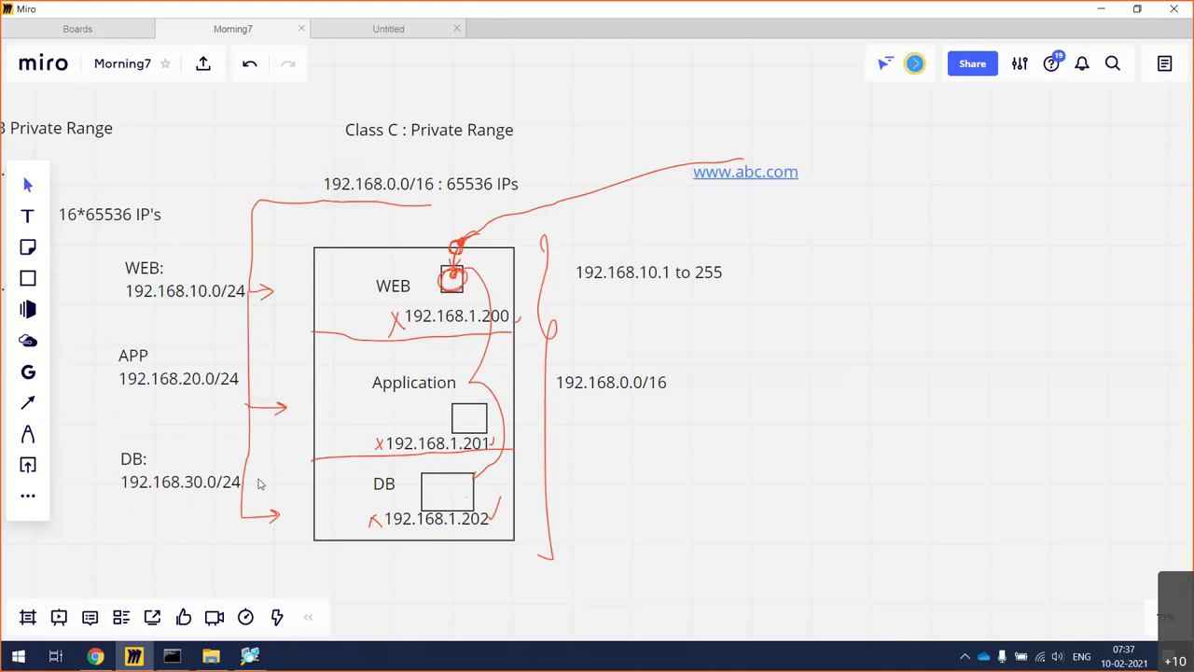
{"action": "left_click", "coordinate": [27, 434]}
Step: Box '10.1 to 255' in red and curve an arrow into Application, undoing the stray stroke
{"action": "mouse_move", "coordinate": [641, 290]}
{"action": "left_mouse_down"}
{"action": "mouse_move", "coordinate": [716, 290]}
{"action": "mouse_move", "coordinate": [724, 263]}
{"action": "mouse_move", "coordinate": [641, 262]}
{"action": "mouse_move", "coordinate": [640, 290]}
{"action": "left_mouse_up"}
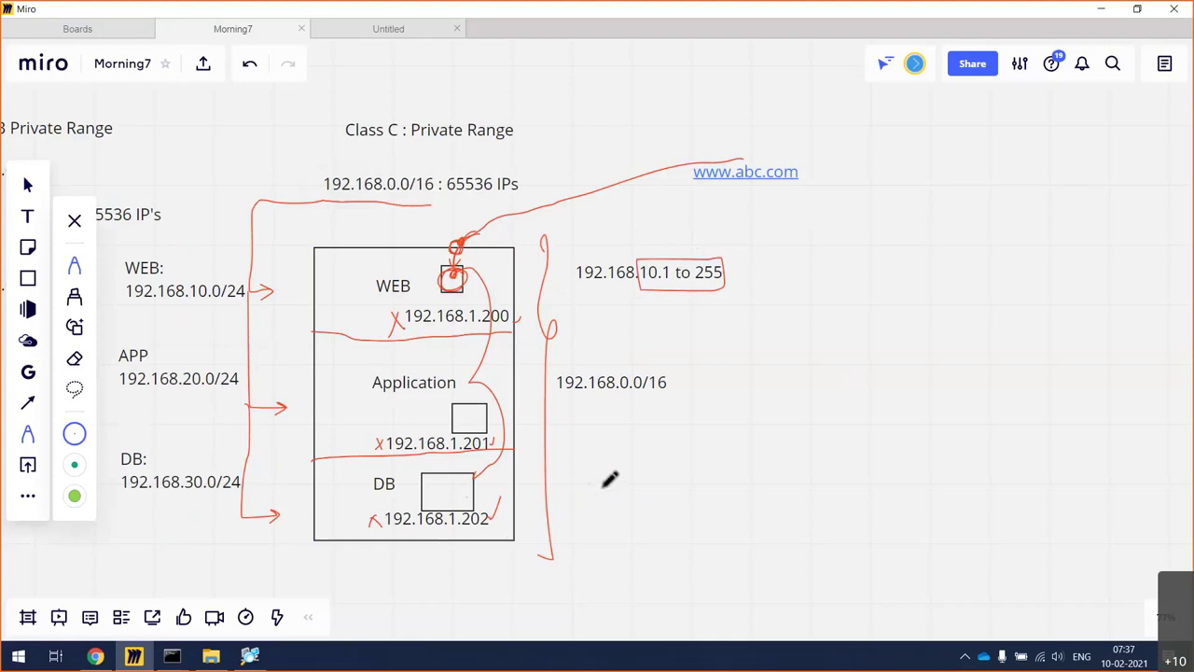
{"action": "mouse_move", "coordinate": [728, 274]}
{"action": "left_mouse_down"}
{"action": "mouse_move", "coordinate": [768, 277]}
{"action": "mouse_move", "coordinate": [752, 335]}
{"action": "mouse_move", "coordinate": [606, 333]}
{"action": "left_mouse_up"}
{"action": "mouse_move", "coordinate": [547, 377]}
{"action": "left_mouse_down"}
{"action": "mouse_move", "coordinate": [502, 414]}
{"action": "mouse_move", "coordinate": [509, 426]}
{"action": "left_mouse_up"}
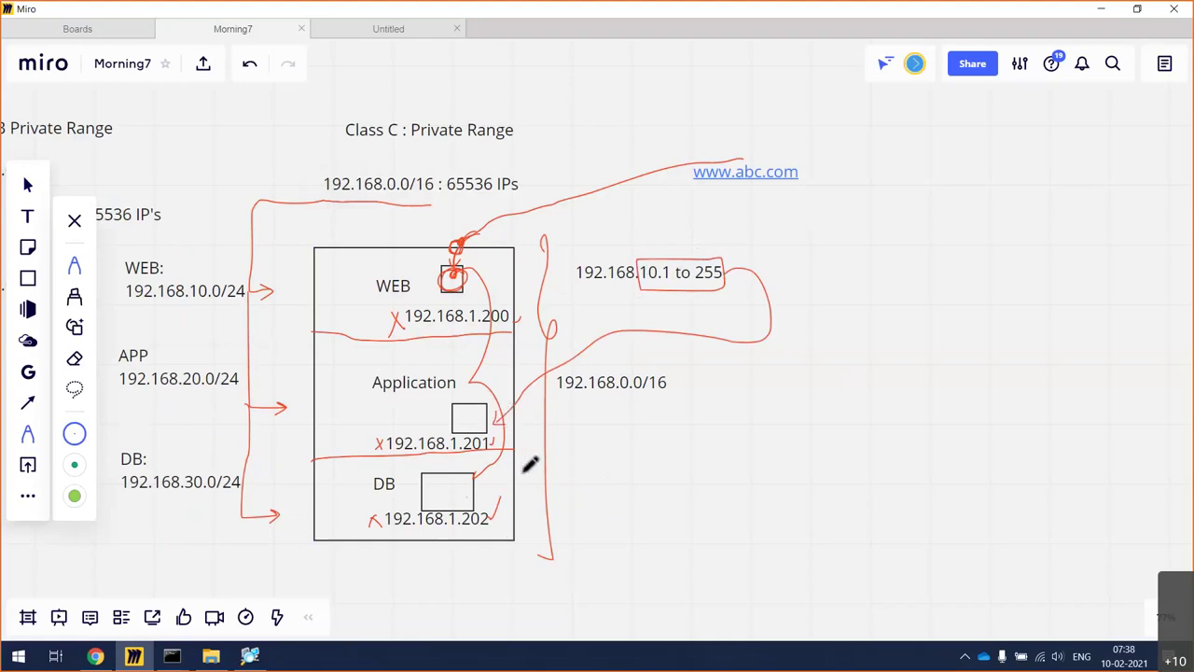
{"action": "mouse_move", "coordinate": [578, 326]}
{"action": "left_mouse_down"}
{"action": "mouse_move", "coordinate": [699, 360]}
{"action": "mouse_move", "coordinate": [757, 362]}
{"action": "left_mouse_up"}
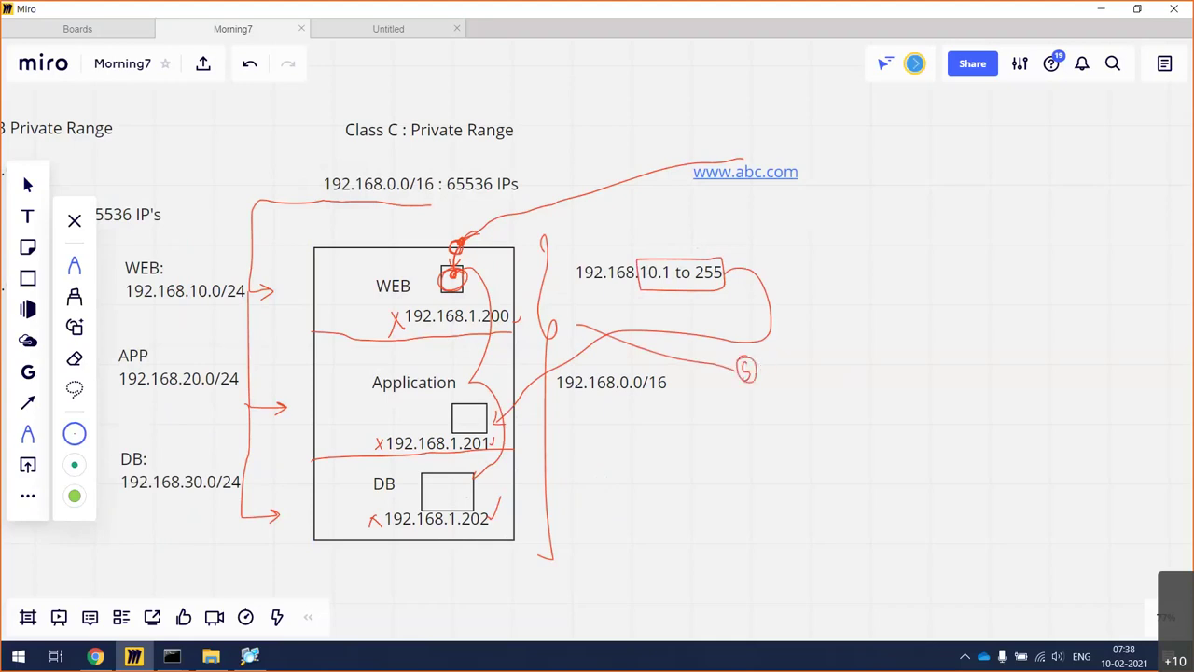
{"action": "key", "text": "ctrl+z"}
{"action": "key", "text": "ctrl+z"}
{"action": "key", "text": "ctrl+z"}
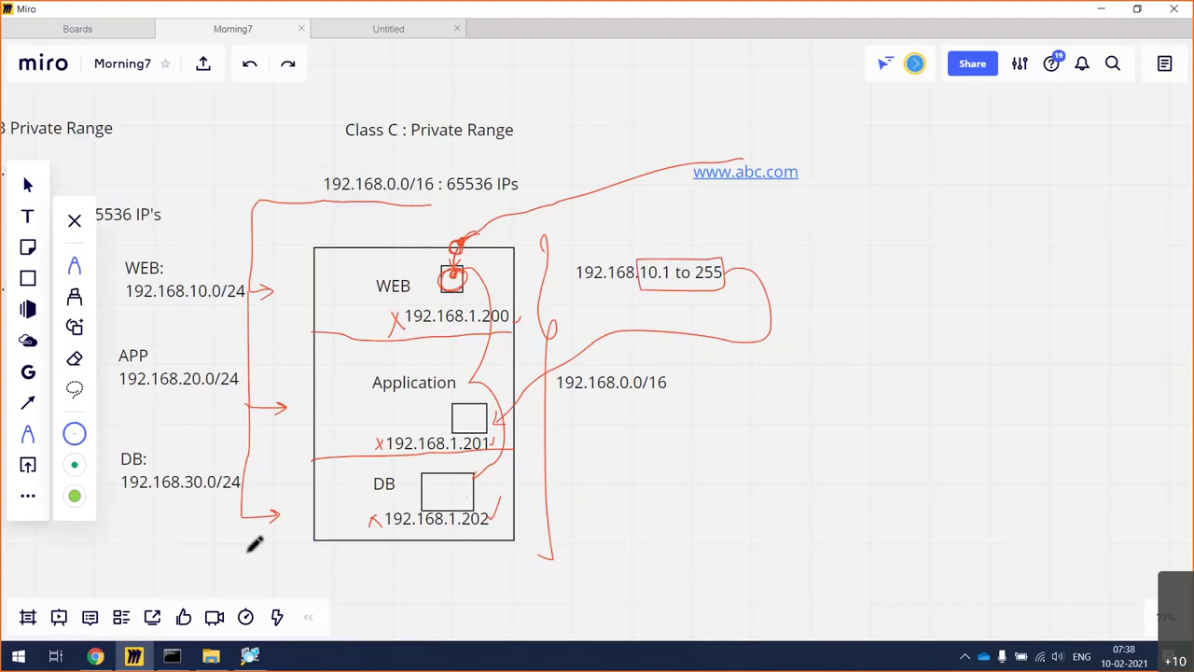
Step: Sign in to the switch at 192.168.1.100 in a new Chrome tab with saved credentials
{"action": "left_click", "coordinate": [104, 657]}
{"action": "left_click", "coordinate": [396, 14]}
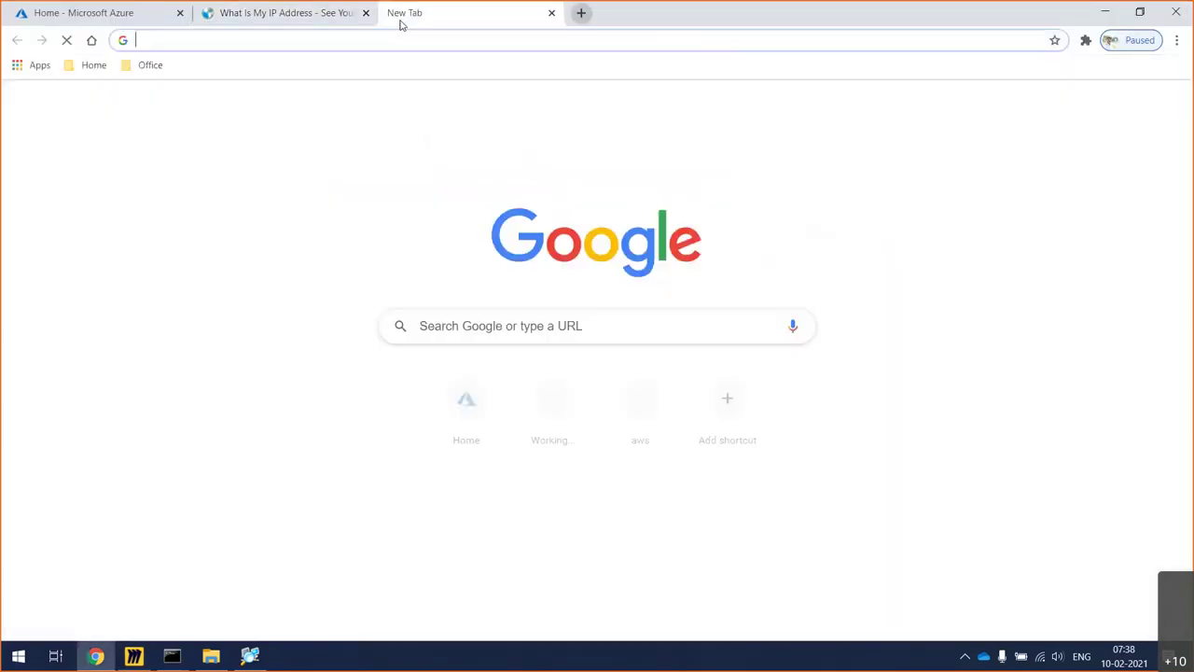
{"action": "type", "text": "192.168.1.100"}
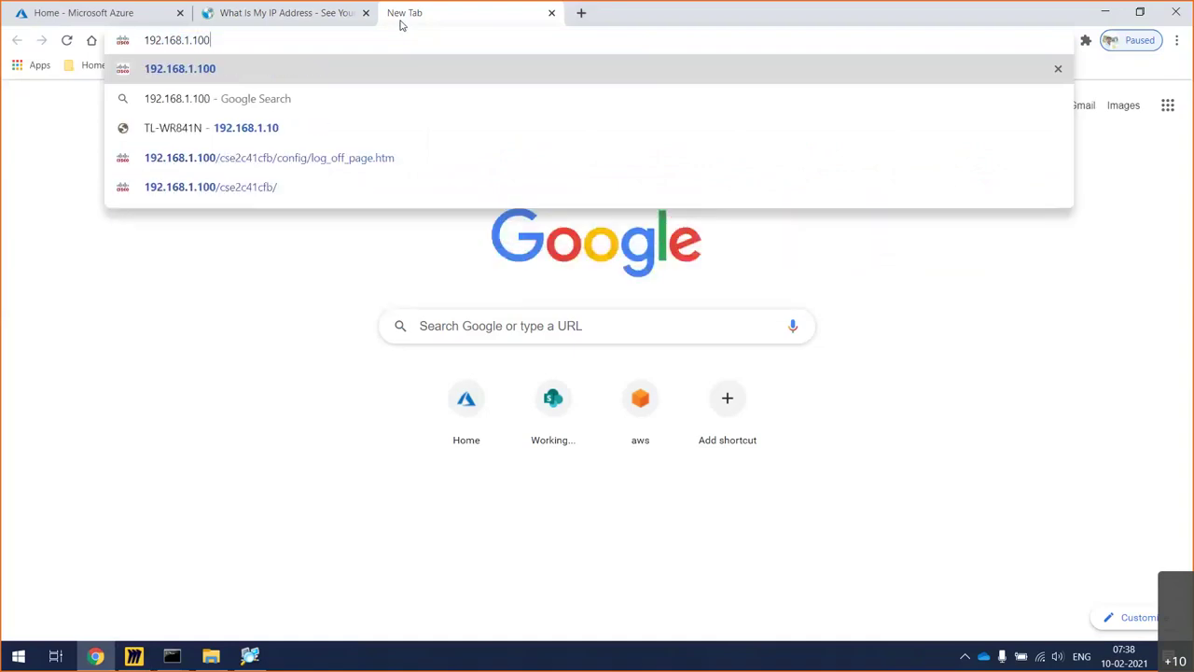
{"action": "key", "text": "Return"}
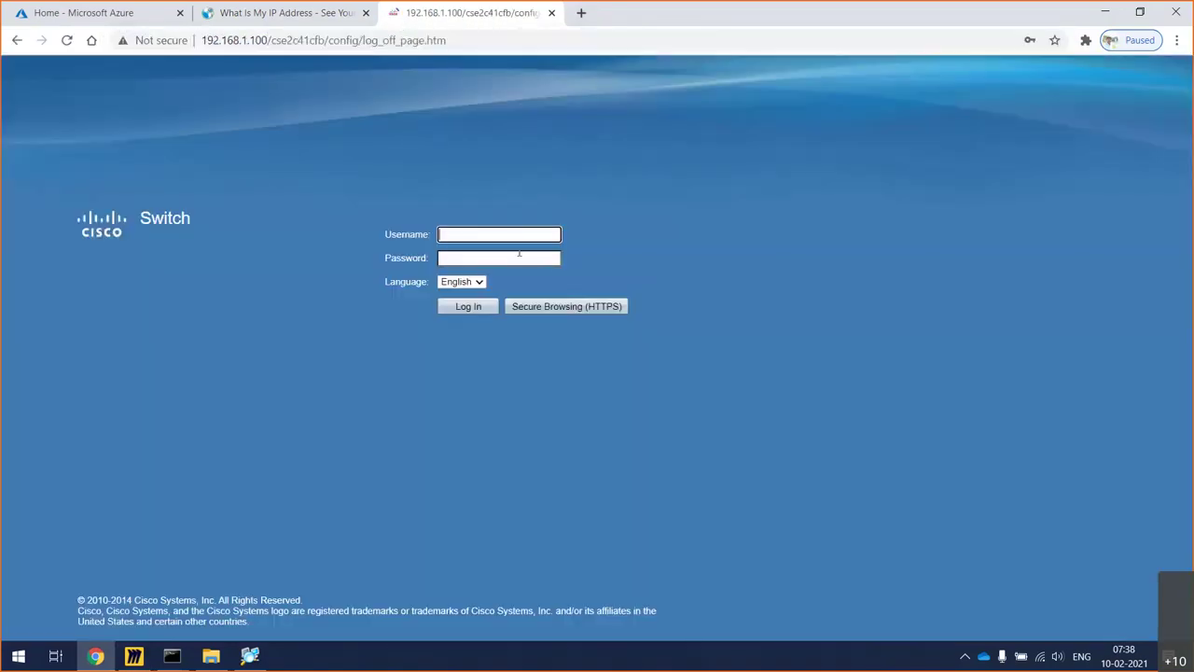
{"action": "left_click", "coordinate": [485, 234]}
{"action": "left_click", "coordinate": [494, 268]}
{"action": "left_click", "coordinate": [471, 307]}
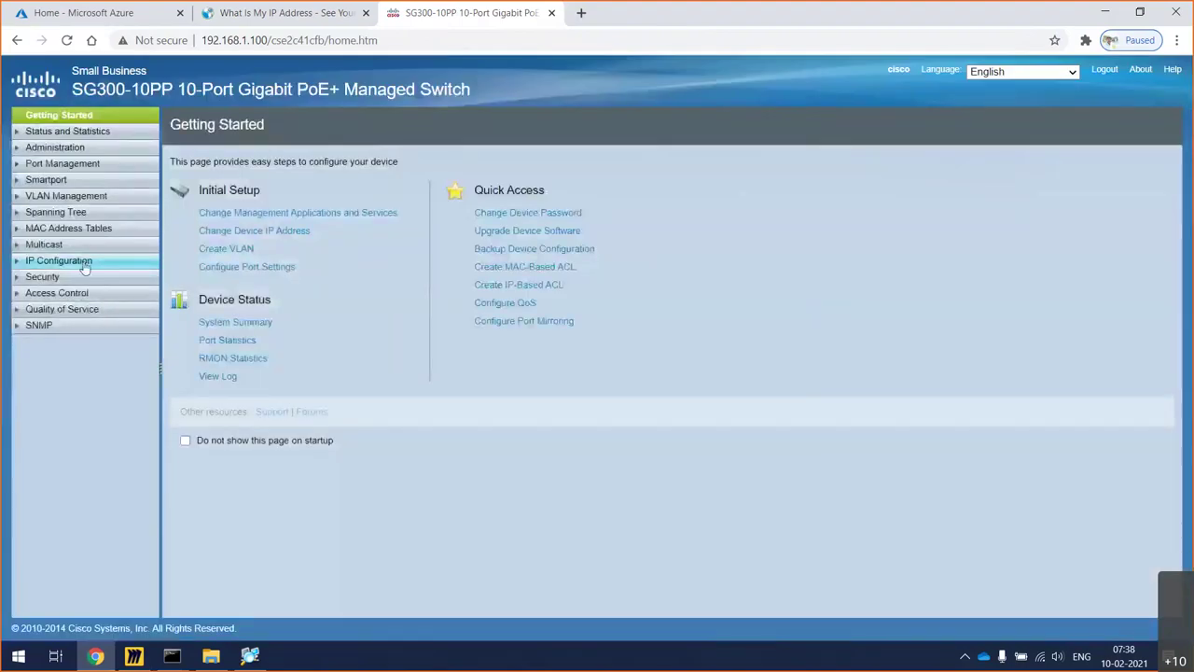
Step: Show the IPv4 Interface table and highlight VLAN 10's address 192.168.10.1 and mask
{"action": "left_click", "coordinate": [83, 262]}
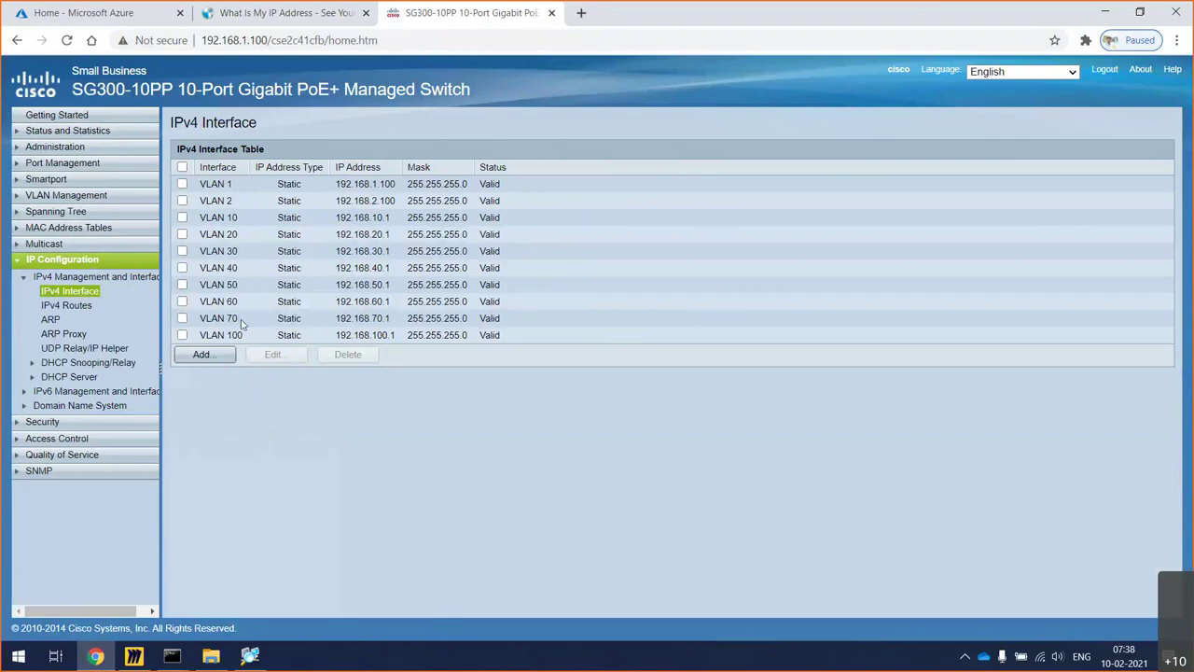
{"action": "left_click_drag", "start_coordinate": [201, 218], "coordinate": [254, 222]}
{"action": "left_click_drag", "start_coordinate": [337, 218], "coordinate": [504, 223]}
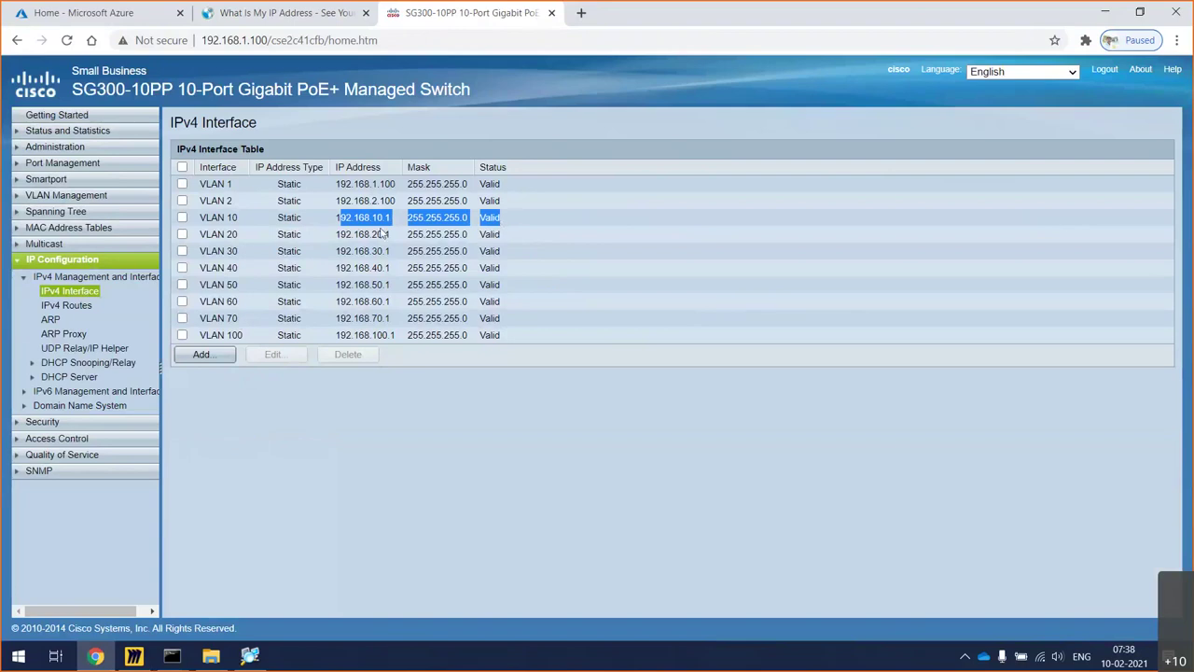
{"action": "left_click", "coordinate": [206, 218]}
{"action": "left_click_drag", "start_coordinate": [206, 217], "coordinate": [240, 219]}
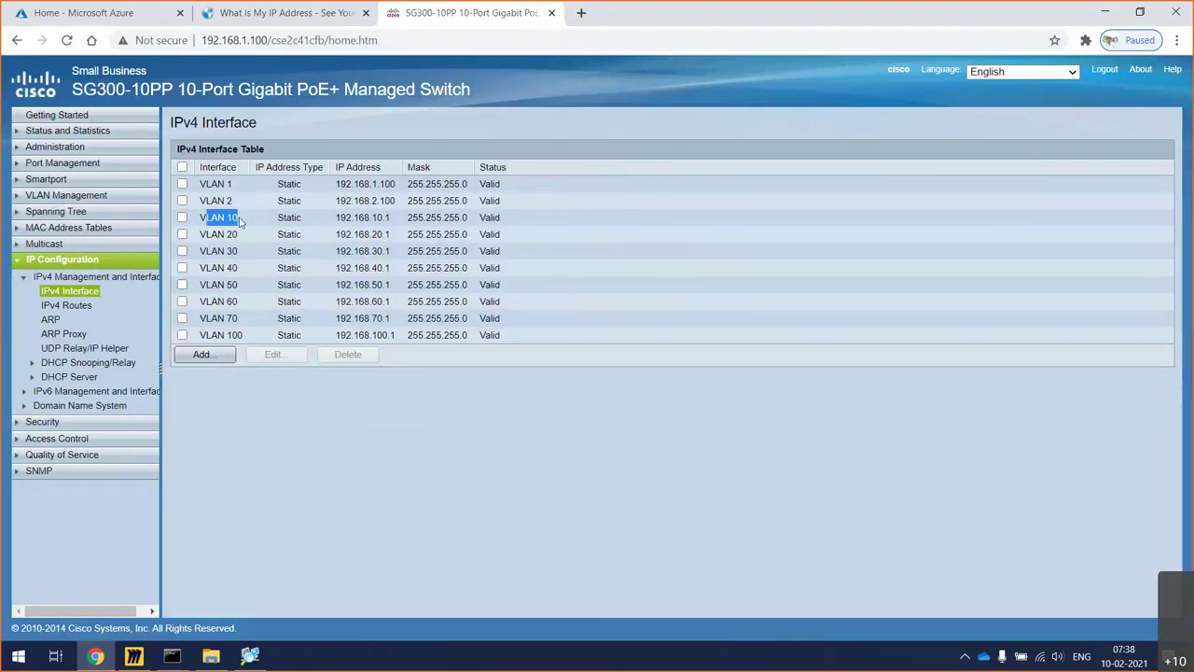
{"action": "left_click_drag", "start_coordinate": [373, 217], "coordinate": [457, 231]}
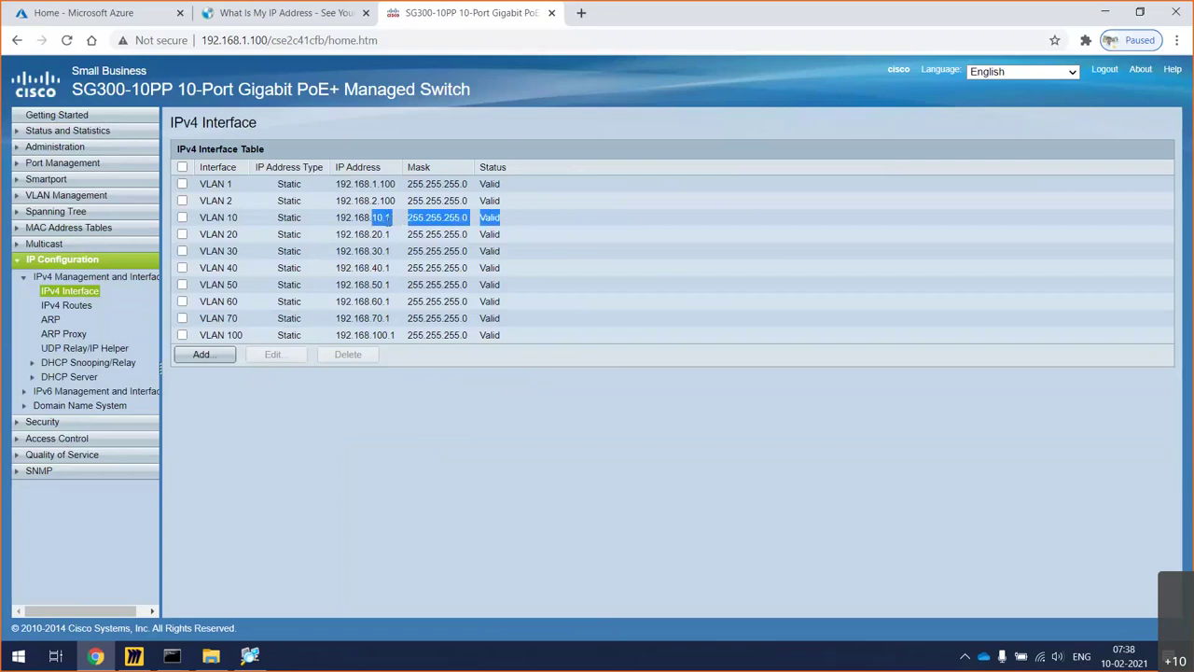
{"action": "key", "text": "alt+Tab"}
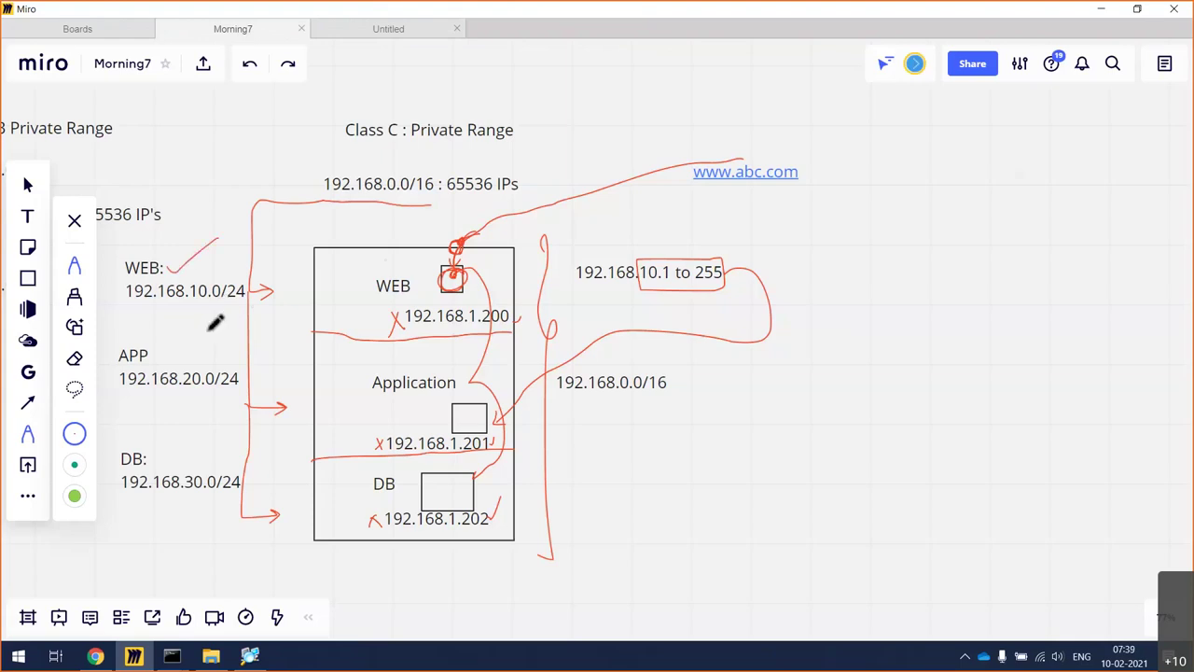
Step: Tick APP, DB and 192.168.0.0/16 in red, cross-checking the VLAN 10, 20 and 30 rows
{"action": "left_click_drag", "start_coordinate": [162, 353], "coordinate": [202, 335]}
{"action": "left_click_drag", "start_coordinate": [159, 459], "coordinate": [198, 433]}
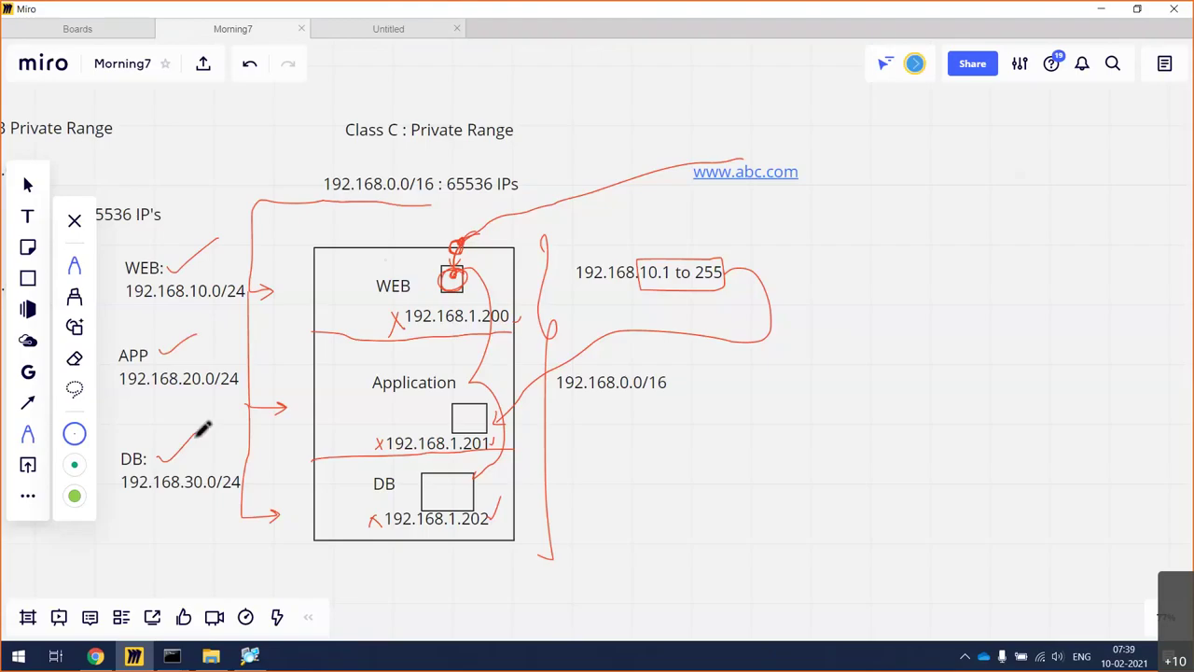
{"action": "key", "text": "alt+Tab"}
{"action": "left_click_drag", "start_coordinate": [205, 217], "coordinate": [502, 261]}
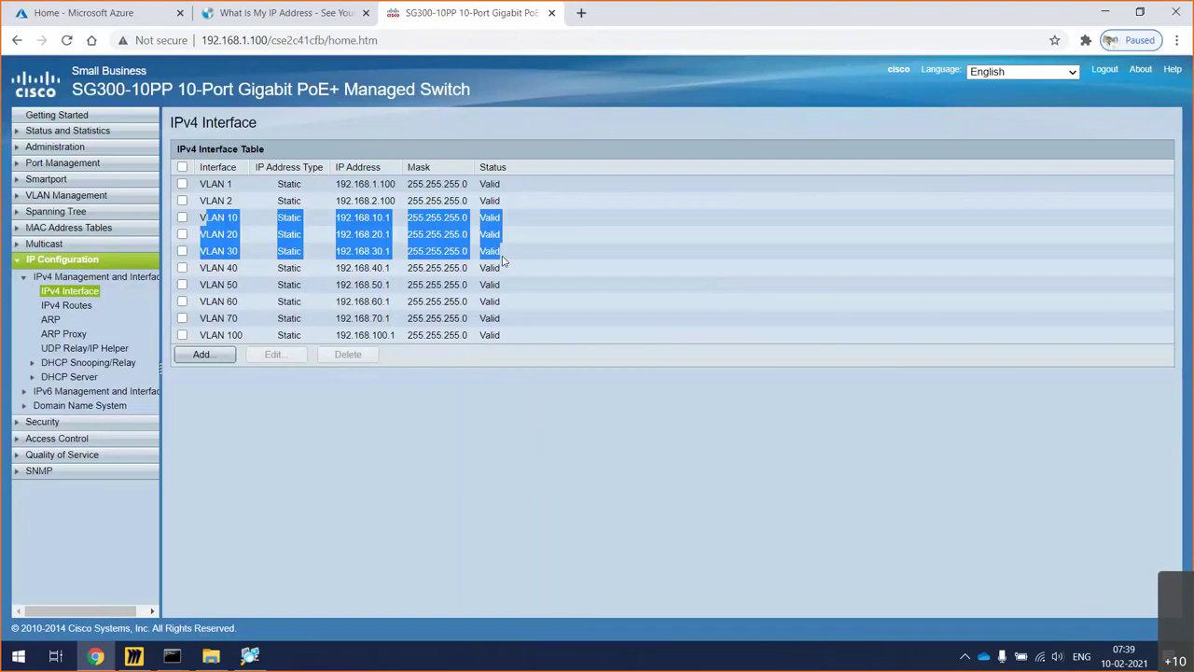
{"action": "key", "text": "alt+Tab"}
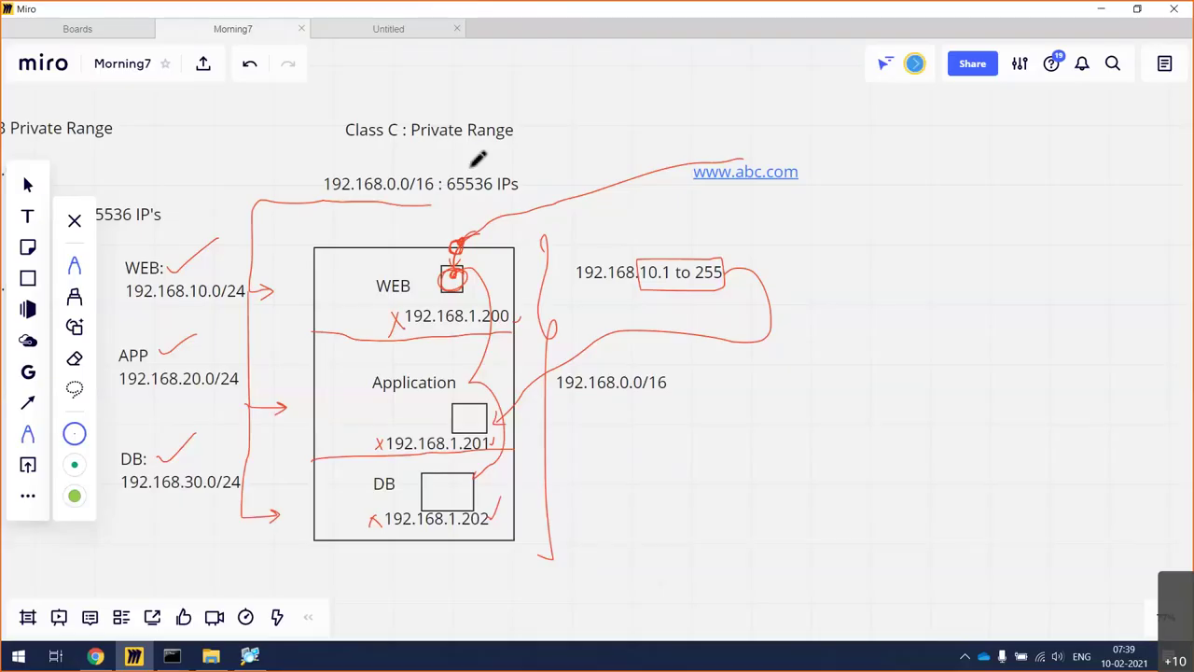
{"action": "left_click_drag", "start_coordinate": [533, 183], "coordinate": [584, 161]}
{"action": "key", "text": "alt+Tab"}
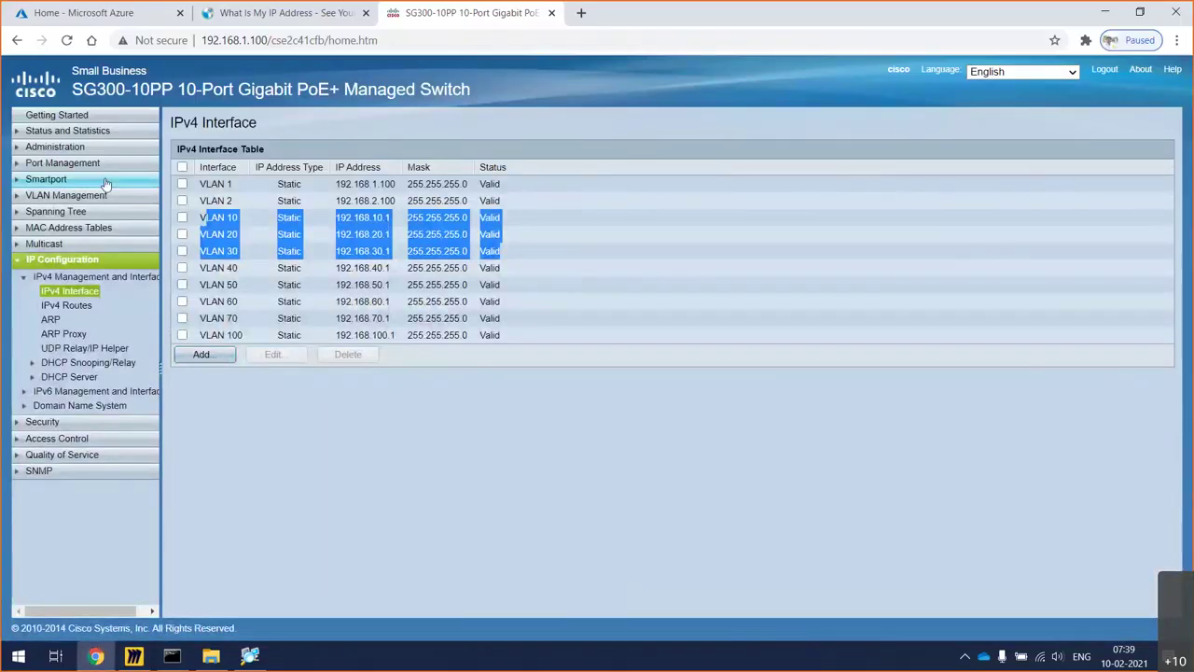
Step: Check the VLAN 30 entry in VLAN Settings, then recheck VLAN 10's IPv4 address details
{"action": "left_click", "coordinate": [54, 195]}
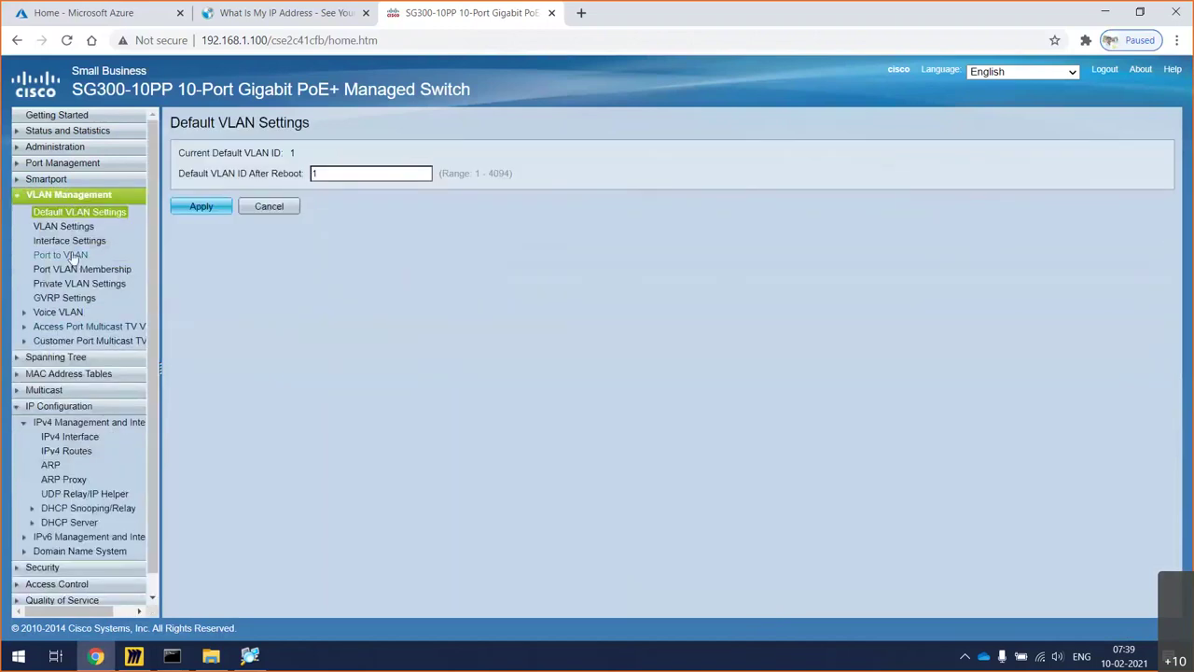
{"action": "left_click", "coordinate": [63, 227]}
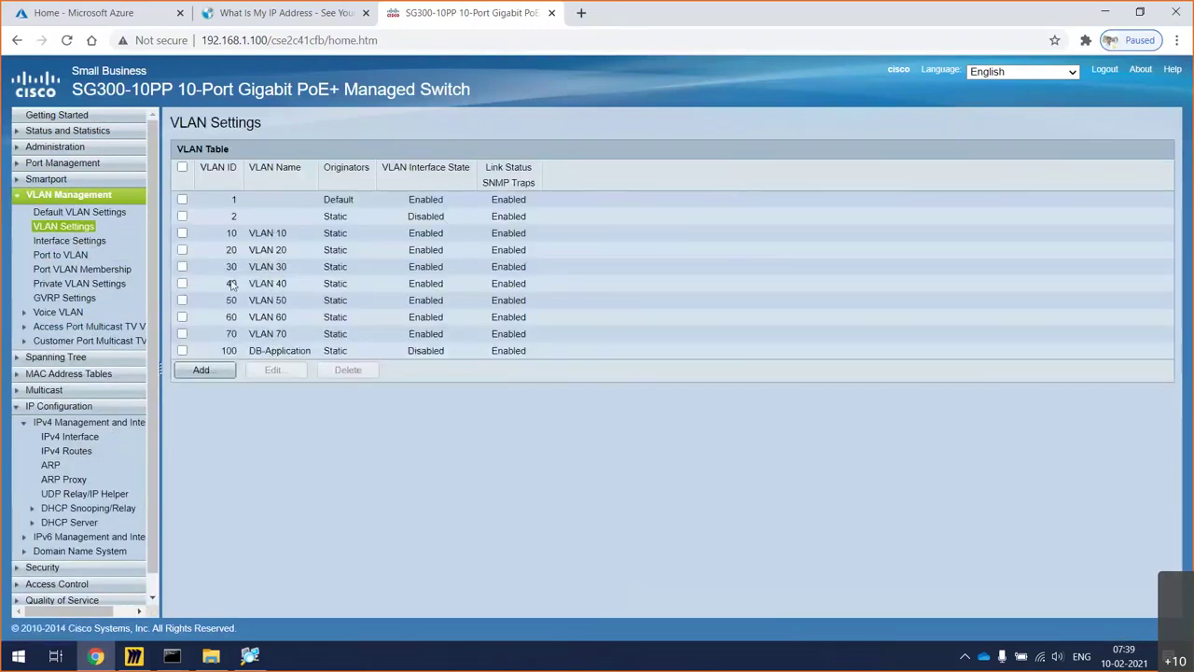
{"action": "left_click", "coordinate": [200, 370]}
{"action": "left_click_drag", "start_coordinate": [226, 267], "coordinate": [280, 266]}
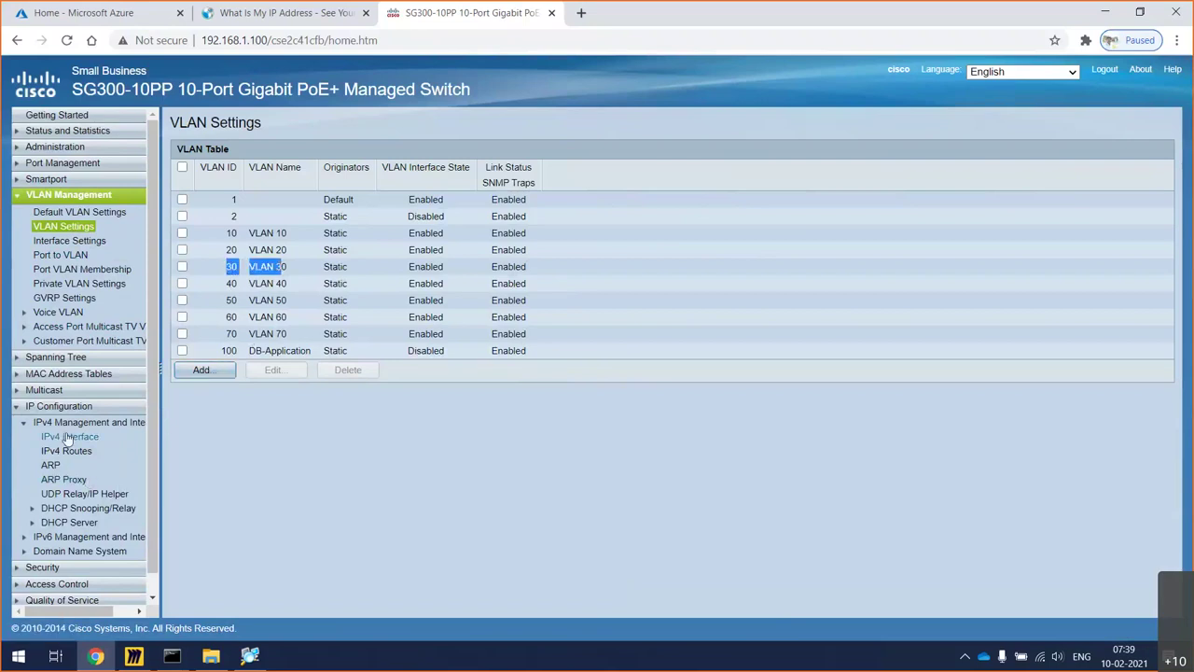
{"action": "left_click", "coordinate": [69, 436]}
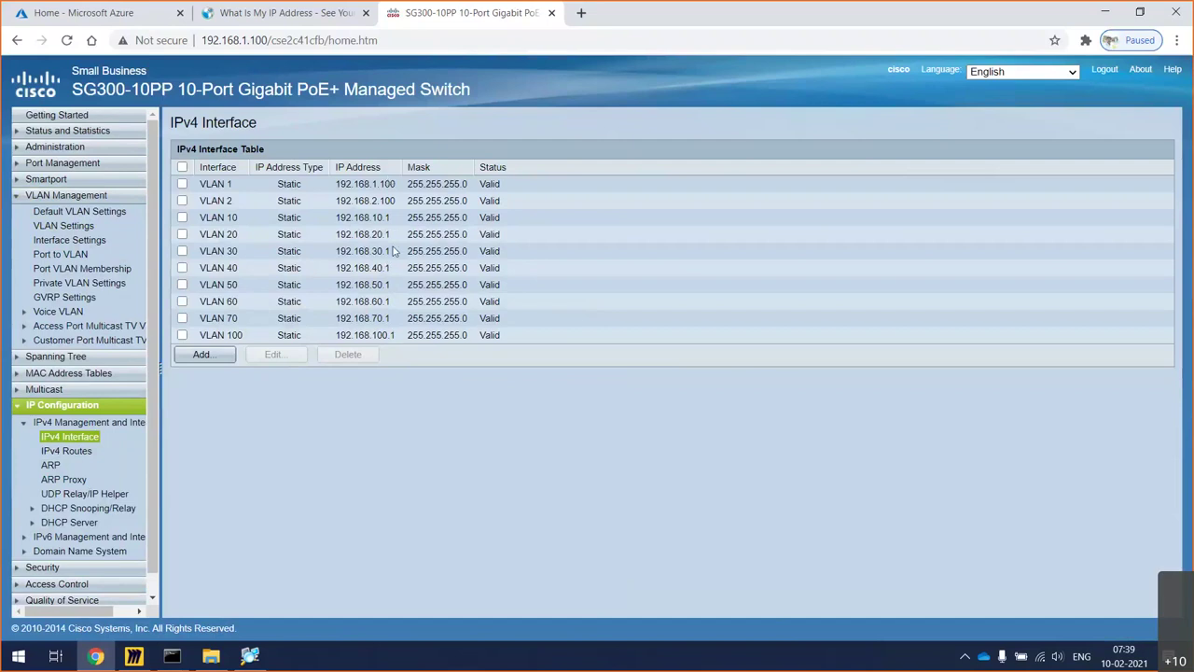
{"action": "left_click_drag", "start_coordinate": [199, 217], "coordinate": [492, 218]}
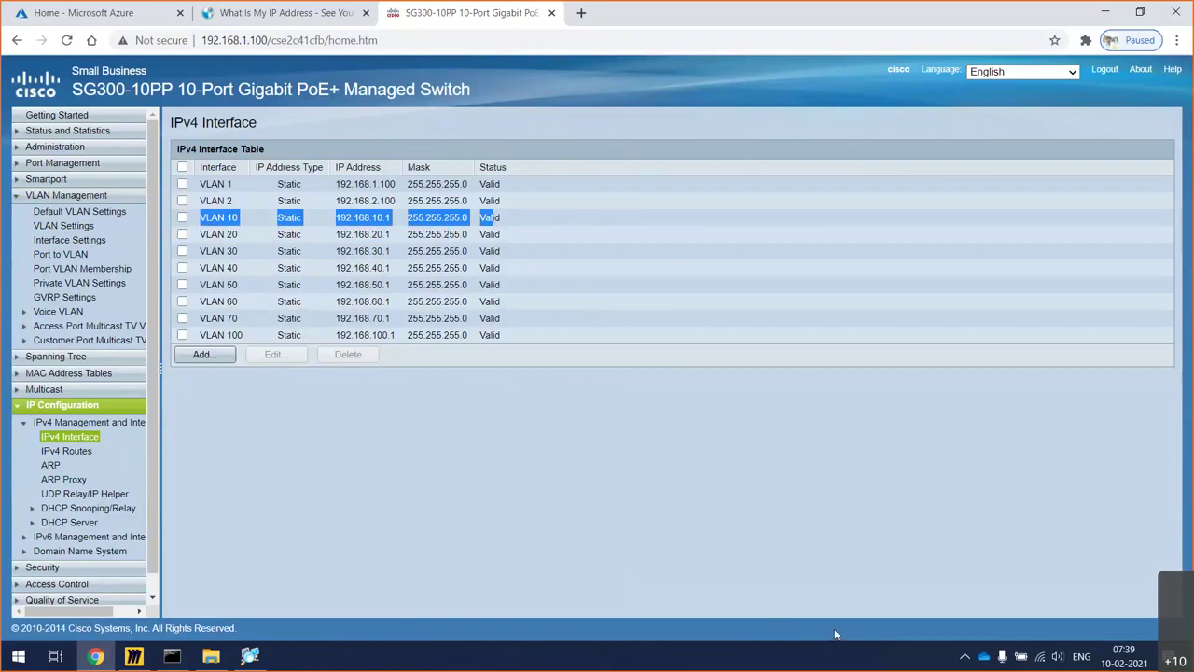
{"action": "key", "text": "alt+Tab"}
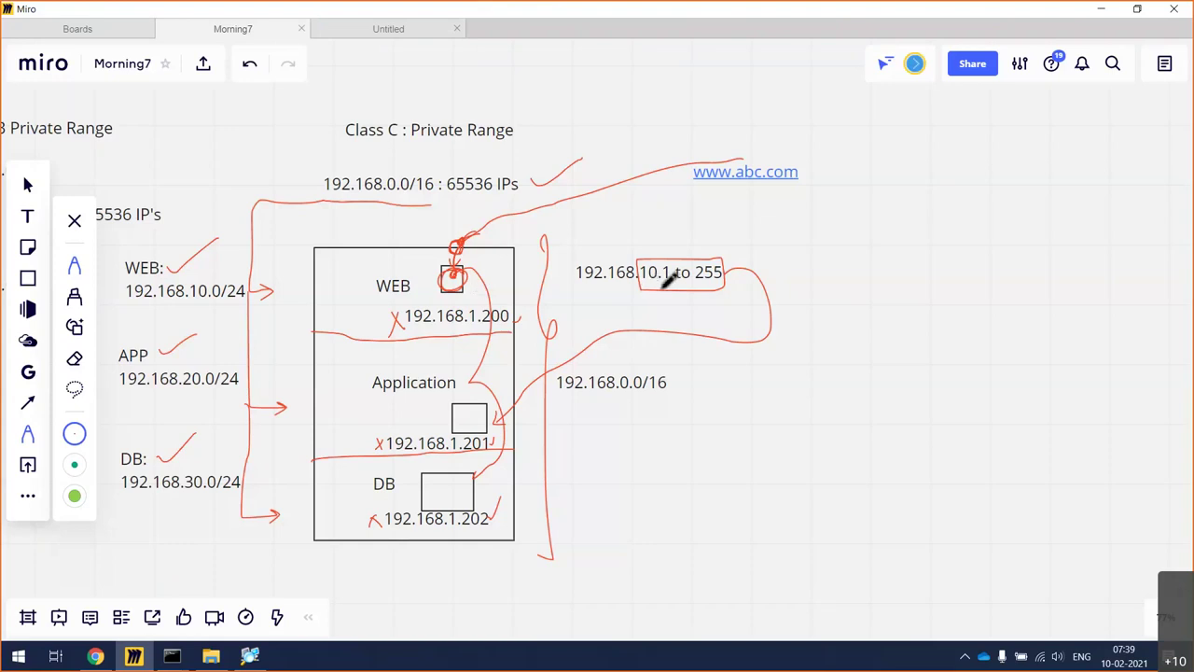
Step: Draw a red underline beneath 10.1 in the boxed 192.168.10.1 range
{"action": "left_click_drag", "start_coordinate": [659, 282], "coordinate": [721, 287]}
{"action": "left_click", "coordinate": [27, 215]}
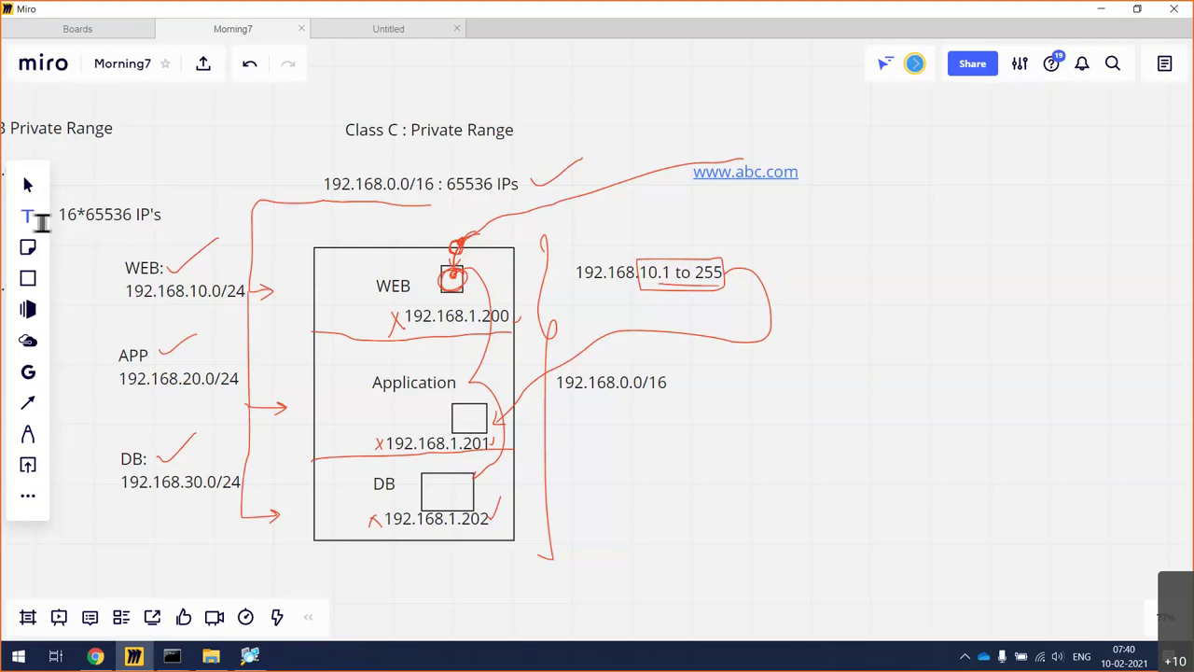
Step: Select the TV and 192.168.1.1 boxes, then pan right to the Class C diagram
{"action": "key", "text": "ctrl+z"}
{"action": "key", "text": "ctrl+shift+z"}
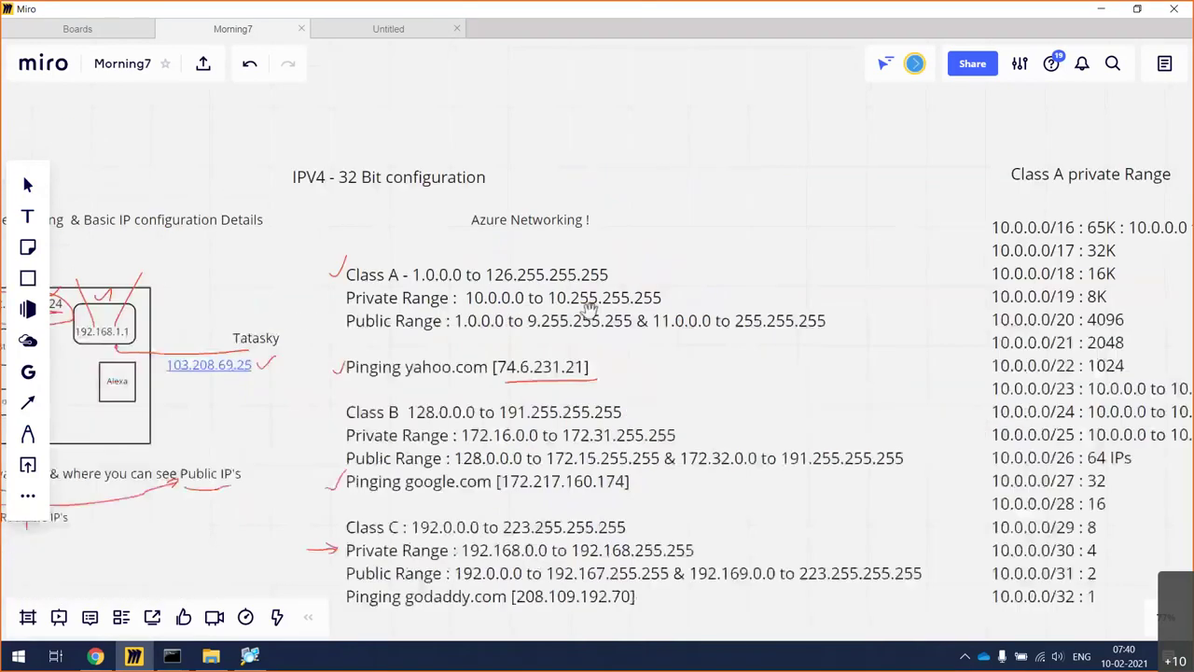
{"action": "scroll", "coordinate": [240, 274], "scroll_direction": "up", "scroll_amount": 3}
{"action": "left_click", "coordinate": [289, 327]}
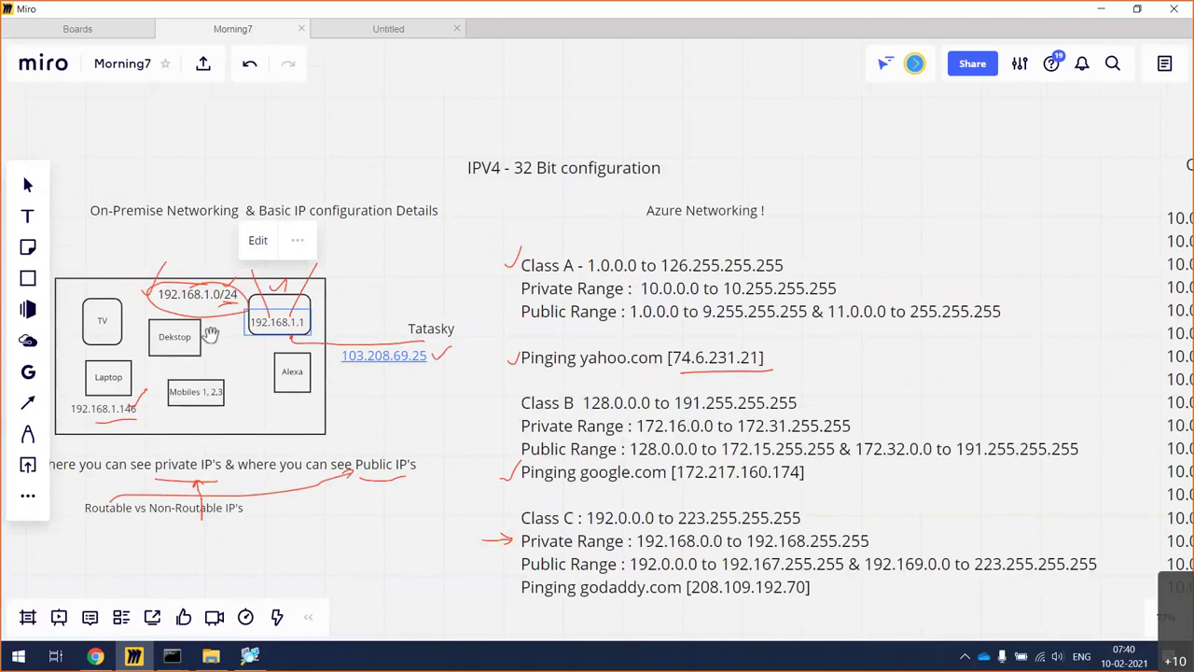
{"action": "left_click", "coordinate": [114, 336]}
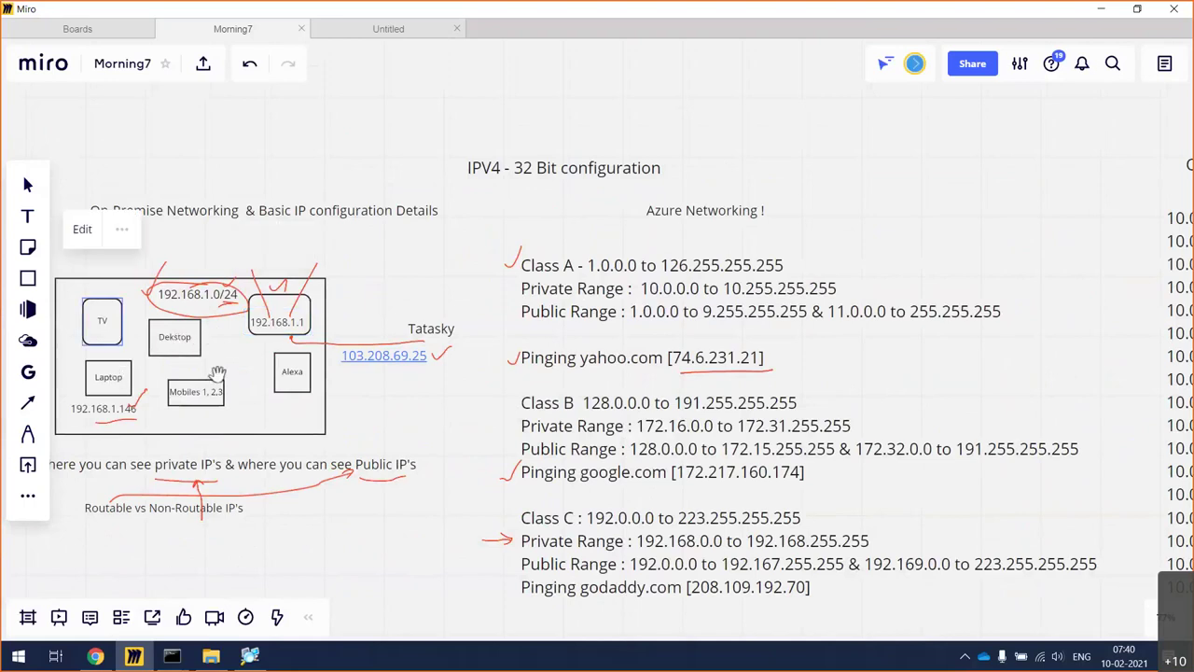
{"action": "left_click", "coordinate": [282, 327]}
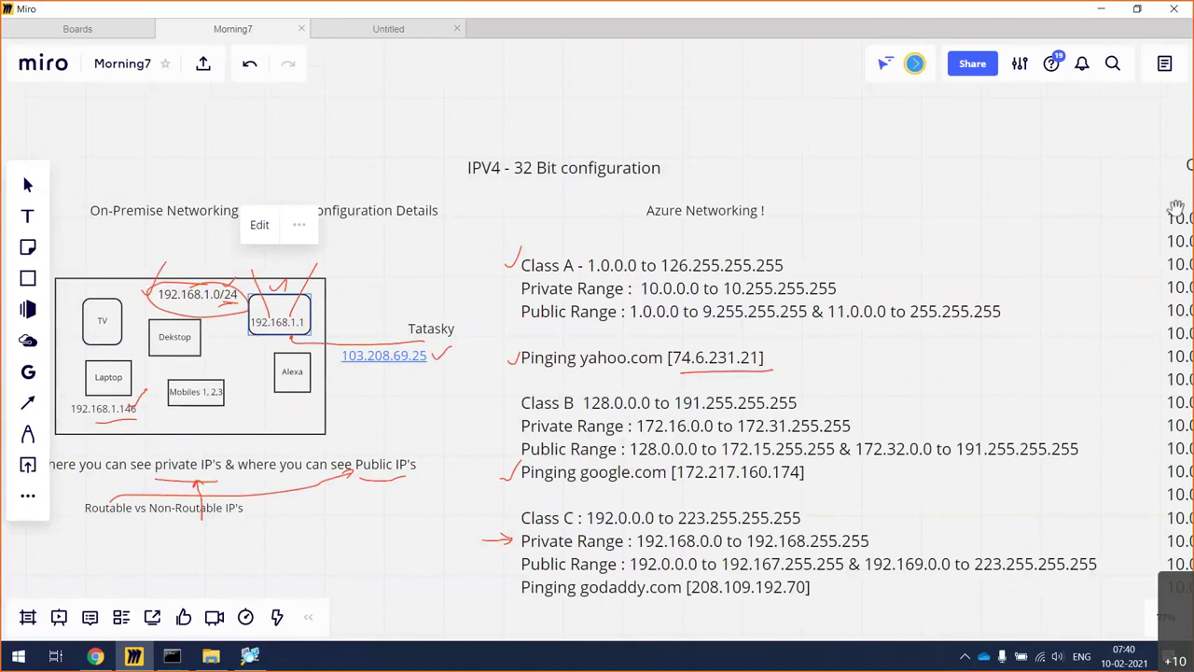
{"action": "left_click_drag", "start_coordinate": [1177, 207], "coordinate": [448, 248]}
{"action": "left_click_drag", "start_coordinate": [651, 402], "coordinate": [159, 398]}
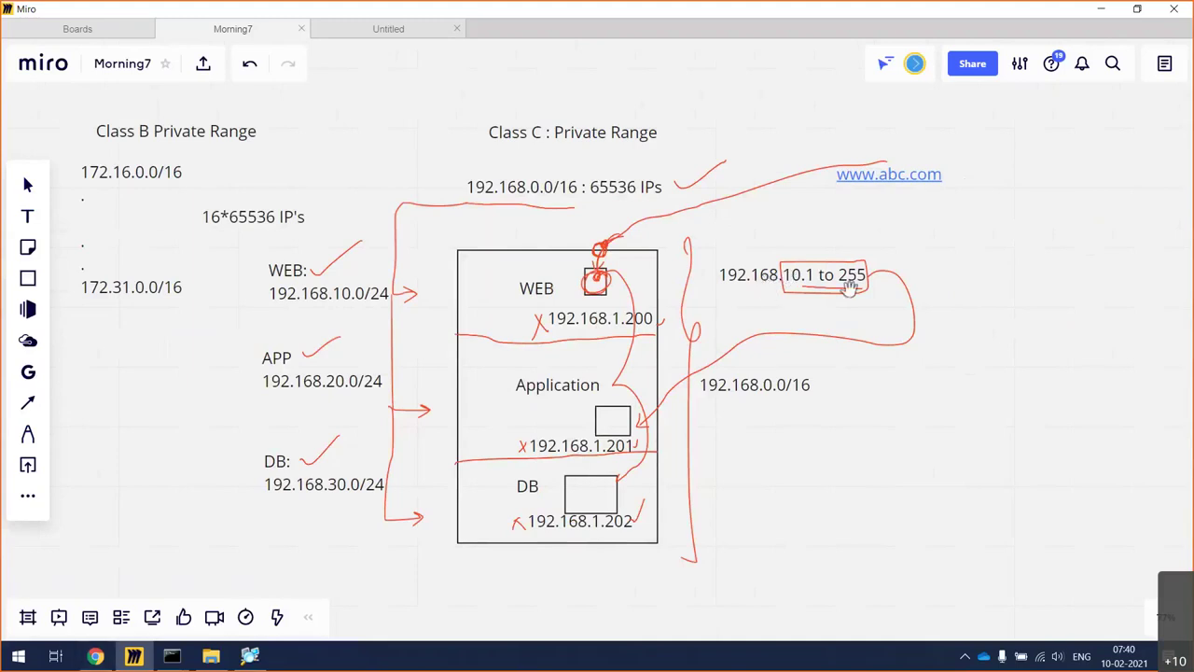
Step: Load the VLAN 10 gateway 192.168.10.1 in a new incognito window
{"action": "left_click", "coordinate": [96, 657]}
{"action": "left_click_drag", "start_coordinate": [267, 39], "coordinate": [201, 39]}
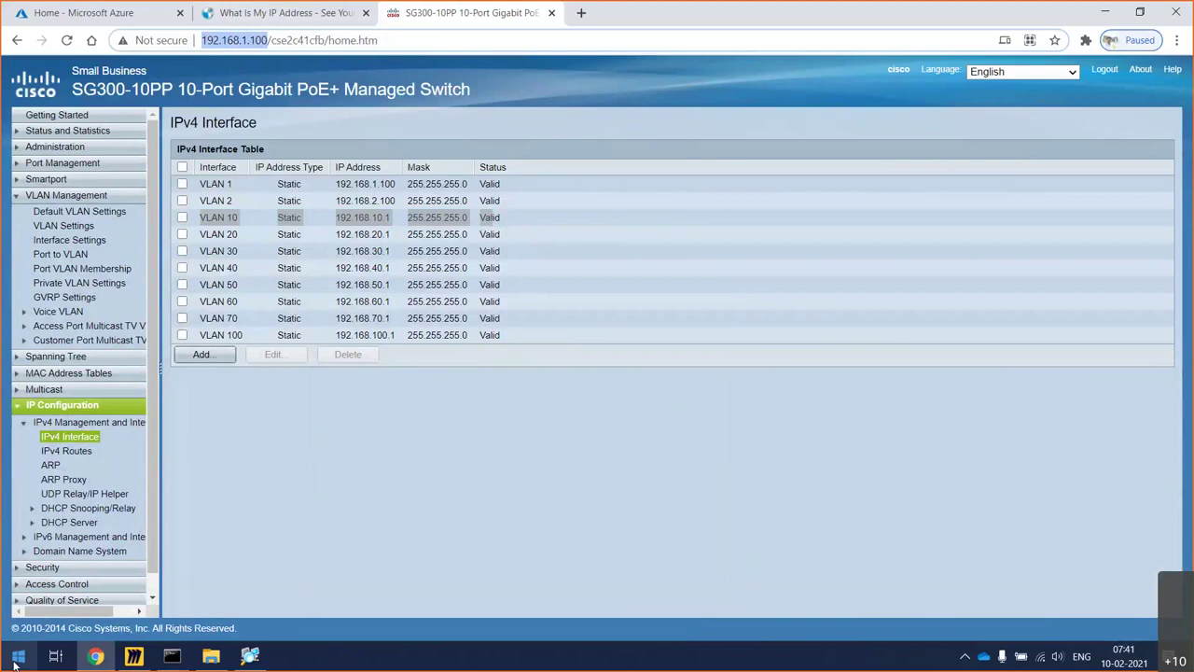
{"action": "left_click", "coordinate": [1178, 40]}
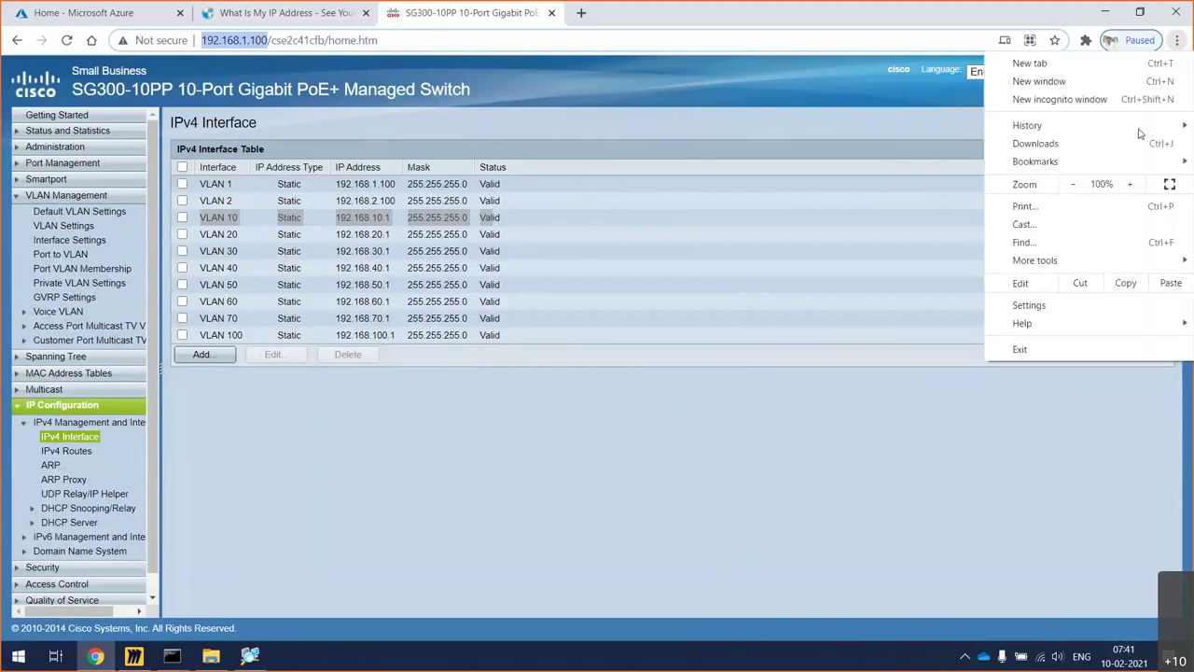
{"action": "left_click", "coordinate": [1060, 99]}
{"action": "type", "text": "192.168.1"}
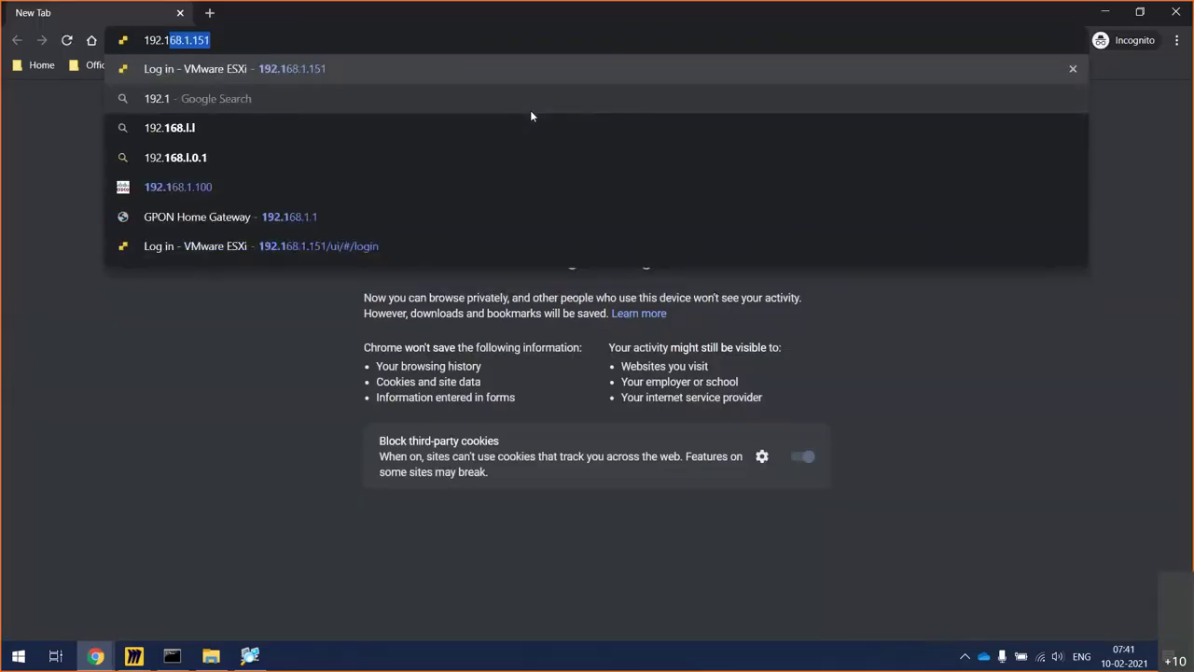
{"action": "type", "text": ".0."}
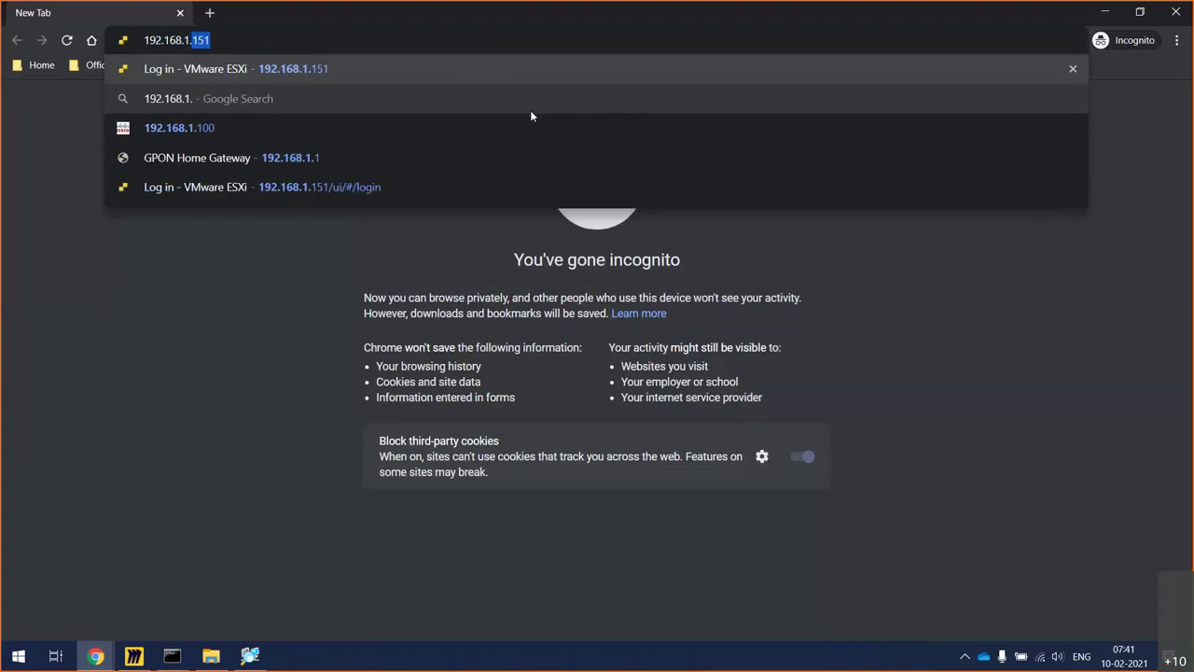
{"action": "key", "text": "BackSpace"}
{"action": "key", "text": "BackSpace"}
{"action": "key", "text": "BackSpace"}
{"action": "type", "text": "0.1"}
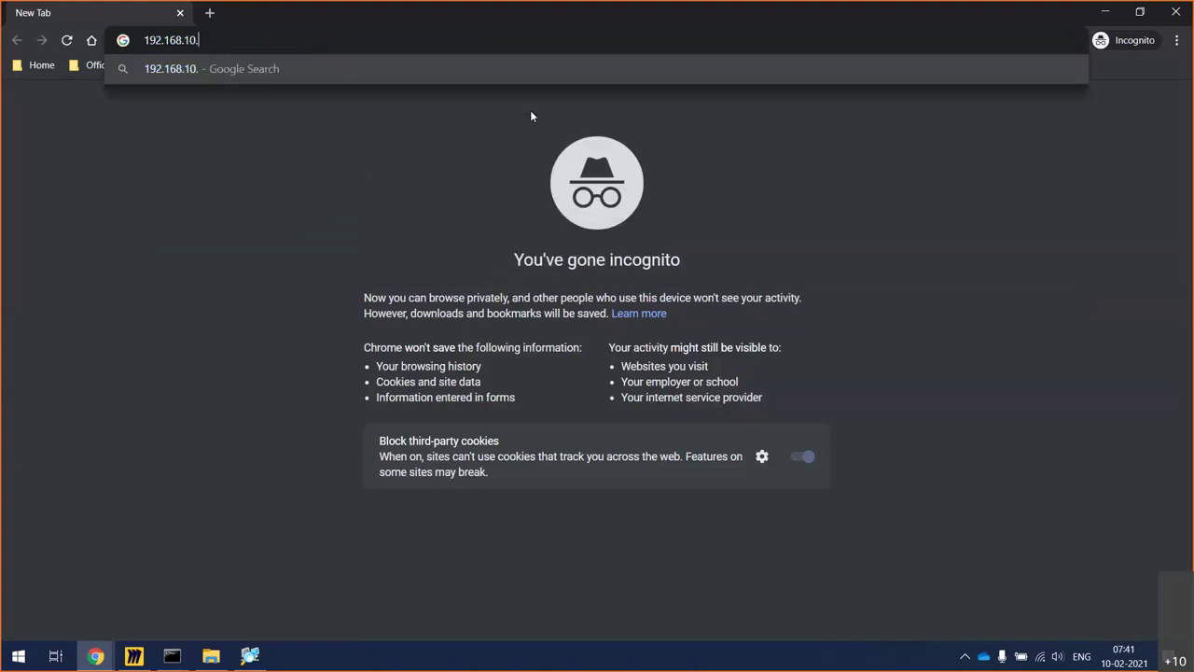
{"action": "key", "text": "Return"}
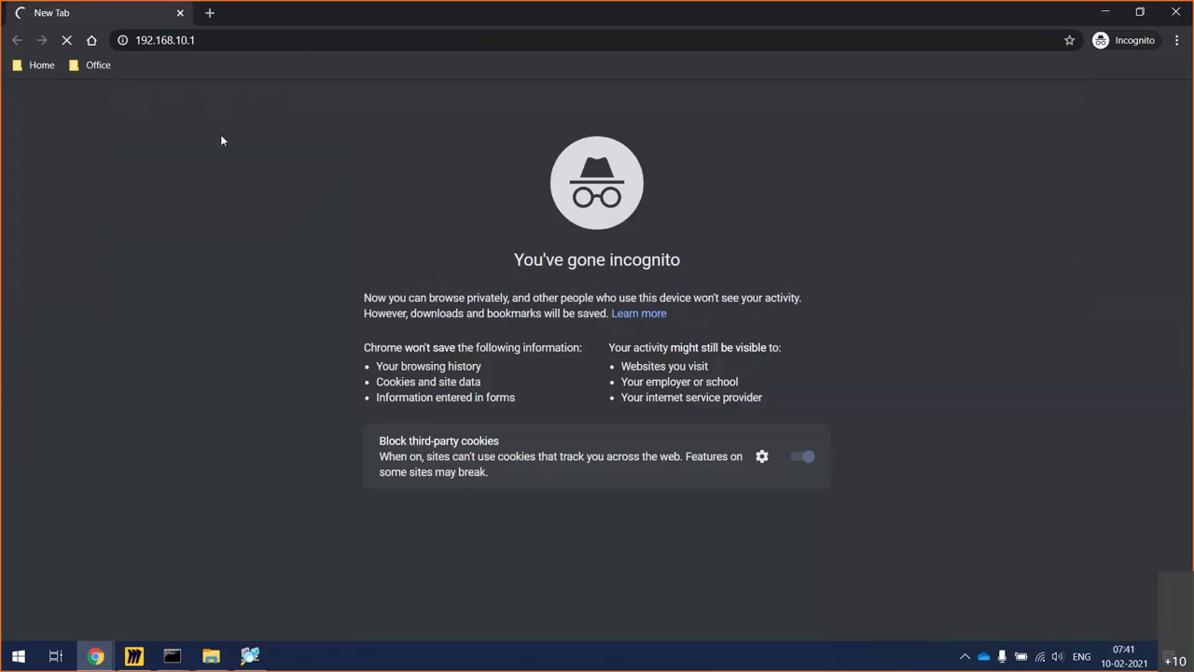
Step: Load the VLAN 20 gateway 192.168.20.1 in a second incognito tab
{"action": "left_click", "coordinate": [214, 14]}
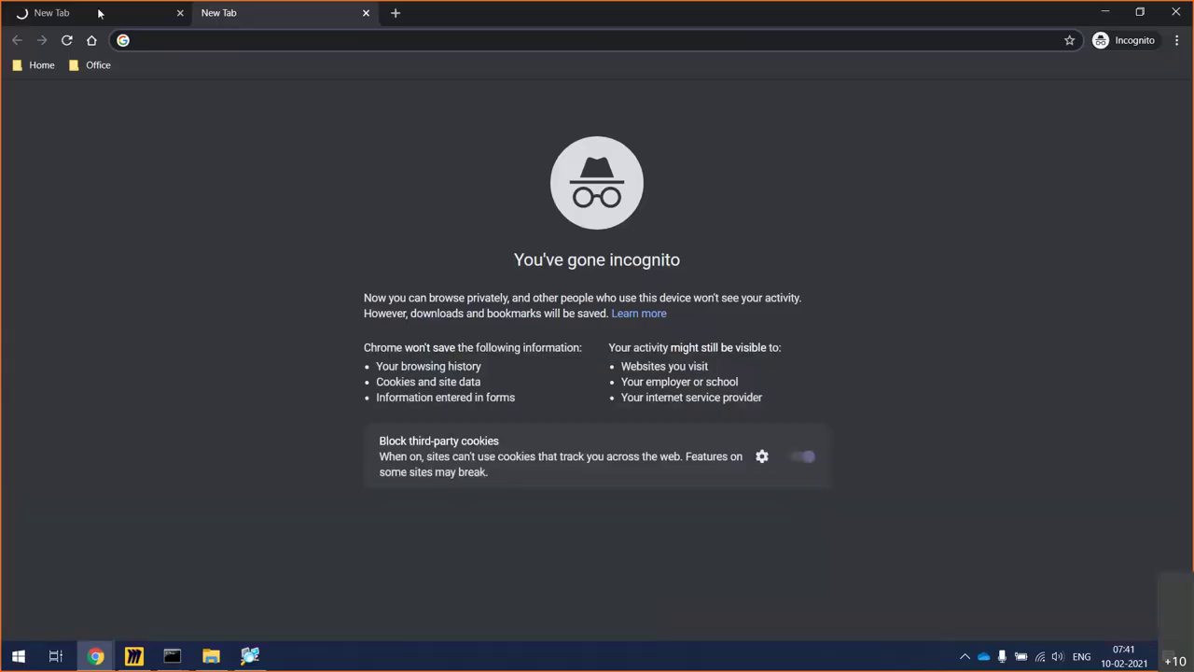
{"action": "left_click", "coordinate": [99, 11]}
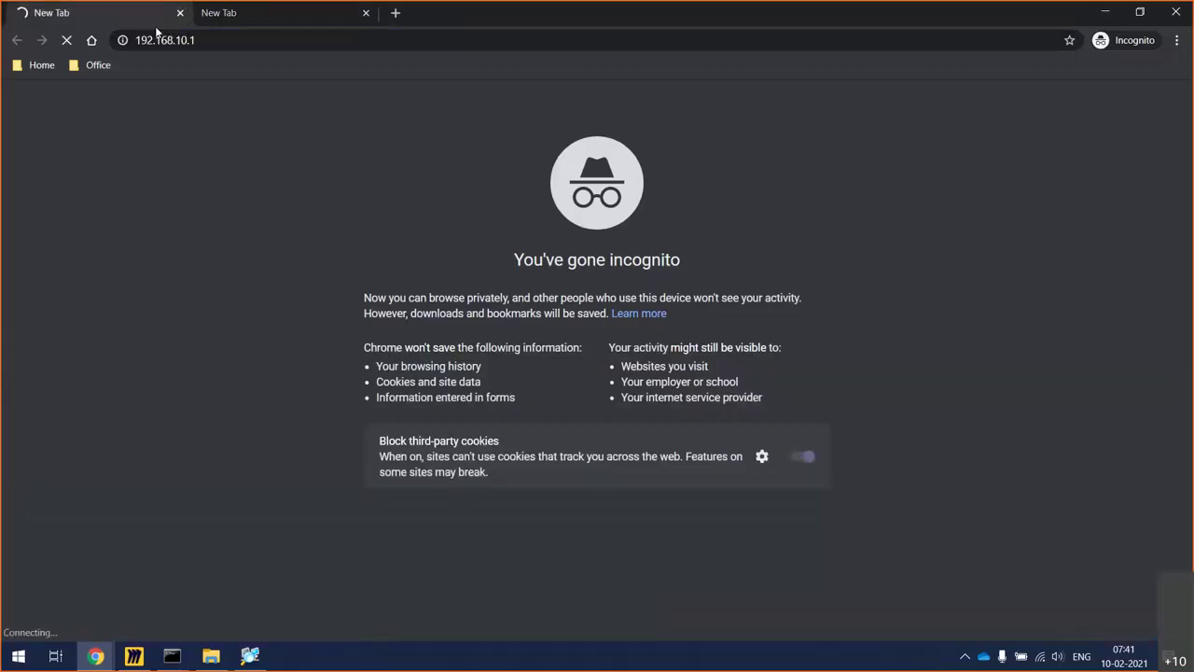
{"action": "left_click", "coordinate": [216, 42]}
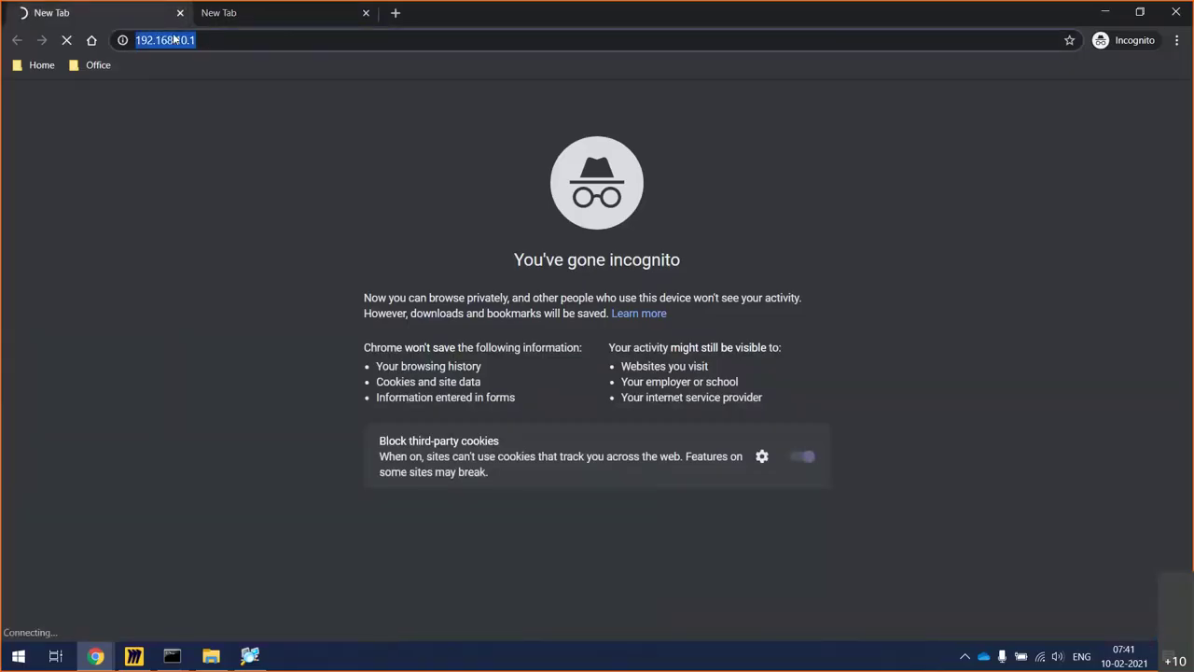
{"action": "left_click", "coordinate": [260, 19]}
{"action": "type", "text": "192.168."}
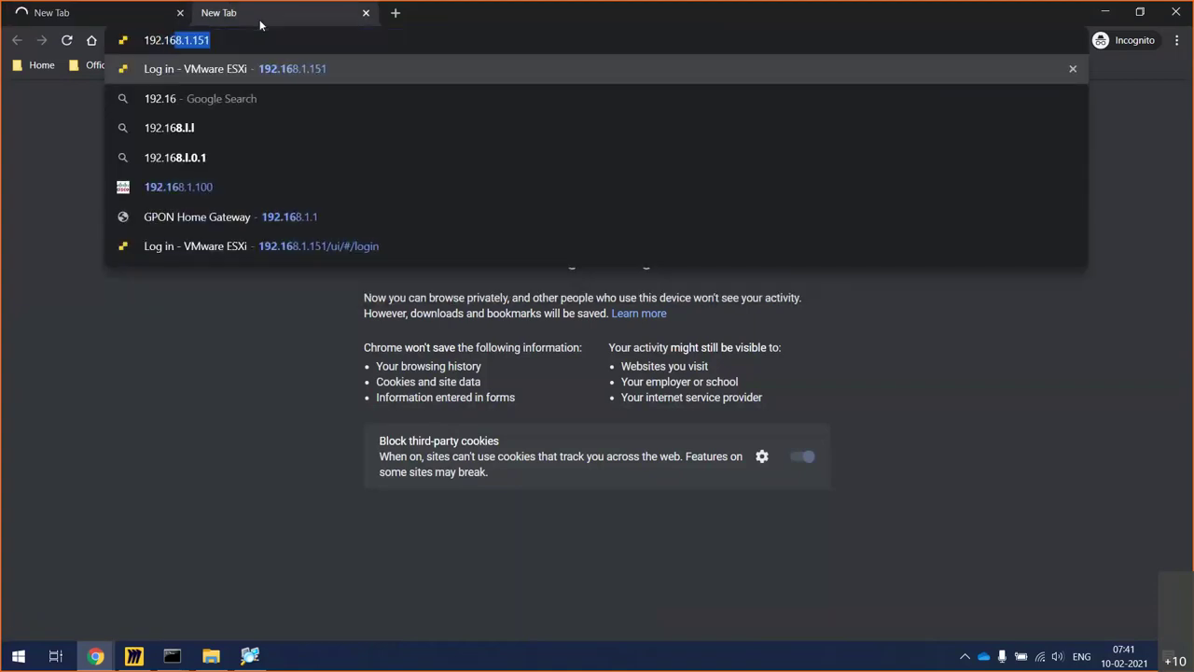
{"action": "type", "text": "20.1"}
{"action": "key", "text": "Return"}
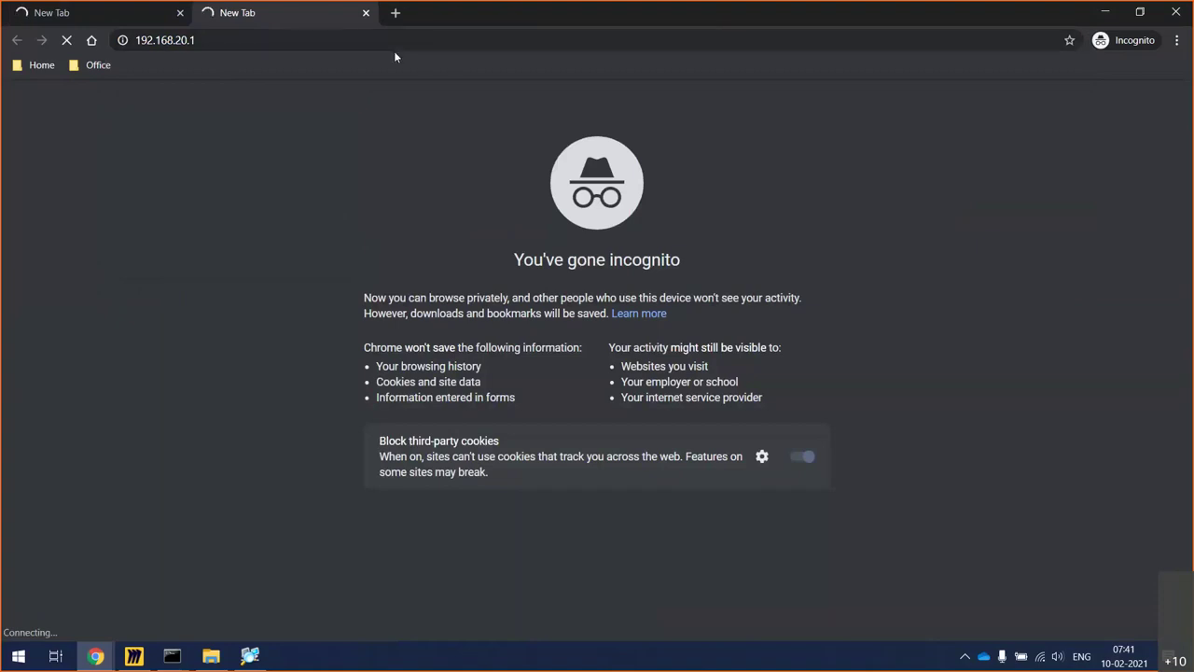
Step: Retry 192.168.10.1 in a new tab of the main Chrome window after its incognito timeout
{"action": "key", "text": "alt+Tab"}
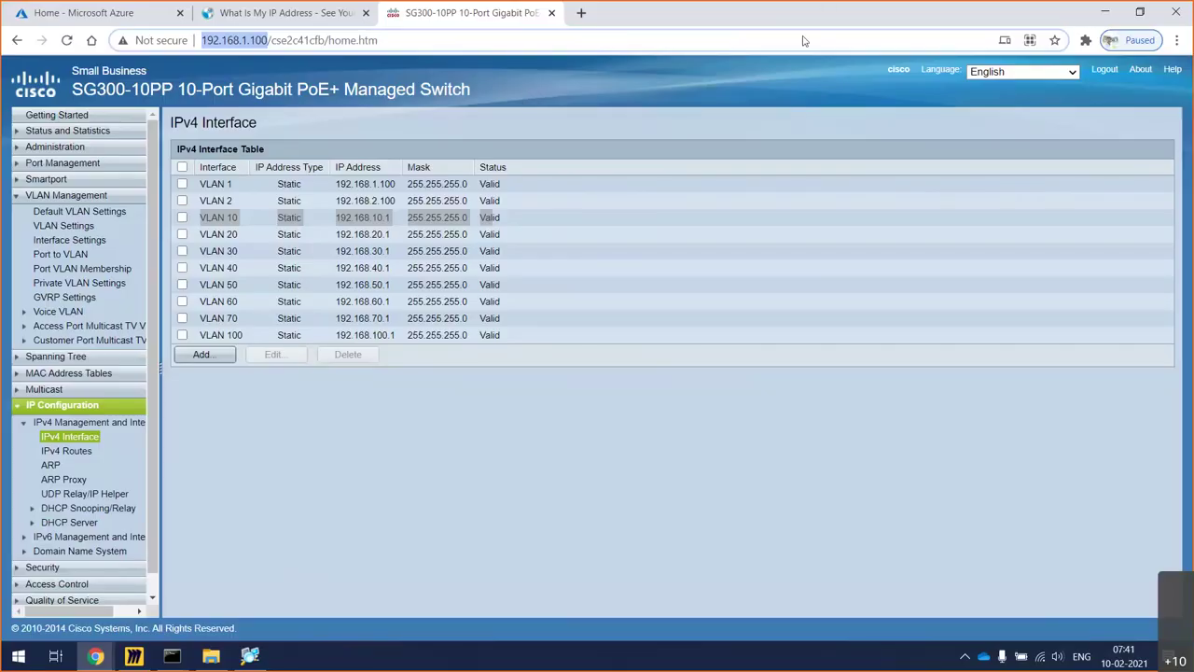
{"action": "key", "text": "ctrl+t"}
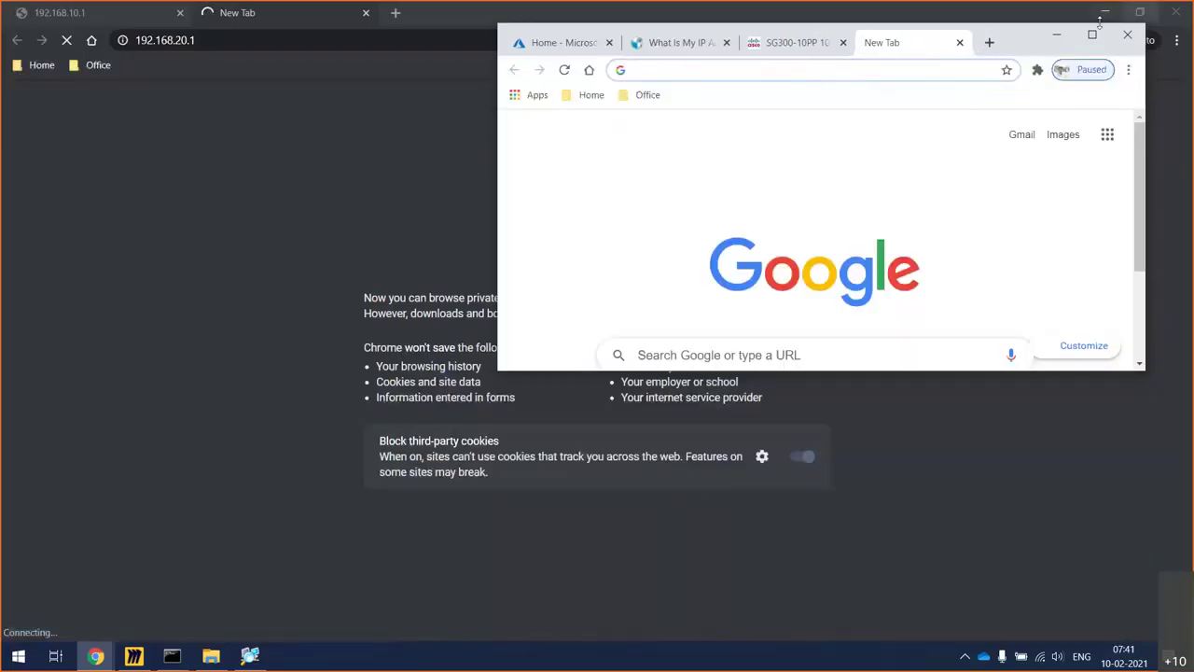
{"action": "key", "text": "alt+Tab"}
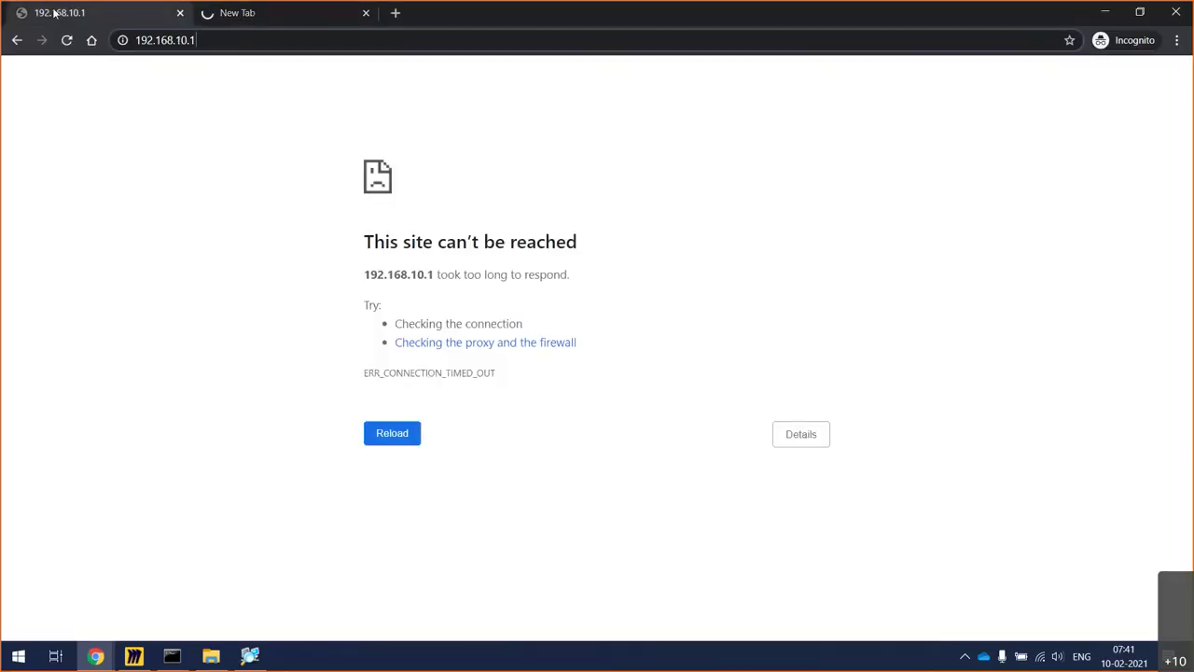
{"action": "key", "text": "alt+Tab"}
{"action": "type", "text": "192.168.1.1"}
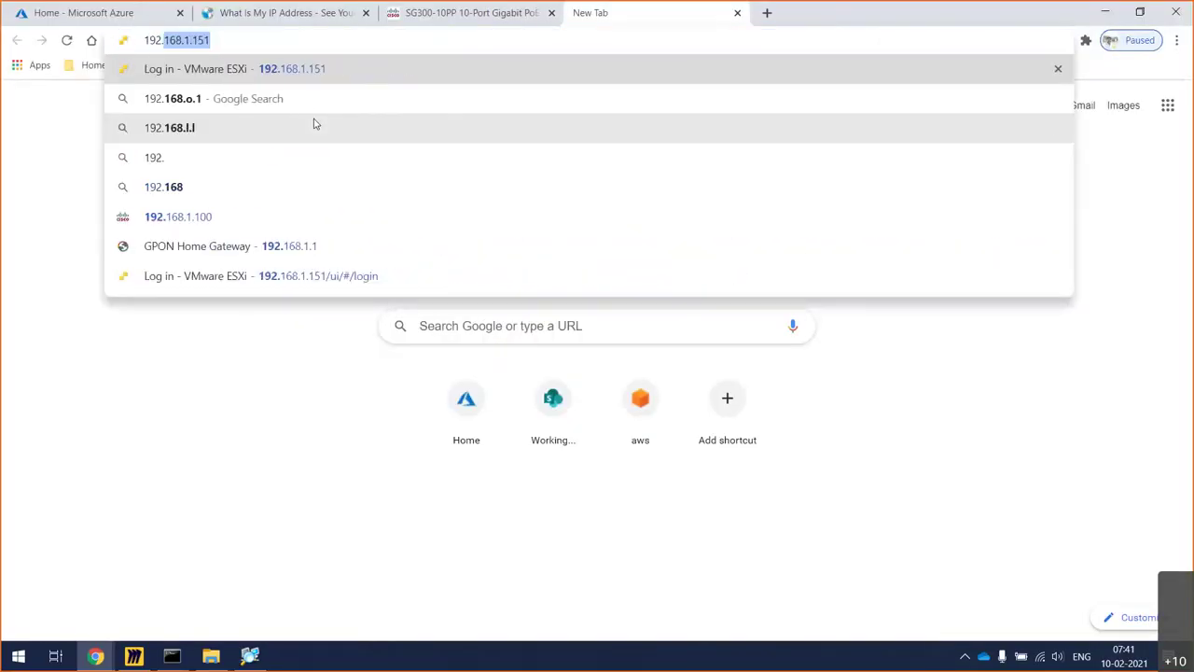
{"action": "key", "text": "BackSpace"}
{"action": "key", "text": "BackSpace"}
{"action": "key", "text": "BackSpace"}
{"action": "type", "text": "0.1"}
{"action": "key", "text": "Return"}
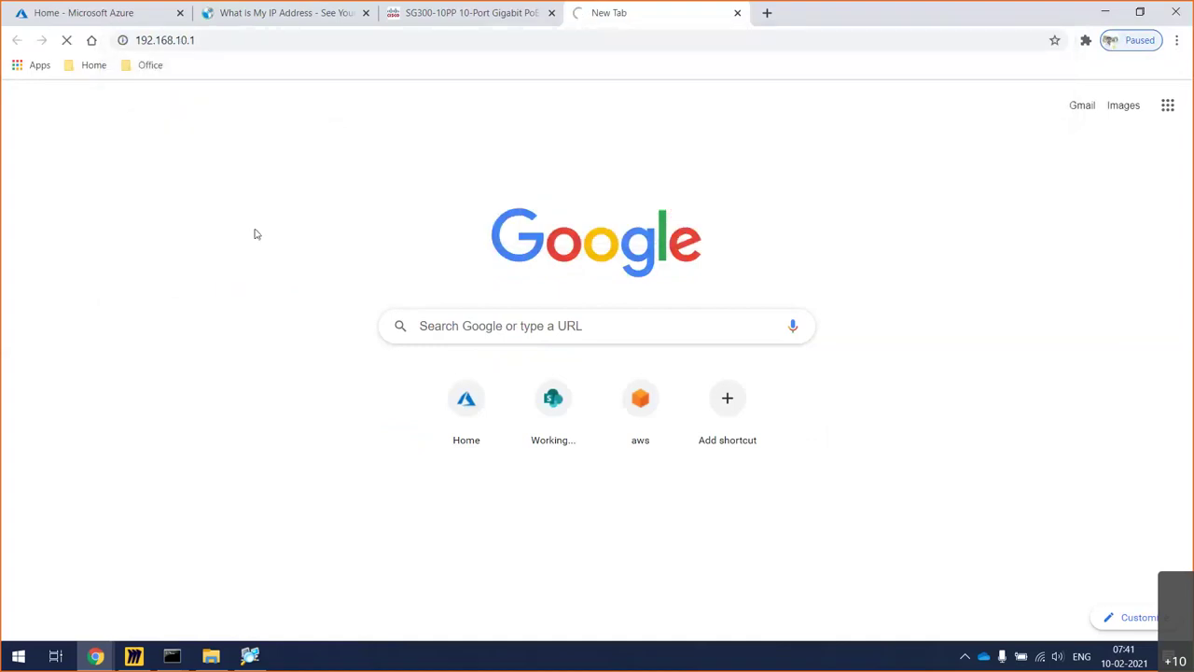
Step: Ping 192.168.10.1 from Command Prompt and stop it once it times out
{"action": "key", "text": "super+r"}
{"action": "key", "text": "Return"}
{"action": "key", "text": "Return"}
{"action": "type", "text": "cmd"}
{"action": "key", "text": "Return"}
{"action": "type", "text": "ping 192.168.10.1"}
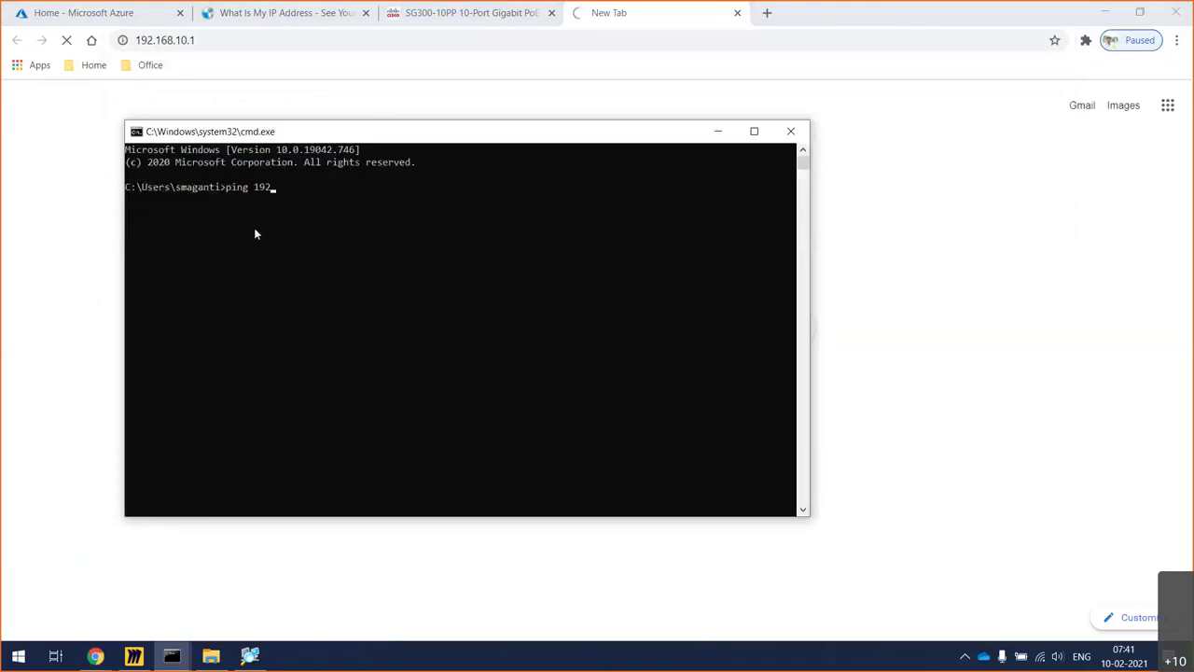
{"action": "key", "text": "Return"}
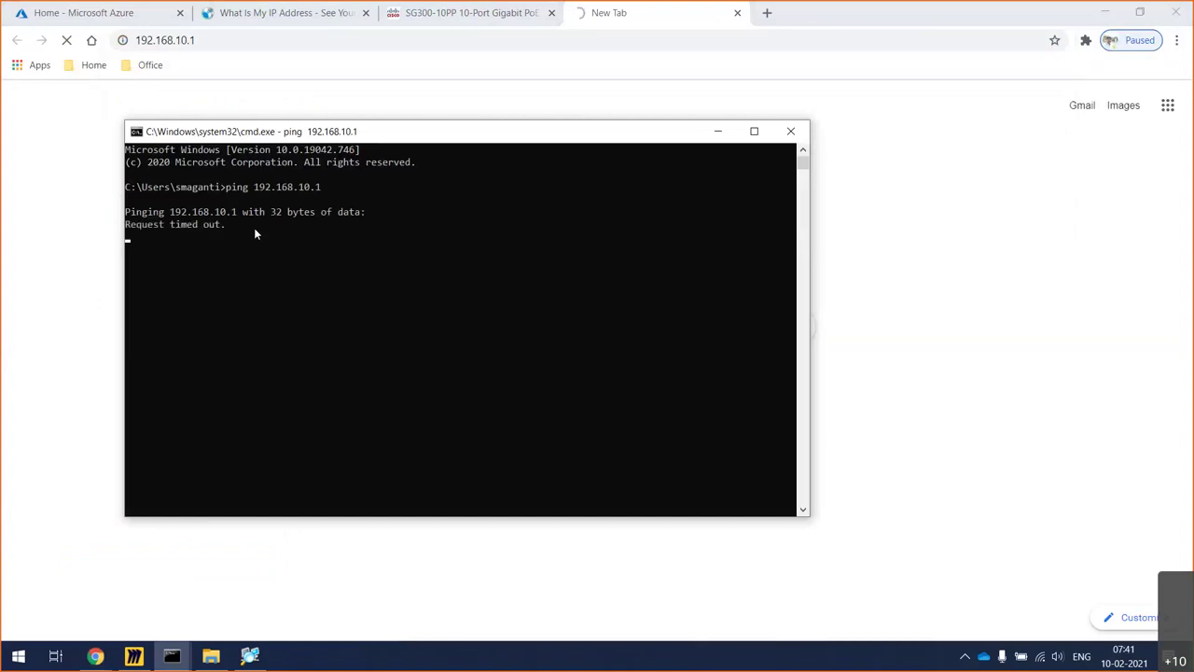
{"action": "key", "text": "ctrl+c"}
Step: Recall and edit the ping command, then return to the SG300 switch tab in Chrome
{"action": "key", "text": "Up"}
{"action": "key", "text": "BackSpace"}
{"action": "key", "text": "BackSpace"}
{"action": "key", "text": "BackSpace"}
{"action": "key", "text": "BackSpace"}
{"action": "type", "text": "192.168.1"}
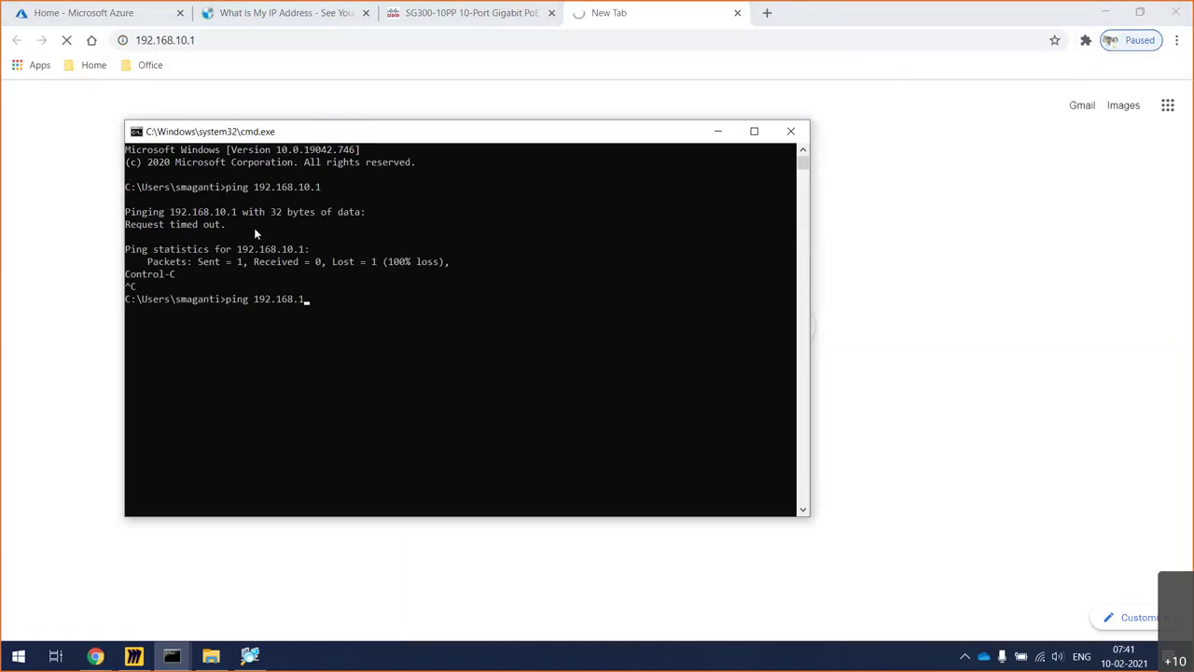
{"action": "left_click", "coordinate": [294, 98]}
{"action": "left_click", "coordinate": [466, 13]}
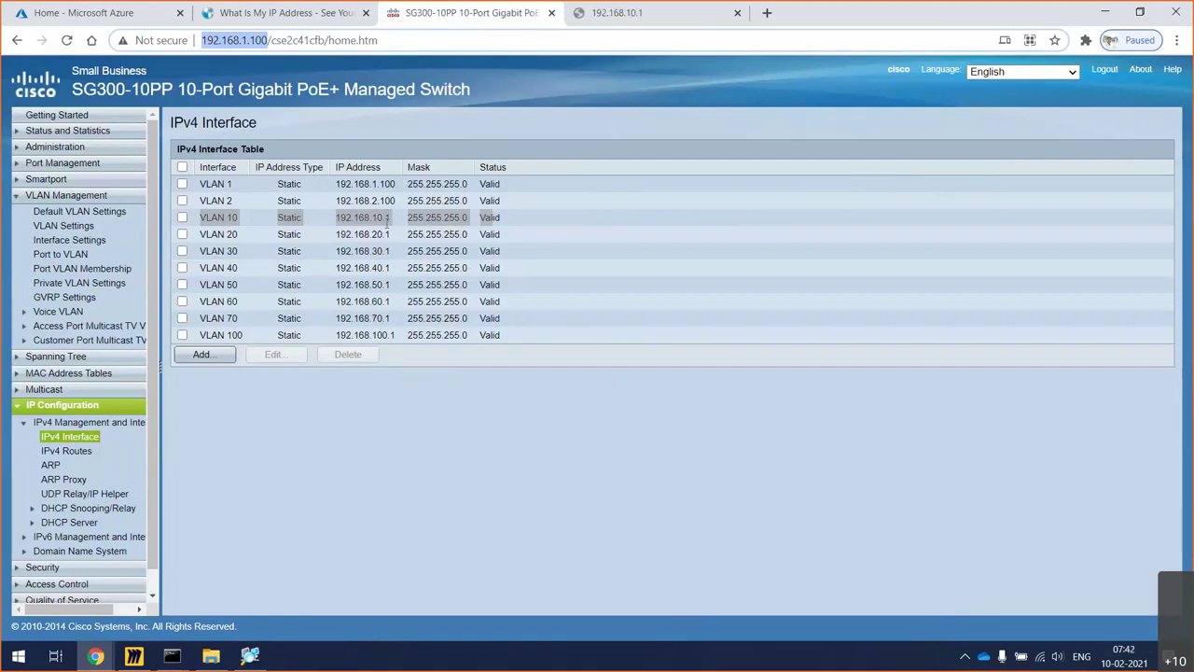
Step: Retry 192.168.10.1 in Chrome, then ping 192.168.100.1 from Command Prompt and stop it
{"action": "left_click", "coordinate": [687, 23]}
{"action": "left_click", "coordinate": [382, 456]}
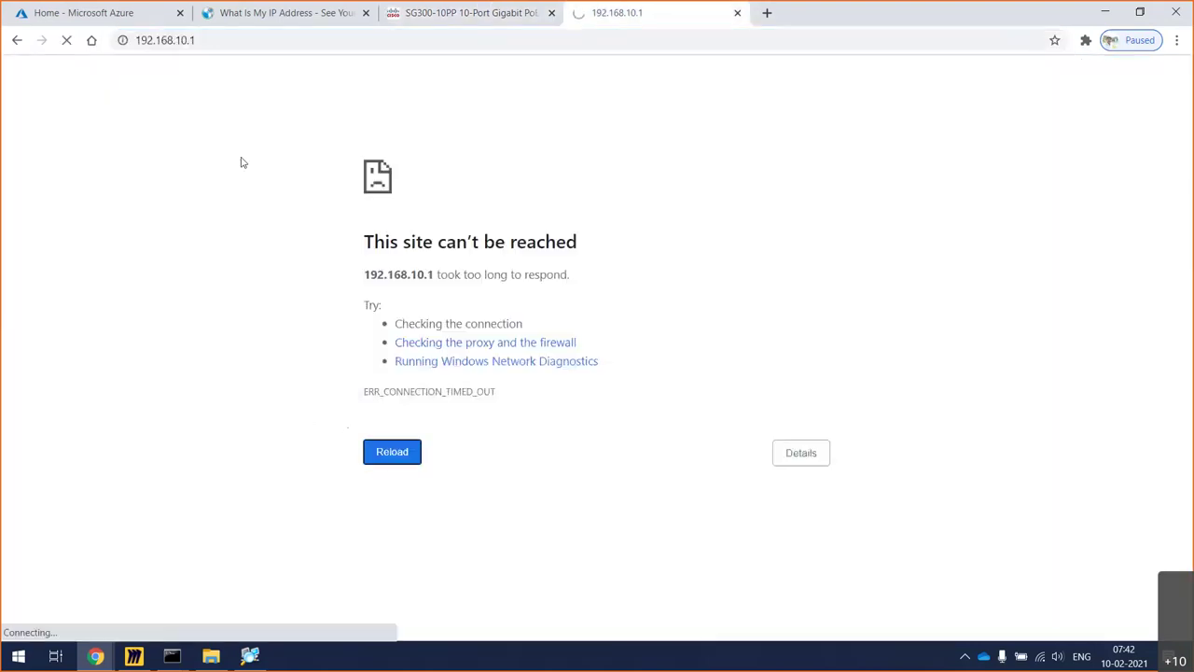
{"action": "left_click", "coordinate": [406, 11]}
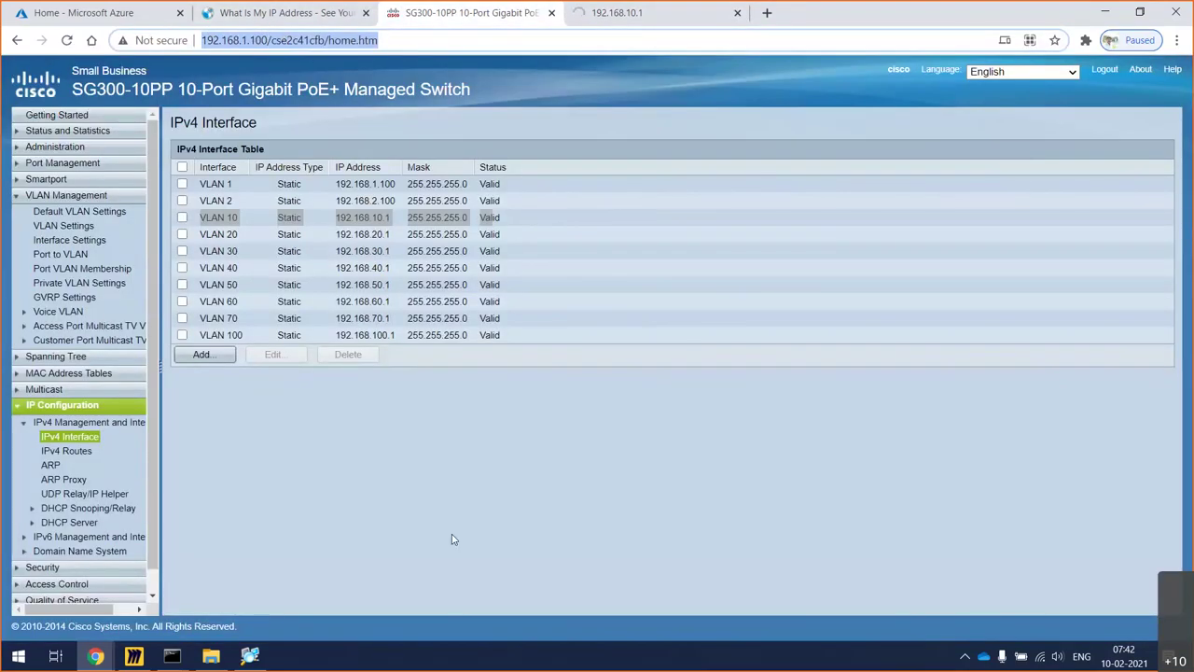
{"action": "key", "text": "alt+Tab"}
{"action": "left_click", "coordinate": [435, 320]}
{"action": "type", "text": "100.1"}
{"action": "key", "text": "Return"}
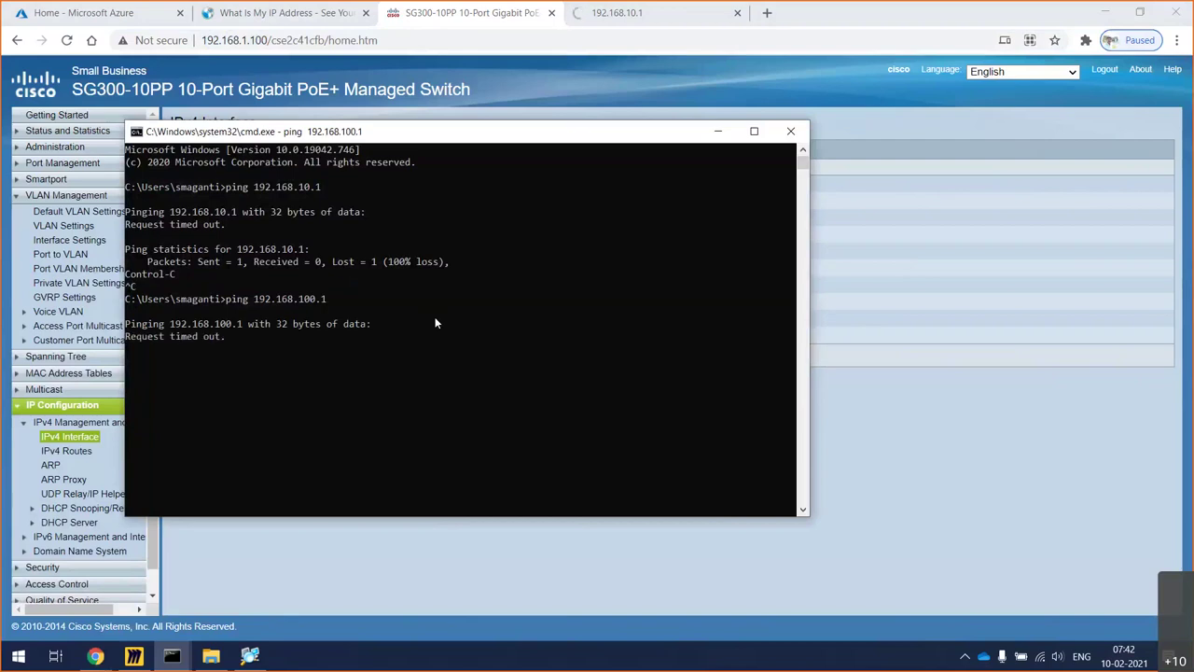
{"action": "key", "text": "ctrl+c"}
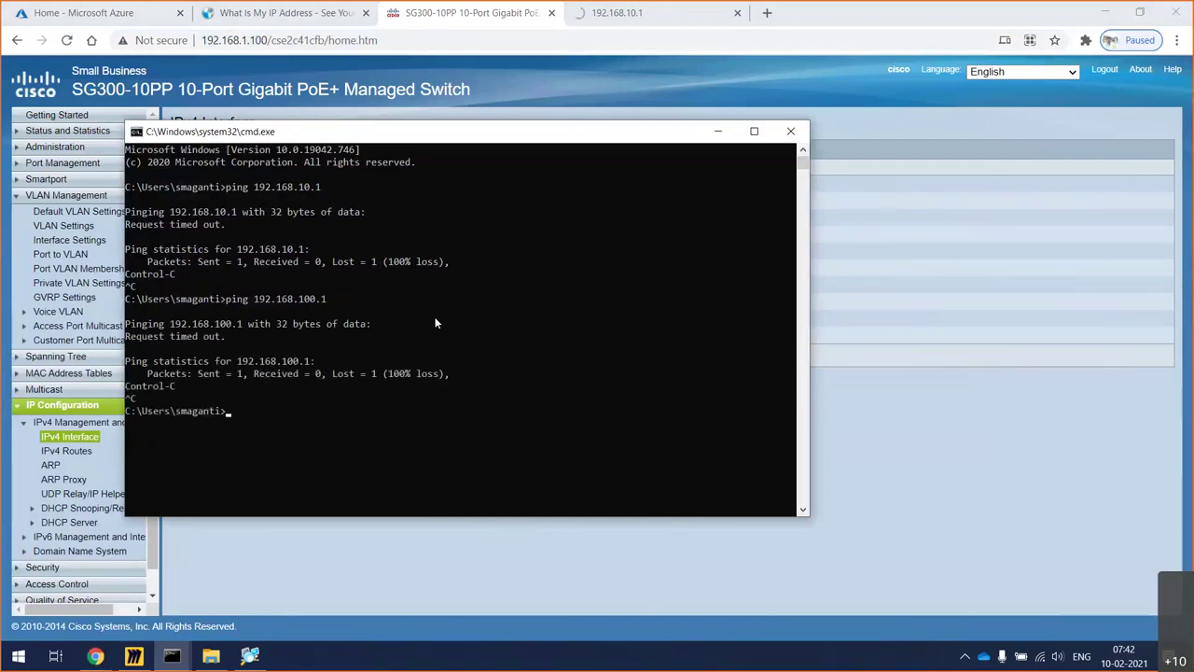
Step: Check the Wi-Fi networks, close Command Prompt and bring the Miro board back
{"action": "left_click", "coordinate": [1040, 656]}
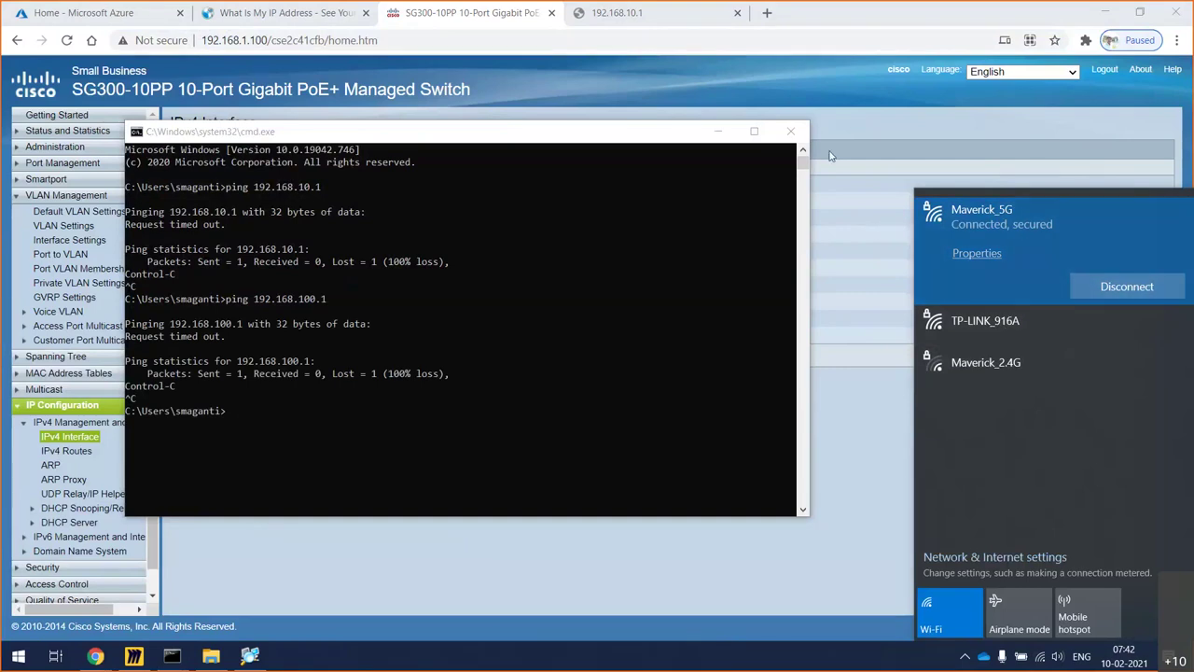
{"action": "left_click", "coordinate": [789, 132]}
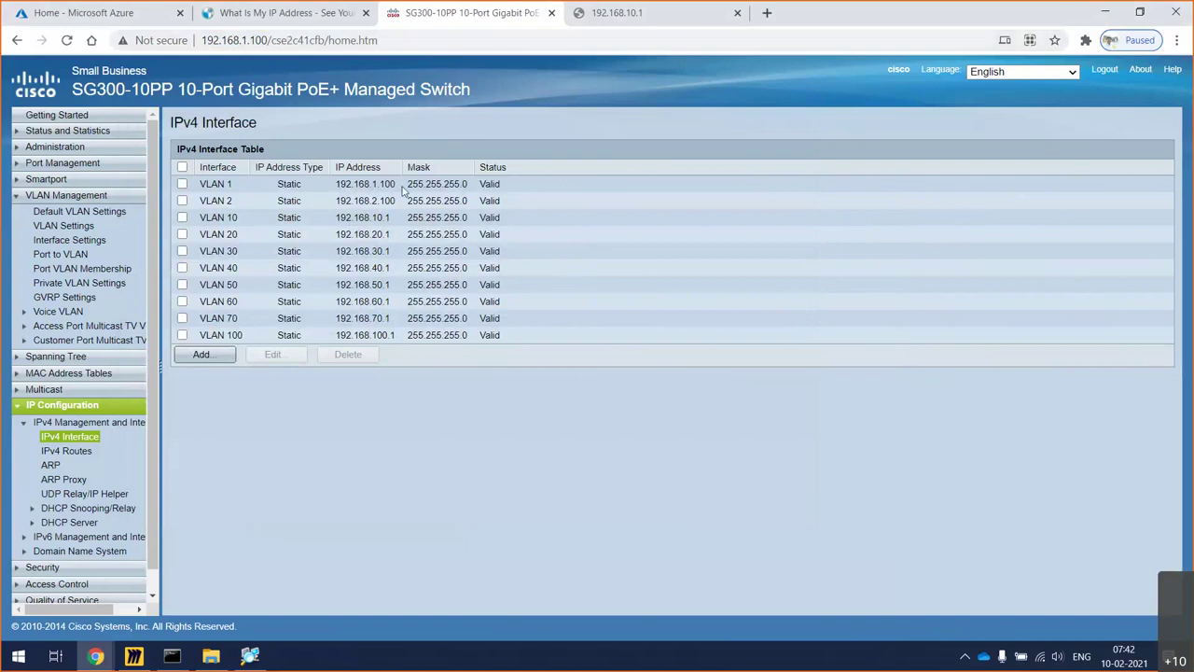
{"action": "left_click_drag", "start_coordinate": [70, 96], "coordinate": [16, 85]}
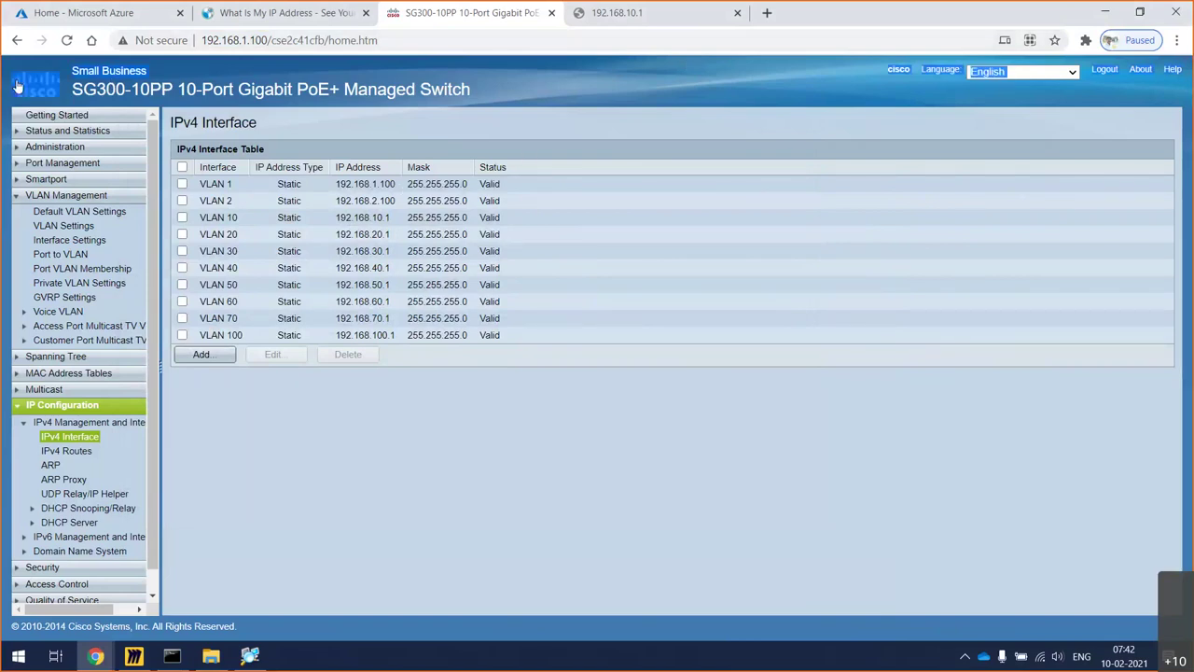
{"action": "left_click", "coordinate": [17, 85]}
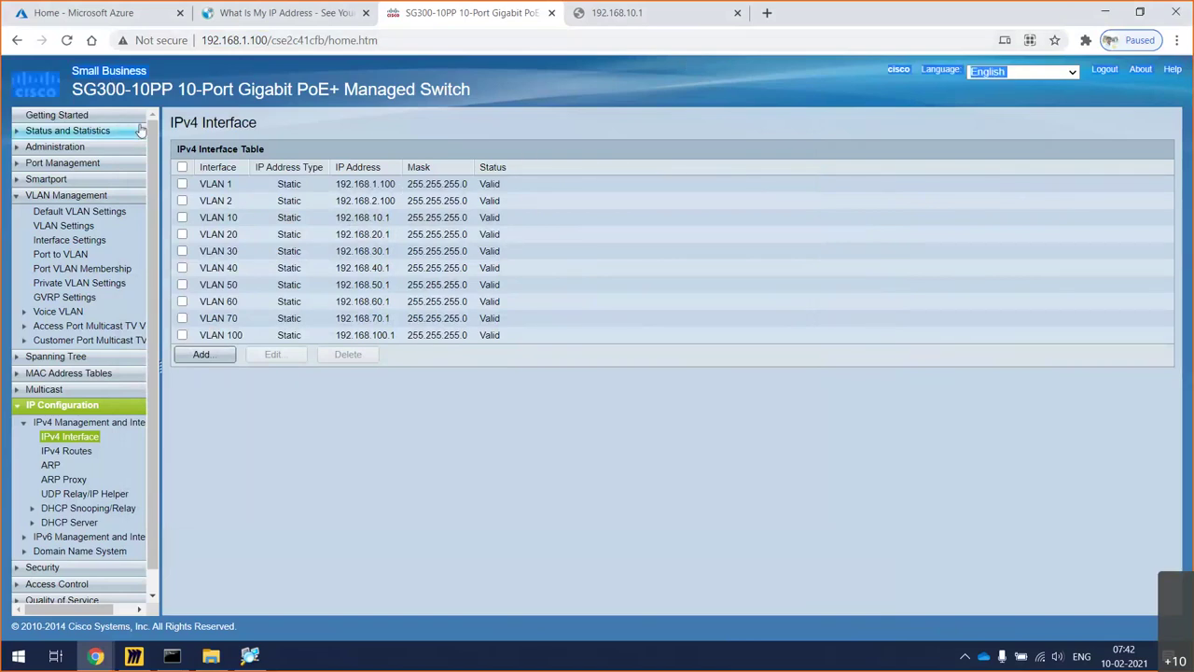
{"action": "key", "text": "alt+Tab"}
{"action": "key", "text": "alt+Tab"}
{"action": "key", "text": "Tab"}
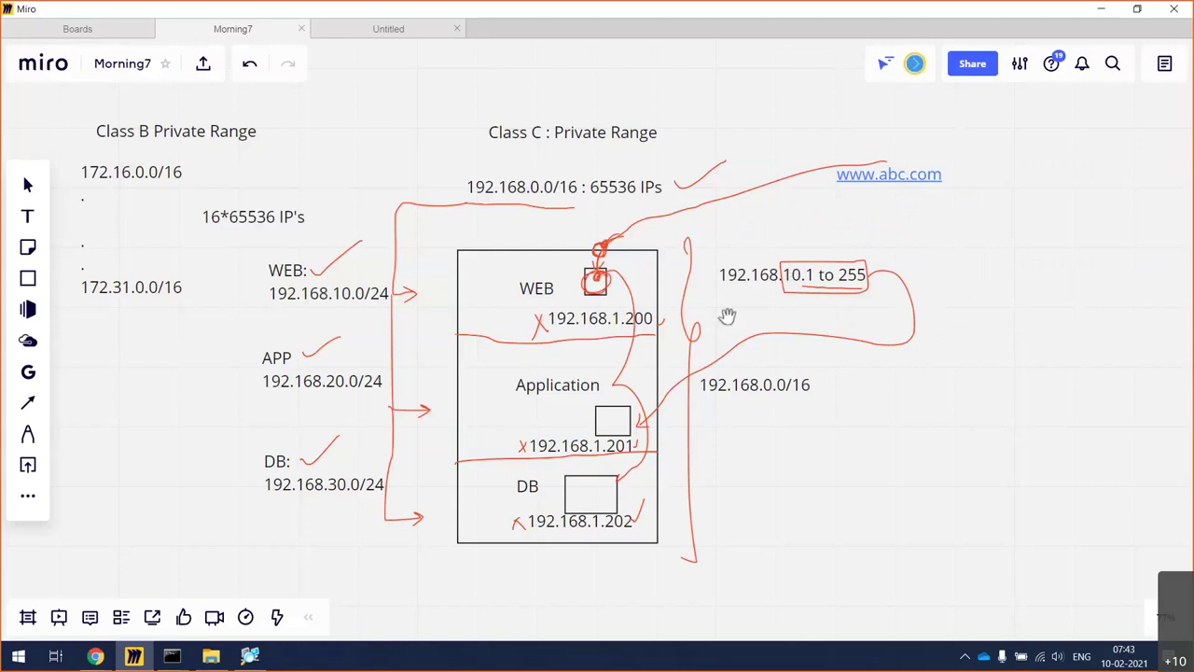
Step: With the Pen, sketch red server boxes in the WEB and Application tiers and add IP labels like 10.12
{"action": "left_click", "coordinate": [28, 435]}
{"action": "mouse_move", "coordinate": [474, 270]}
{"action": "left_mouse_down"}
{"action": "mouse_move", "coordinate": [474, 291]}
{"action": "mouse_move", "coordinate": [491, 286]}
{"action": "mouse_move", "coordinate": [476, 269]}
{"action": "mouse_move", "coordinate": [501, 285]}
{"action": "mouse_move", "coordinate": [519, 273]}
{"action": "mouse_move", "coordinate": [500, 272]}
{"action": "mouse_move", "coordinate": [476, 315]}
{"action": "mouse_move", "coordinate": [491, 326]}
{"action": "mouse_move", "coordinate": [495, 317]}
{"action": "mouse_move", "coordinate": [476, 313]}
{"action": "left_mouse_up"}
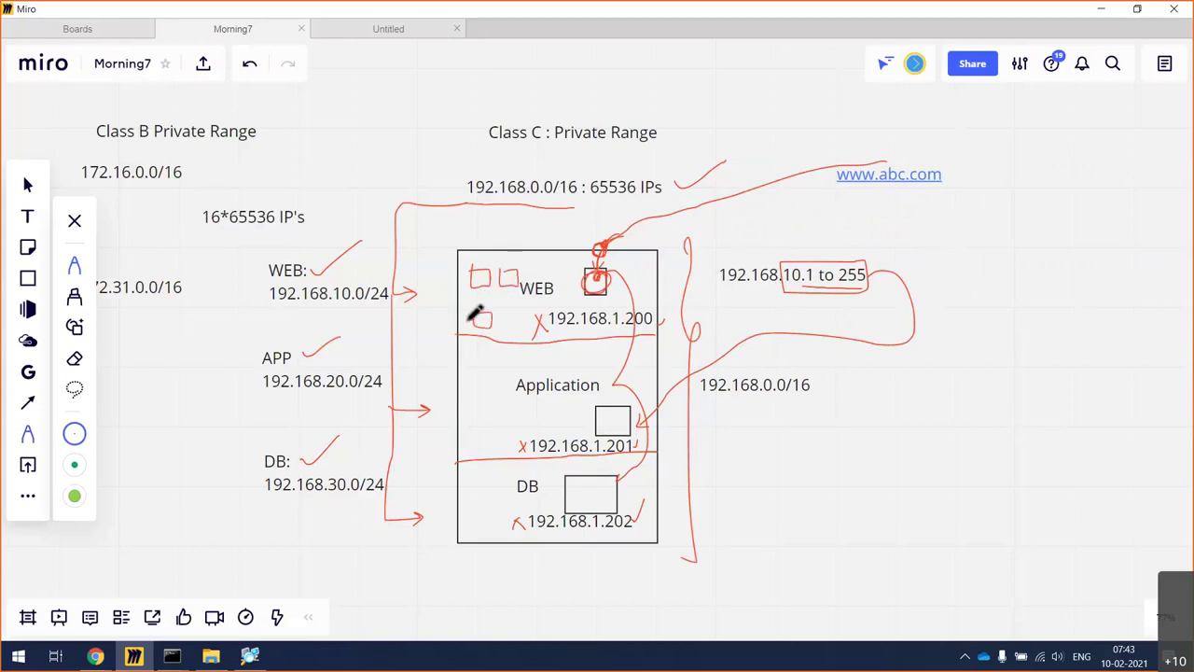
{"action": "mouse_move", "coordinate": [469, 403]}
{"action": "left_mouse_down"}
{"action": "mouse_move", "coordinate": [487, 418]}
{"action": "mouse_move", "coordinate": [493, 405]}
{"action": "mouse_move", "coordinate": [470, 402]}
{"action": "left_mouse_up"}
{"action": "mouse_move", "coordinate": [476, 277]}
{"action": "left_mouse_down"}
{"action": "mouse_move", "coordinate": [465, 249]}
{"action": "mouse_move", "coordinate": [482, 237]}
{"action": "left_mouse_up"}
{"action": "left_click_drag", "start_coordinate": [495, 330], "coordinate": [514, 315]}
{"action": "left_click_drag", "start_coordinate": [523, 258], "coordinate": [545, 244]}
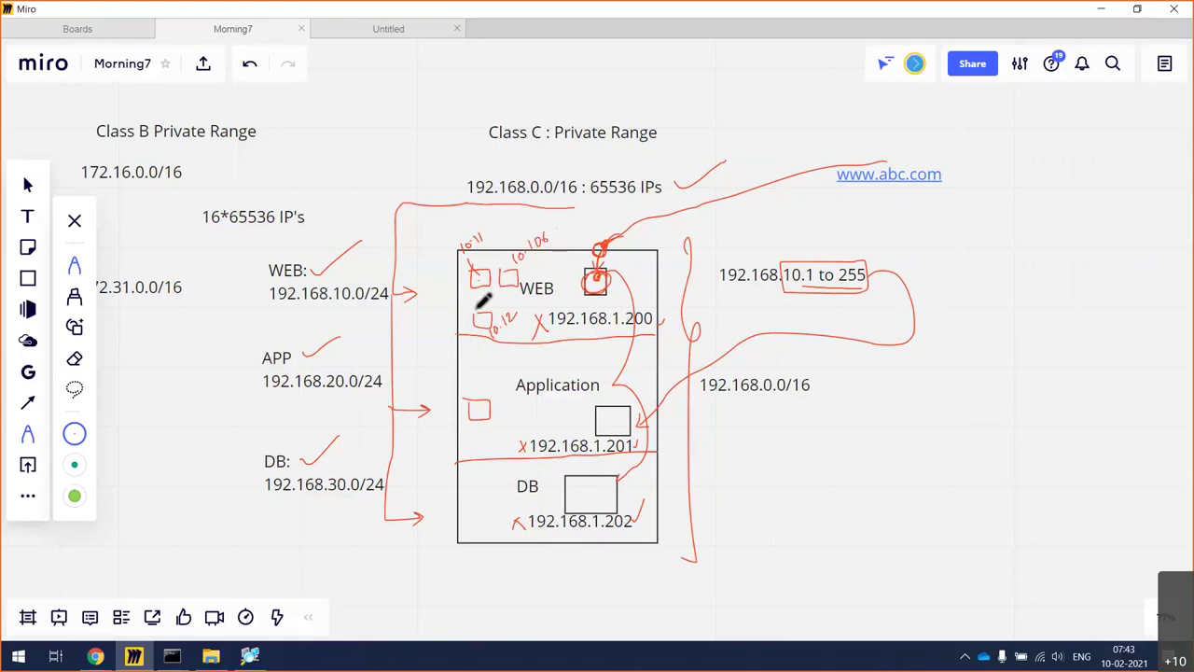
{"action": "left_click_drag", "start_coordinate": [502, 314], "coordinate": [505, 317]}
{"action": "left_click_drag", "start_coordinate": [290, 302], "coordinate": [270, 304]}
Step: Write a 10.11 → 20.40 note on the right and label the Application server 20.40
{"action": "mouse_move", "coordinate": [1038, 233]}
{"action": "left_mouse_down"}
{"action": "mouse_move", "coordinate": [1035, 248]}
{"action": "mouse_move", "coordinate": [1078, 236]}
{"action": "mouse_move", "coordinate": [1061, 303]}
{"action": "mouse_move", "coordinate": [1067, 286]}
{"action": "left_mouse_up"}
{"action": "left_click", "coordinate": [1057, 241]}
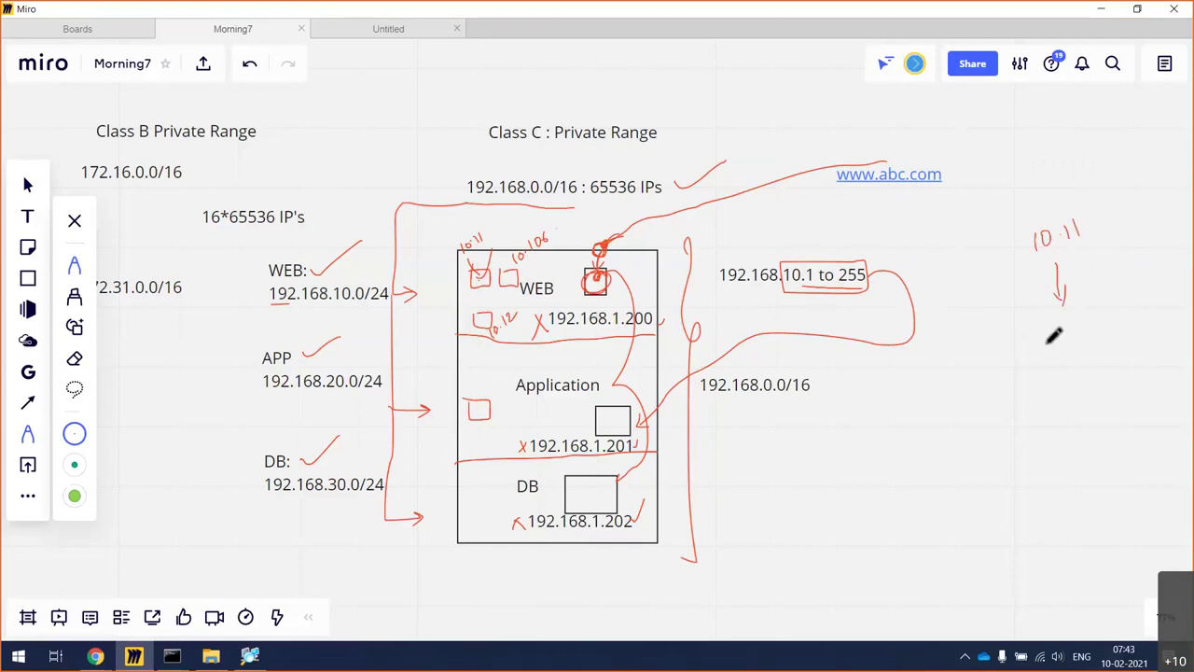
{"action": "mouse_move", "coordinate": [1046, 335]}
{"action": "left_mouse_down"}
{"action": "mouse_move", "coordinate": [1093, 336]}
{"action": "mouse_move", "coordinate": [1096, 321]}
{"action": "left_mouse_up"}
{"action": "mouse_move", "coordinate": [479, 402]}
{"action": "left_mouse_down"}
{"action": "mouse_move", "coordinate": [473, 378]}
{"action": "mouse_move", "coordinate": [495, 356]}
{"action": "left_mouse_up"}
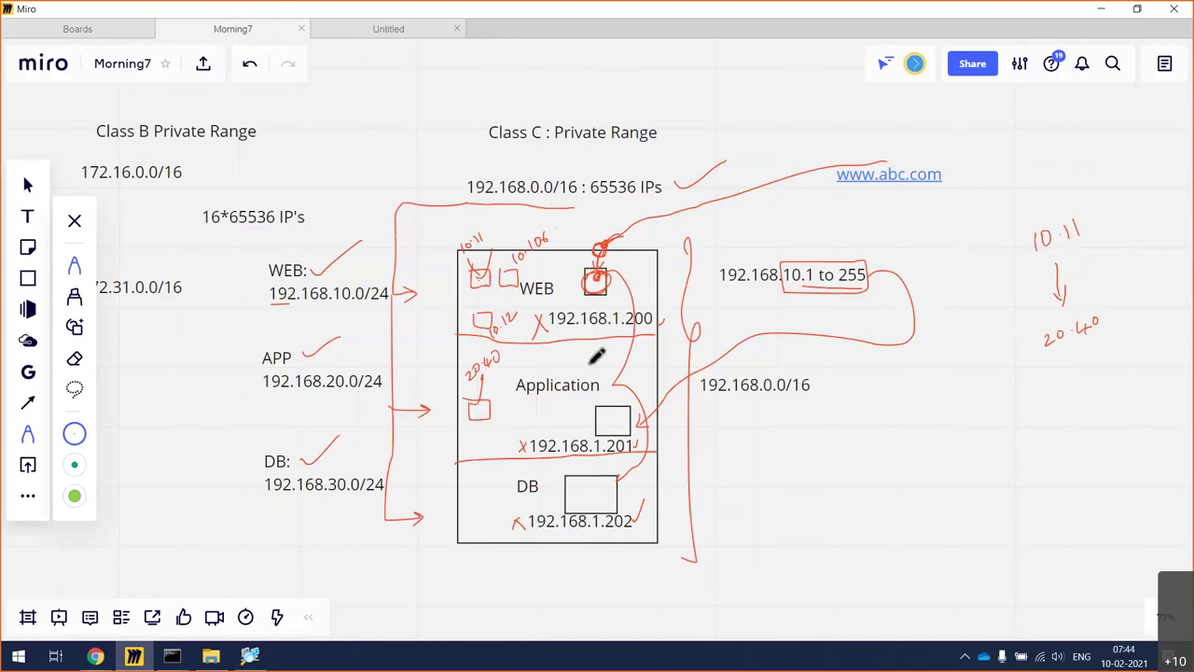
Step: Outline a router around 192.168.0.0/16 and connect the WEB and DB tiers to it
{"action": "left_click_drag", "start_coordinate": [640, 282], "coordinate": [703, 286]}
{"action": "mouse_move", "coordinate": [711, 414]}
{"action": "left_mouse_down"}
{"action": "mouse_move", "coordinate": [701, 504]}
{"action": "mouse_move", "coordinate": [739, 502]}
{"action": "mouse_move", "coordinate": [743, 253]}
{"action": "mouse_move", "coordinate": [702, 252]}
{"action": "left_mouse_up"}
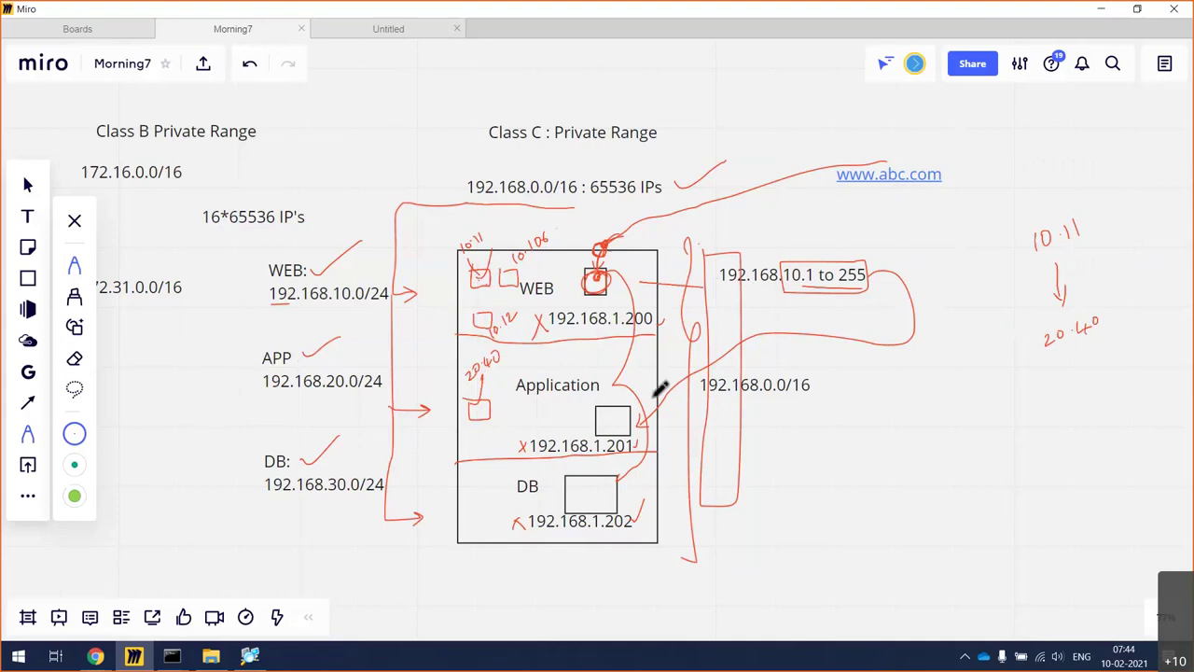
{"action": "left_click_drag", "start_coordinate": [655, 502], "coordinate": [700, 476]}
Step: Draw leader lines from each tier and write the gateway labels 192.168.10.1, the Application gateway and 30.1
{"action": "left_click", "coordinate": [654, 281]}
{"action": "mouse_move", "coordinate": [681, 245]}
{"action": "left_mouse_down"}
{"action": "mouse_move", "coordinate": [822, 212]}
{"action": "mouse_move", "coordinate": [831, 198]}
{"action": "mouse_move", "coordinate": [850, 209]}
{"action": "left_mouse_up"}
{"action": "left_click", "coordinate": [784, 210]}
{"action": "left_click", "coordinate": [841, 205]}
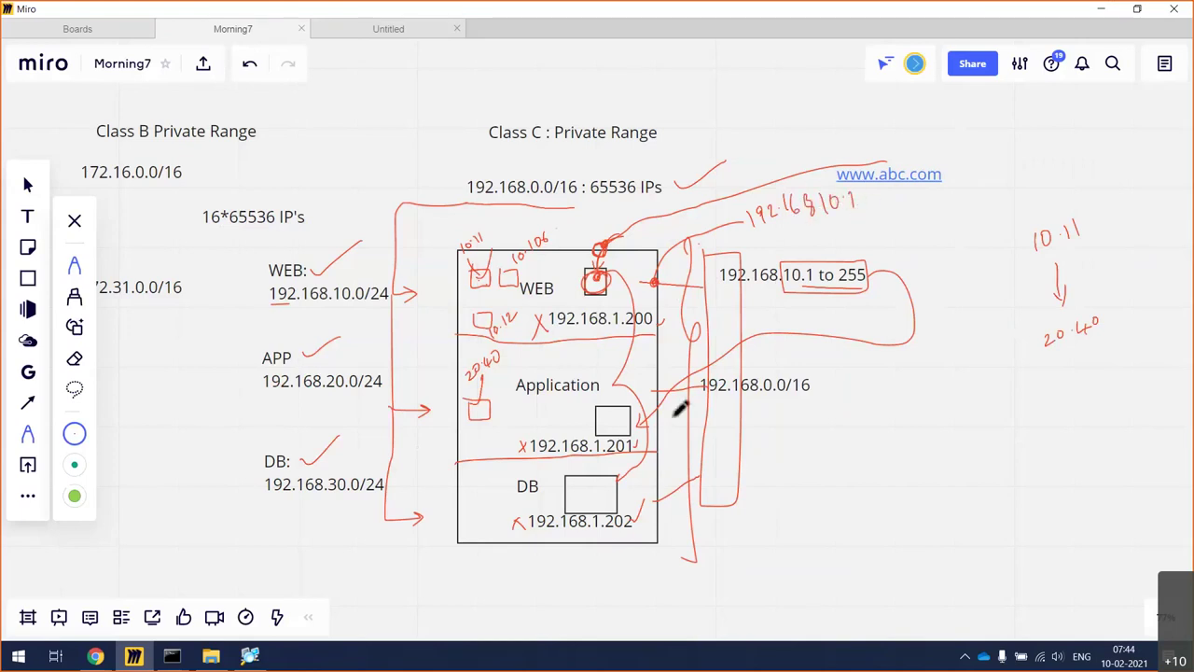
{"action": "left_click_drag", "start_coordinate": [653, 393], "coordinate": [817, 446]}
{"action": "left_click", "coordinate": [799, 435]}
{"action": "mouse_move", "coordinate": [665, 499]}
{"action": "left_mouse_down"}
{"action": "mouse_move", "coordinate": [733, 535]}
{"action": "mouse_move", "coordinate": [767, 534]}
{"action": "left_mouse_up"}
{"action": "left_click", "coordinate": [758, 532]}
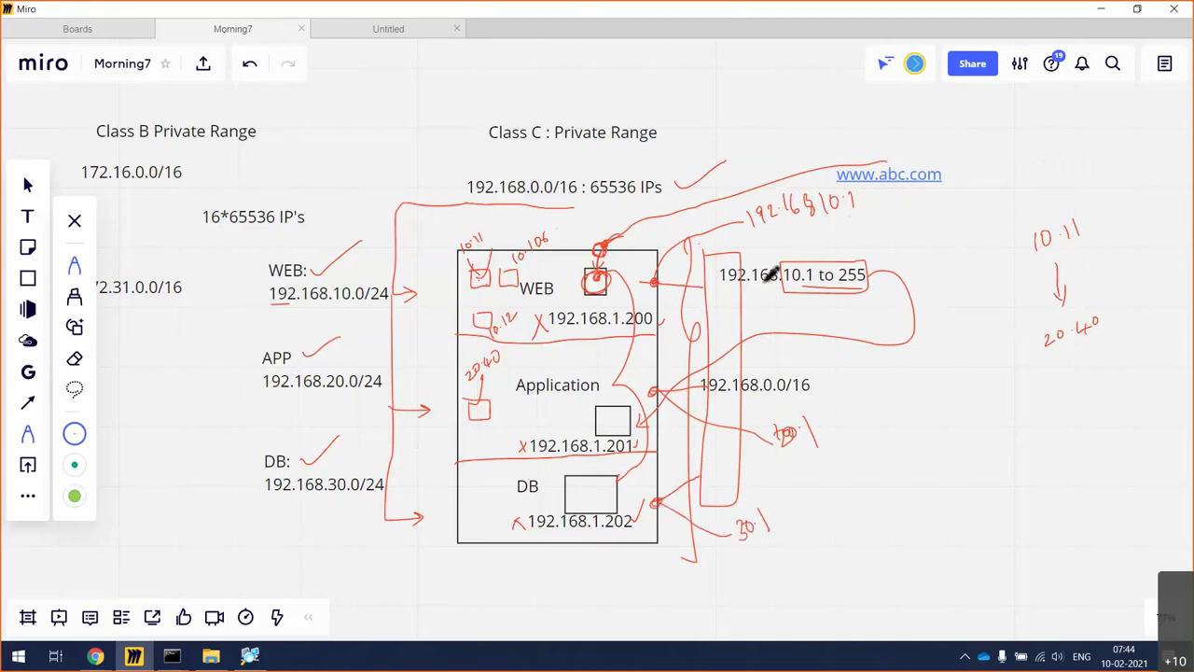
Step: Check the switch's VLAN 20 address, then circle the 10.11 note in Miro and write 10.1 beside it
{"action": "key", "text": "alt+Tab"}
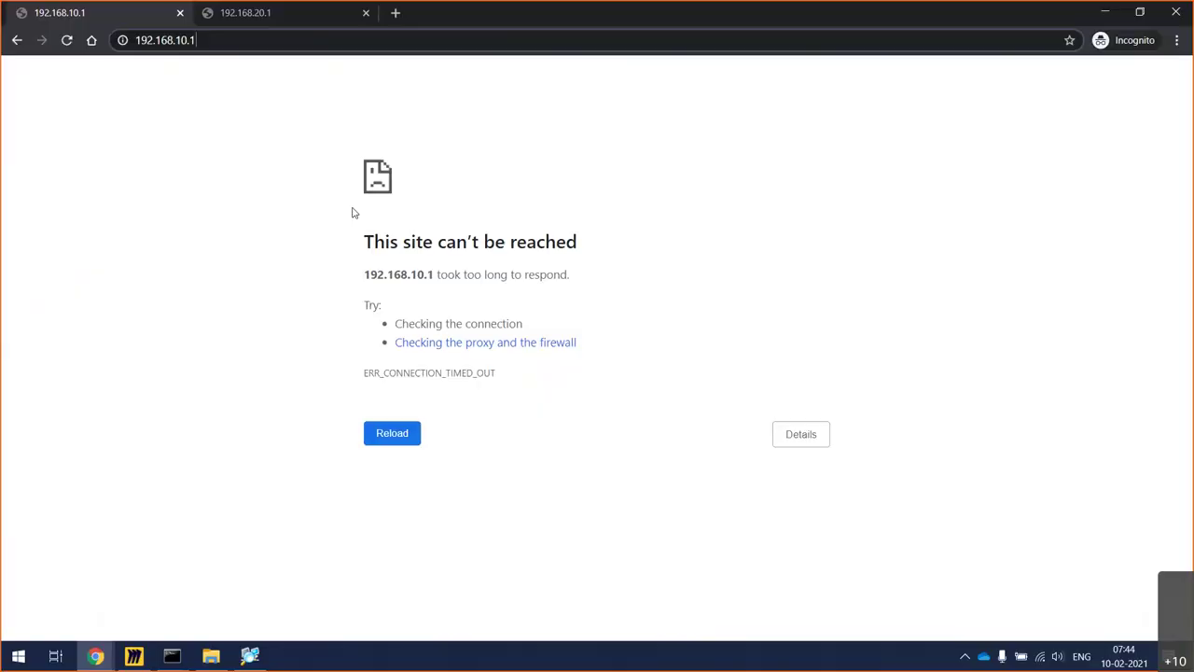
{"action": "left_click", "coordinate": [1174, 16]}
{"action": "key", "text": "alt+Tab"}
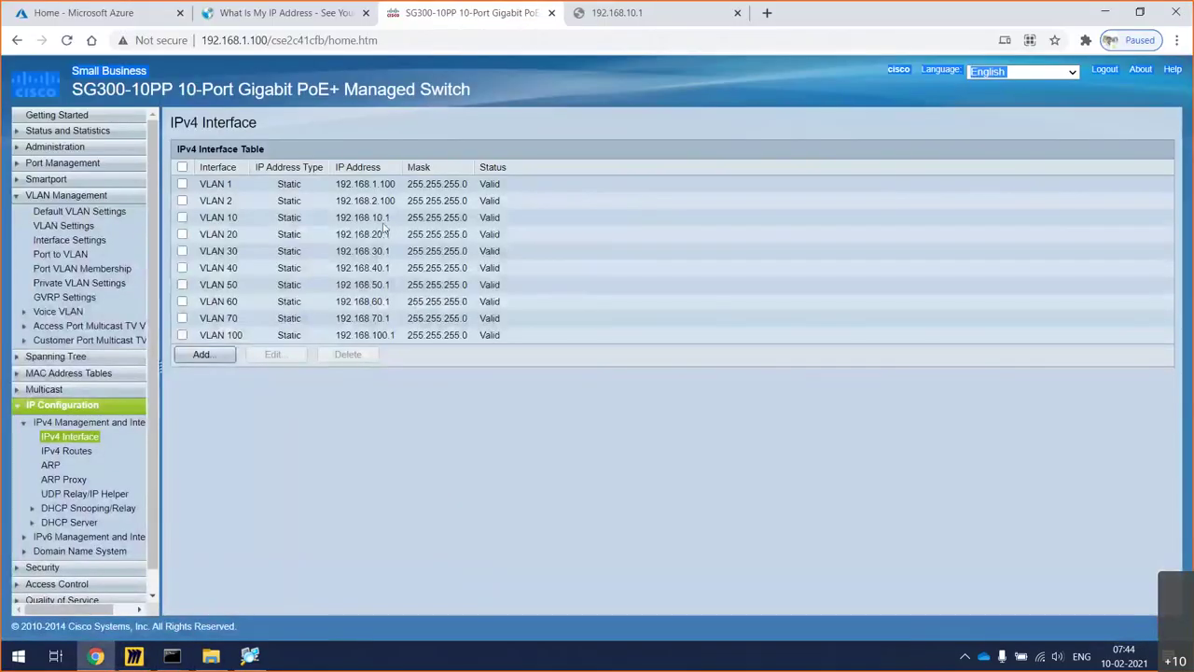
{"action": "mouse_move", "coordinate": [371, 234]}
{"action": "left_mouse_down"}
{"action": "mouse_move", "coordinate": [390, 234]}
{"action": "mouse_move", "coordinate": [371, 251]}
{"action": "left_mouse_up"}
{"action": "key", "text": "alt+Tab"}
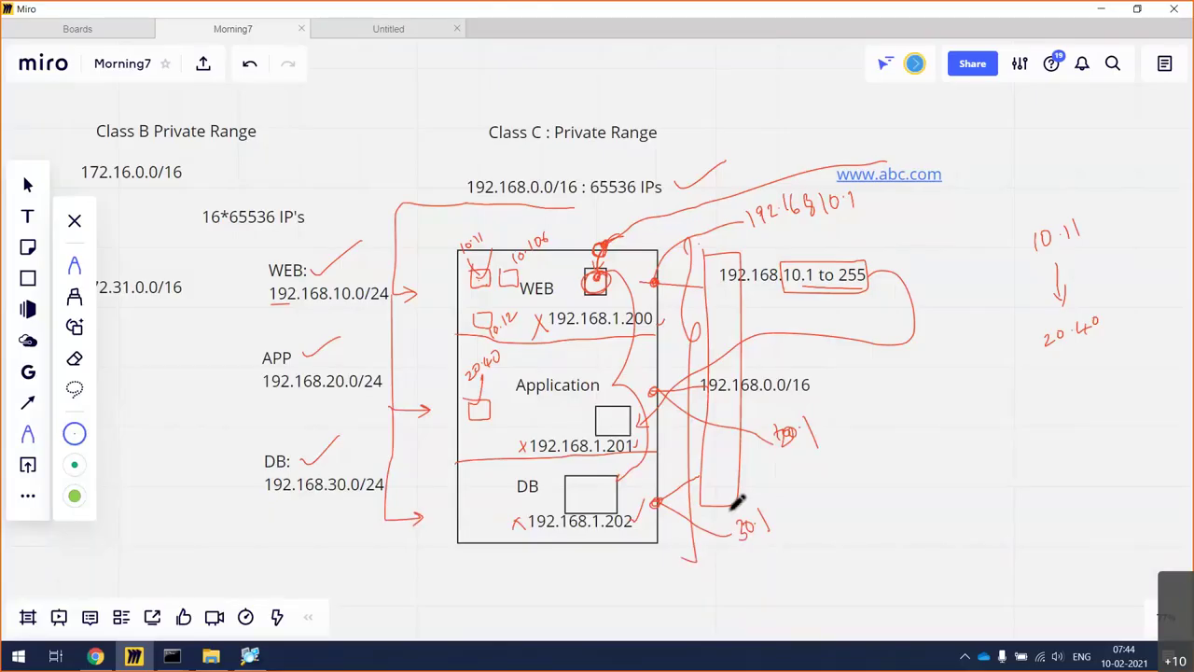
{"action": "mouse_move", "coordinate": [1088, 209]}
{"action": "left_mouse_down"}
{"action": "mouse_move", "coordinate": [1027, 234]}
{"action": "mouse_move", "coordinate": [1098, 227]}
{"action": "mouse_move", "coordinate": [1085, 211]}
{"action": "mouse_move", "coordinate": [1149, 214]}
{"action": "mouse_move", "coordinate": [1135, 187]}
{"action": "mouse_move", "coordinate": [1167, 205]}
{"action": "mouse_move", "coordinate": [1116, 219]}
{"action": "left_mouse_up"}
{"action": "left_click", "coordinate": [1142, 215]}
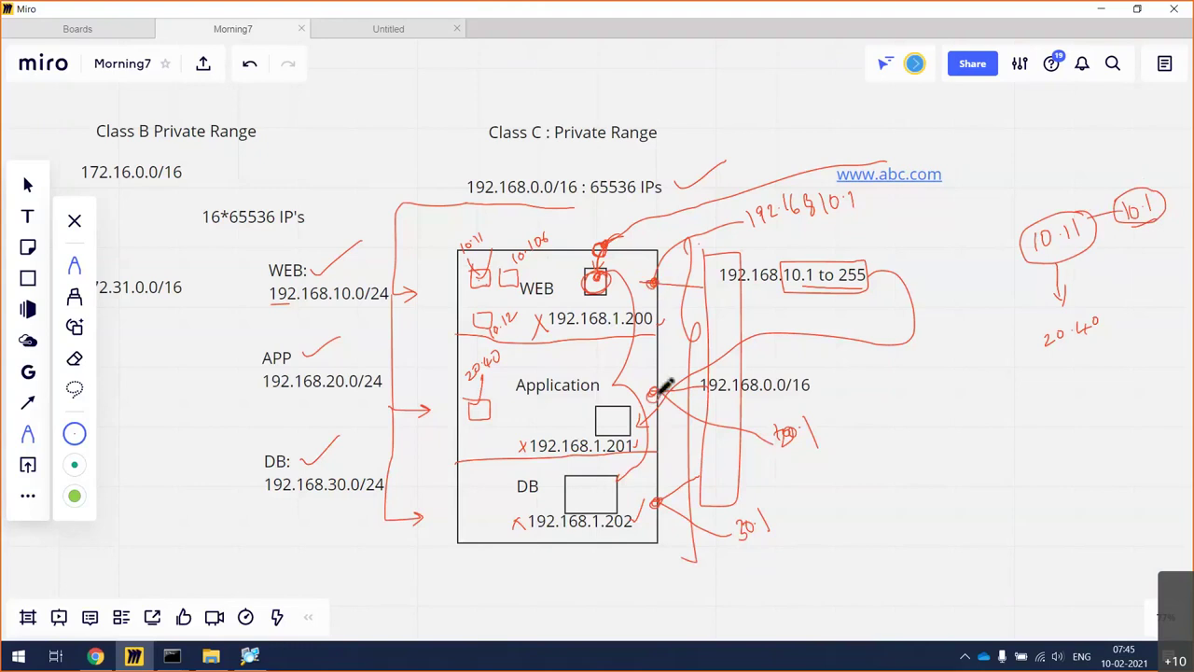
Step: Mark router interfaces, undo a stray line from 10.1, and link the Application gateway to the 20.40 box
{"action": "mouse_move", "coordinate": [721, 315]}
{"action": "left_mouse_down"}
{"action": "mouse_move", "coordinate": [721, 327]}
{"action": "mouse_move", "coordinate": [732, 316]}
{"action": "left_mouse_up"}
{"action": "left_click_drag", "start_coordinate": [724, 359], "coordinate": [732, 358]}
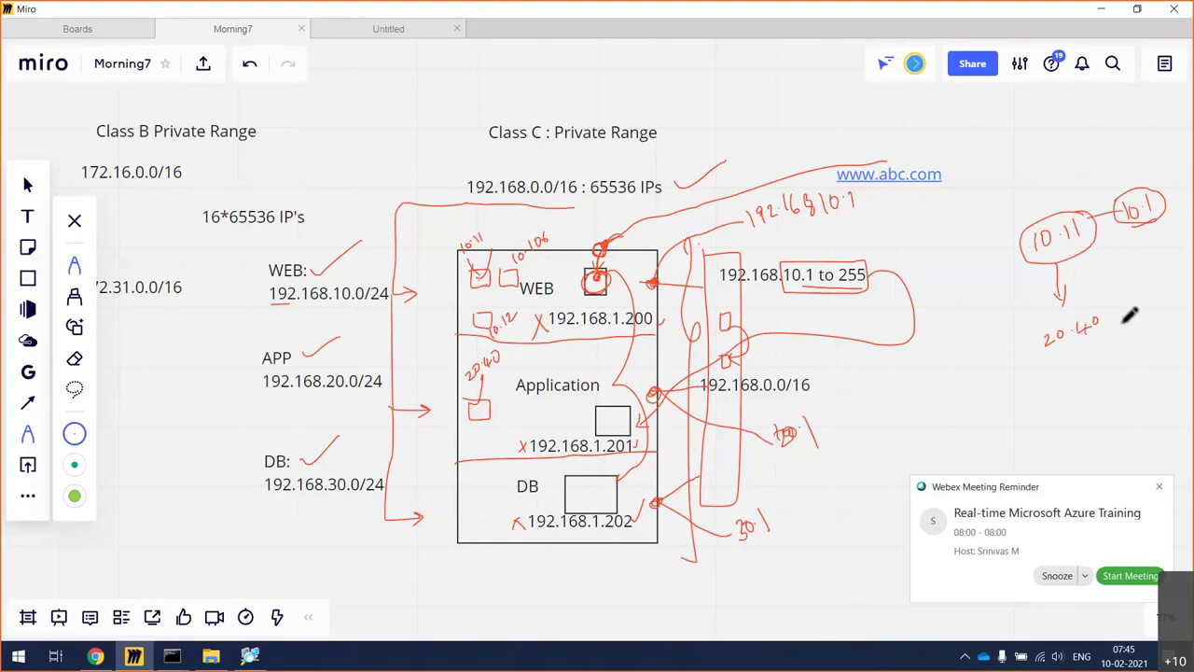
{"action": "mouse_move", "coordinate": [1152, 228]}
{"action": "left_mouse_down"}
{"action": "mouse_move", "coordinate": [1150, 311]}
{"action": "mouse_move", "coordinate": [1178, 297]}
{"action": "mouse_move", "coordinate": [1153, 315]}
{"action": "mouse_move", "coordinate": [1085, 303]}
{"action": "mouse_move", "coordinate": [1034, 319]}
{"action": "mouse_move", "coordinate": [1029, 341]}
{"action": "mouse_move", "coordinate": [1081, 351]}
{"action": "mouse_move", "coordinate": [1112, 313]}
{"action": "left_mouse_up"}
{"action": "key", "text": "ctrl+z"}
{"action": "left_click_drag", "start_coordinate": [638, 399], "coordinate": [487, 416]}
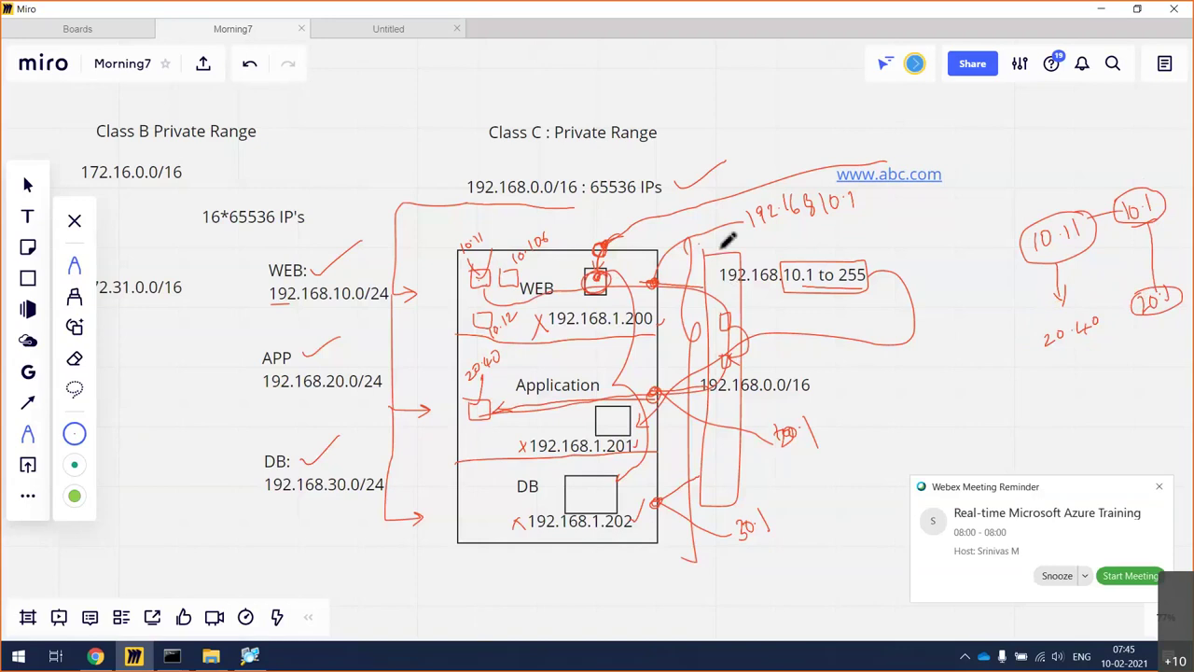
Step: Tick the WEB, APP and DB labels, dismiss the Webex reminder, and return to the switch page
{"action": "left_click_drag", "start_coordinate": [255, 272], "coordinate": [285, 253]}
{"action": "left_click_drag", "start_coordinate": [241, 373], "coordinate": [268, 353]}
{"action": "left_click_drag", "start_coordinate": [224, 477], "coordinate": [249, 460]}
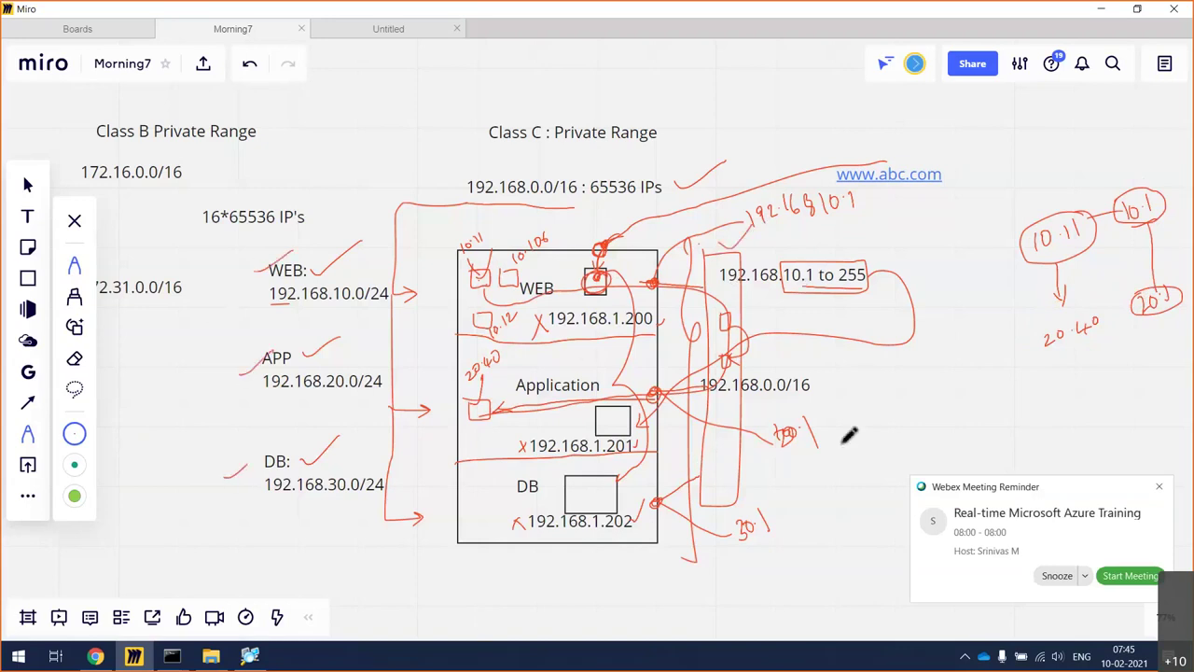
{"action": "left_click", "coordinate": [1160, 489]}
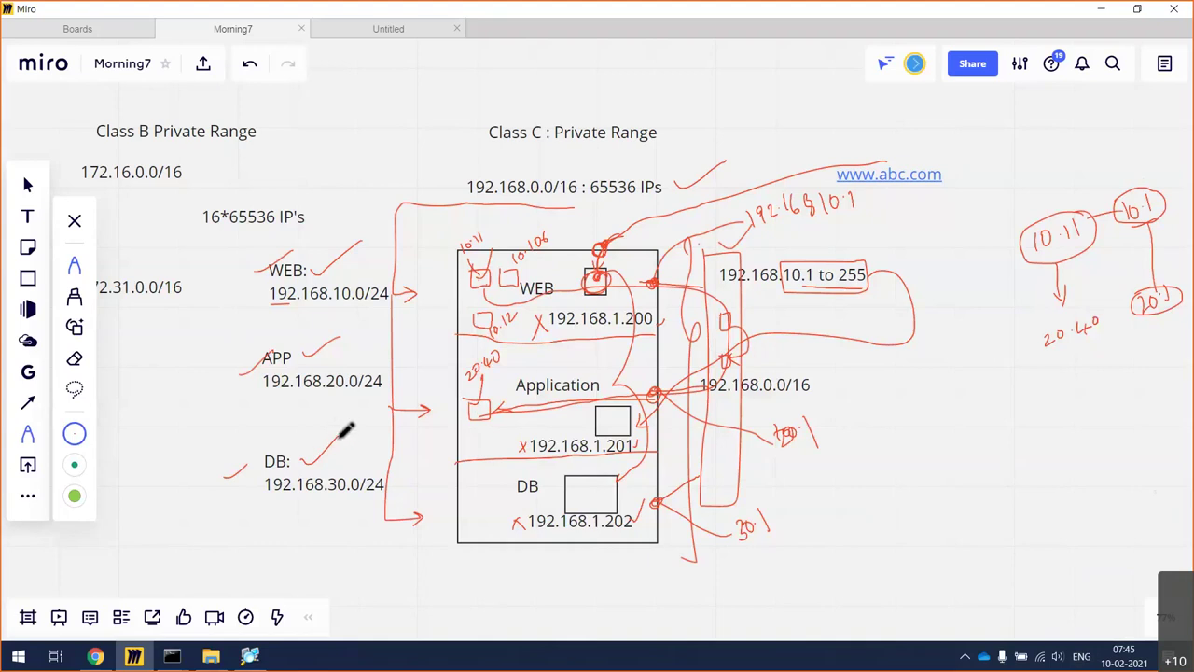
{"action": "key", "text": "alt+Tab"}
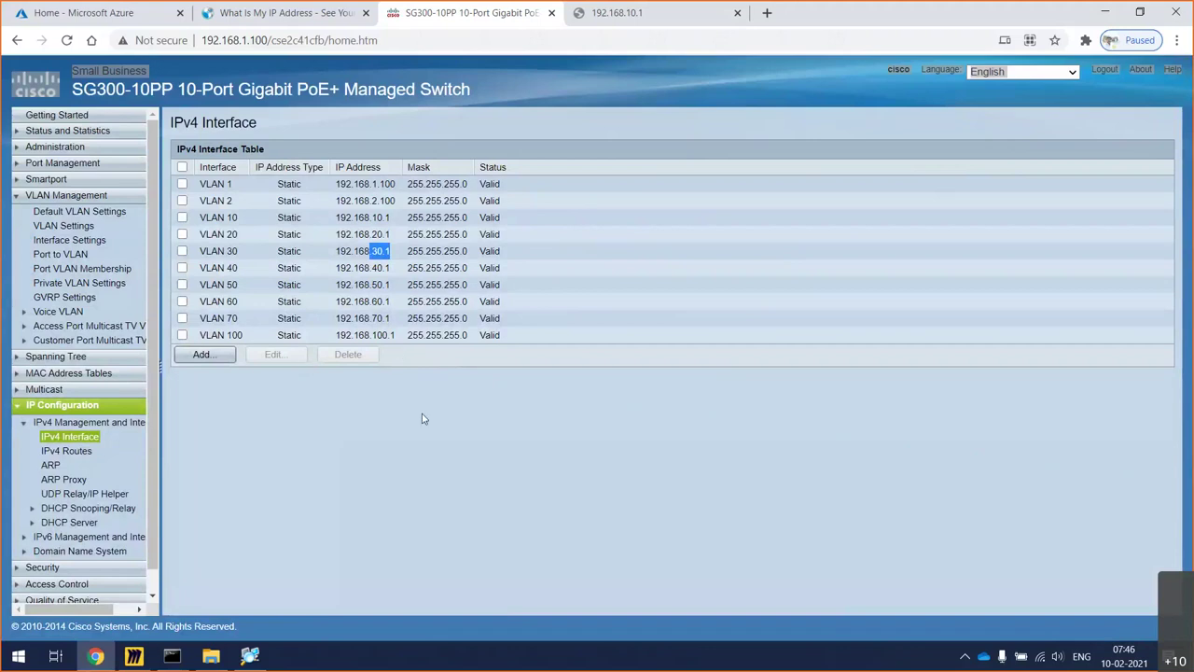
Step: Open the switch's Add IP Interface form, close it unchanged, and go back to Miro
{"action": "left_click", "coordinate": [332, 402]}
{"action": "left_click", "coordinate": [193, 361]}
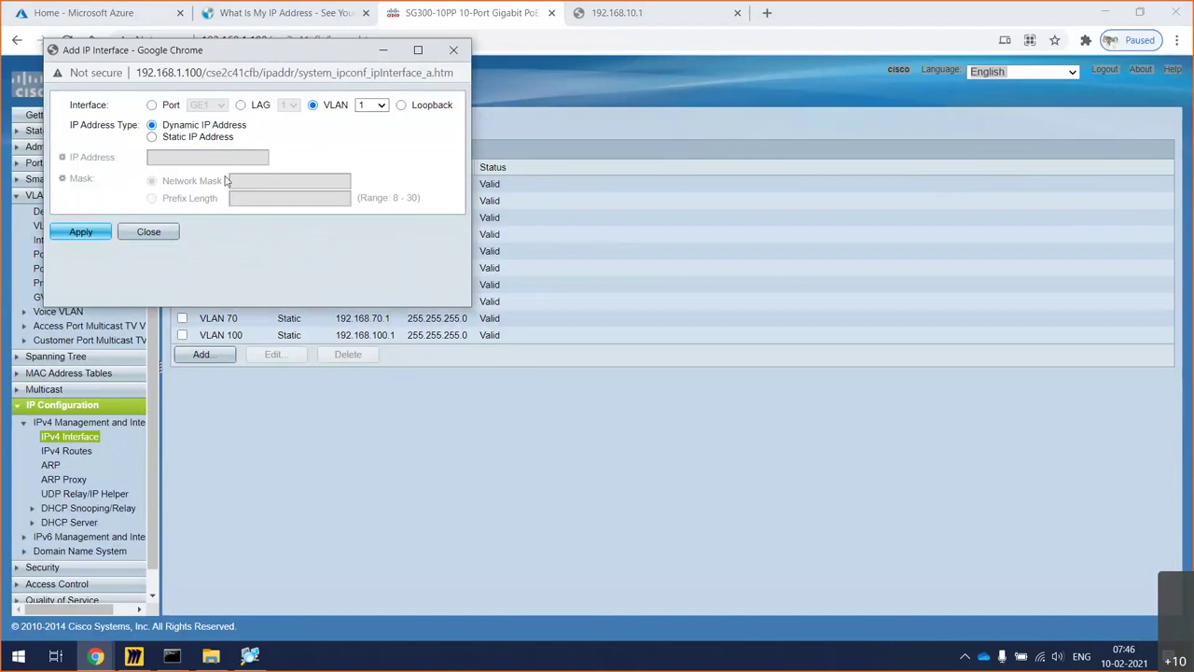
{"action": "left_click", "coordinate": [454, 50]}
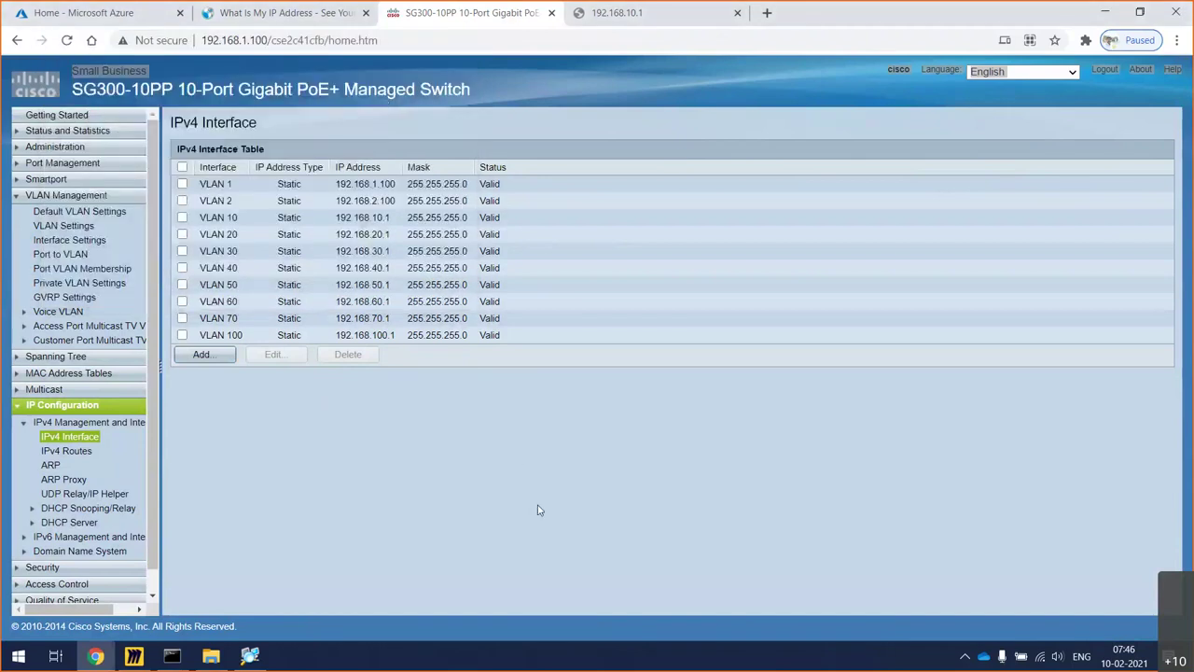
{"action": "left_click", "coordinate": [191, 65]}
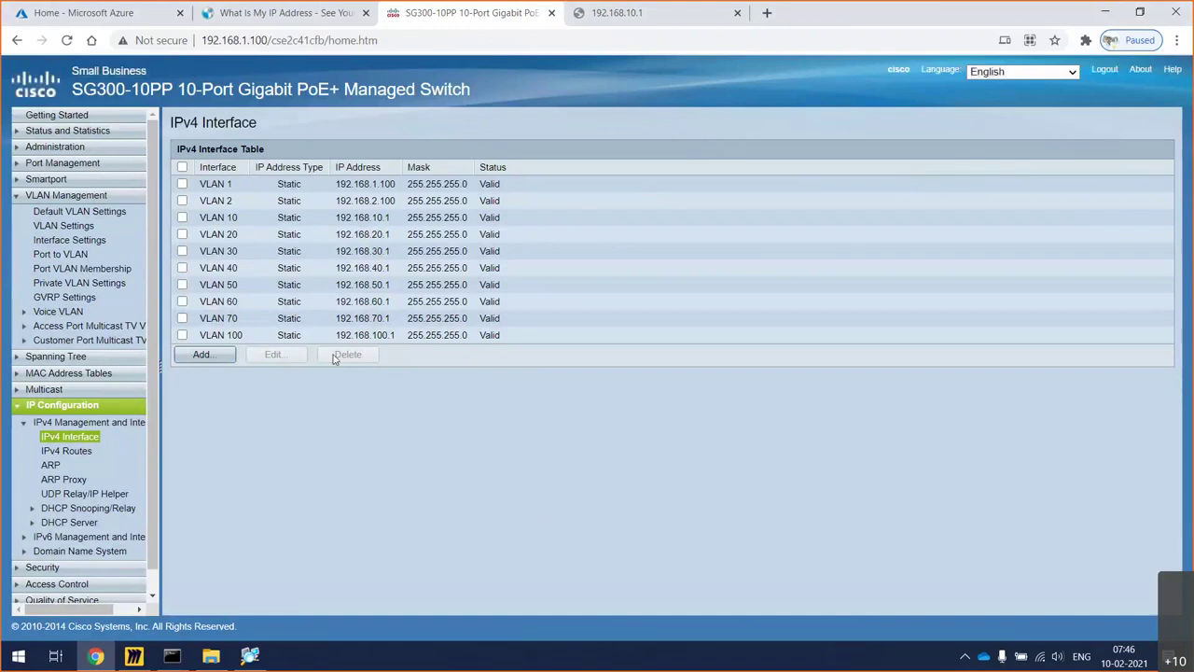
{"action": "key", "text": "alt+Tab"}
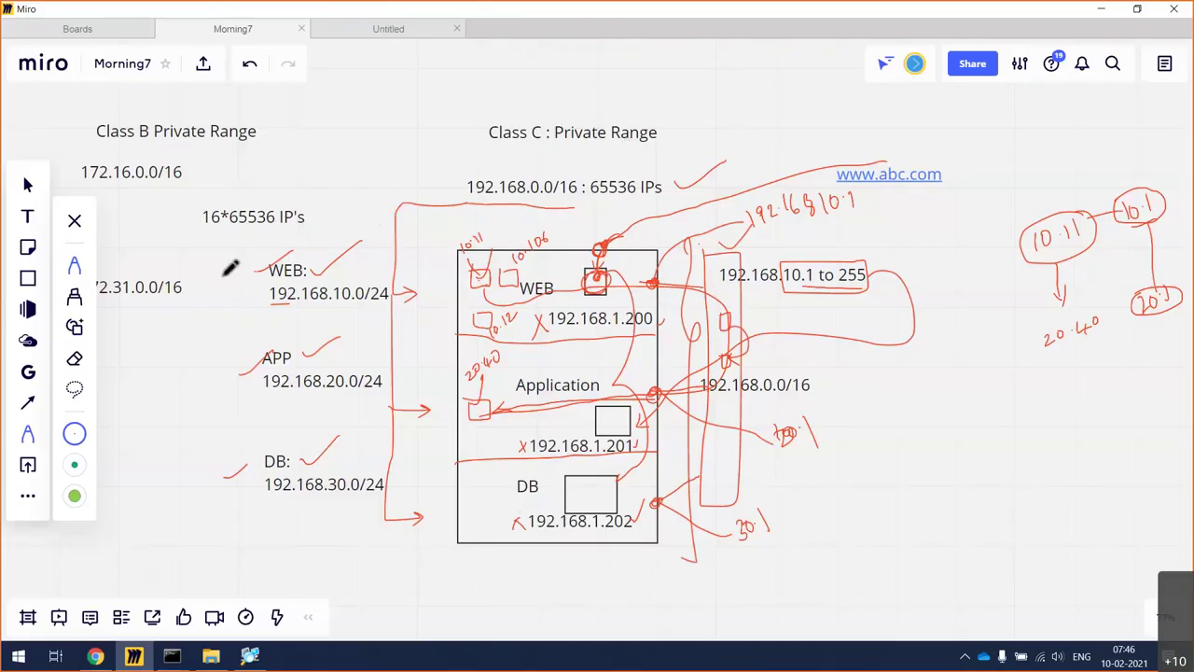
Step: Draw a rectangle near the top left of the empty board area
{"action": "left_click", "coordinate": [27, 185]}
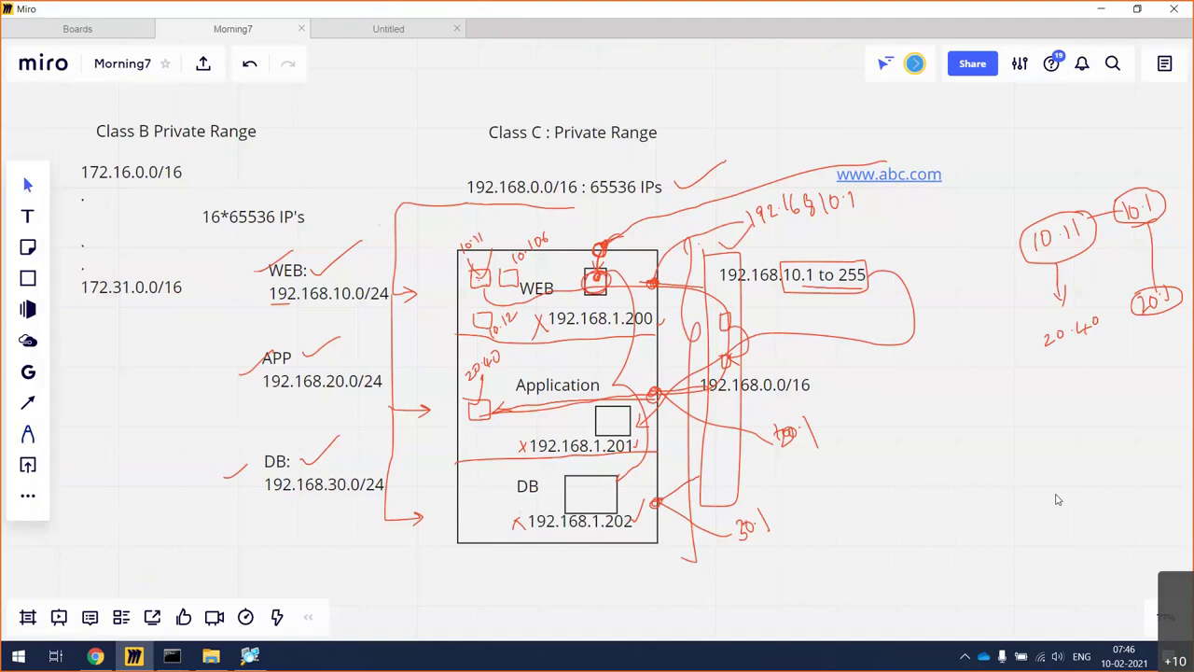
{"action": "scroll", "coordinate": [1057, 500], "scroll_direction": "right", "scroll_amount": 10}
{"action": "scroll", "coordinate": [451, 397], "scroll_direction": "right", "scroll_amount": 3}
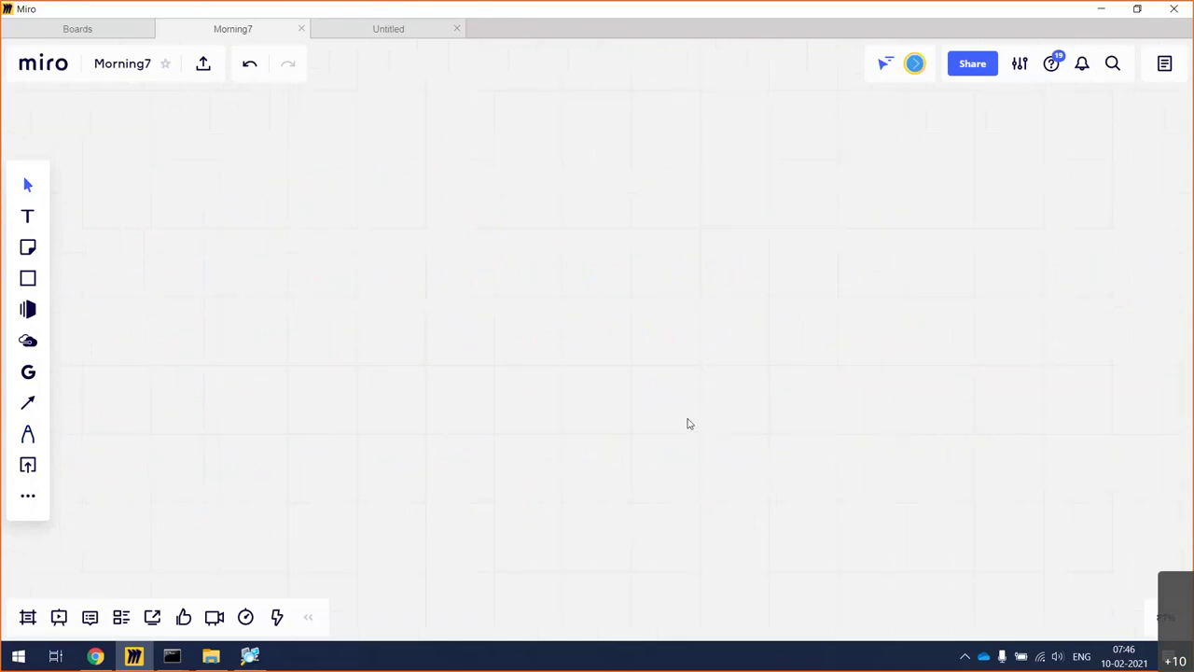
{"action": "left_click", "coordinate": [28, 278]}
{"action": "left_click", "coordinate": [112, 227]}
{"action": "left_click_drag", "start_coordinate": [159, 110], "coordinate": [408, 277]}
Step: Paste three copies of the rectangle and arrange all four in a two-by-two grid
{"action": "key", "text": "ctrl+v"}
{"action": "key", "text": "Escape"}
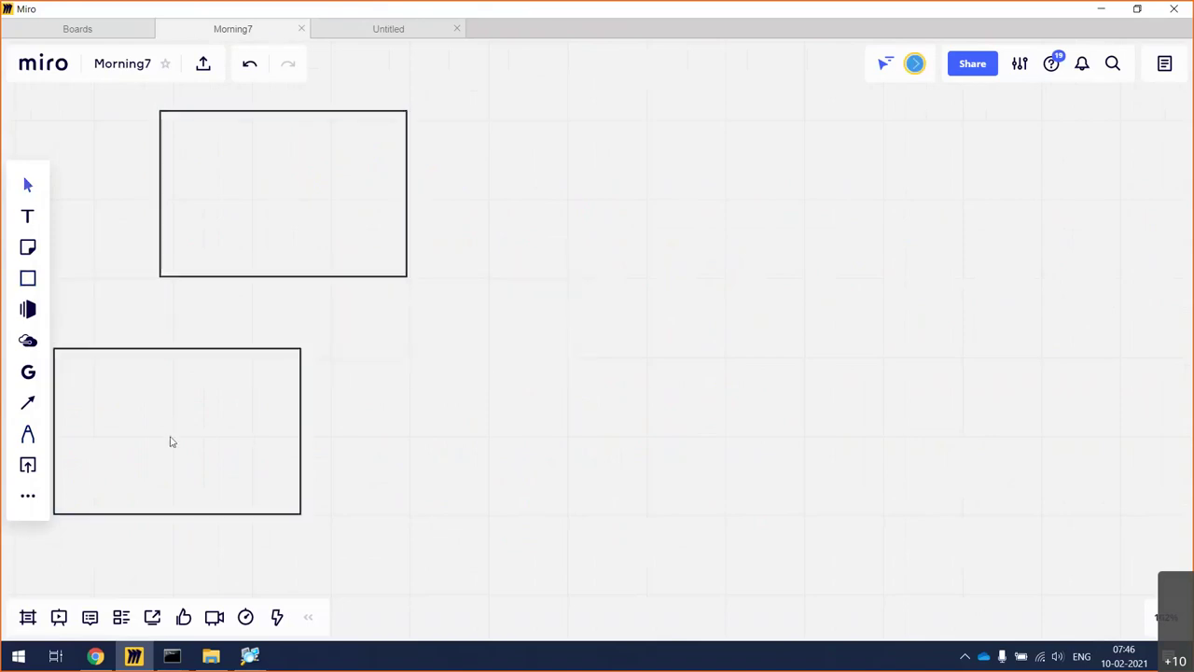
{"action": "left_click_drag", "start_coordinate": [171, 440], "coordinate": [277, 453]}
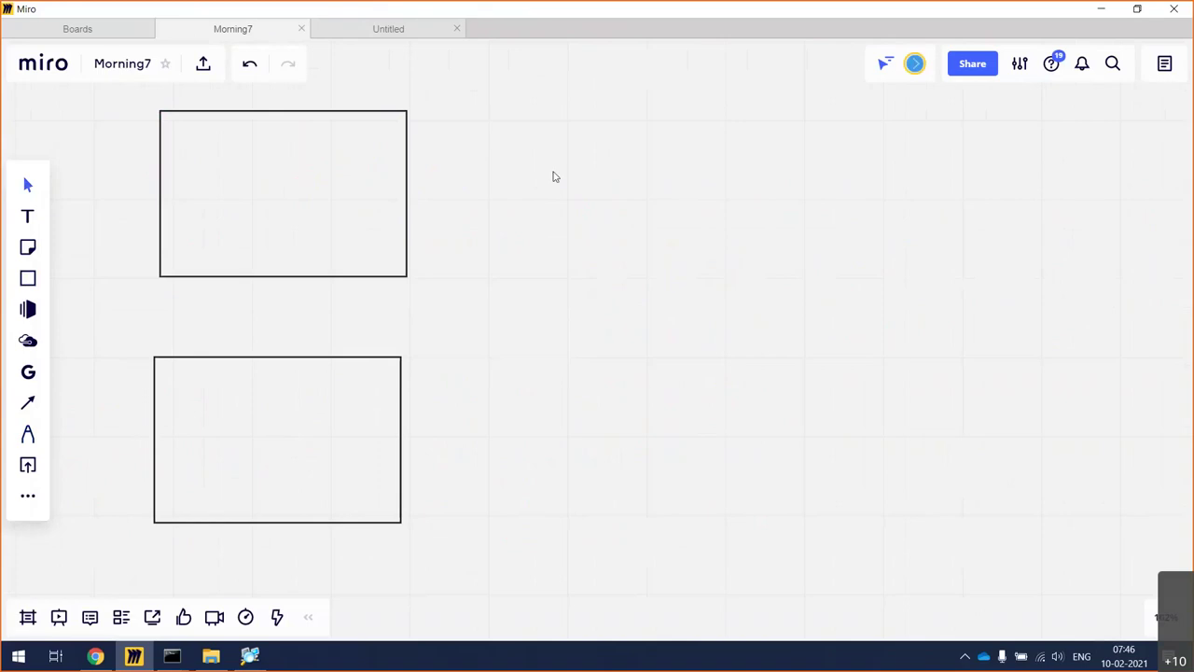
{"action": "key", "text": "ctrl+v"}
{"action": "left_click_drag", "start_coordinate": [626, 197], "coordinate": [686, 213]}
{"action": "key", "text": "ctrl+v"}
{"action": "scroll", "coordinate": [703, 486], "scroll_direction": "up", "scroll_amount": 1}
{"action": "scroll", "coordinate": [703, 486], "scroll_direction": "right", "scroll_amount": 1}
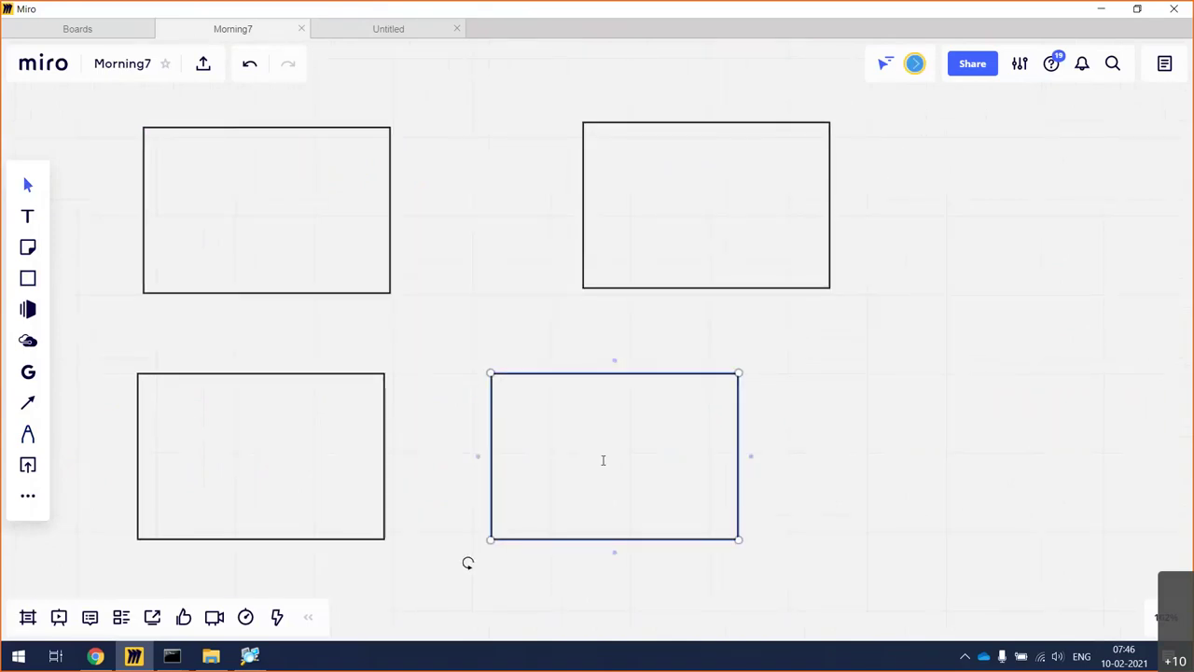
{"action": "left_click_drag", "start_coordinate": [626, 501], "coordinate": [719, 504]}
{"action": "left_click_drag", "start_coordinate": [451, 522], "coordinate": [533, 507]}
Step: Add the titles 'USA DC 1' and 'USA DC2' above the two left rectangles
{"action": "key", "text": "t"}
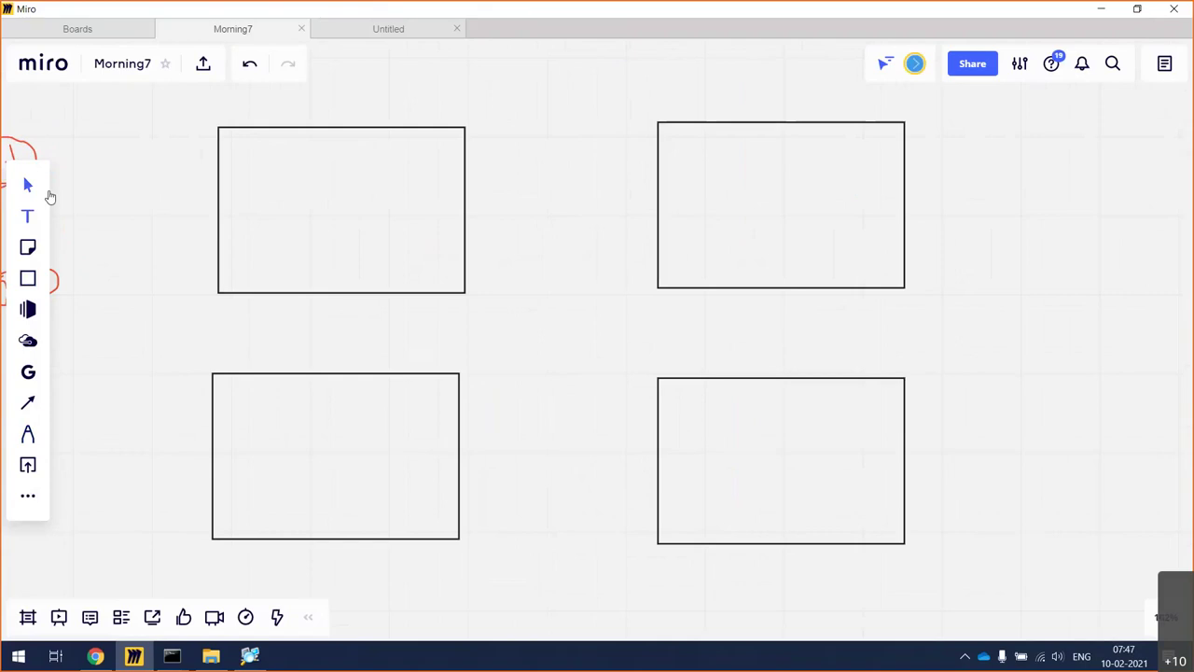
{"action": "left_click", "coordinate": [238, 114]}
{"action": "type", "text": "UA"}
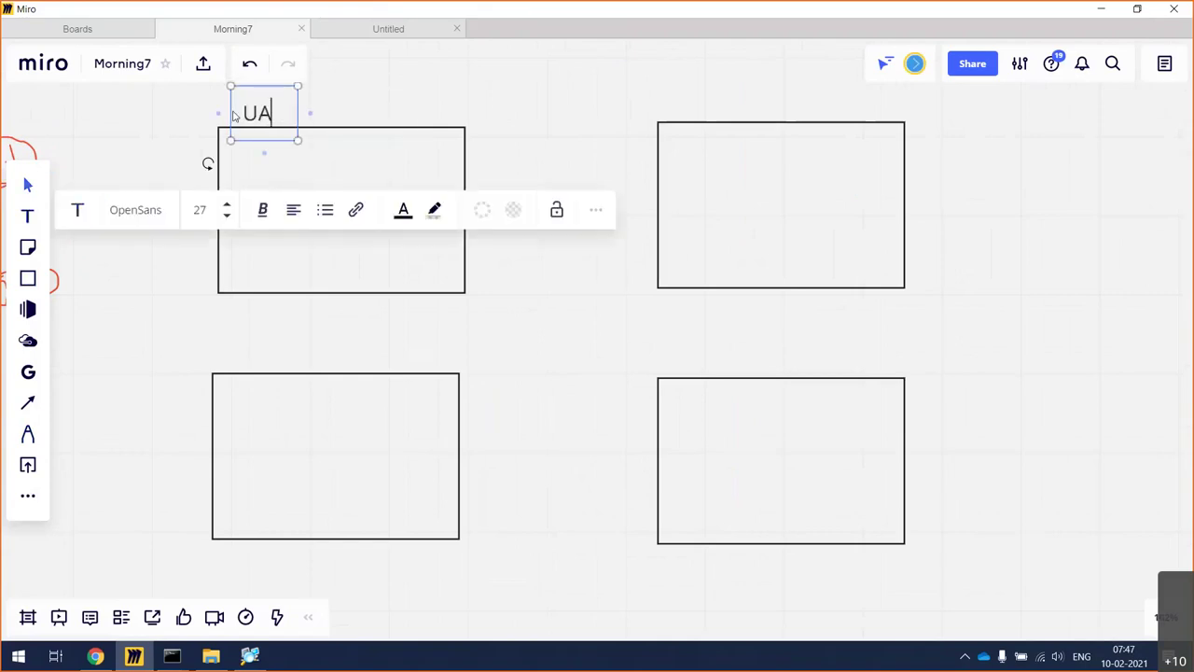
{"action": "key", "text": "BackSpace"}
{"action": "type", "text": "SA DC 1"}
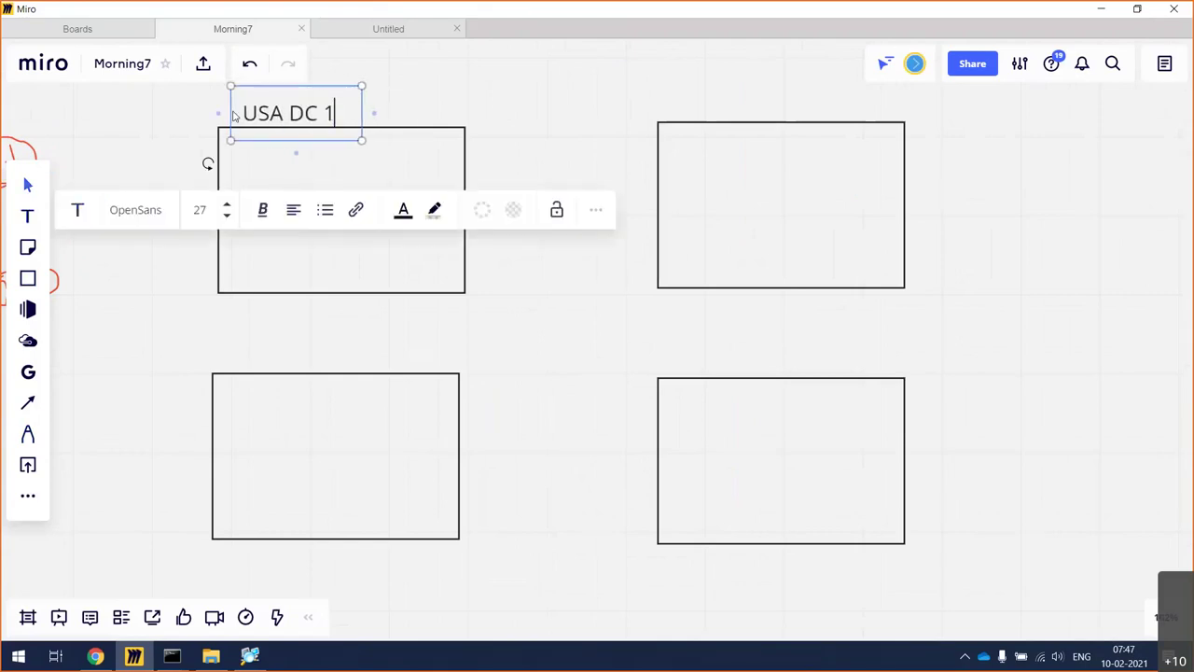
{"action": "left_click", "coordinate": [208, 162]}
{"action": "left_click", "coordinate": [302, 130]}
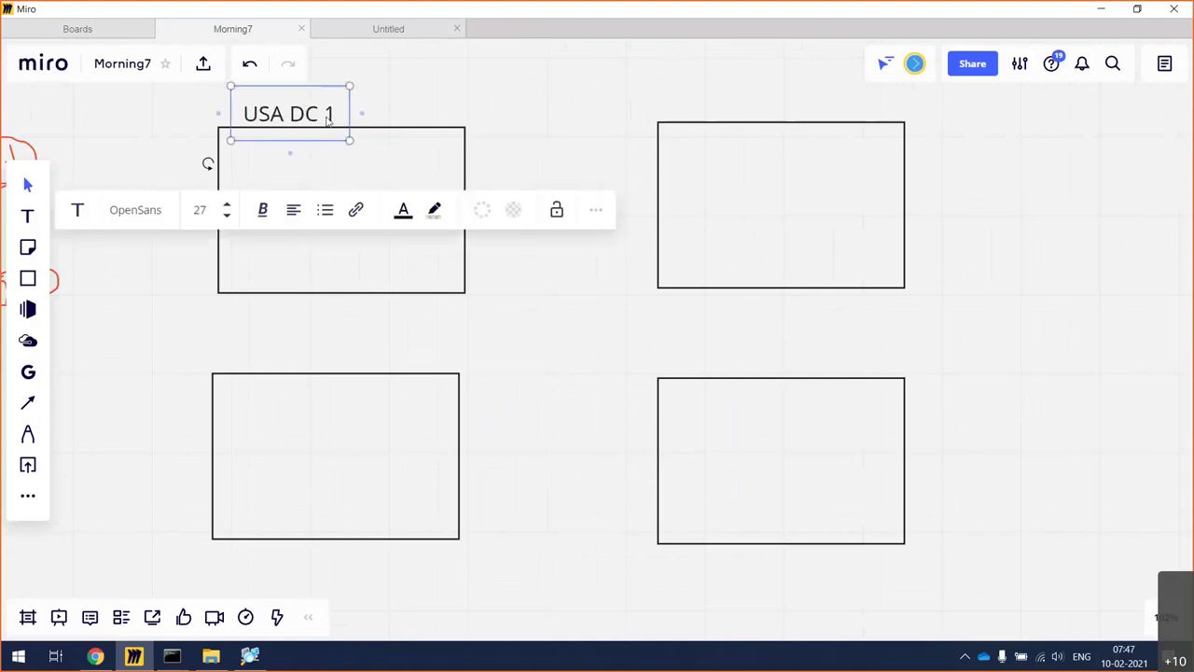
{"action": "left_click_drag", "start_coordinate": [349, 141], "coordinate": [332, 134]}
{"action": "left_click", "coordinate": [28, 217]}
{"action": "left_click", "coordinate": [248, 357]}
{"action": "type", "text": "U"}
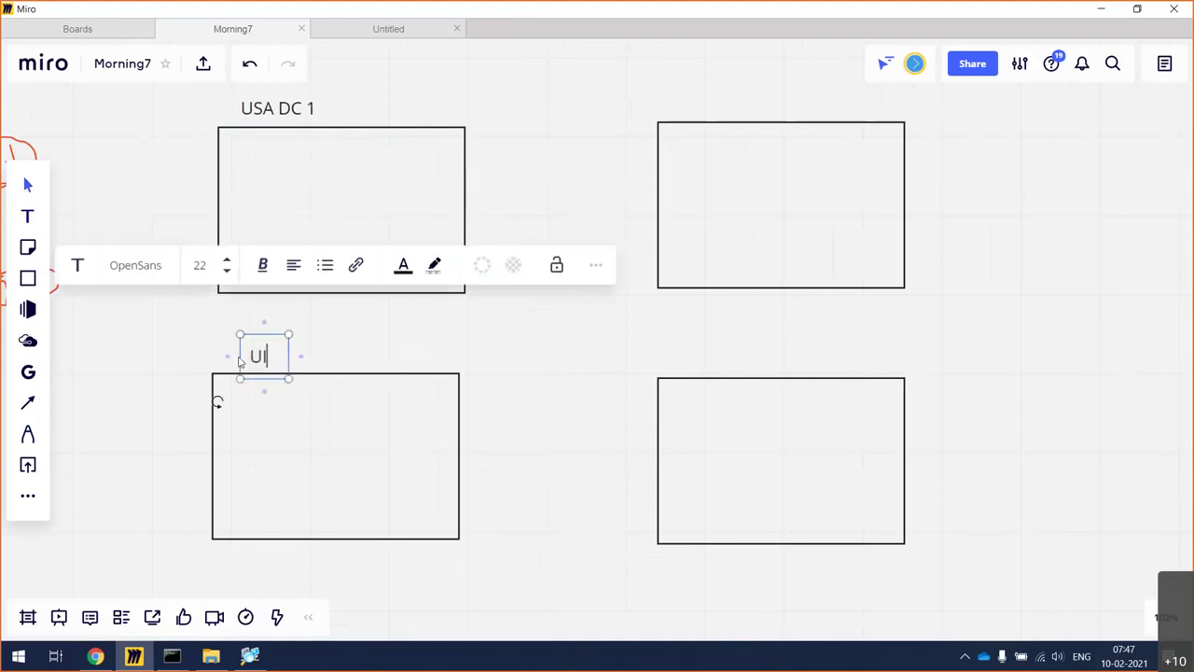
{"action": "type", "text": "SA DC2"}
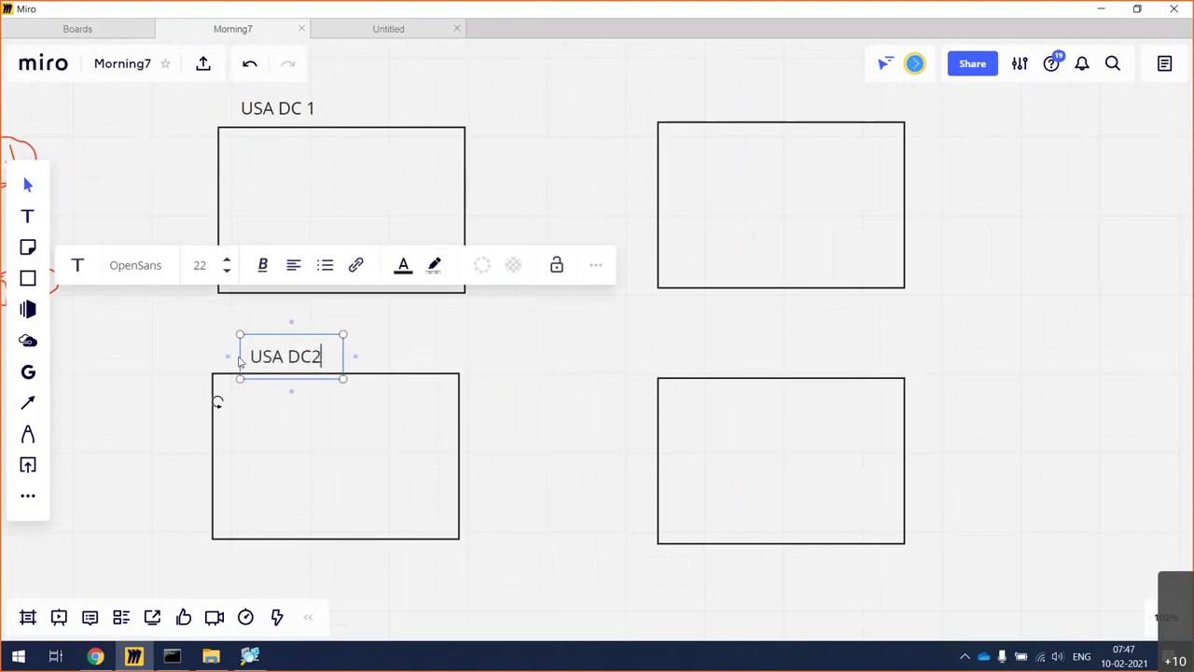
{"action": "left_click", "coordinate": [217, 401]}
Step: Add the titles 'USA office 1' and 'India Office 1' above the two right rectangles
{"action": "key", "text": "t"}
{"action": "left_click", "coordinate": [671, 106]}
{"action": "type", "text": "UA o"}
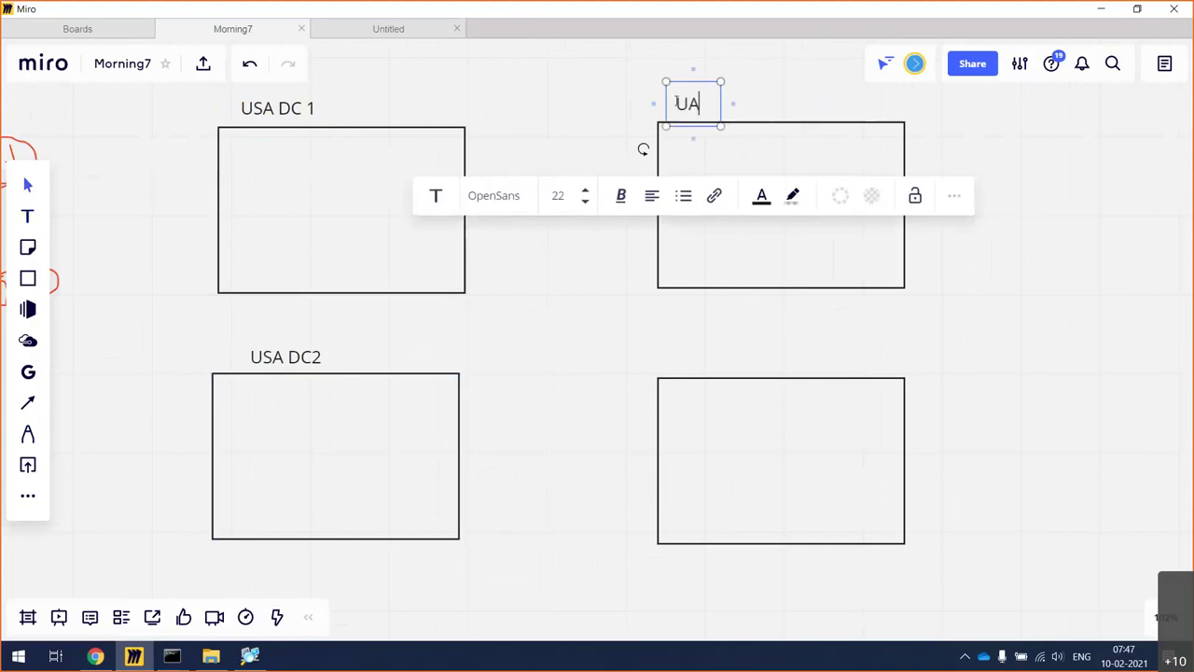
{"action": "key", "text": "BackSpace"}
{"action": "key", "text": "BackSpace"}
{"action": "key", "text": "BackSpace"}
{"action": "type", "text": "SA off"}
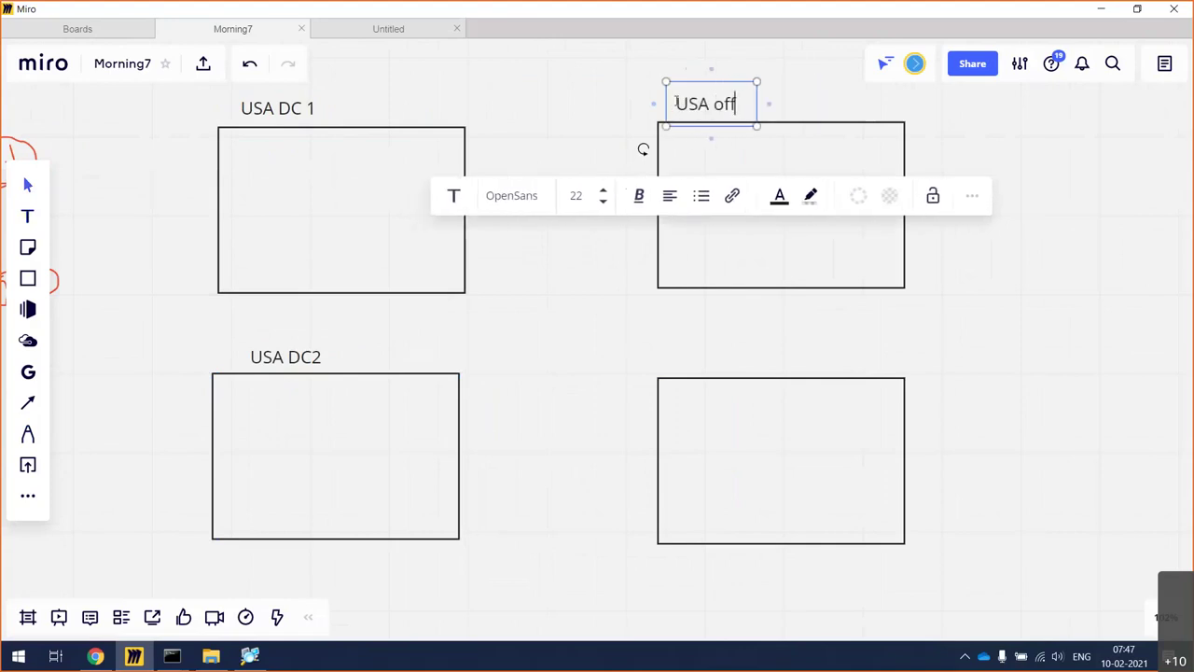
{"action": "type", "text": "ice 1"}
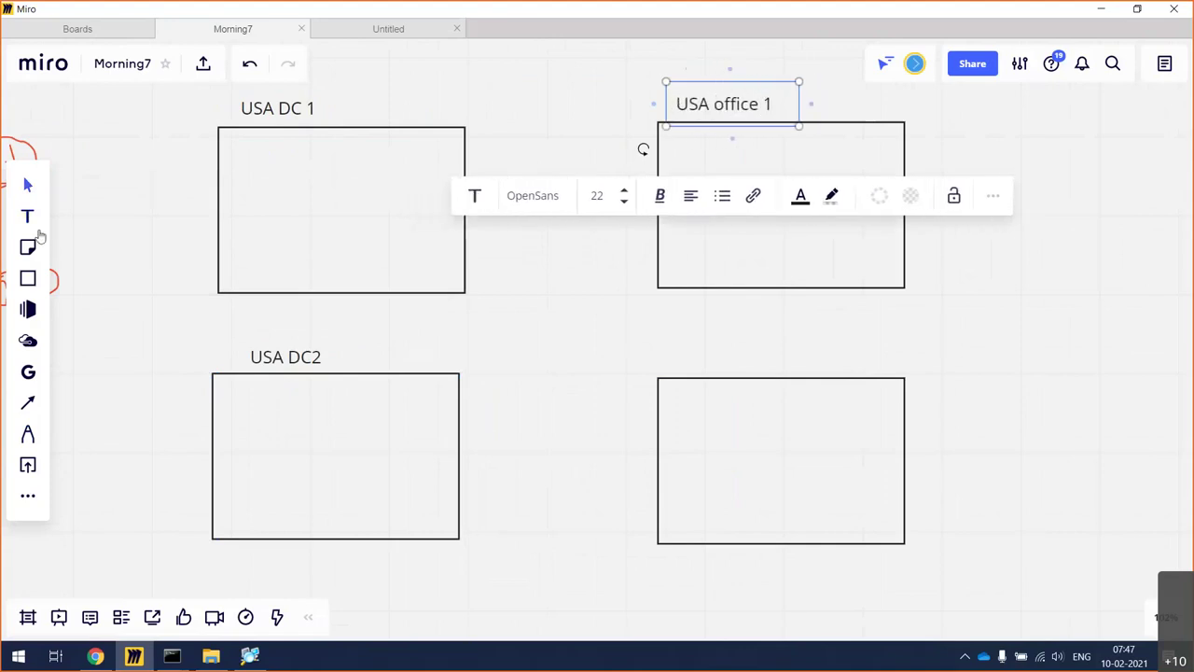
{"action": "left_click", "coordinate": [27, 216]}
{"action": "left_click", "coordinate": [687, 357]}
{"action": "type", "text": "Indi"}
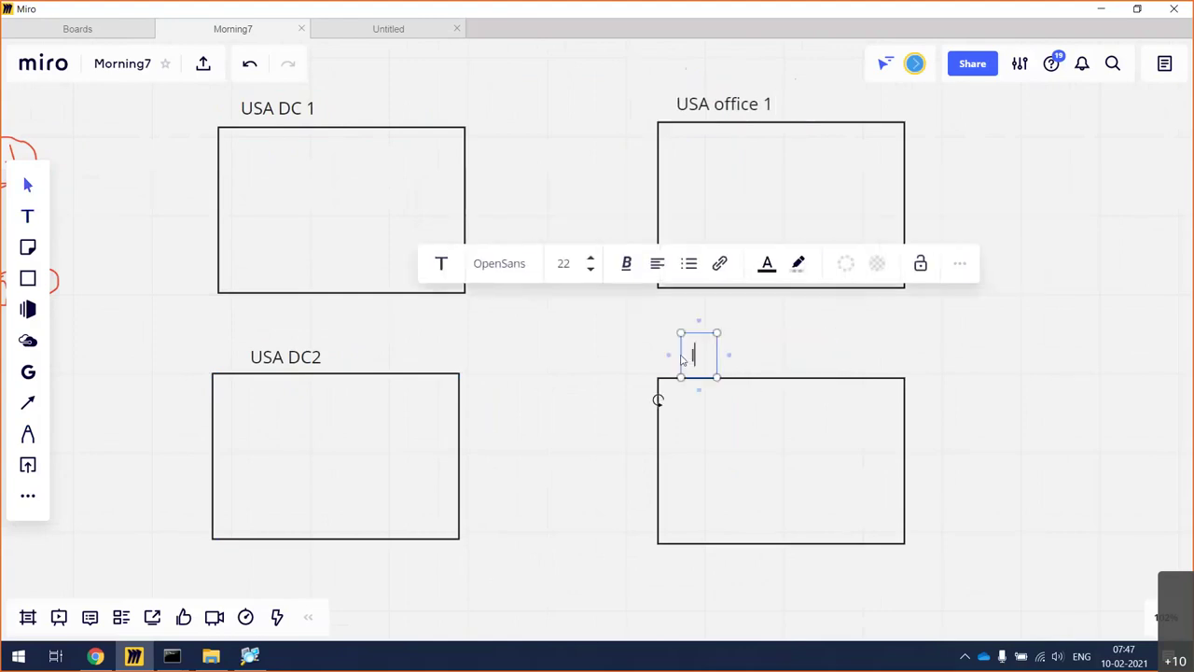
{"action": "type", "text": "a Office 1"}
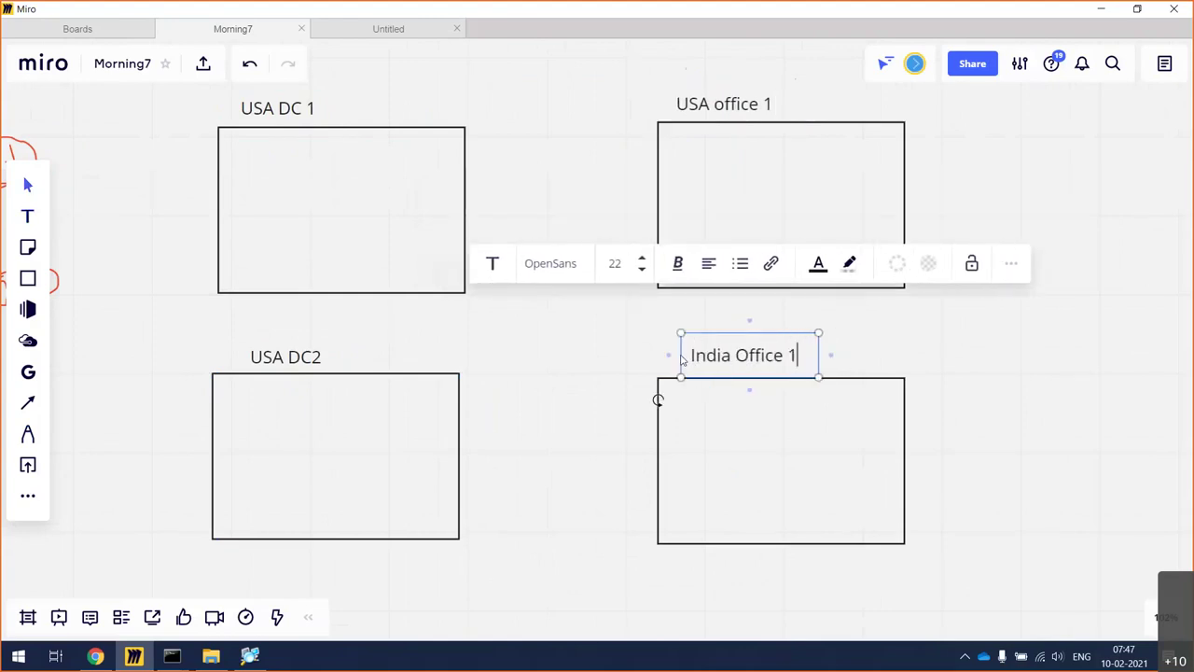
{"action": "left_click", "coordinate": [1181, 456]}
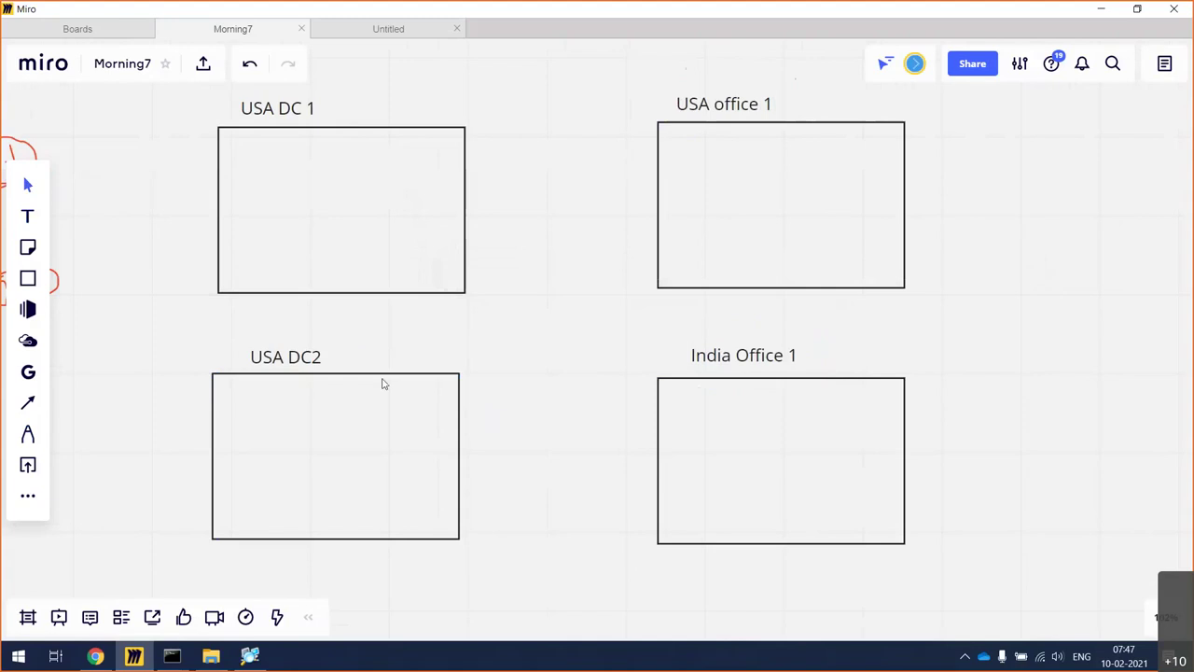
{"action": "left_click", "coordinate": [27, 215]}
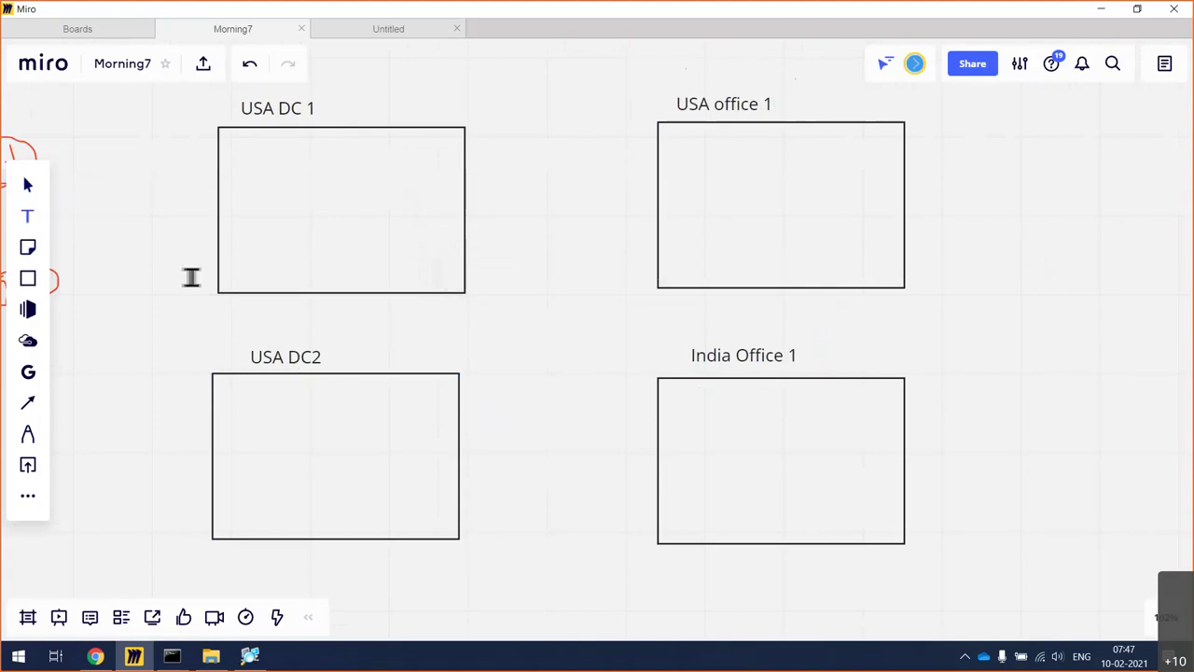
Step: Add '10.1.0.0 to 10.10.0.0' and '65K*10' inside the USA DC 1 box
{"action": "left_click", "coordinate": [327, 280]}
{"action": "type", "text": "10."}
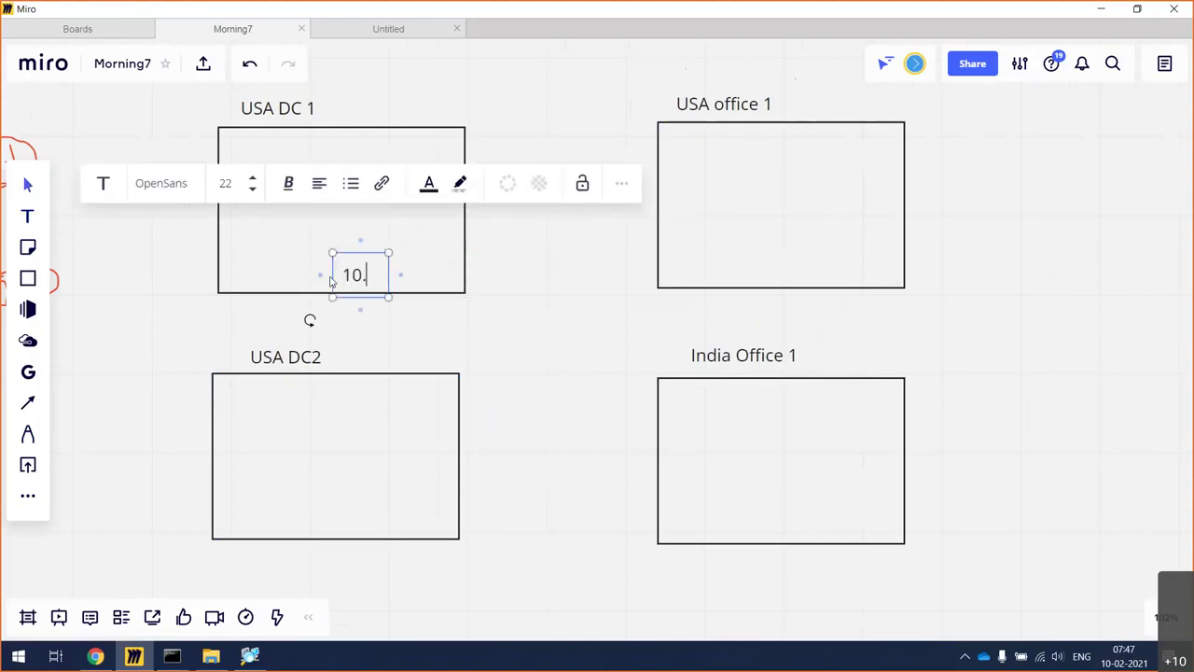
{"action": "type", "text": "1"}
{"action": "type", "text": ".0"}
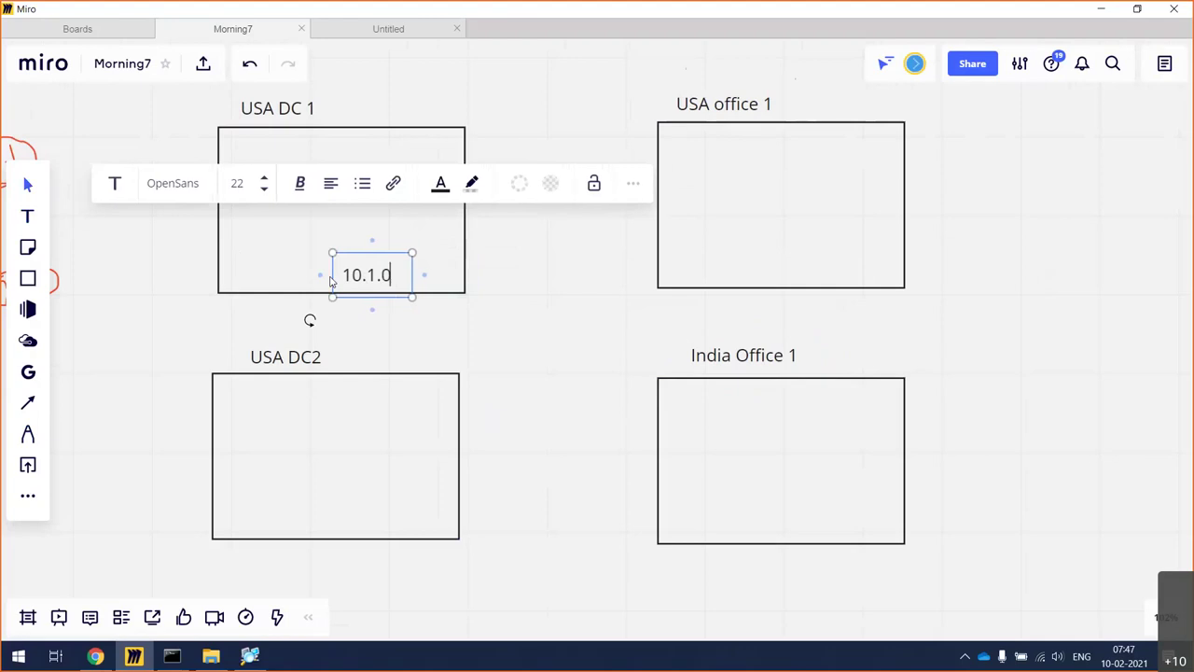
{"action": "type", "text": ".0 to"}
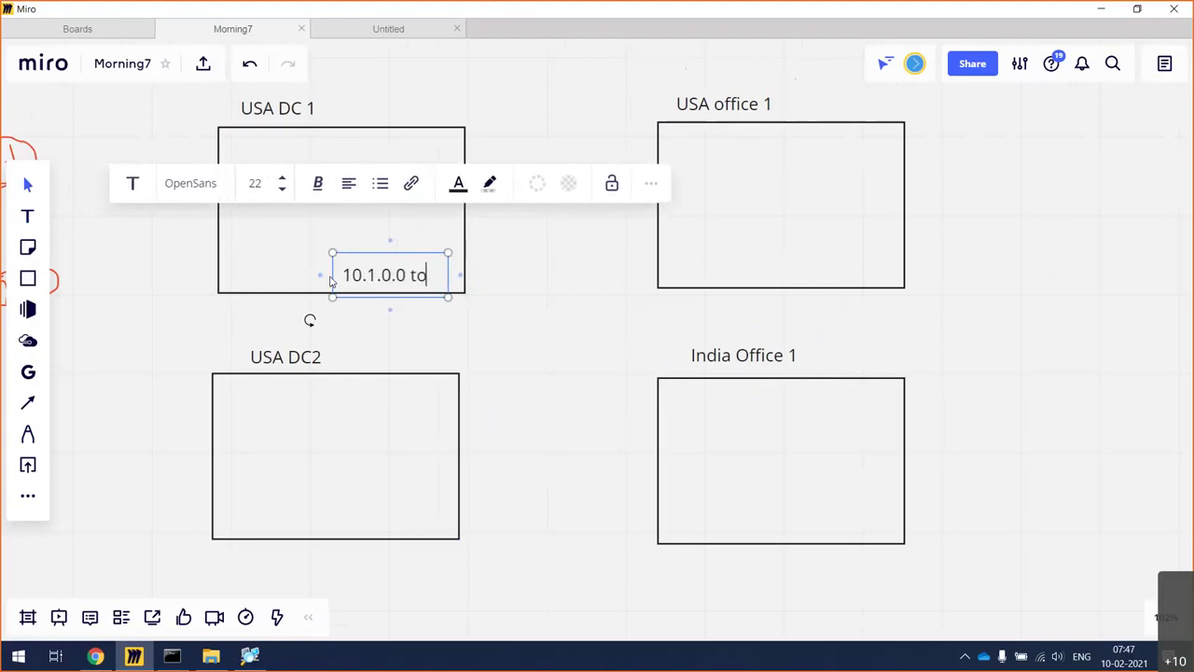
{"action": "type", "text": " 10.1"}
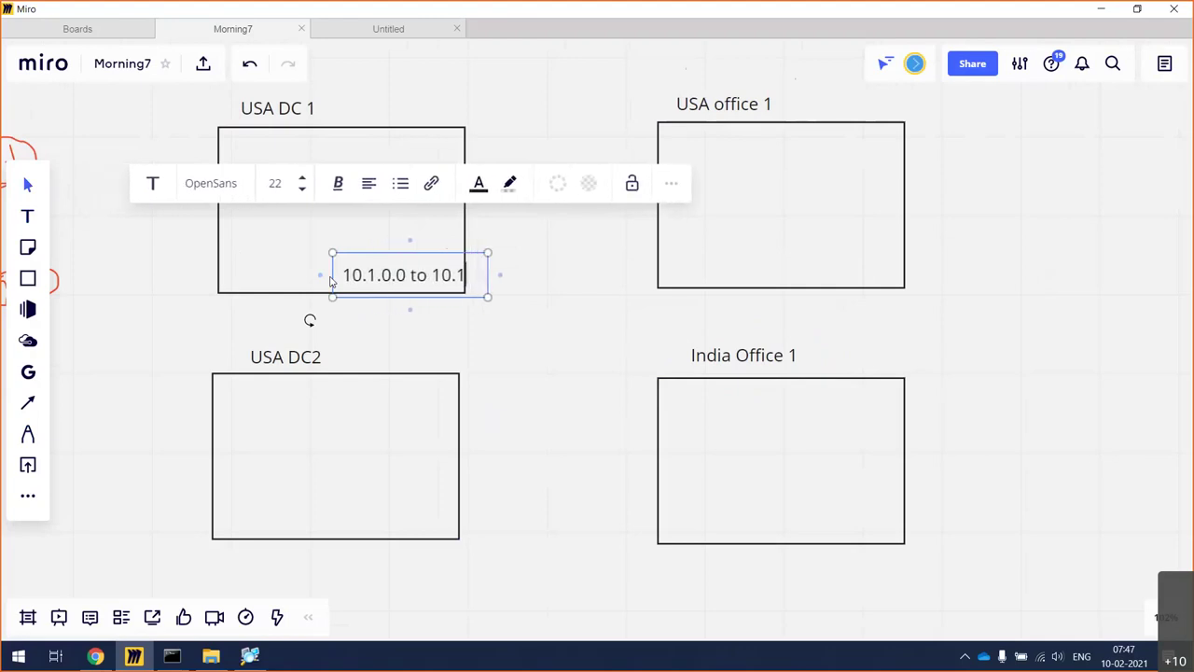
{"action": "type", "text": "0.0.0"}
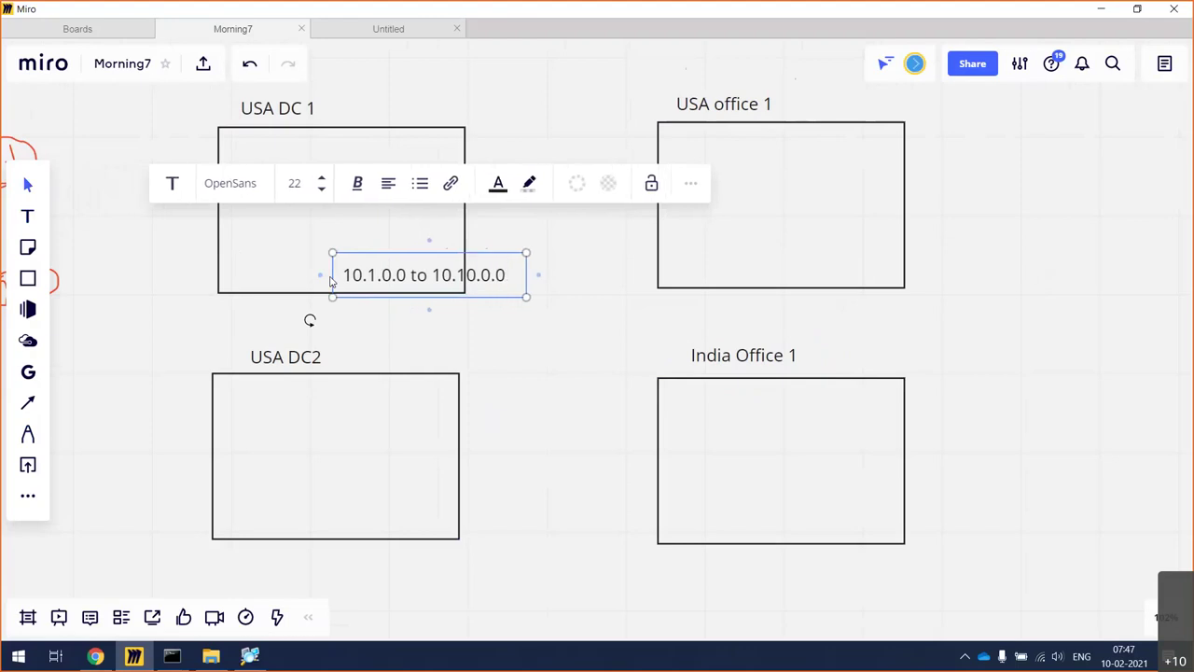
{"action": "left_click", "coordinate": [508, 390]}
{"action": "left_click_drag", "start_coordinate": [405, 285], "coordinate": [291, 274]}
{"action": "left_click", "coordinate": [420, 277]}
{"action": "left_click", "coordinate": [420, 277]}
{"action": "key", "text": "Escape"}
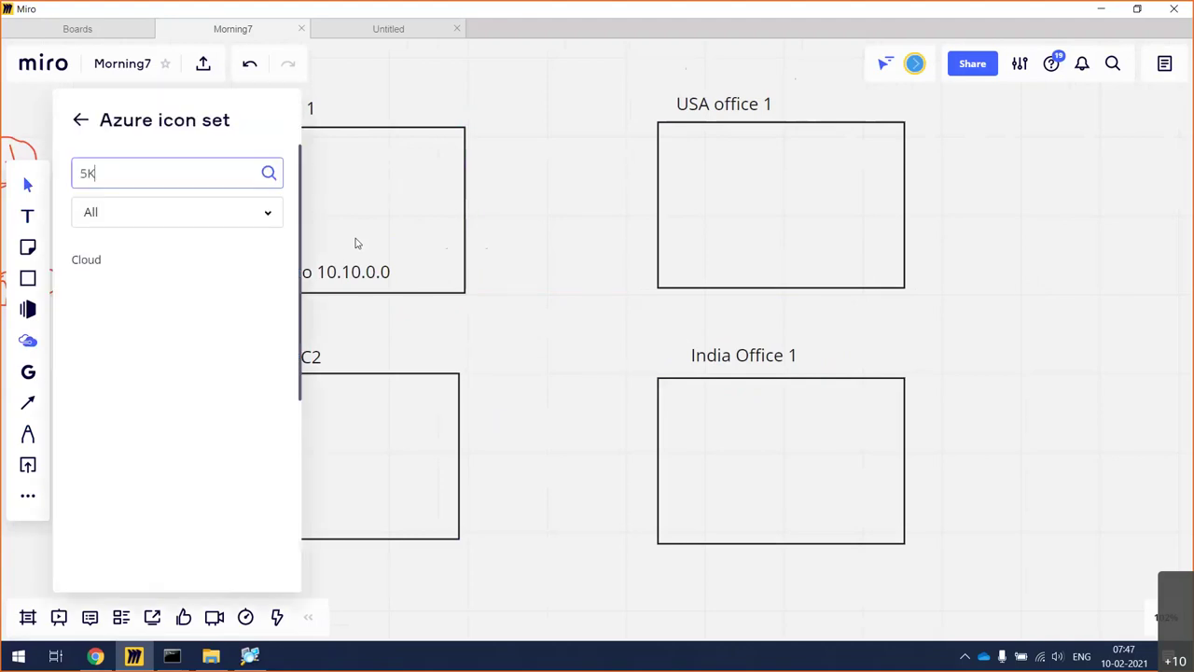
{"action": "key", "text": "Escape"}
{"action": "left_click", "coordinate": [334, 192]}
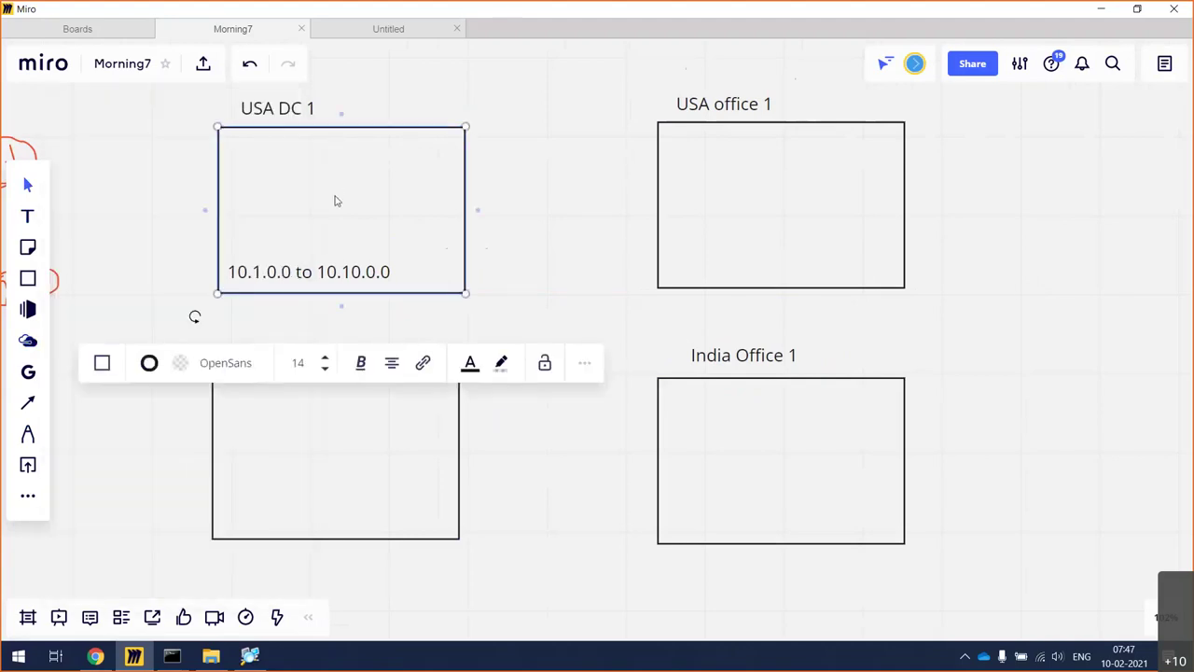
{"action": "type", "text": "65K*10"}
{"action": "left_click", "coordinate": [568, 229]}
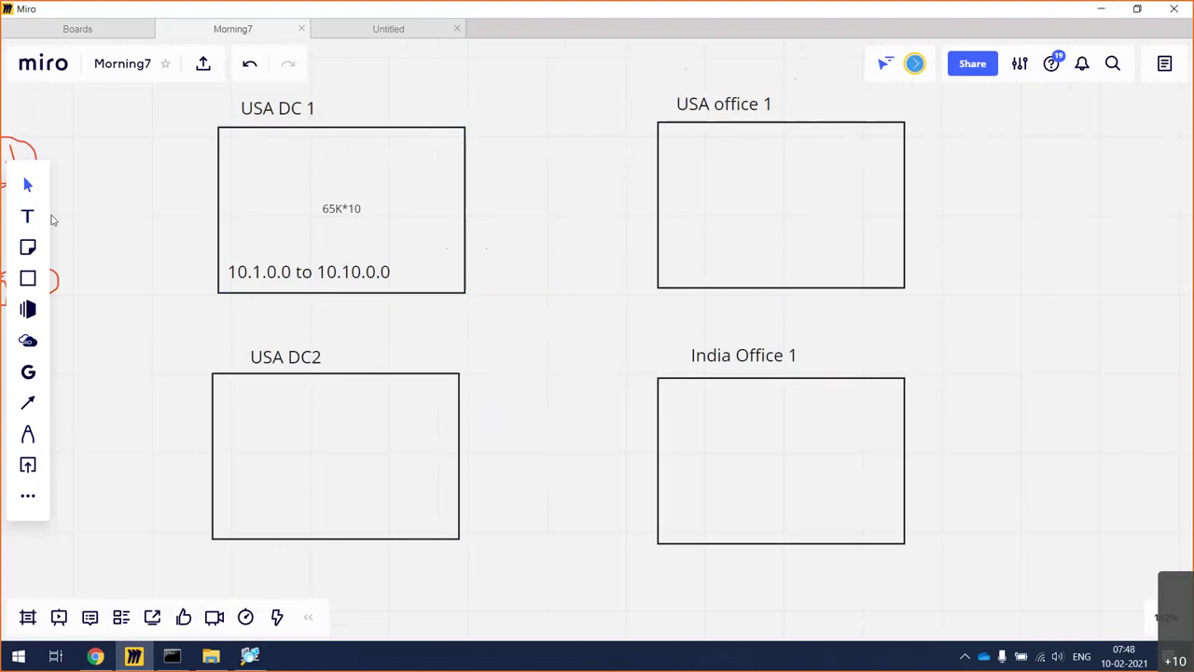
Step: Add '10.11.0.0 to 10.20.0.0' and '65K*10' inside the USA DC2 box
{"action": "left_click", "coordinate": [28, 217]}
{"action": "left_click", "coordinate": [238, 513]}
{"action": "type", "text": "10."}
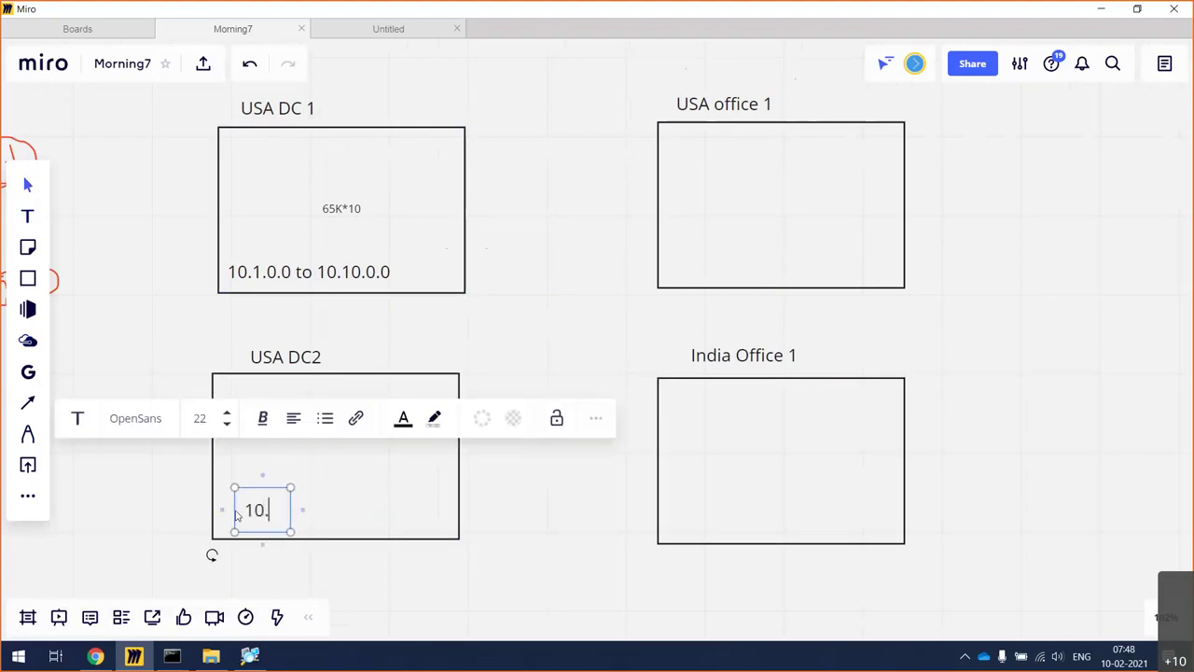
{"action": "type", "text": "11.0.0 to 10.20.0.0"}
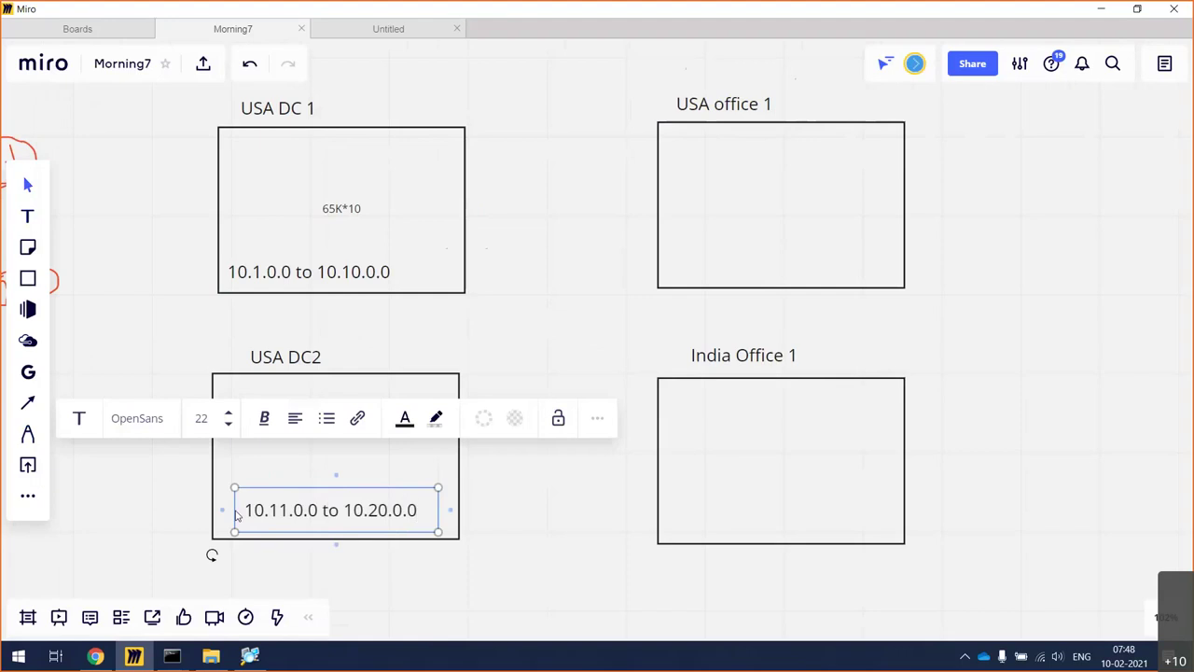
{"action": "left_click", "coordinate": [528, 309]}
{"action": "left_click", "coordinate": [27, 217]}
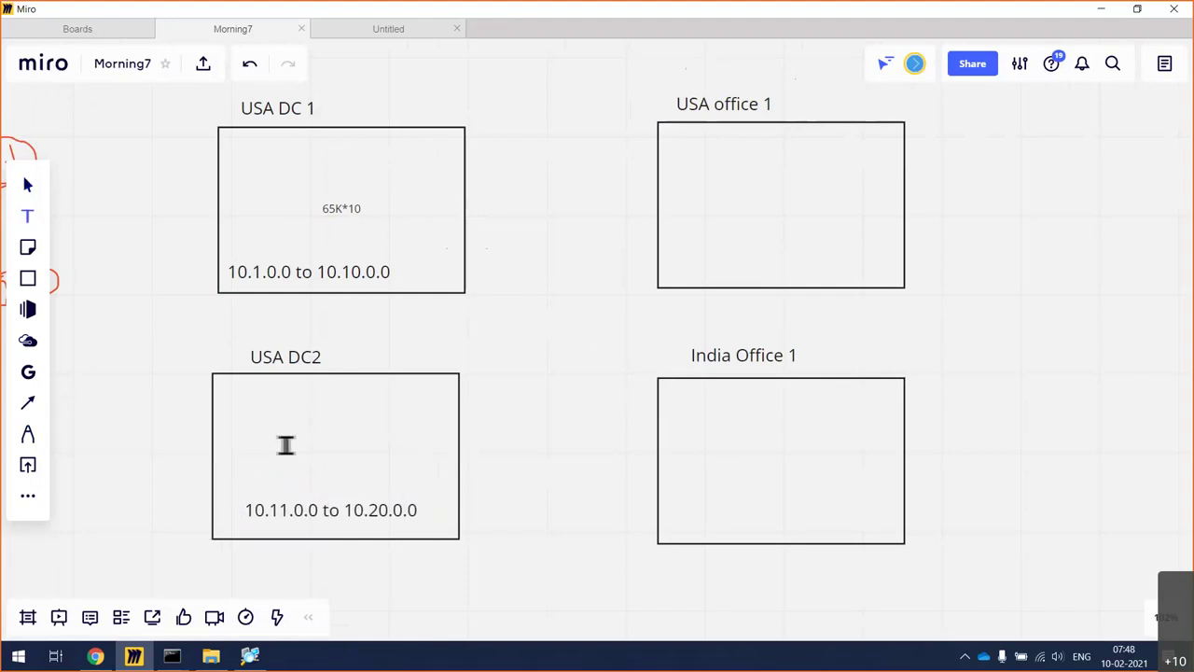
{"action": "left_click", "coordinate": [285, 445]}
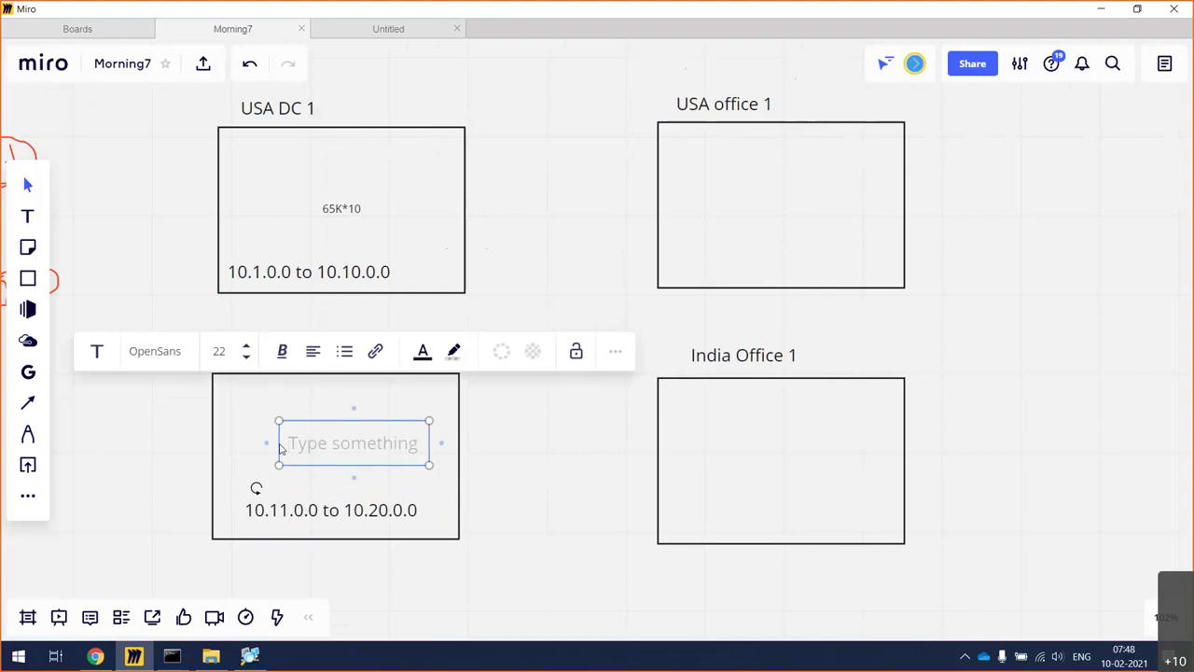
{"action": "type", "text": "65"}
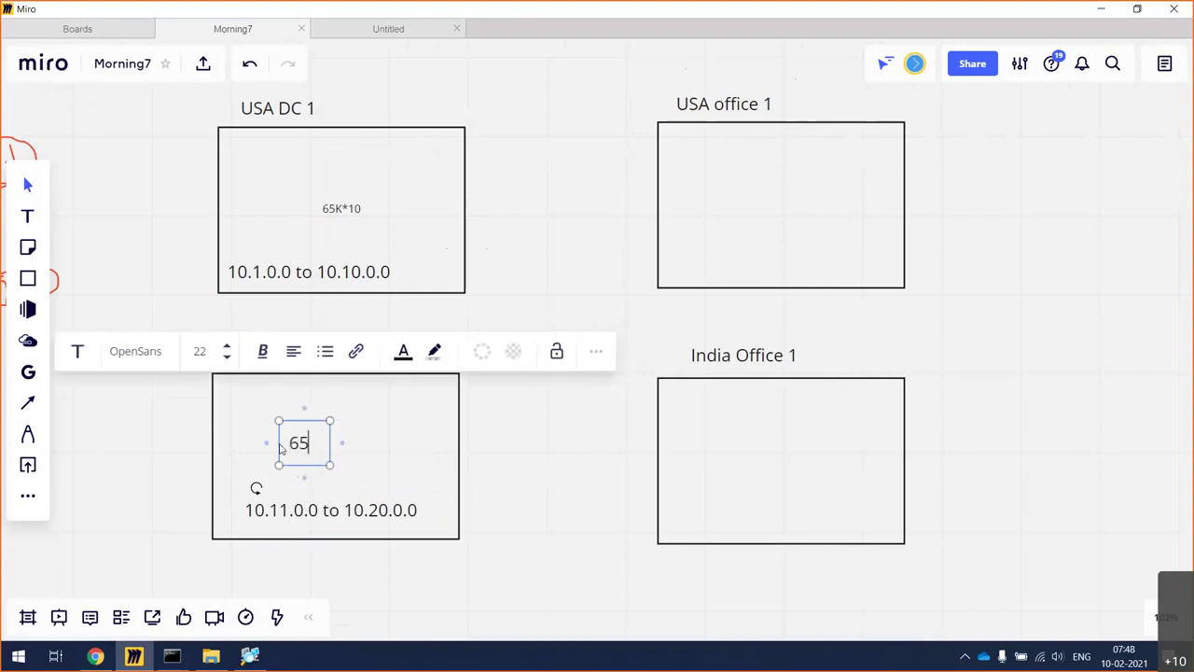
{"action": "type", "text": "K*10"}
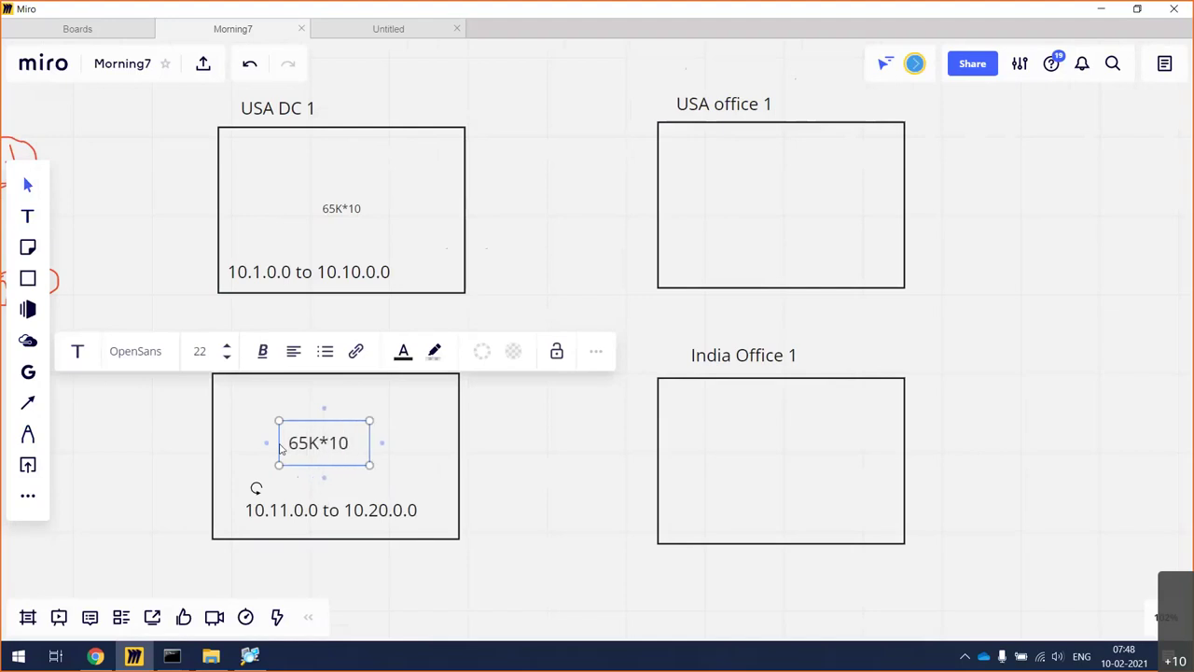
{"action": "left_click", "coordinate": [552, 485]}
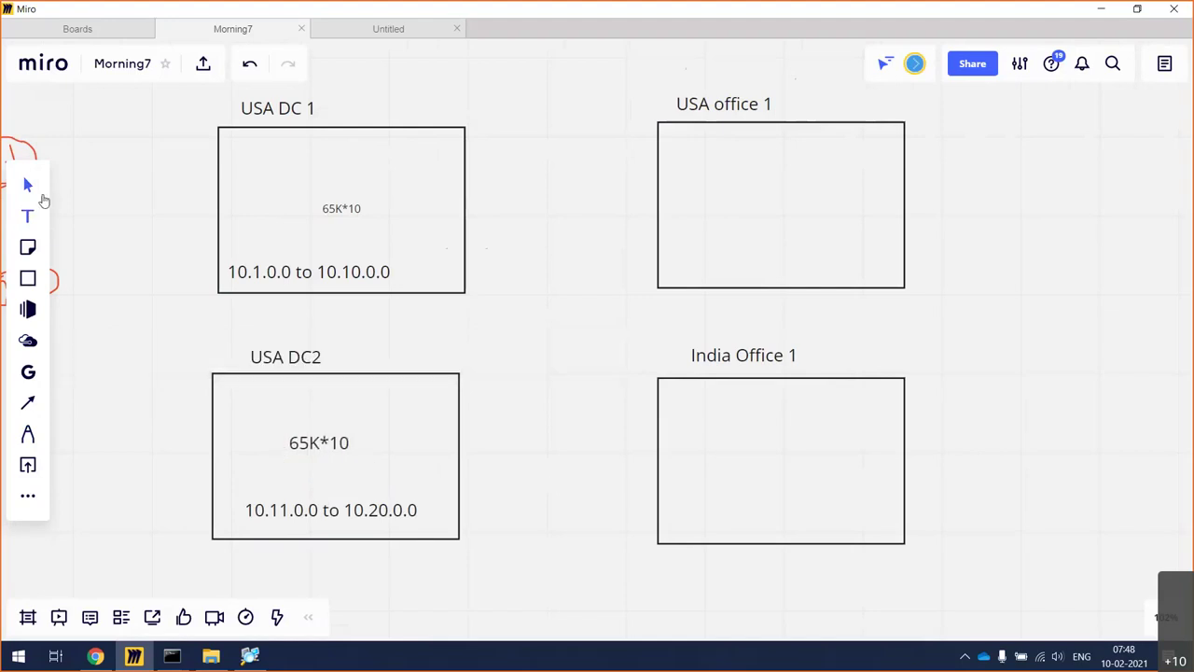
{"action": "left_click", "coordinate": [29, 216]}
Step: Write '10.101.0.0/16' with '65K' below it, centred inside the USA office 1 box
{"action": "left_click", "coordinate": [725, 199]}
{"action": "type", "text": "10."}
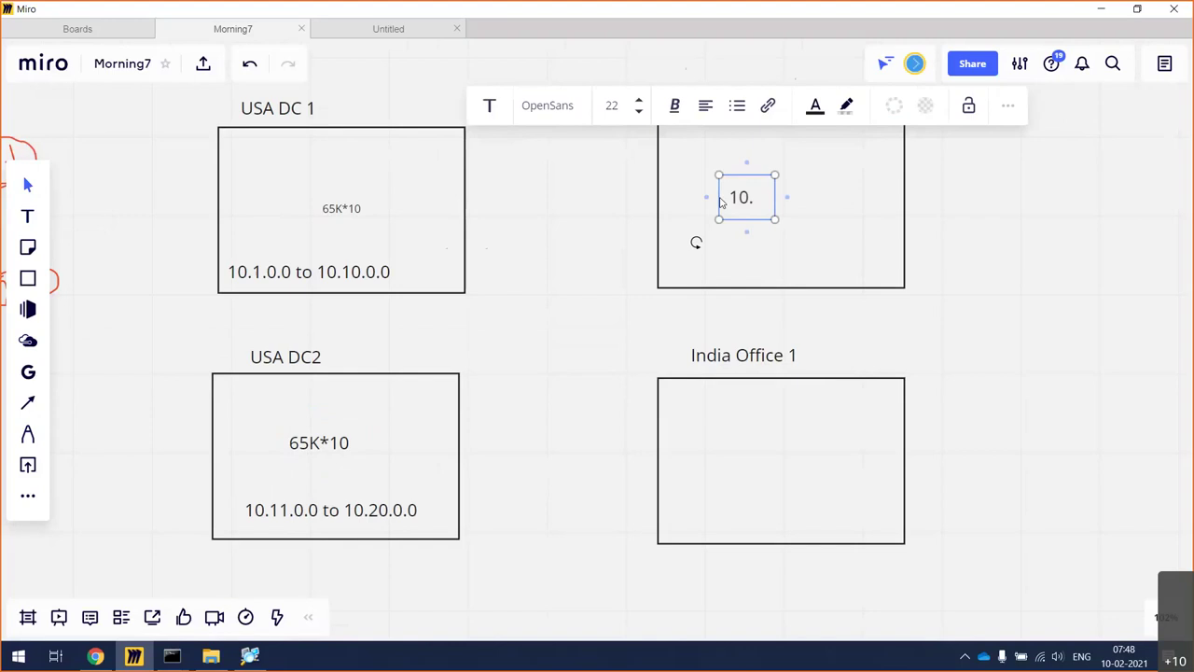
{"action": "type", "text": "101.0.0/16"}
{"action": "key", "text": "Return"}
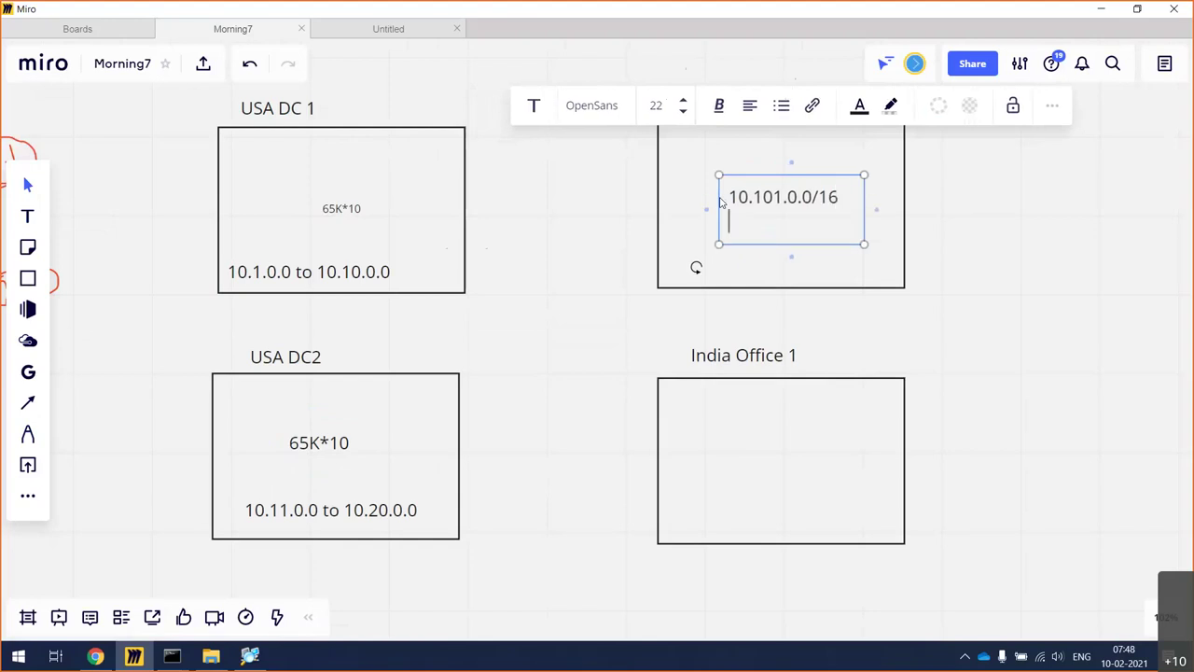
{"action": "type", "text": "65K"}
{"action": "left_click", "coordinate": [1114, 227]}
{"action": "left_click_drag", "start_coordinate": [738, 210], "coordinate": [737, 222]}
Step: Write '10.201.0.0/16' with '65K' below it inside India Office 1, nudged slightly left
{"action": "left_click", "coordinate": [27, 215]}
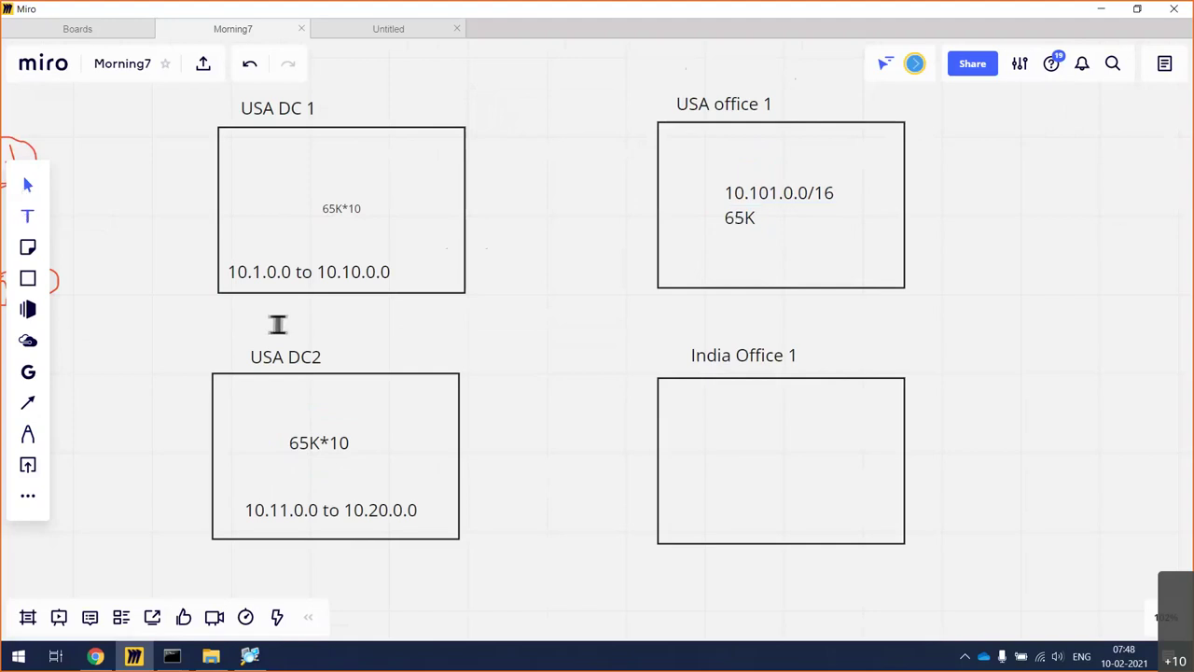
{"action": "left_click", "coordinate": [732, 463]}
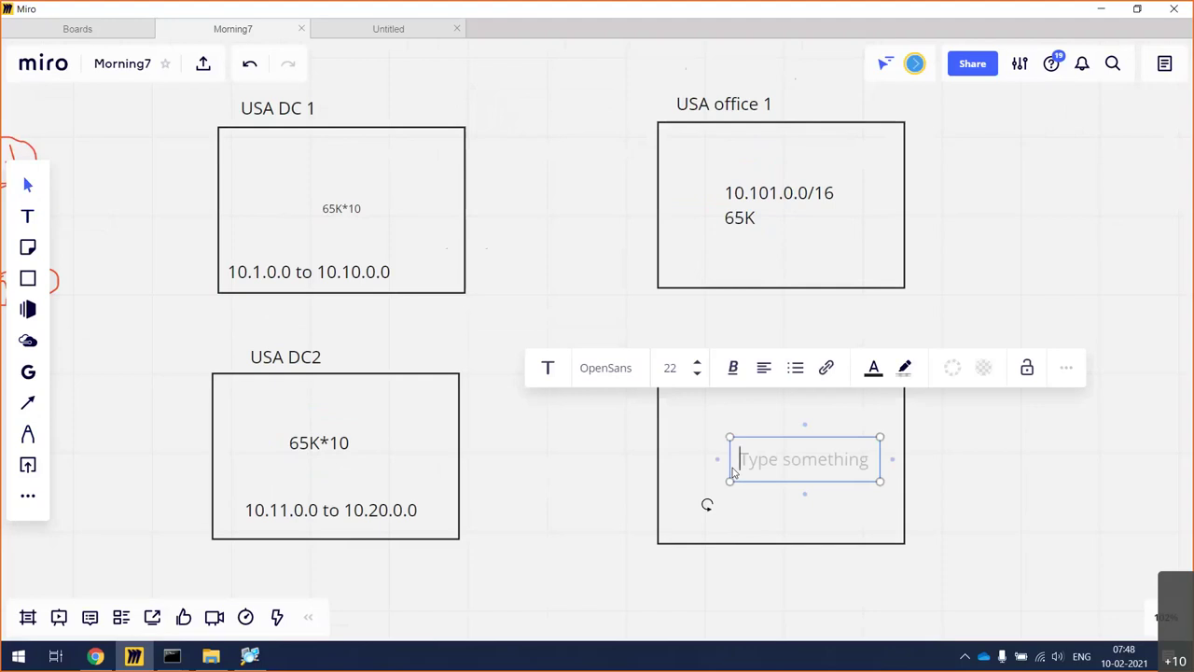
{"action": "type", "text": "10.201.0.0/16"}
{"action": "key", "text": "Return"}
{"action": "type", "text": "65K"}
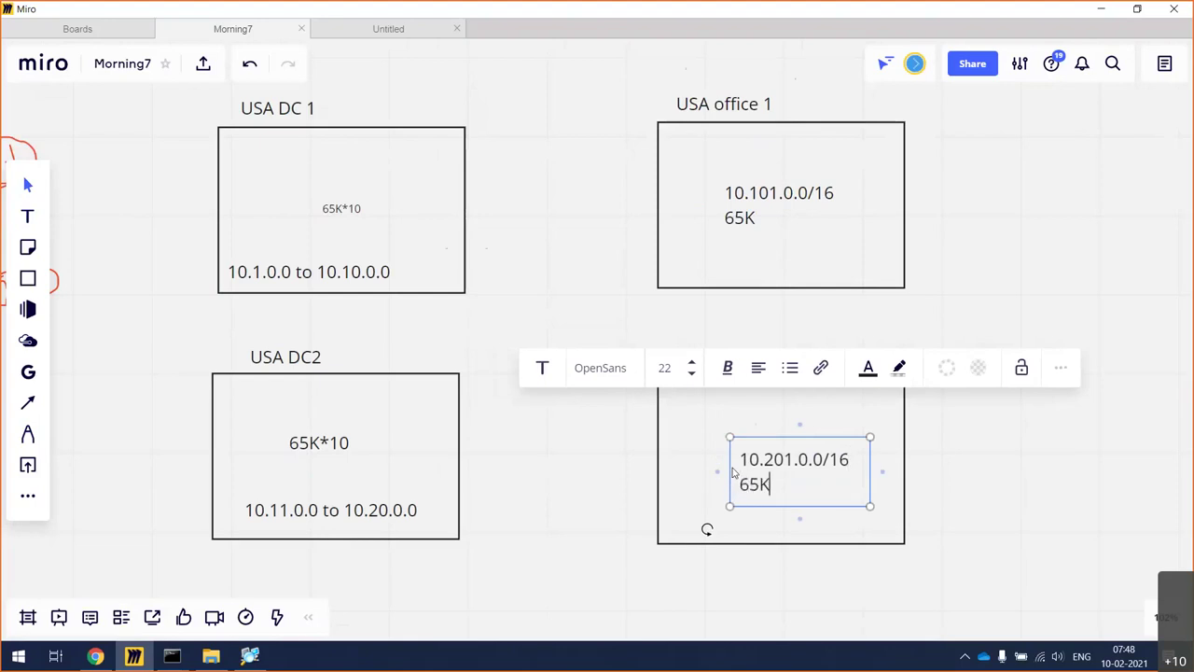
{"action": "left_click", "coordinate": [964, 516]}
{"action": "left_click_drag", "start_coordinate": [765, 476], "coordinate": [754, 475]}
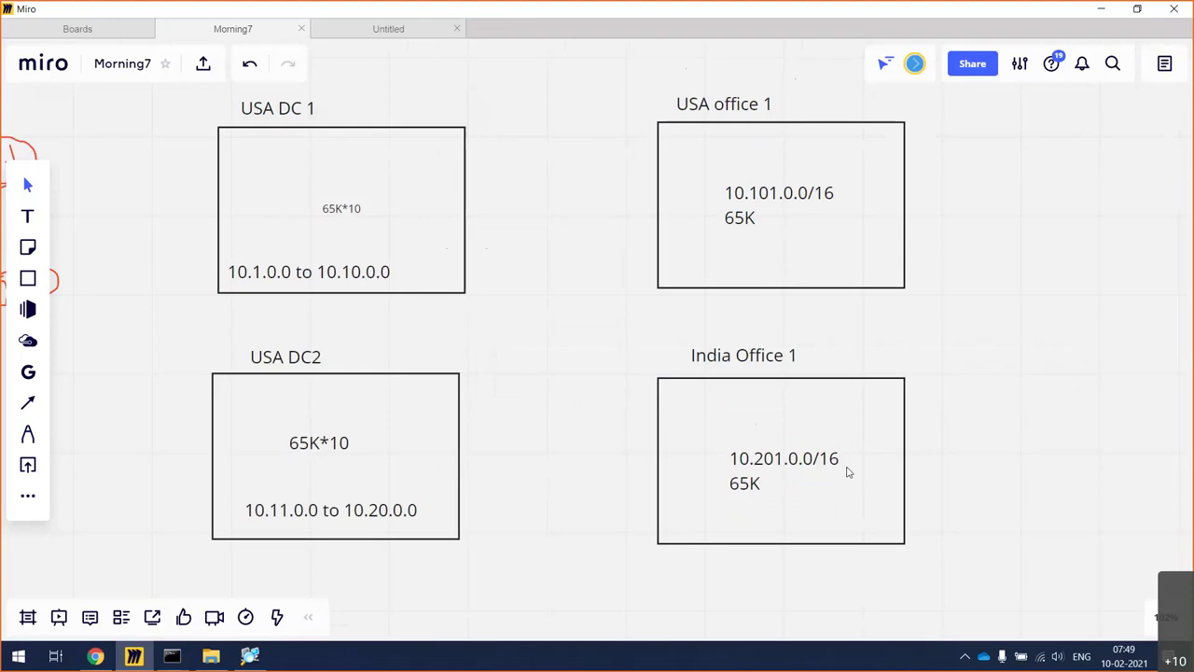
{"action": "left_click", "coordinate": [782, 198]}
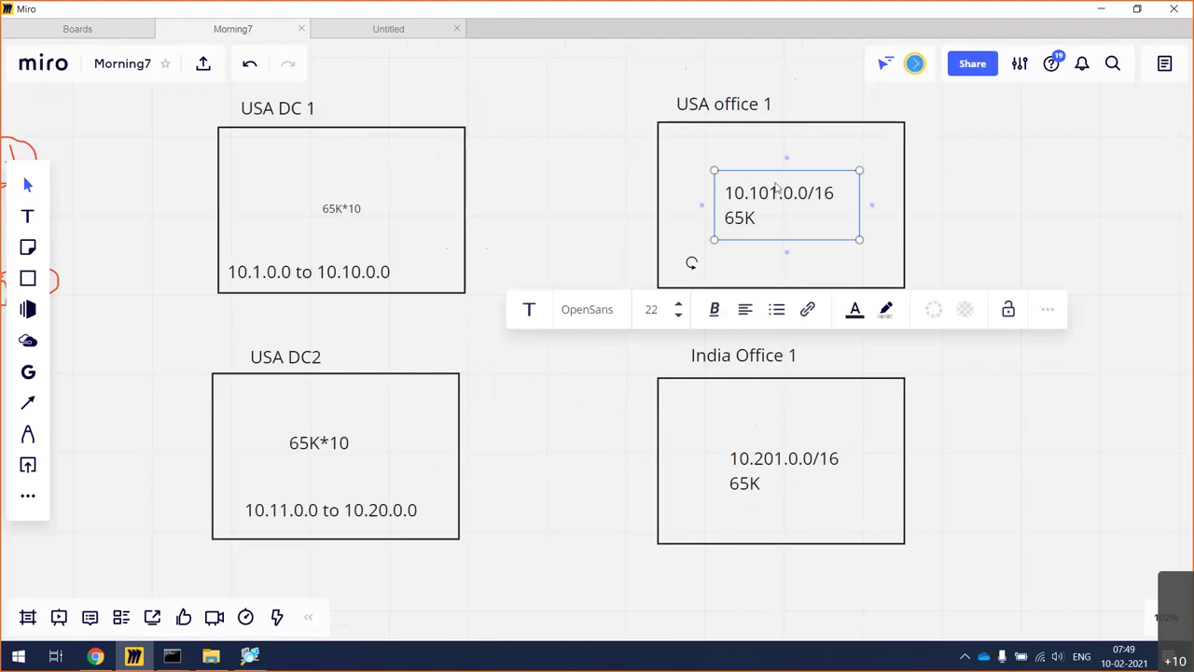
{"action": "left_click", "coordinate": [353, 223]}
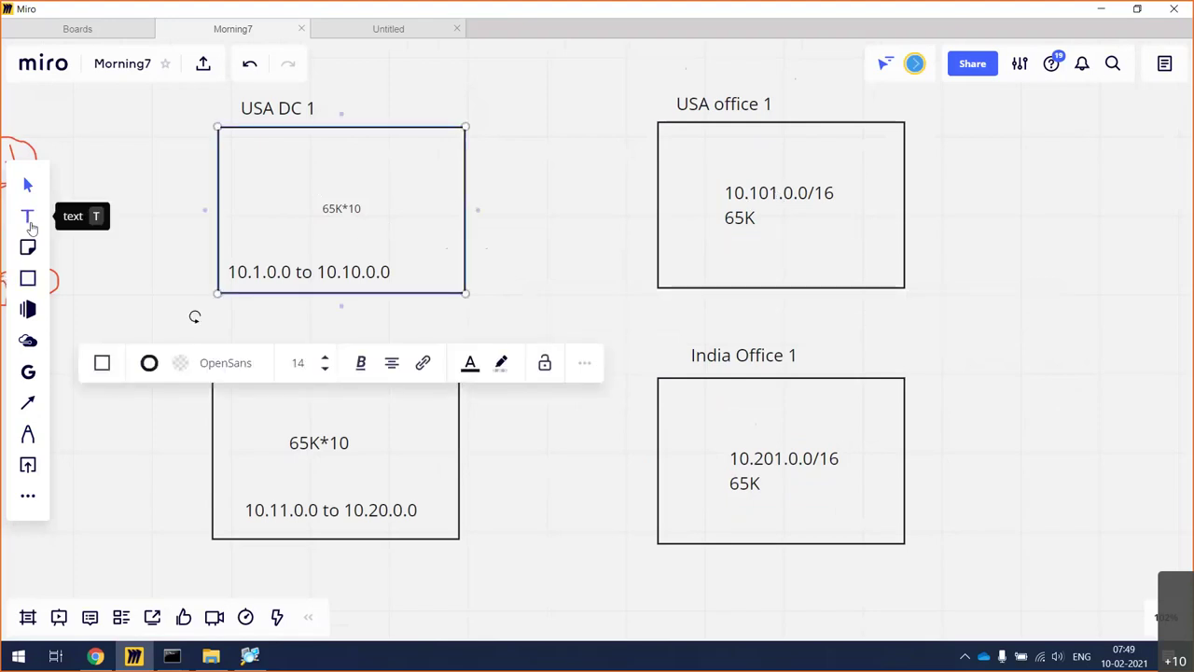
{"action": "left_click", "coordinate": [27, 216]}
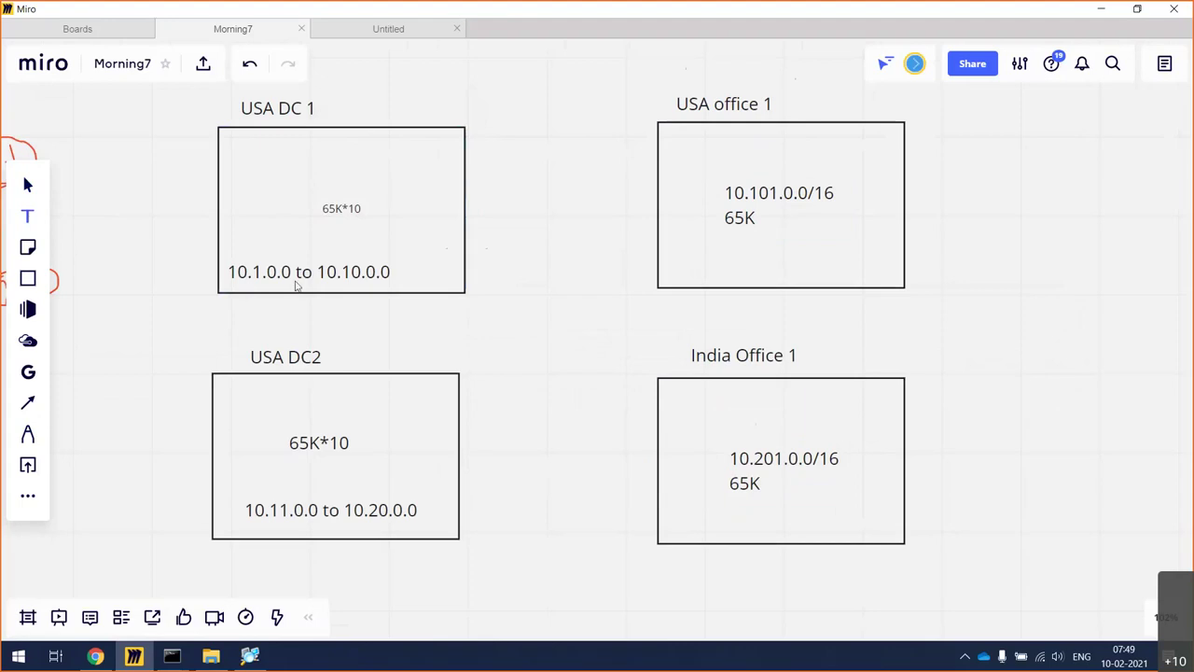
Step: Add the addresses 10.1.200.20 and 10.10.209.69 on separate lines at the top of USA DC 1
{"action": "left_click", "coordinate": [259, 166]}
{"action": "type", "text": "10.1.200."}
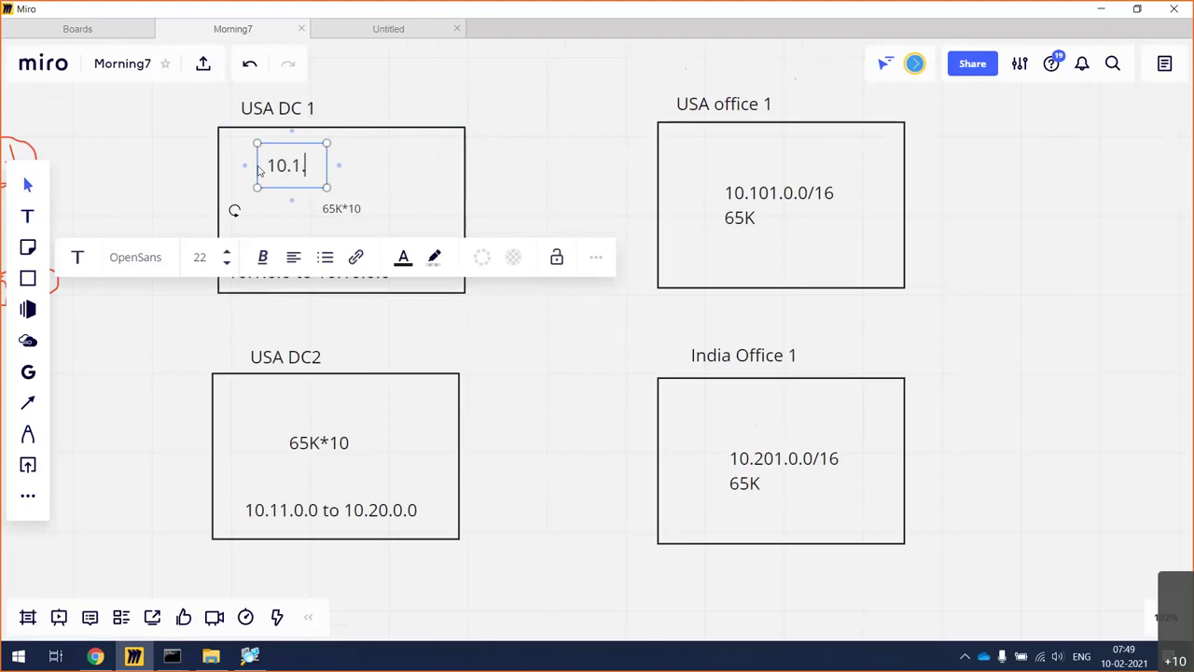
{"action": "type", "text": "20"}
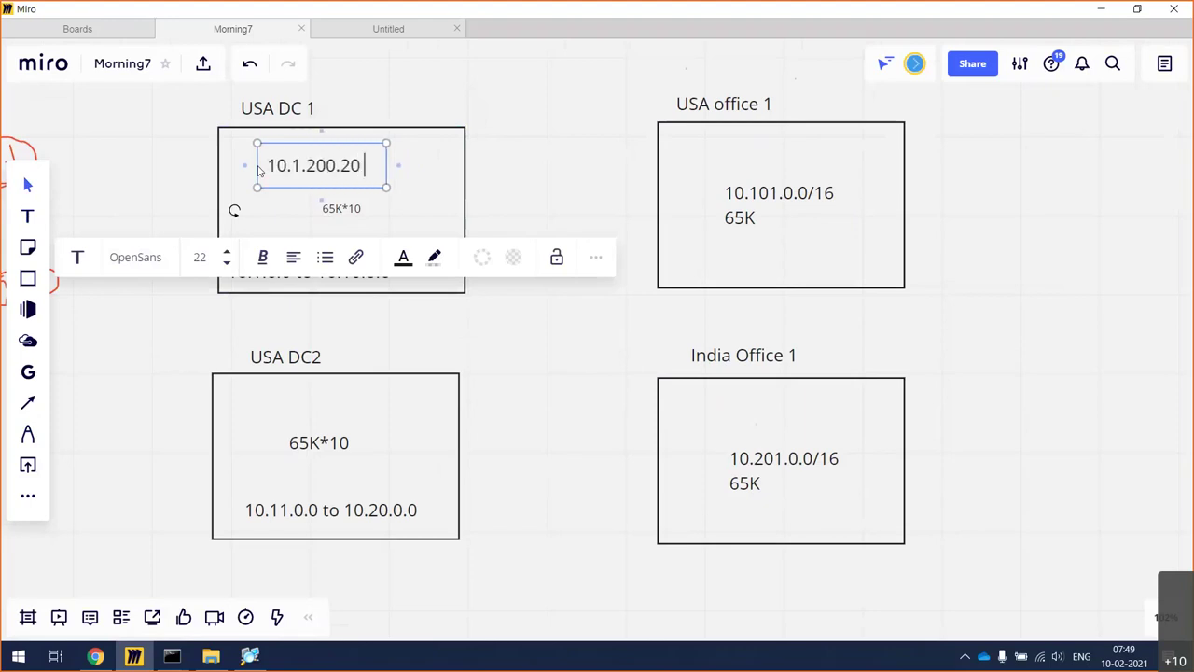
{"action": "key", "text": "Return"}
{"action": "key", "text": "Return"}
{"action": "key", "text": "Return"}
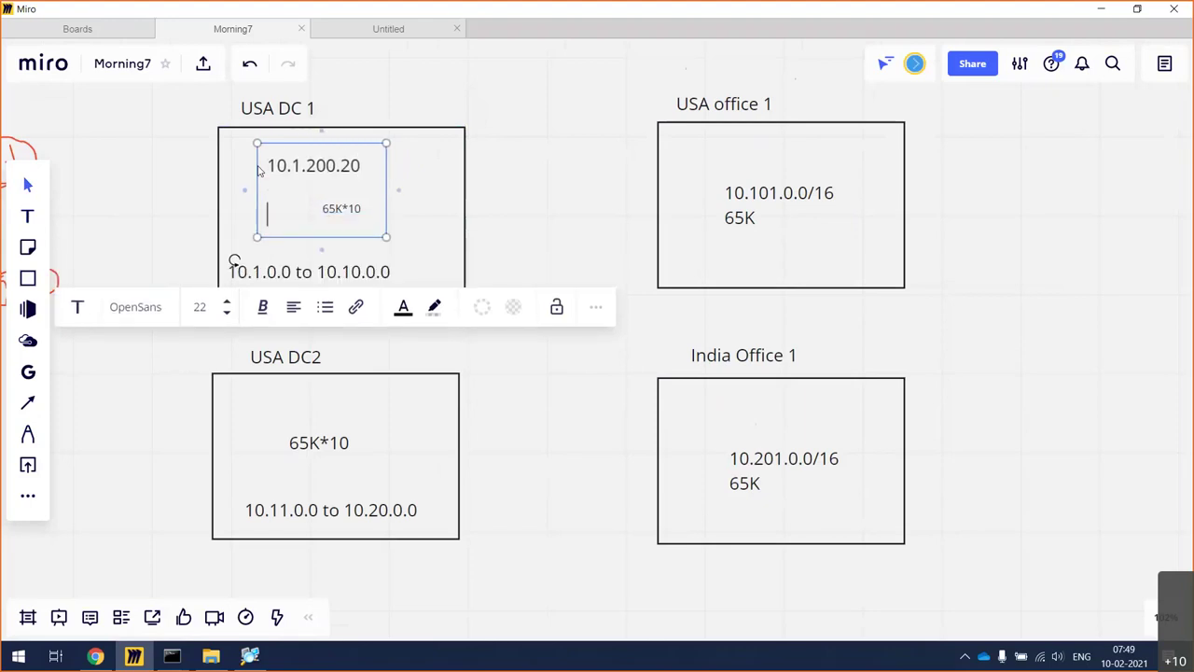
{"action": "type", "text": "10.10."}
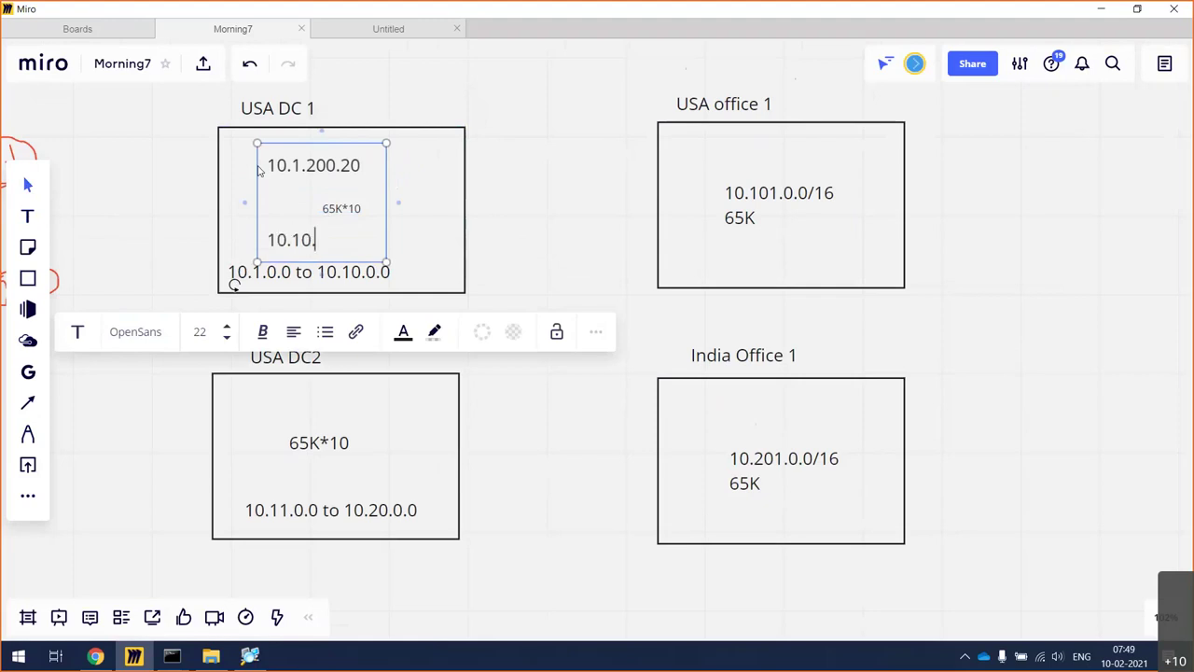
{"action": "type", "text": "209.69"}
{"action": "left_click", "coordinate": [640, 196]}
{"action": "left_click_drag", "start_coordinate": [277, 202], "coordinate": [267, 192]}
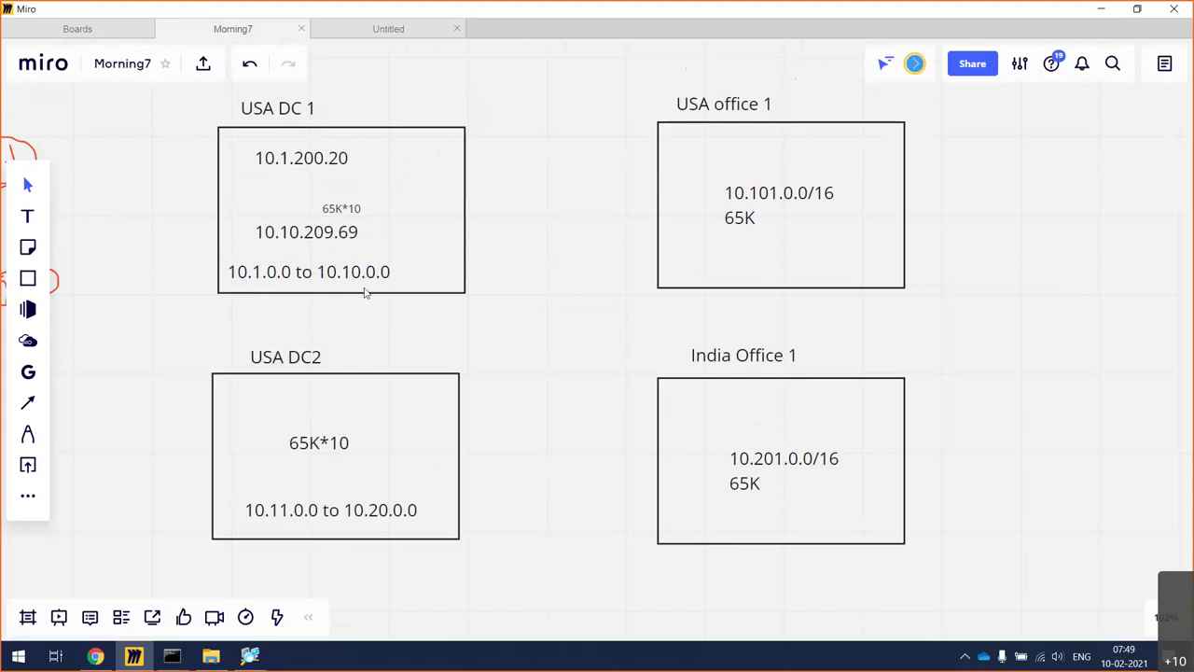
{"action": "left_click", "coordinate": [306, 529]}
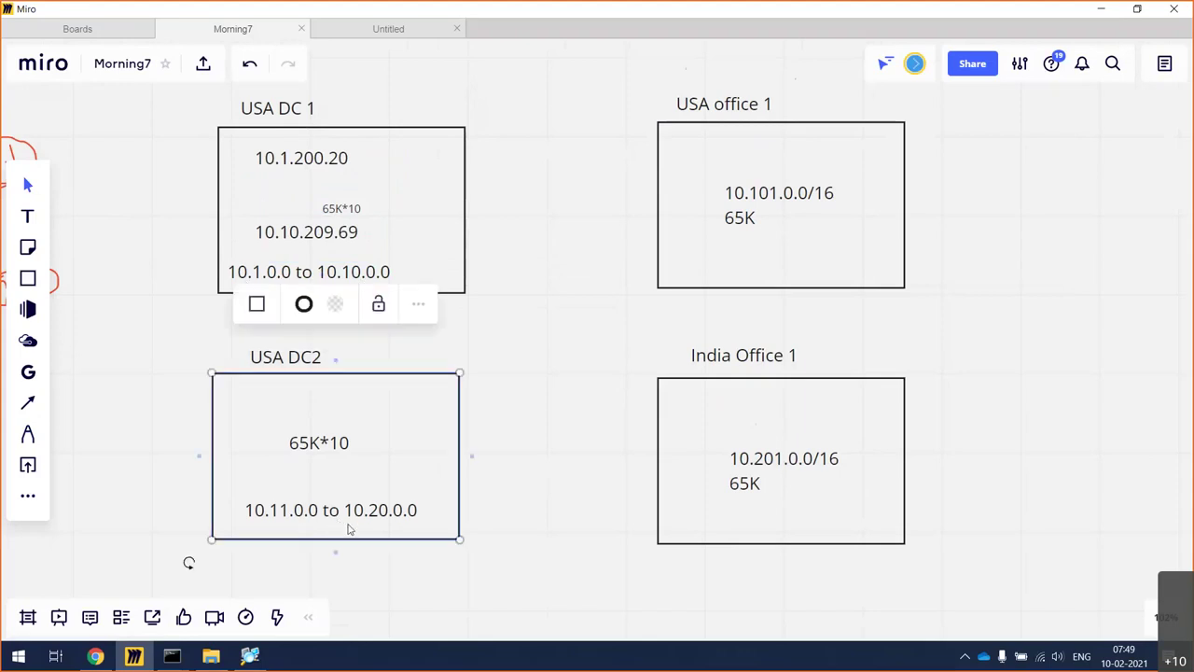
{"action": "left_click", "coordinate": [508, 480]}
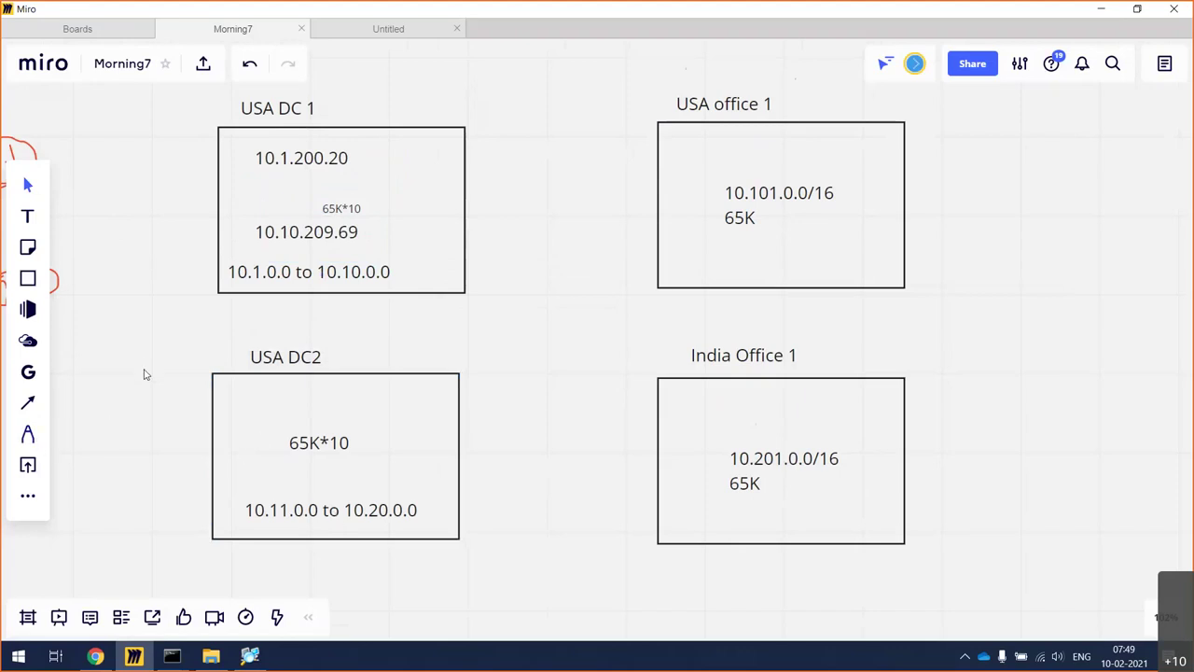
Step: Draw a narrow tall rectangle inside USA DC 1, USA DC2, USA office 1 and India Office 1
{"action": "key", "text": "s"}
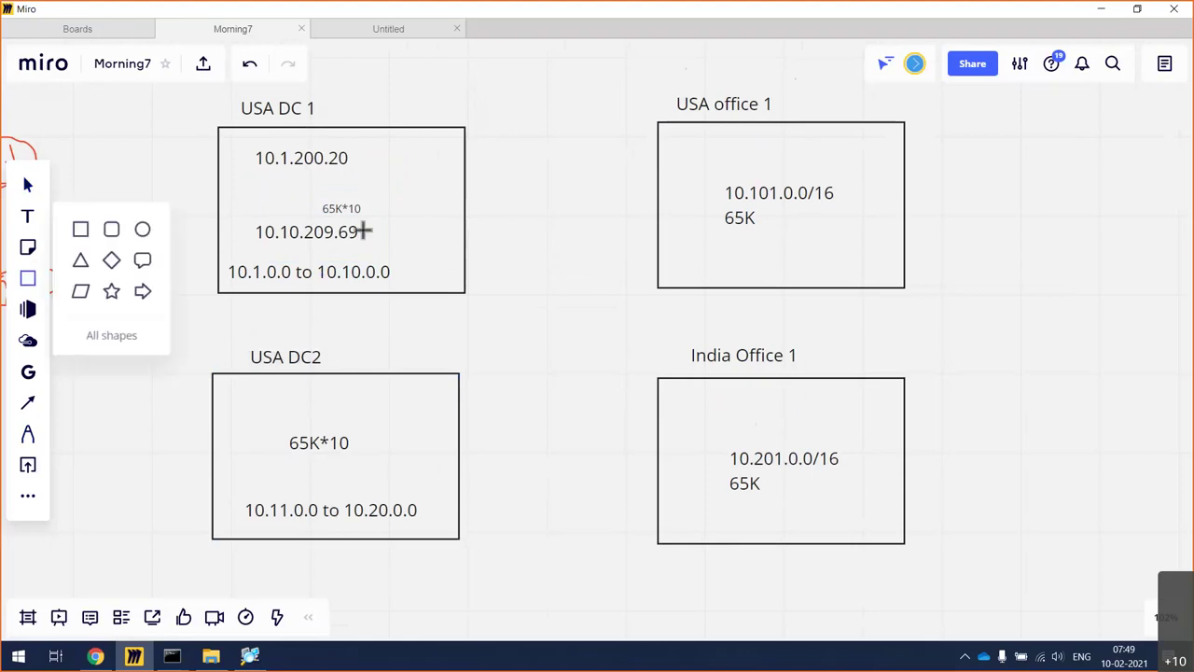
{"action": "left_click_drag", "start_coordinate": [414, 147], "coordinate": [445, 230]}
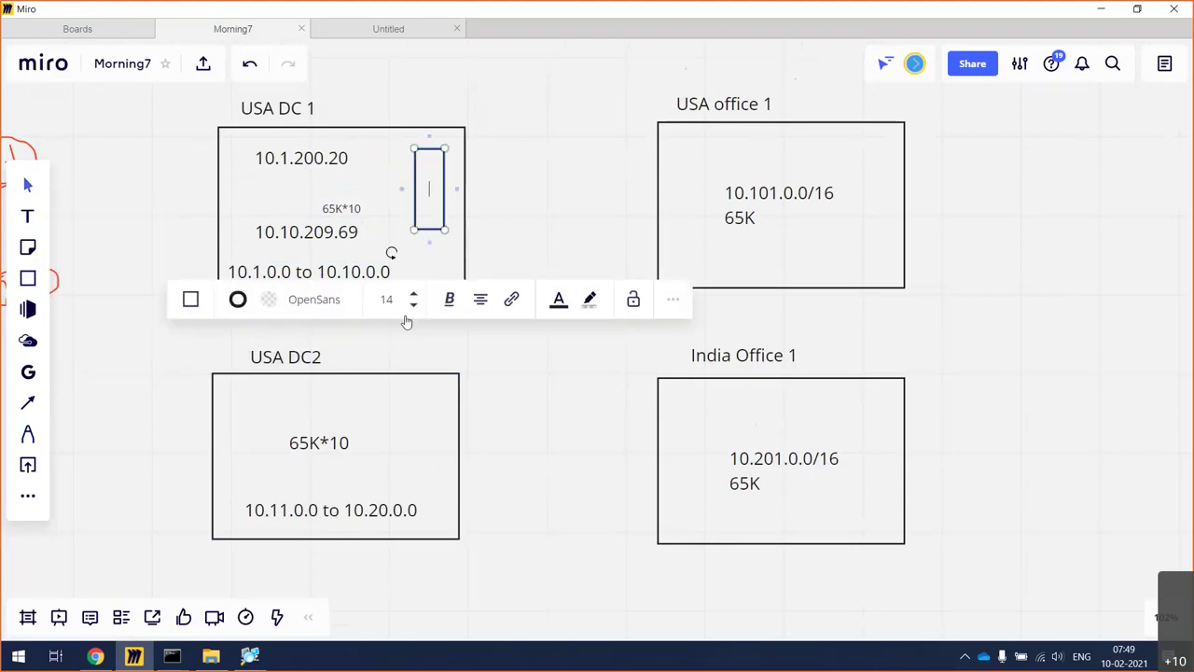
{"action": "key", "text": "s"}
{"action": "left_click_drag", "start_coordinate": [415, 396], "coordinate": [439, 483]}
{"action": "key", "text": "s"}
{"action": "left_click_drag", "start_coordinate": [677, 160], "coordinate": [685, 479]}
{"action": "left_click", "coordinate": [596, 362]}
{"action": "left_click", "coordinate": [706, 222]}
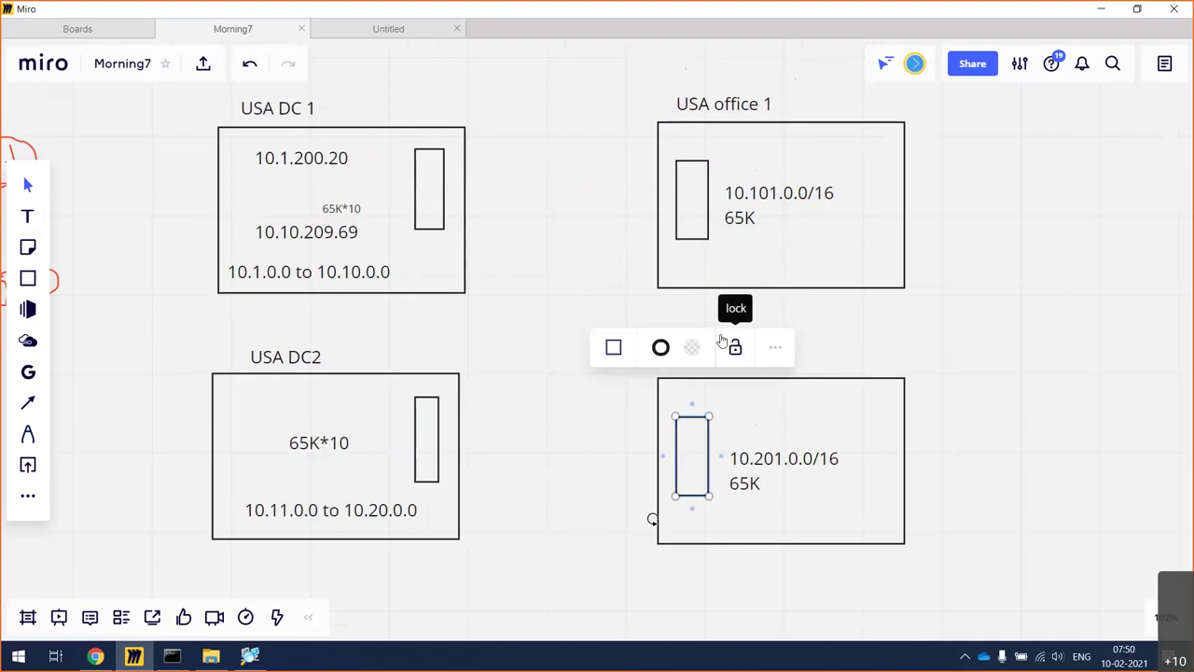
{"action": "left_click", "coordinate": [815, 557]}
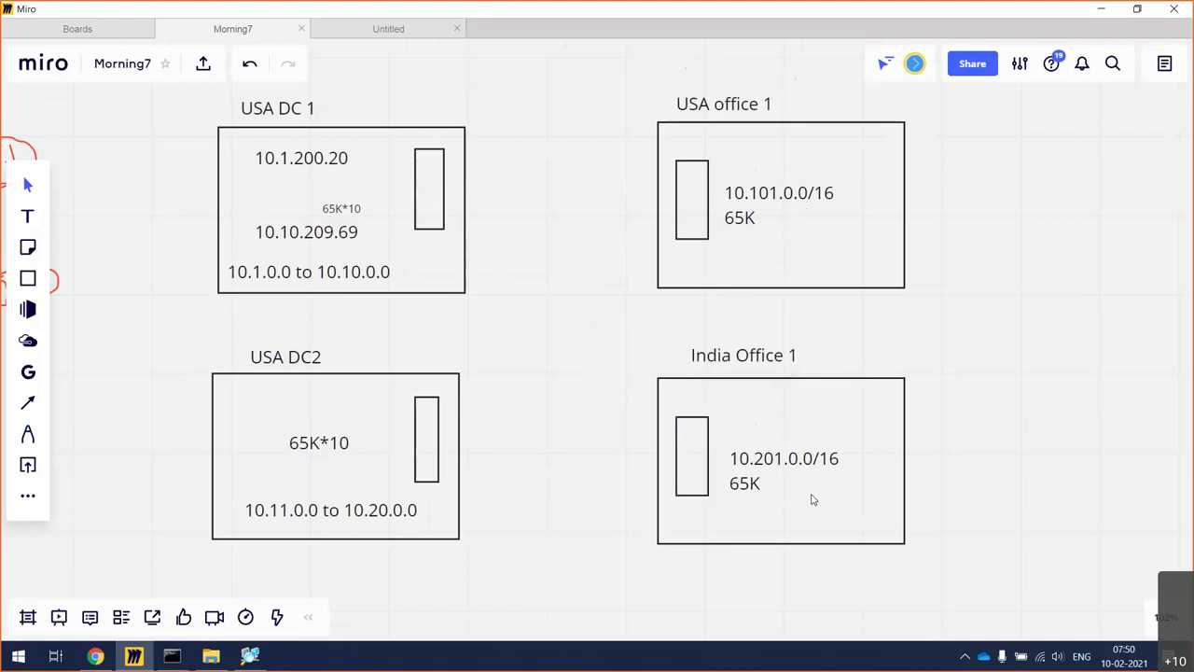
Step: Pen-draw a red 3, a divider split into L and R sections, and leader lines in India Office 1
{"action": "key", "text": "p"}
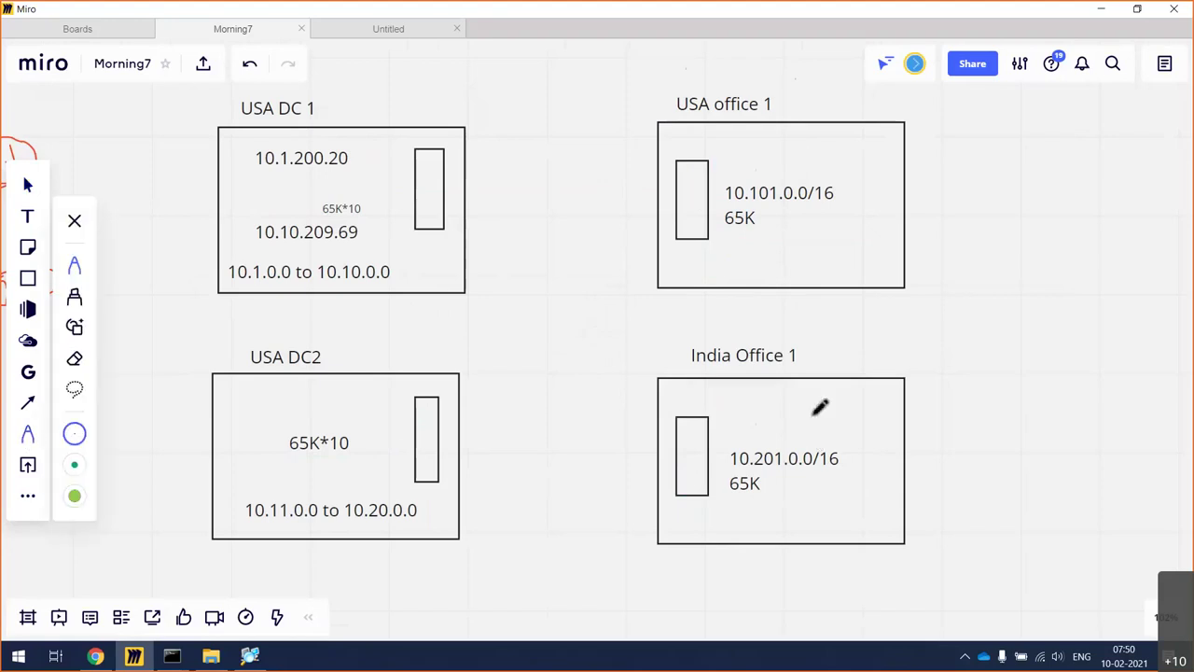
{"action": "left_click_drag", "start_coordinate": [816, 408], "coordinate": [813, 424]}
{"action": "left_click_drag", "start_coordinate": [861, 381], "coordinate": [864, 546]}
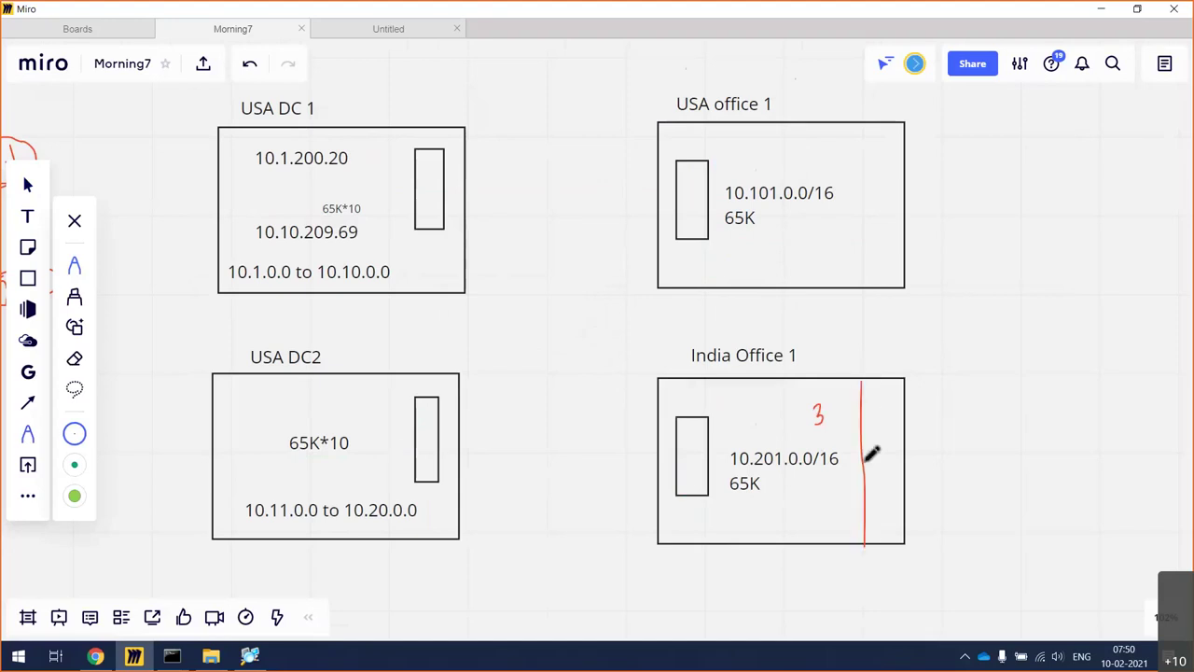
{"action": "left_click_drag", "start_coordinate": [880, 459], "coordinate": [910, 458]}
{"action": "left_click_drag", "start_coordinate": [886, 414], "coordinate": [897, 430]}
{"action": "left_click_drag", "start_coordinate": [886, 494], "coordinate": [899, 503]}
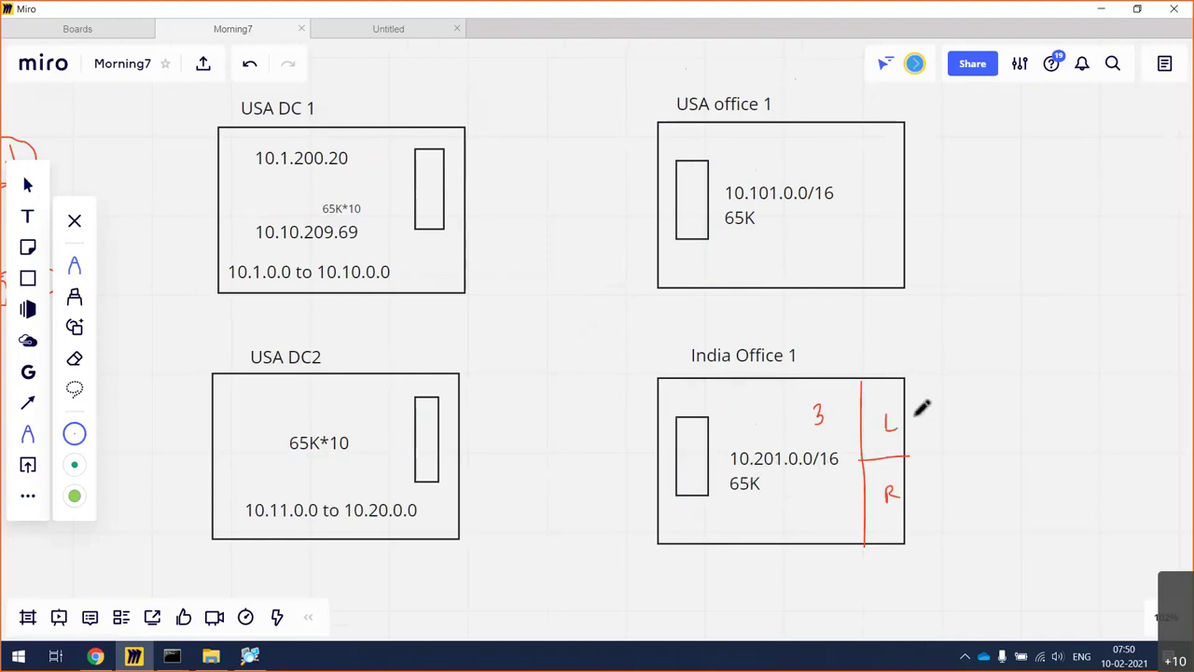
{"action": "left_click_drag", "start_coordinate": [903, 403], "coordinate": [923, 392]}
{"action": "left_click_drag", "start_coordinate": [903, 515], "coordinate": [929, 528]}
Step: Label the L and R sections '10.201.10.0/24 - 254' and '10.201.11.0/24 - 254'
{"action": "left_click", "coordinate": [28, 216]}
{"action": "left_click", "coordinate": [932, 381]}
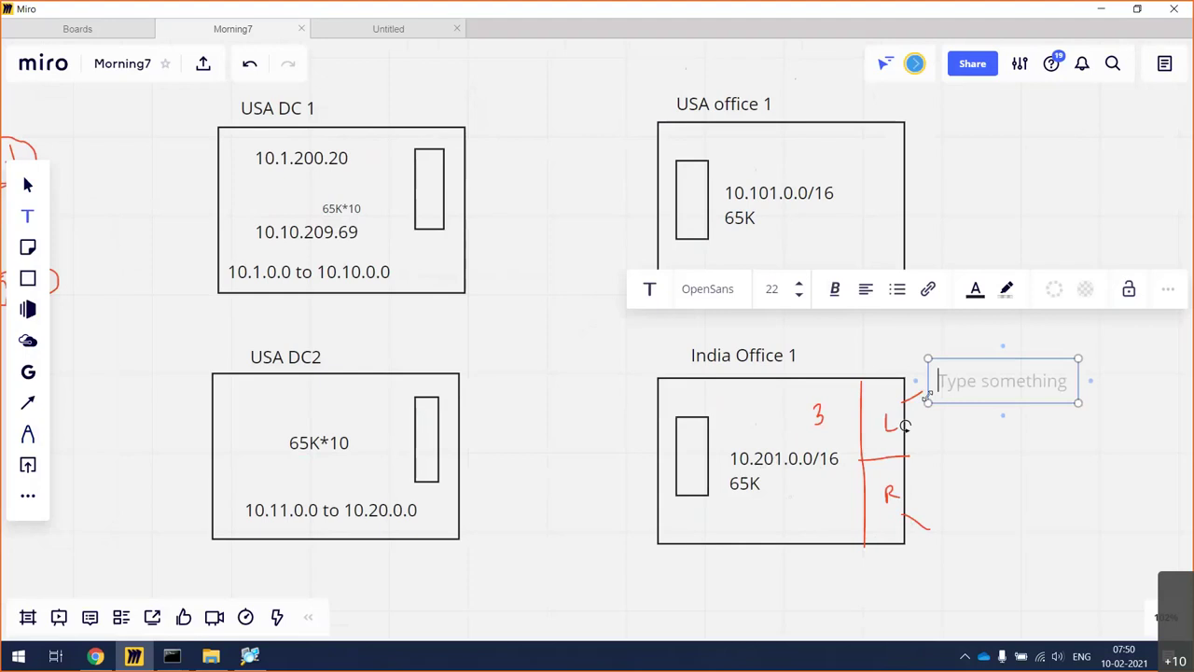
{"action": "type", "text": "10.20"}
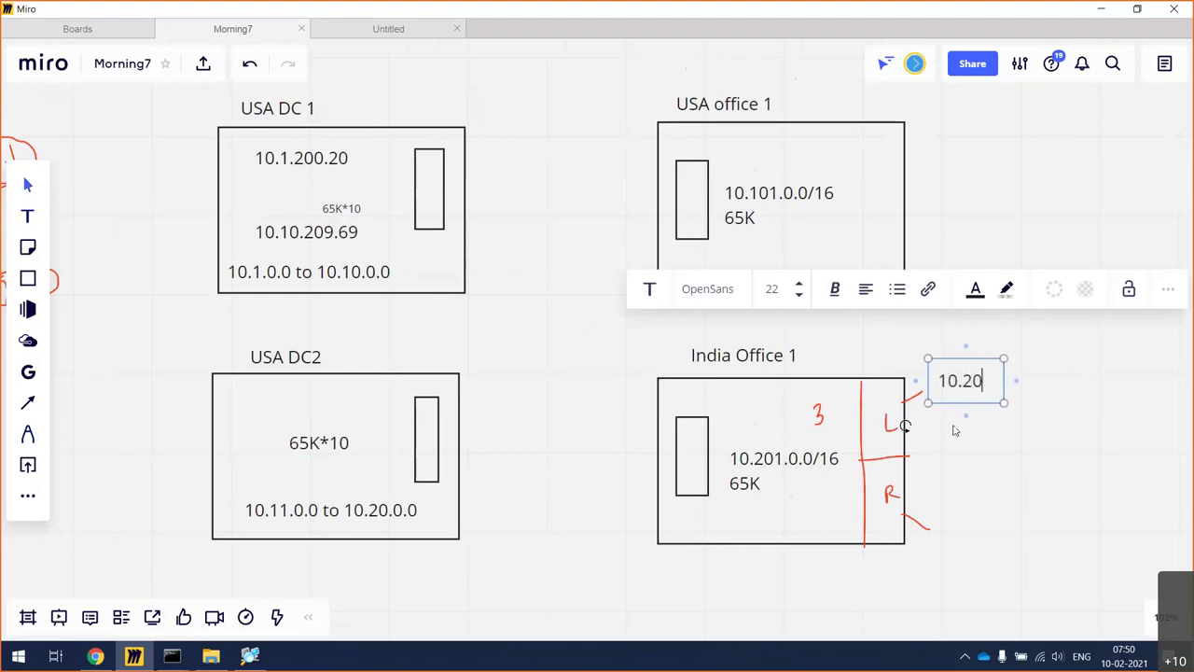
{"action": "type", "text": "1.10.0"}
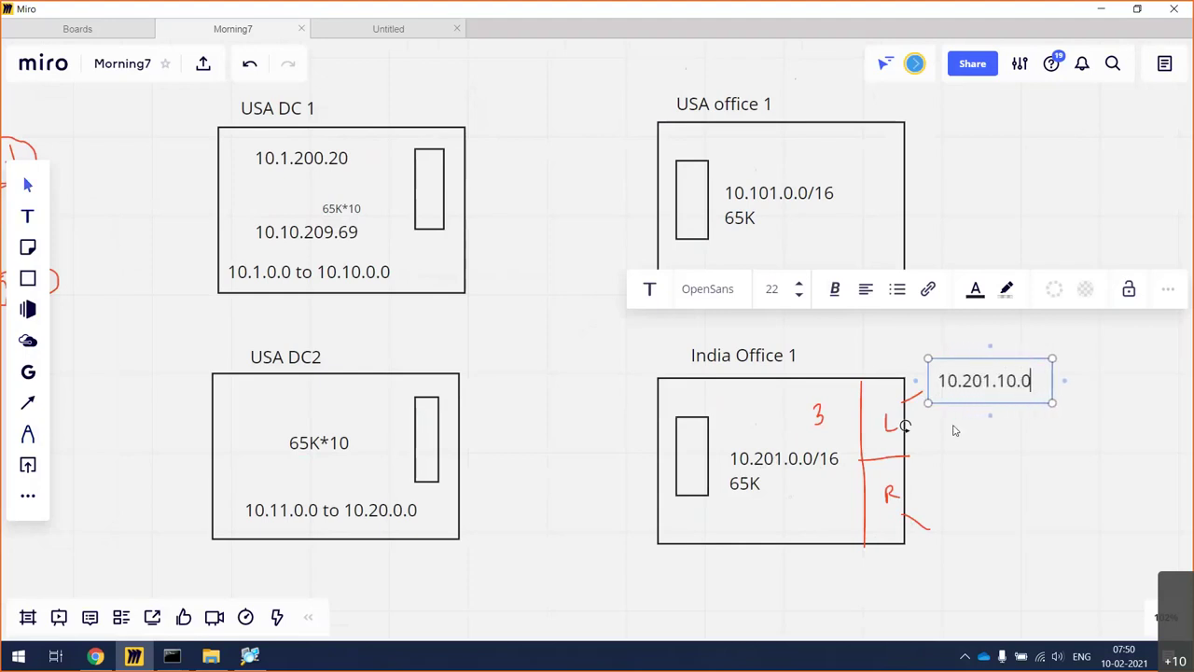
{"action": "type", "text": "/24 - 254"}
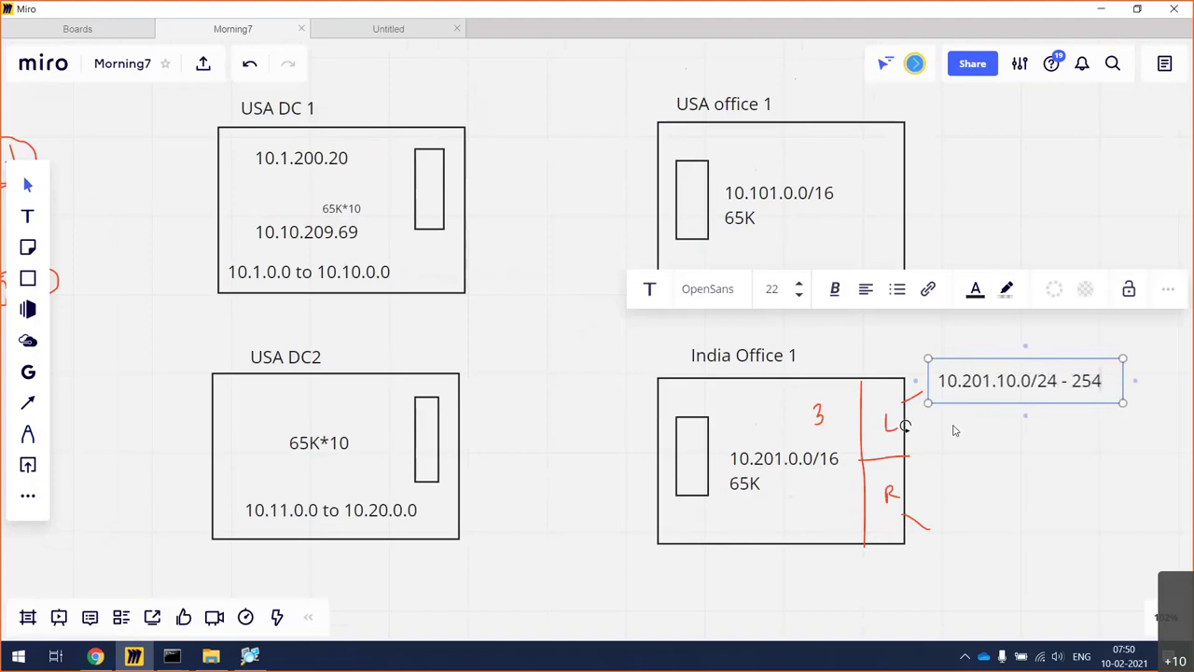
{"action": "left_click", "coordinate": [28, 216]}
{"action": "left_click", "coordinate": [936, 529]}
{"action": "type", "text": "10.201."}
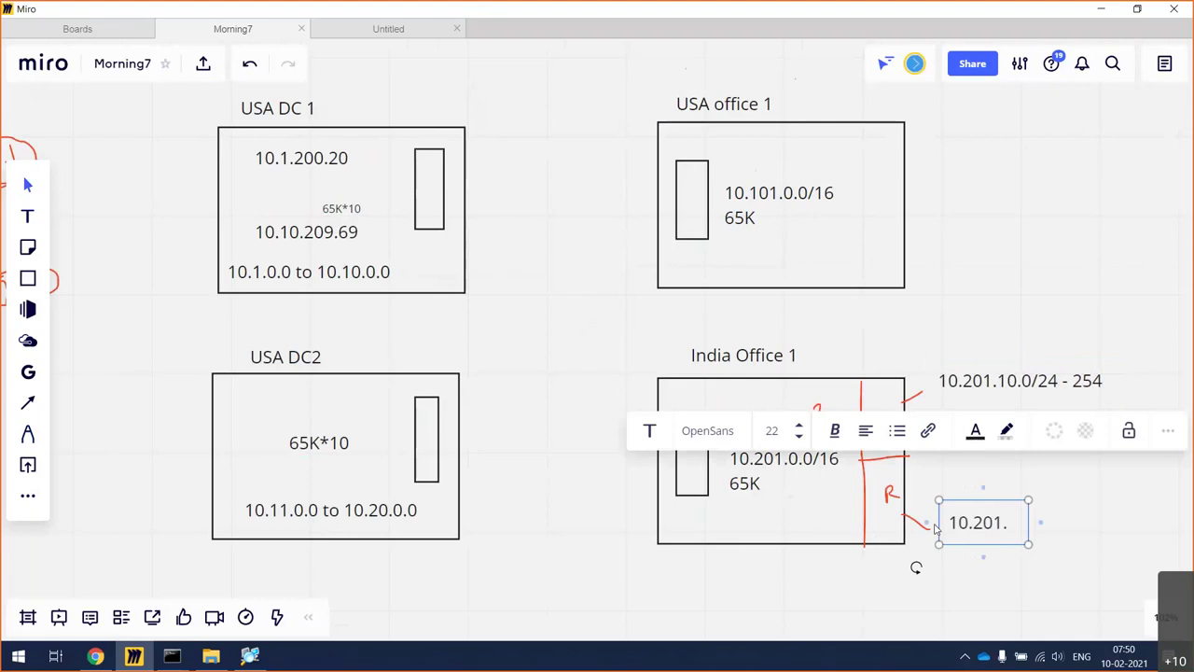
{"action": "type", "text": "11.0/2"}
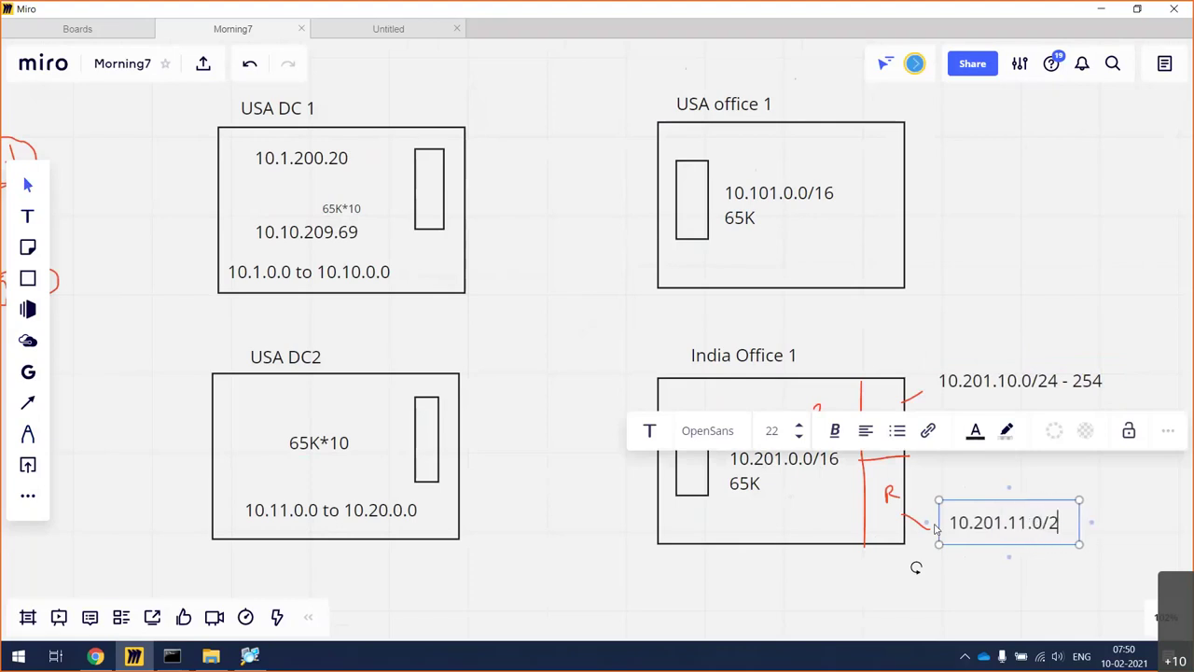
{"action": "type", "text": "4 - 254"}
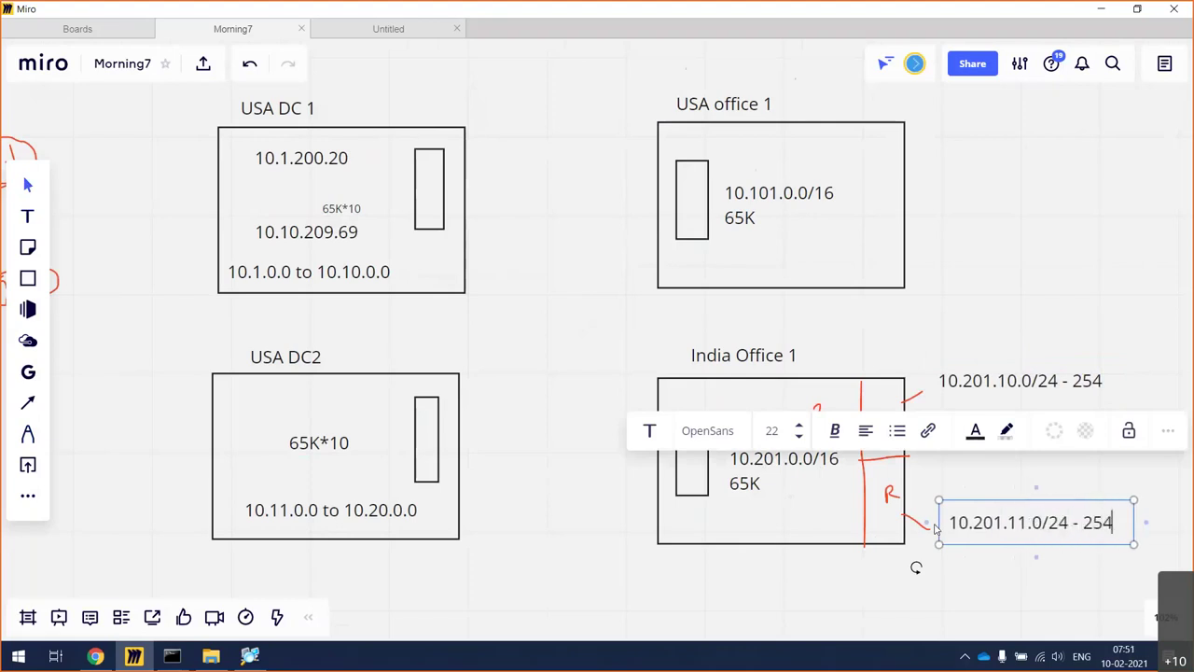
{"action": "left_click", "coordinate": [877, 571]}
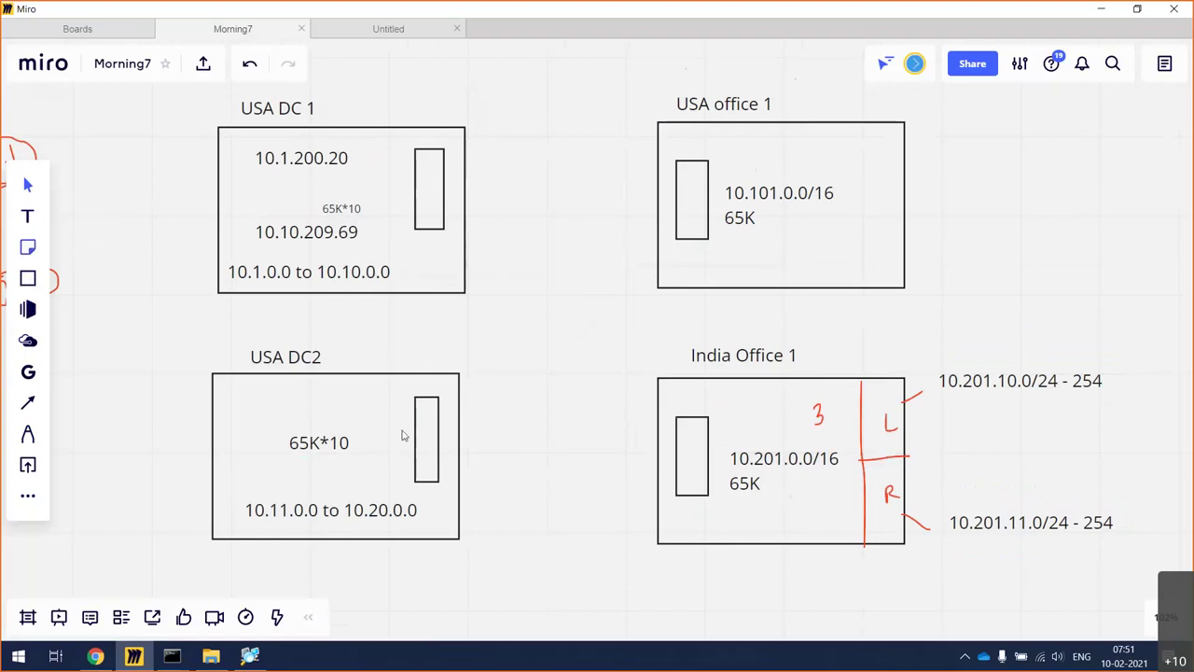
Step: Add a '10.201.200.0/22' text label inside India Office 1 below the rectangle
{"action": "left_click", "coordinate": [27, 216]}
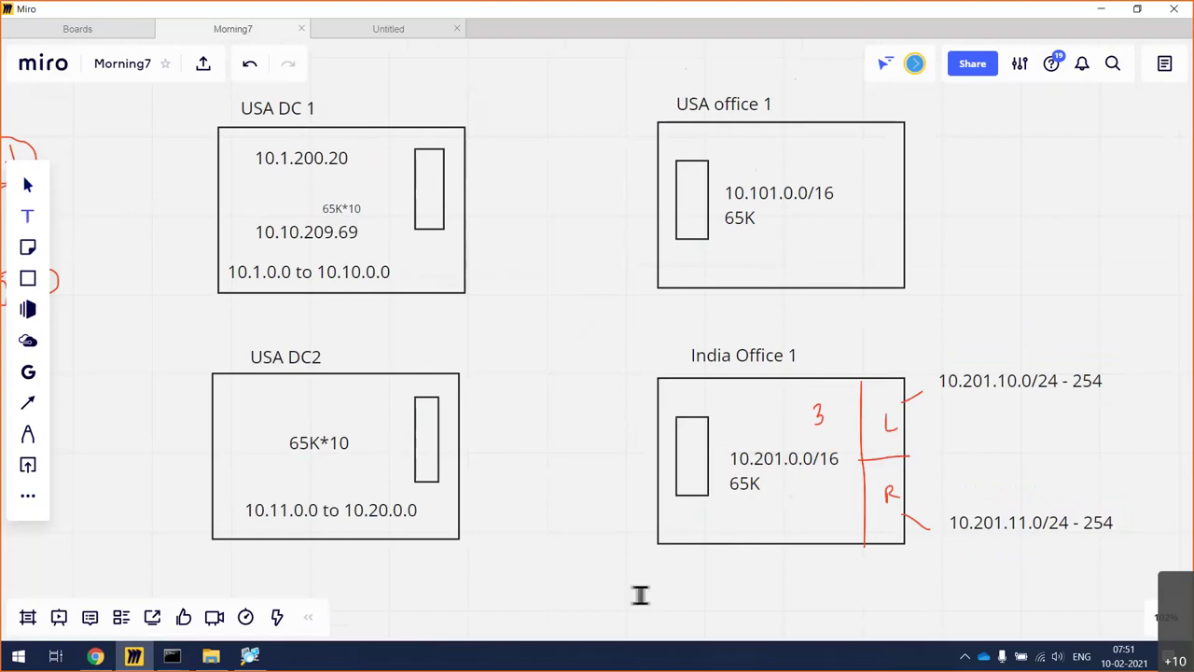
{"action": "left_click", "coordinate": [677, 528]}
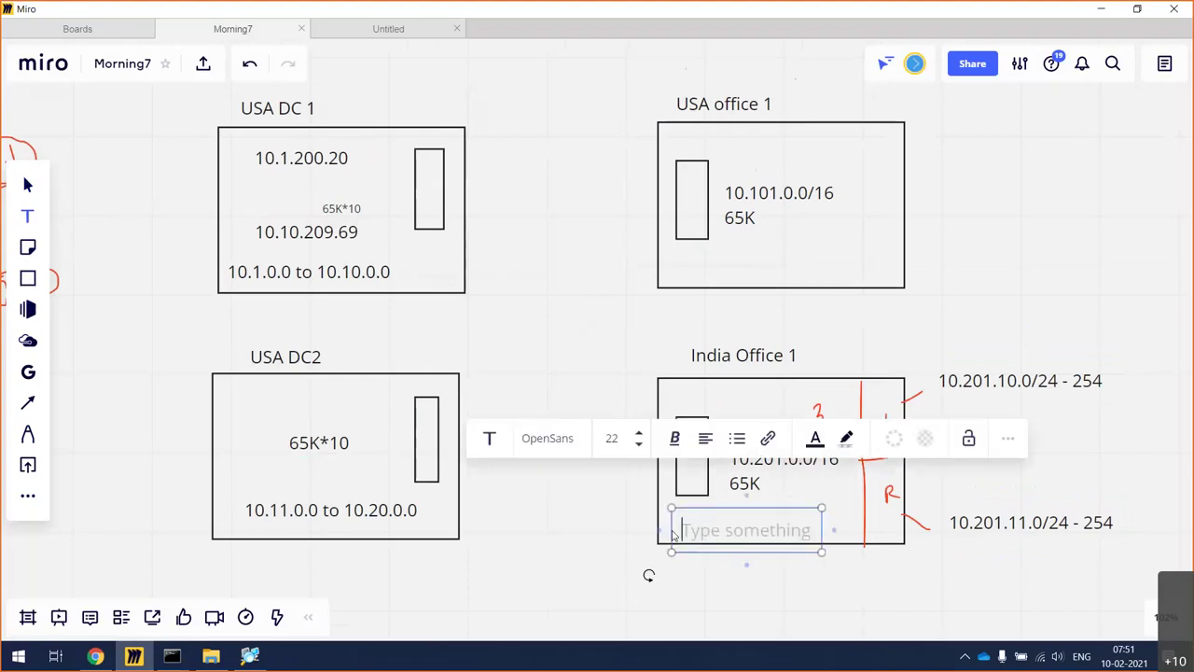
{"action": "type", "text": "10.20"}
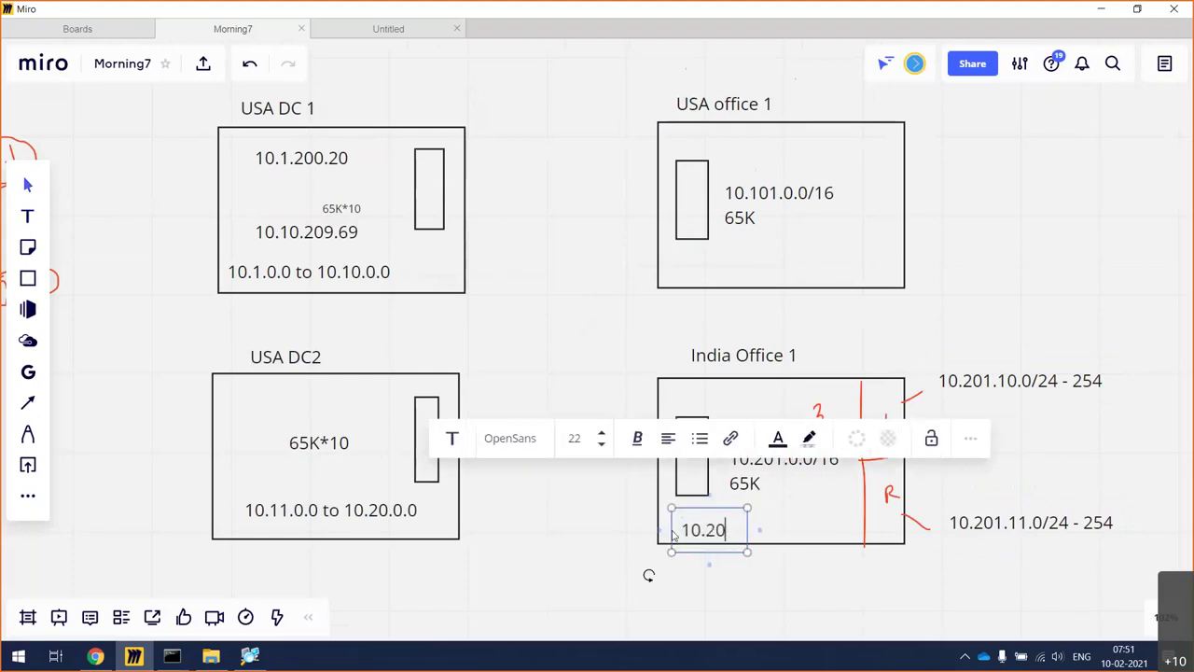
{"action": "type", "text": "1.200"}
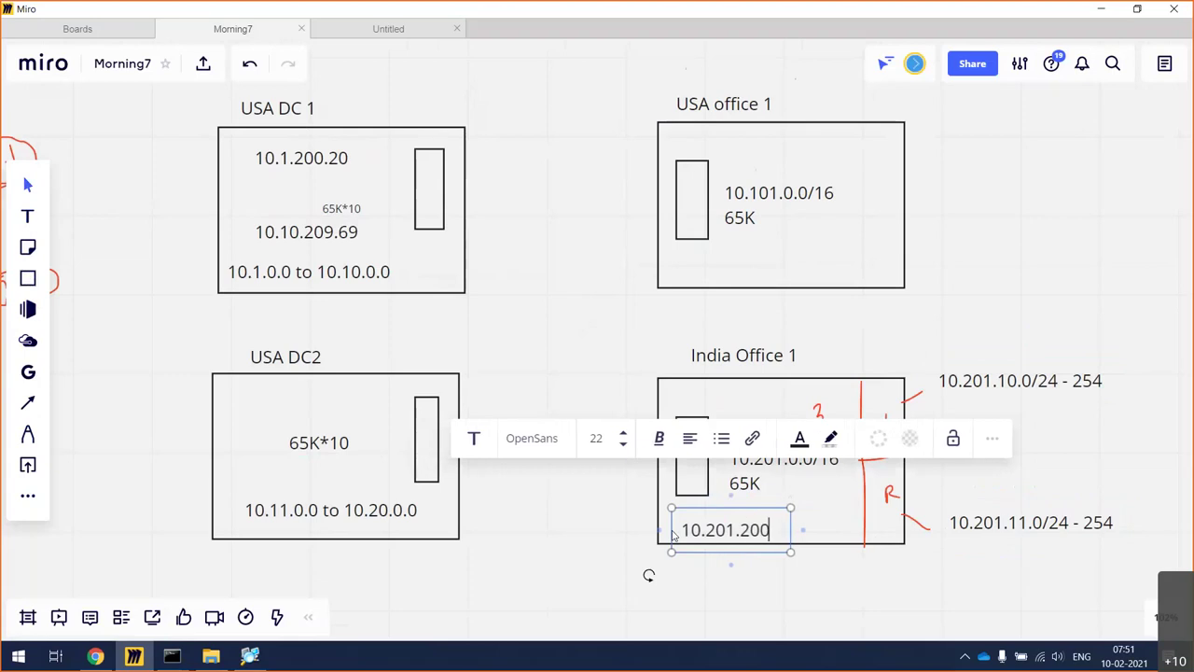
{"action": "type", "text": ".0/22"}
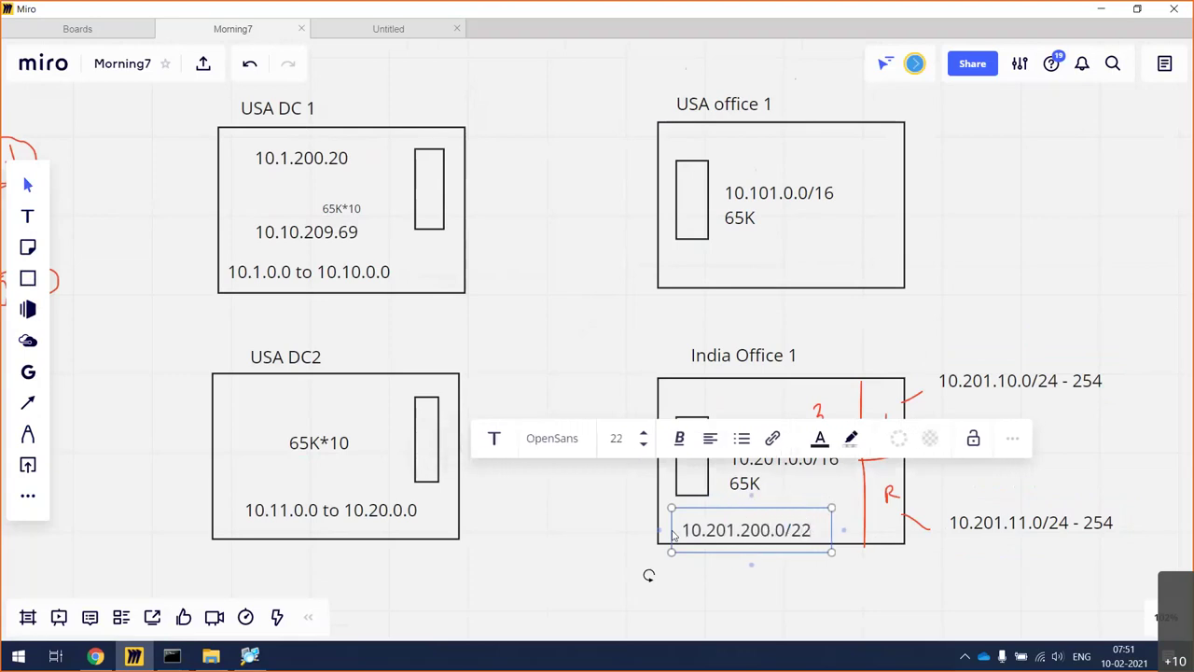
{"action": "left_click", "coordinate": [138, 558]}
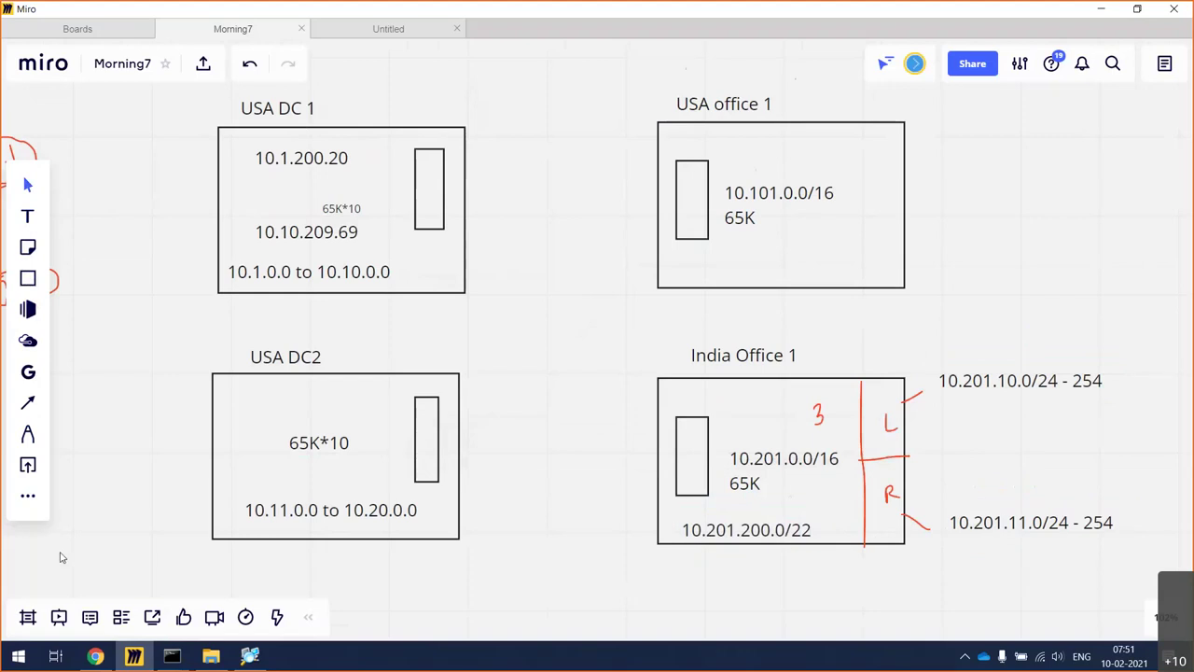
Step: Drag the Class A subnet list below its 'Class A private Range' title, then return to India Office 1
{"action": "scroll", "coordinate": [517, 565], "scroll_direction": "left", "scroll_amount": 10}
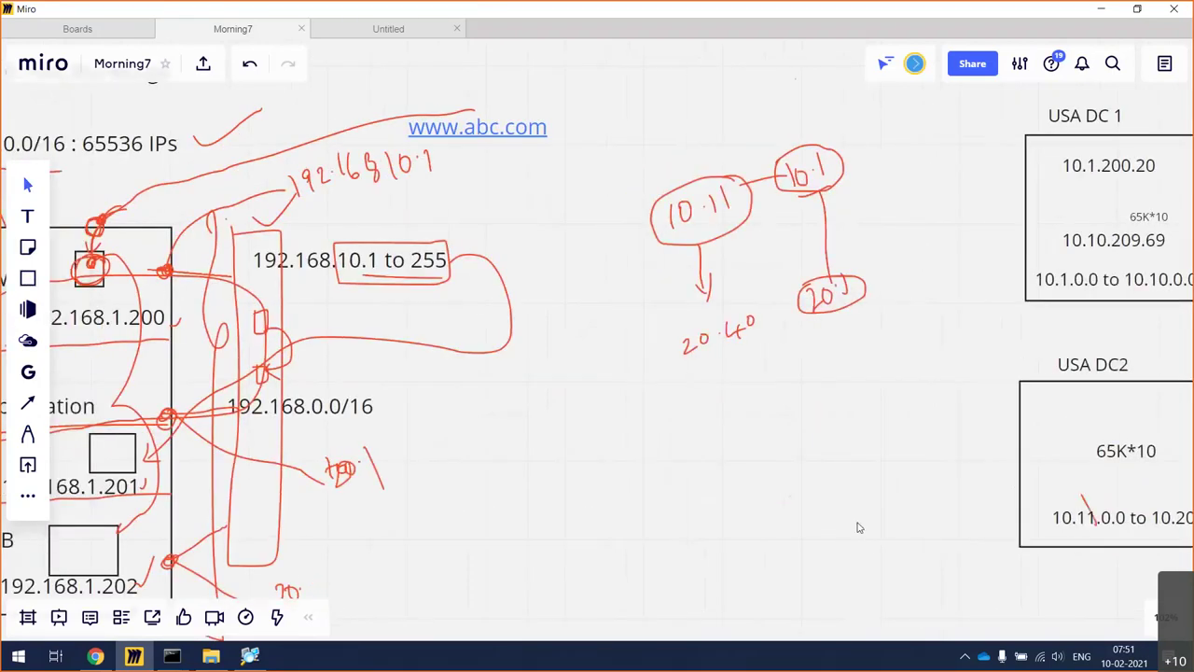
{"action": "scroll", "coordinate": [580, 497], "scroll_direction": "down", "scroll_amount": 10}
{"action": "scroll", "coordinate": [580, 498], "scroll_direction": "left", "scroll_amount": 10}
{"action": "scroll", "coordinate": [495, 438], "scroll_direction": "down", "scroll_amount": 5}
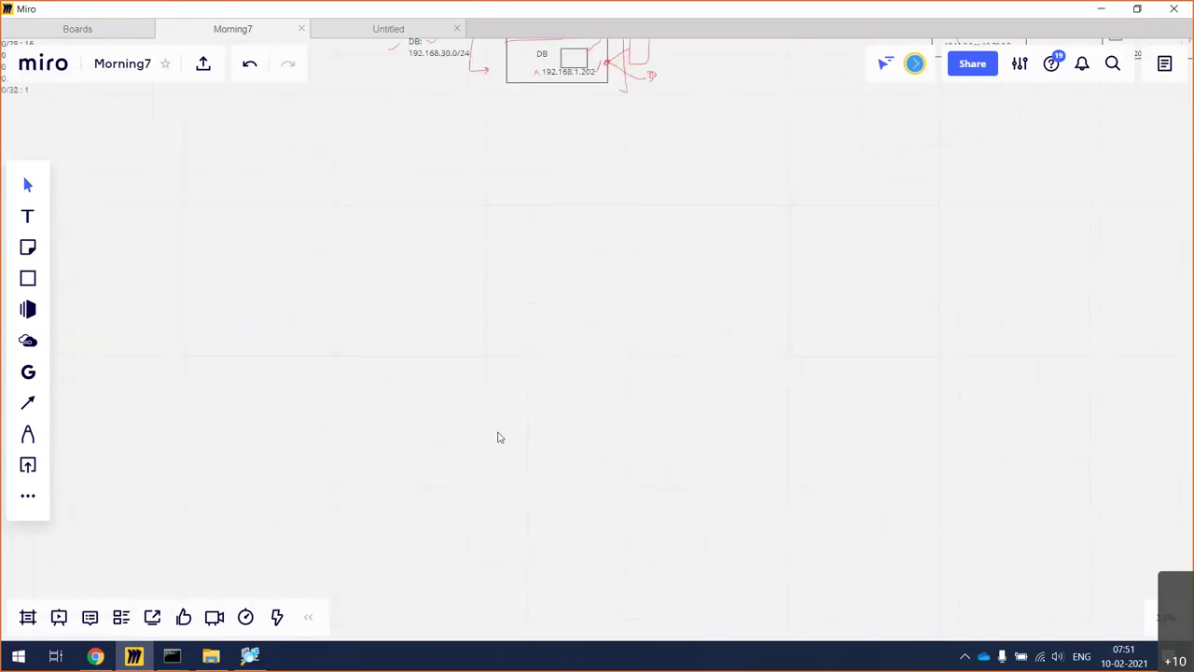
{"action": "scroll", "coordinate": [498, 437], "scroll_direction": "up", "scroll_amount": 5}
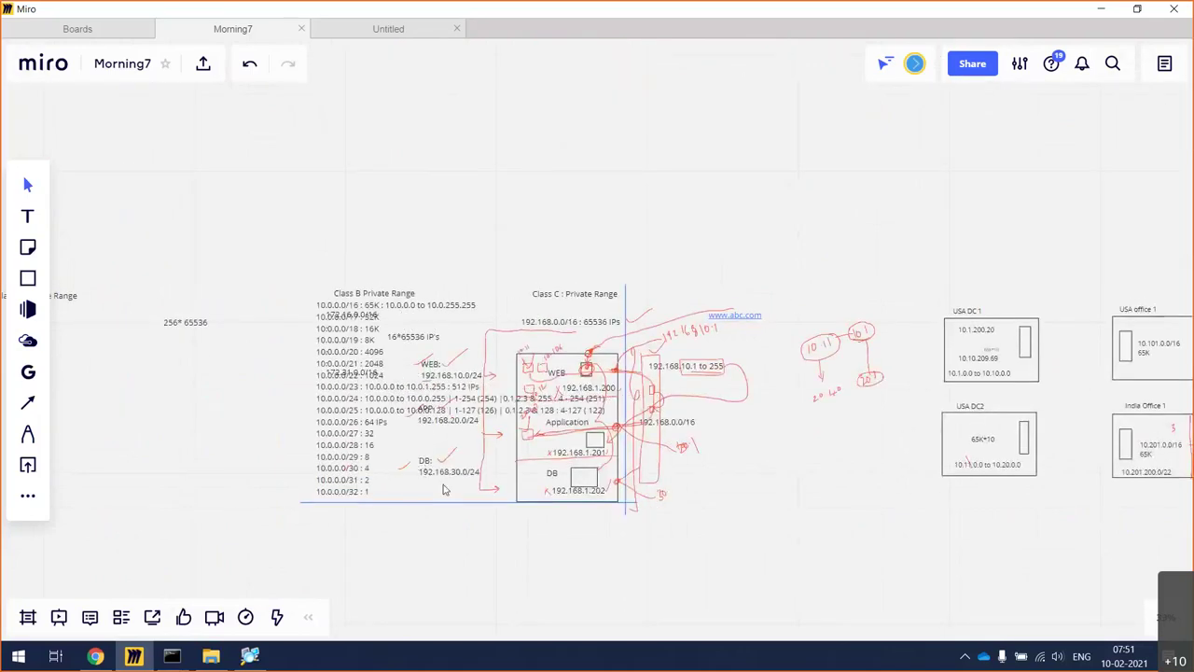
{"action": "scroll", "coordinate": [255, 540], "scroll_direction": "left", "scroll_amount": 5}
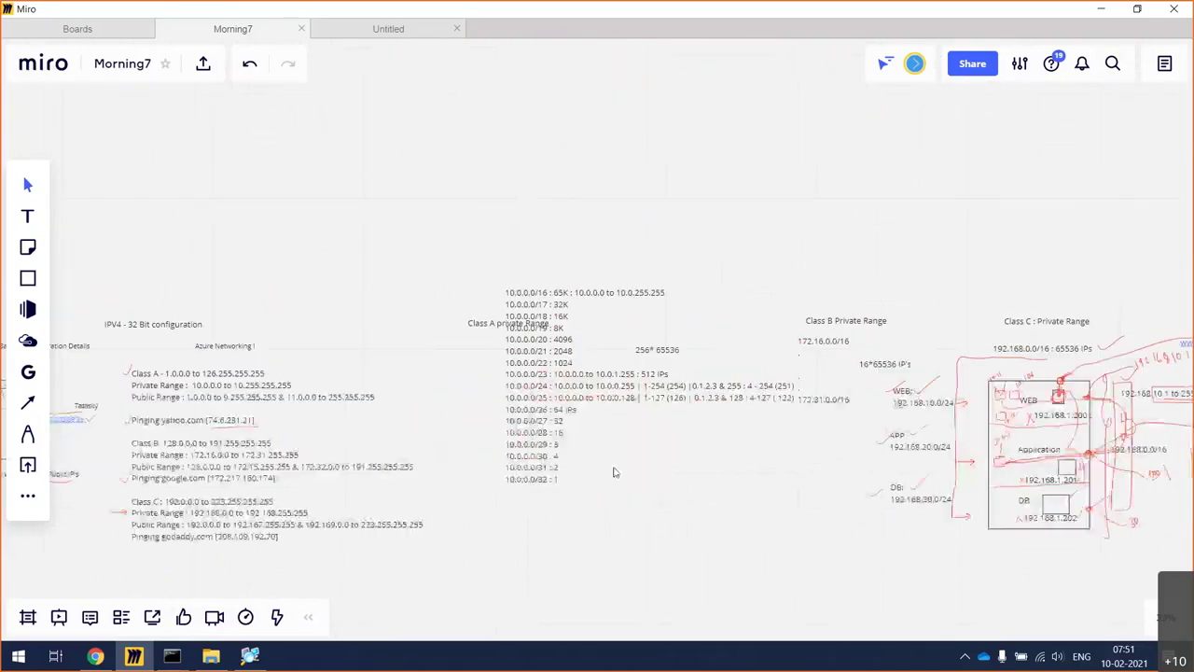
{"action": "scroll", "coordinate": [588, 489], "scroll_direction": "up", "scroll_amount": 5}
{"action": "scroll", "coordinate": [588, 489], "scroll_direction": "up", "scroll_amount": 3}
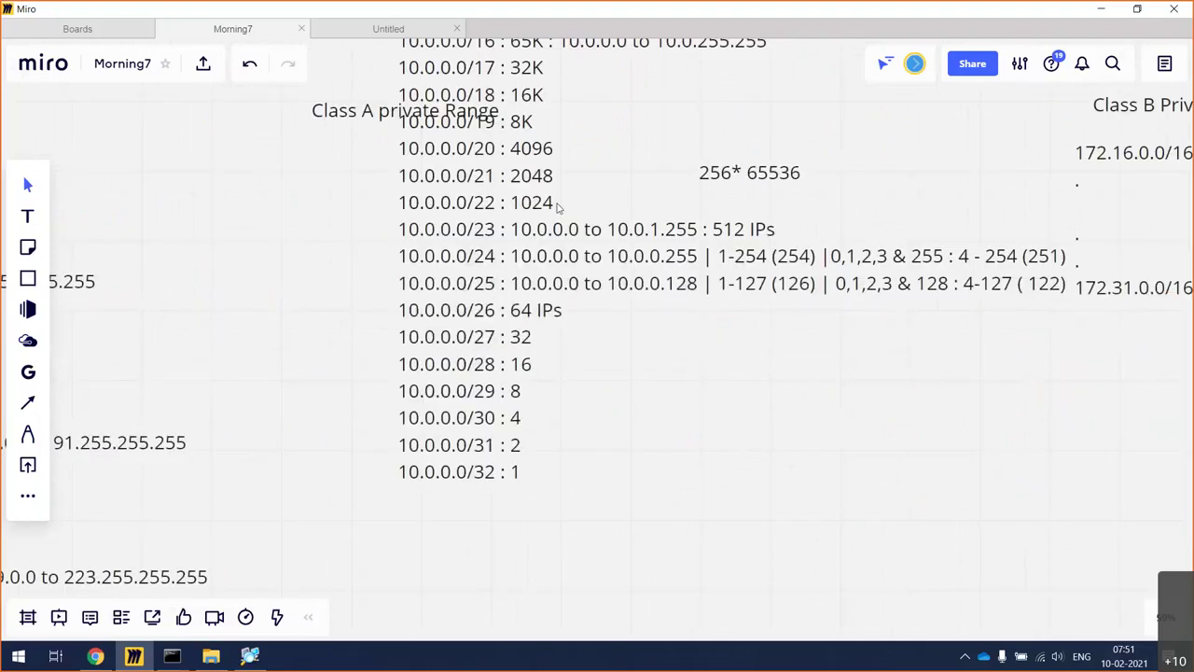
{"action": "left_click_drag", "start_coordinate": [553, 344], "coordinate": [457, 491]}
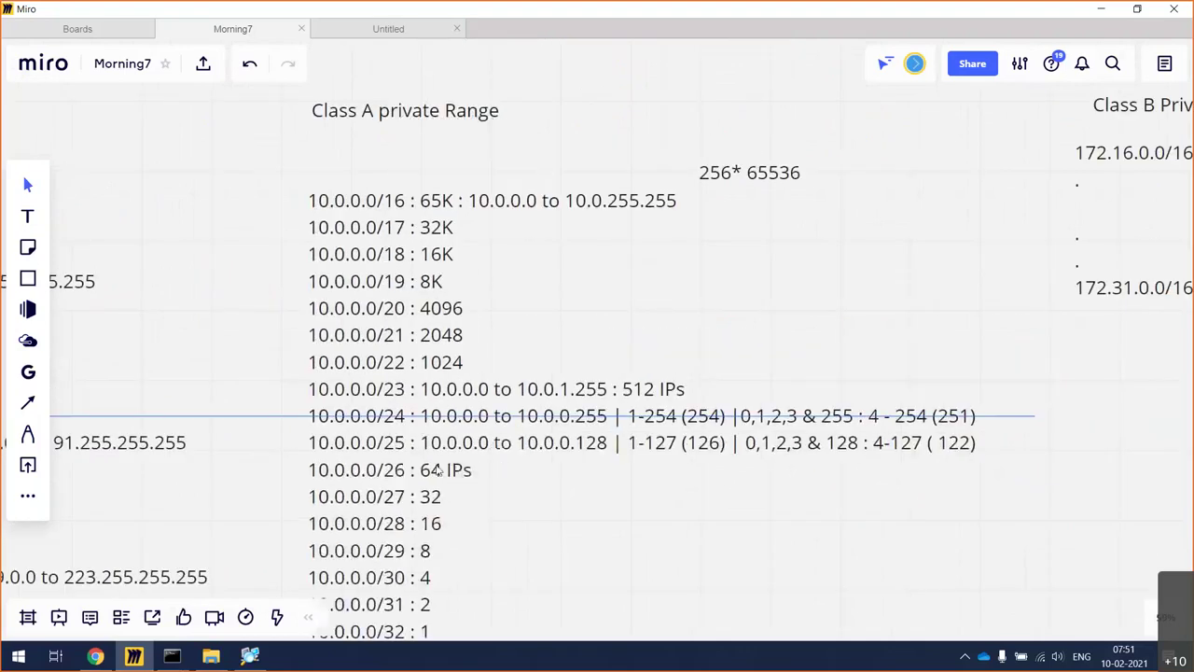
{"action": "scroll", "coordinate": [1096, 529], "scroll_direction": "right", "scroll_amount": 15}
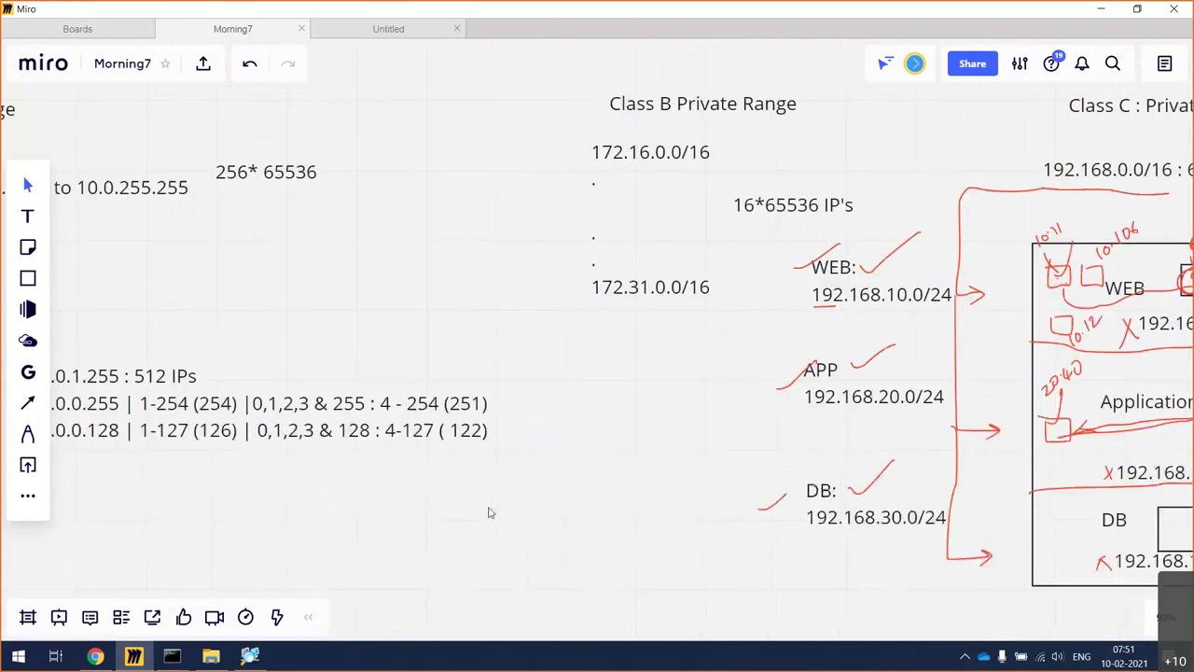
{"action": "scroll", "coordinate": [947, 532], "scroll_direction": "up", "scroll_amount": 5}
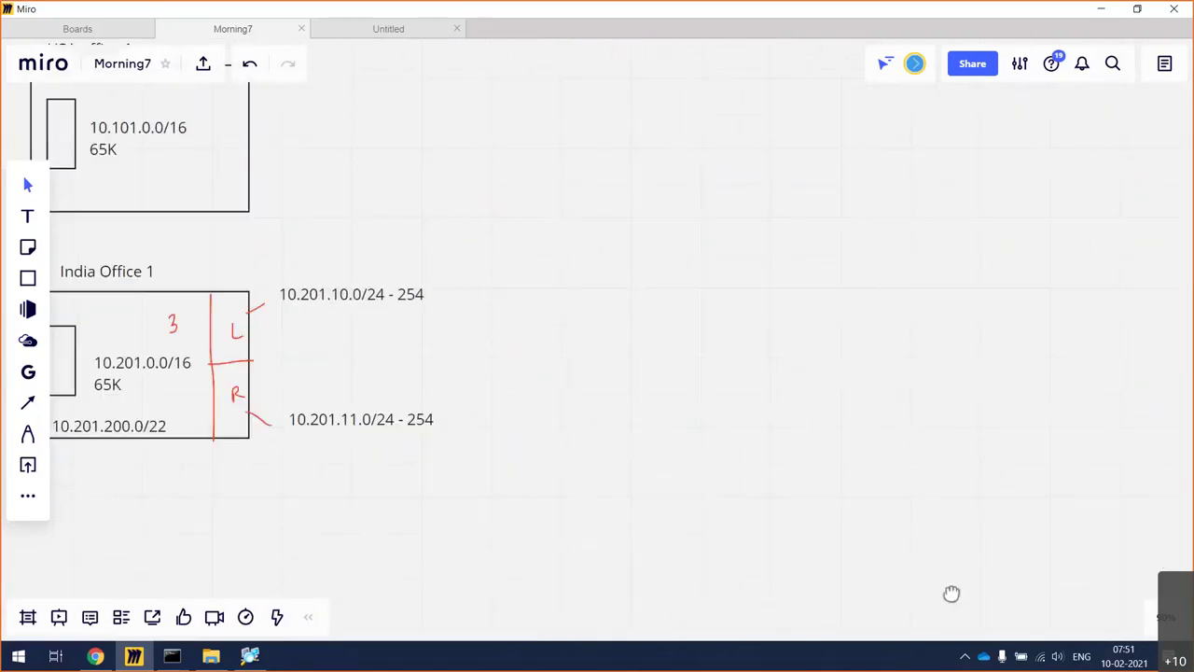
{"action": "scroll", "coordinate": [1026, 602], "scroll_direction": "left", "scroll_amount": 5}
{"action": "scroll", "coordinate": [1096, 613], "scroll_direction": "left", "scroll_amount": 2}
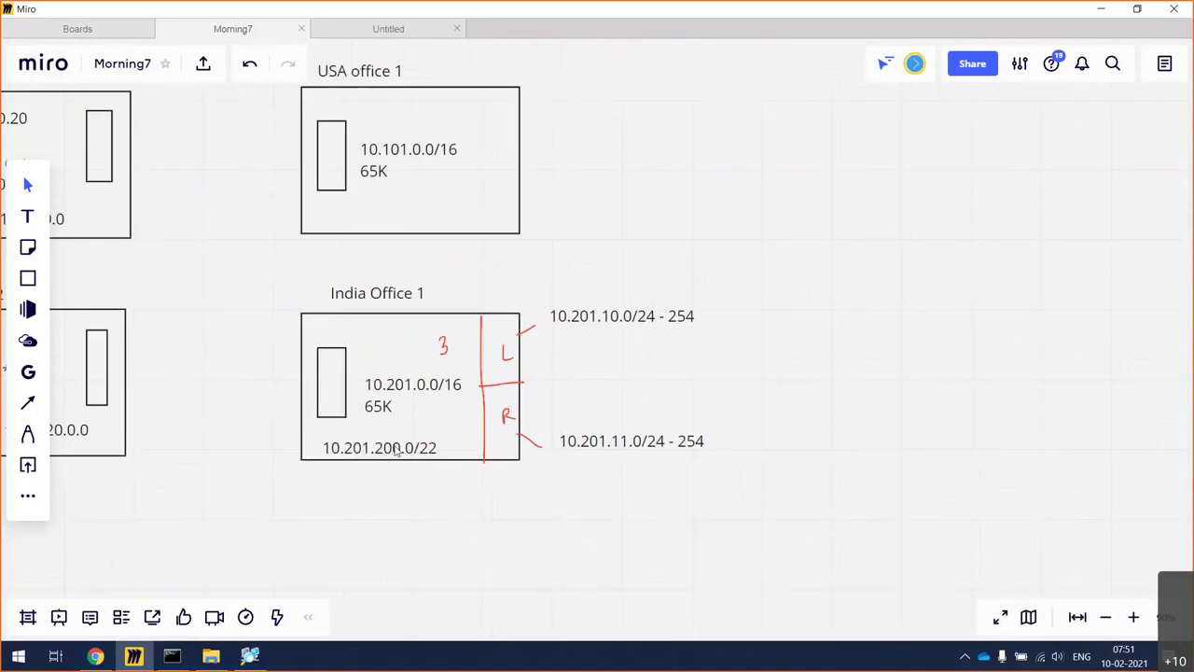
Step: Add a widened two-line label reading 10.201.200.1 and 10.201.203.255 under 10.201.200.0/22
{"action": "left_click", "coordinate": [28, 216]}
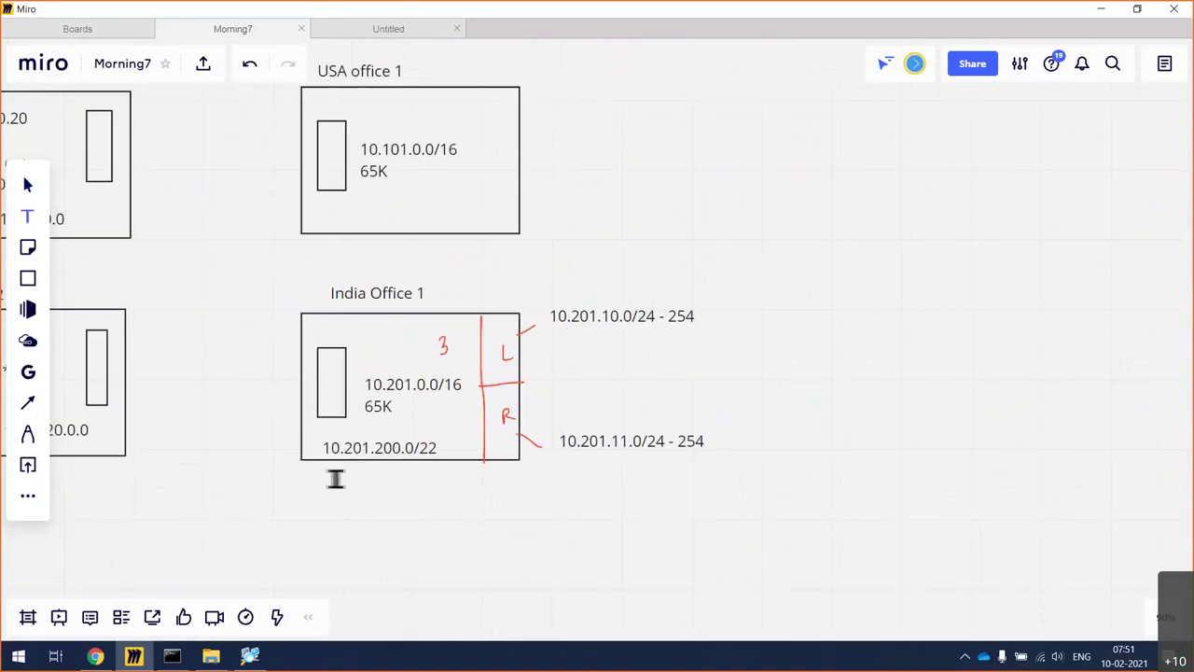
{"action": "left_click", "coordinate": [336, 480]}
{"action": "type", "text": "10.20"}
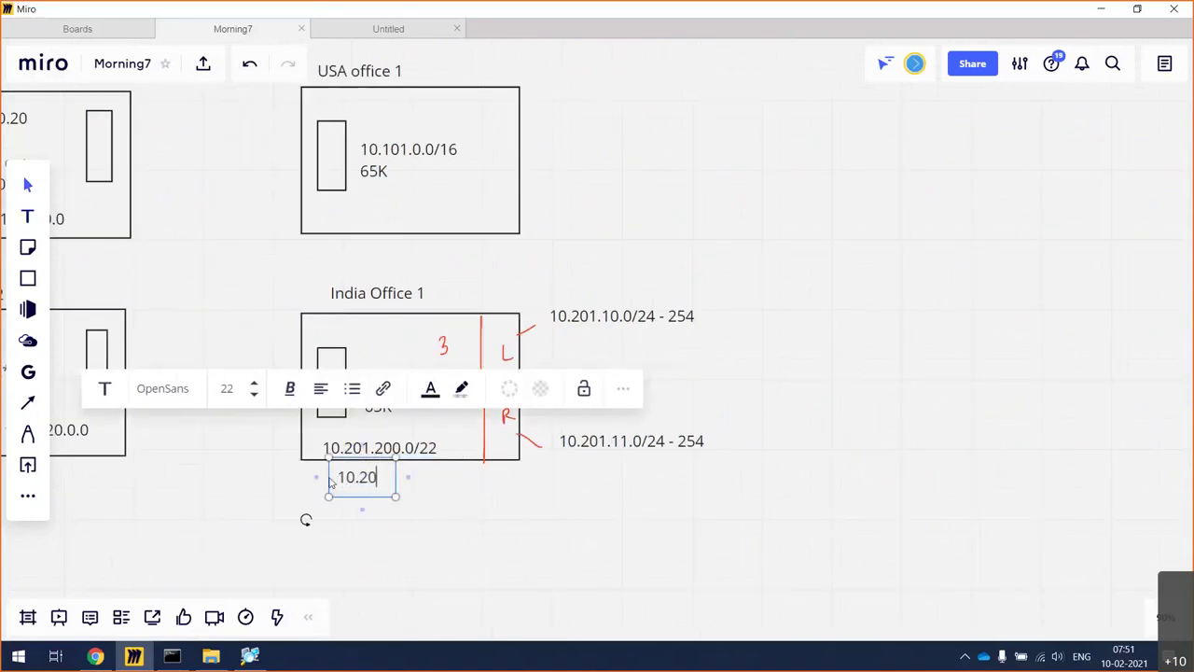
{"action": "type", "text": "1.200.1"}
{"action": "key", "text": "Return"}
{"action": "type", "text": "19."}
{"action": "key", "text": "BackSpace"}
{"action": "key", "text": "BackSpace"}
{"action": "type", "text": "0.201.204"}
{"action": "key", "text": "BackSpace"}
{"action": "type", "text": "3.255"}
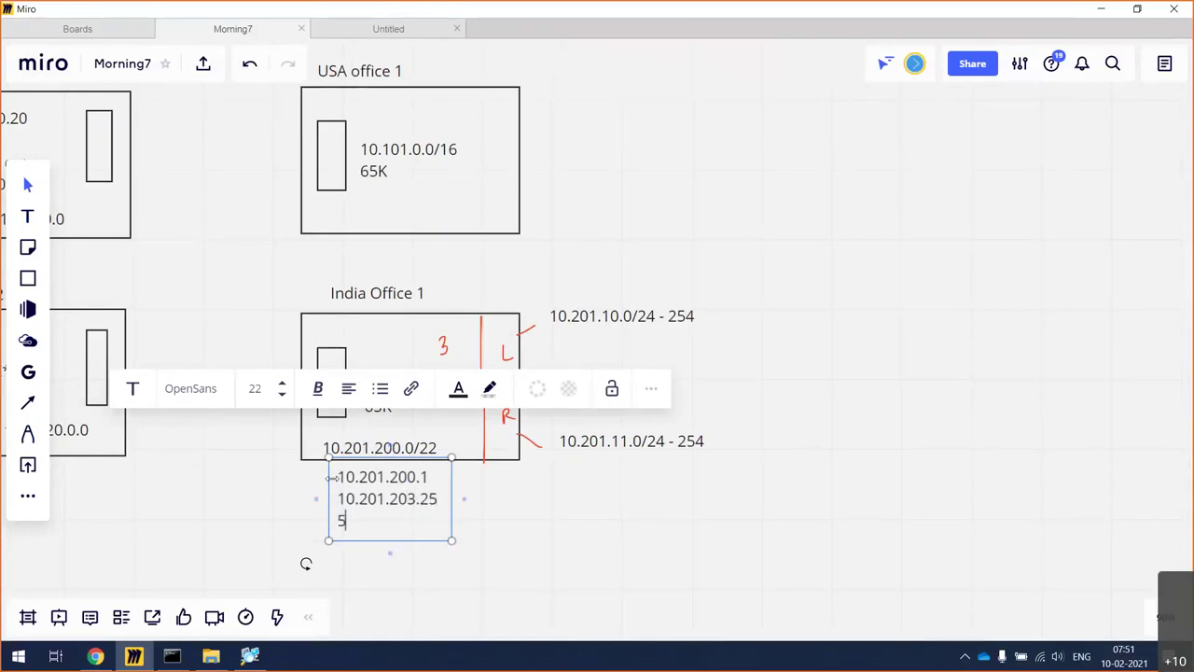
{"action": "left_click_drag", "start_coordinate": [455, 516], "coordinate": [492, 517]}
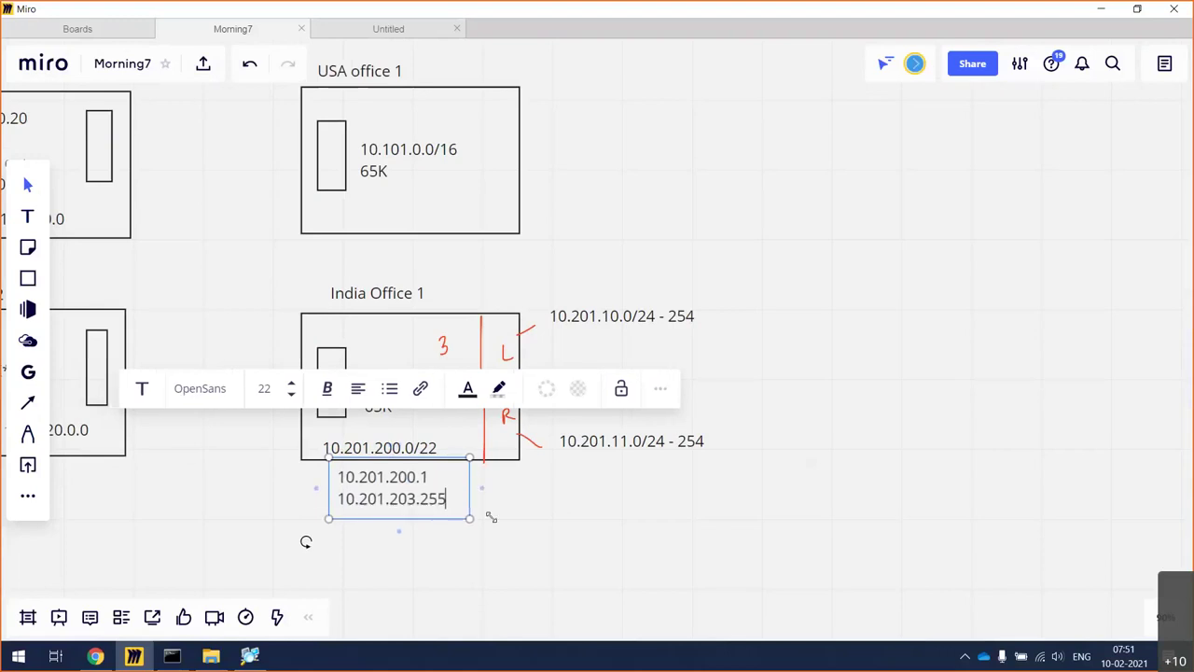
{"action": "left_click", "coordinate": [491, 517]}
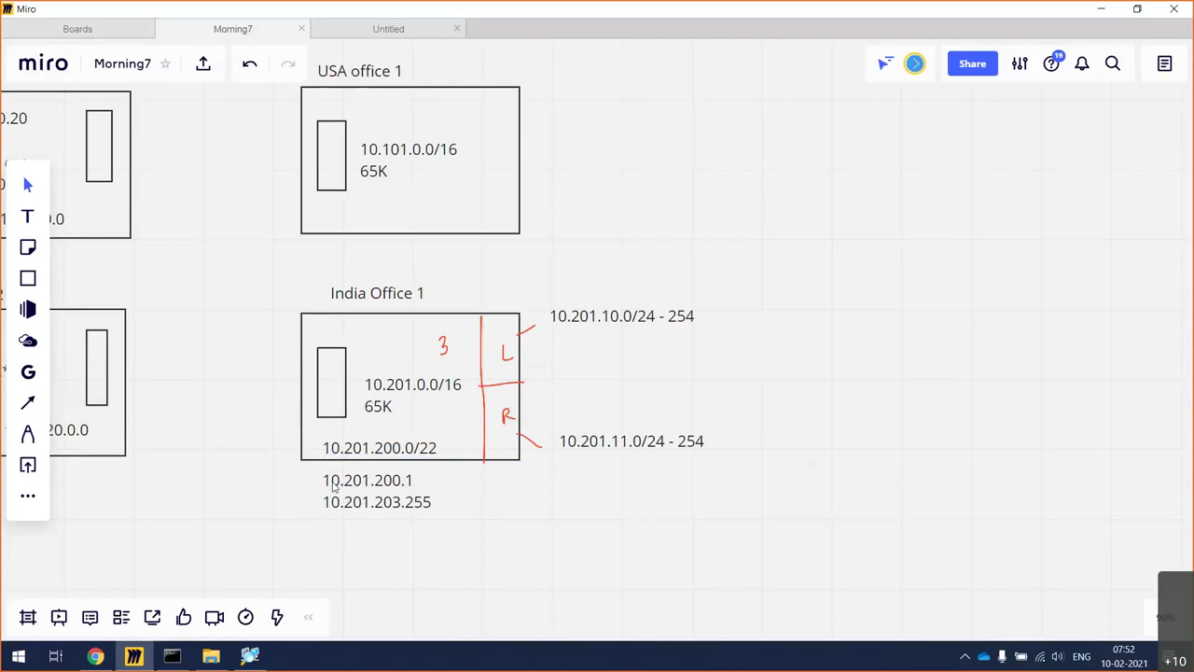
Step: Draw a small red box with 50 near the 3, and tick and underline 10.1.200.20
{"action": "scroll", "coordinate": [421, 544], "scroll_direction": "left", "scroll_amount": 5}
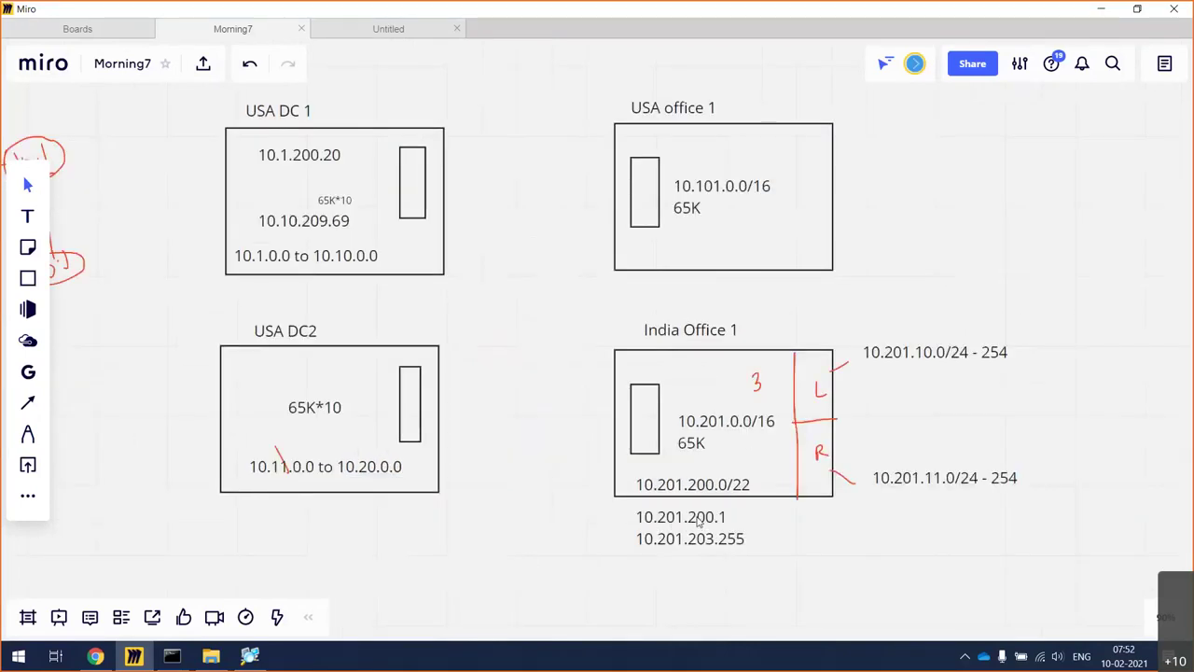
{"action": "left_click", "coordinate": [28, 433]}
{"action": "mouse_move", "coordinate": [695, 372]}
{"action": "left_mouse_down"}
{"action": "mouse_move", "coordinate": [694, 386]}
{"action": "mouse_move", "coordinate": [708, 381]}
{"action": "left_mouse_up"}
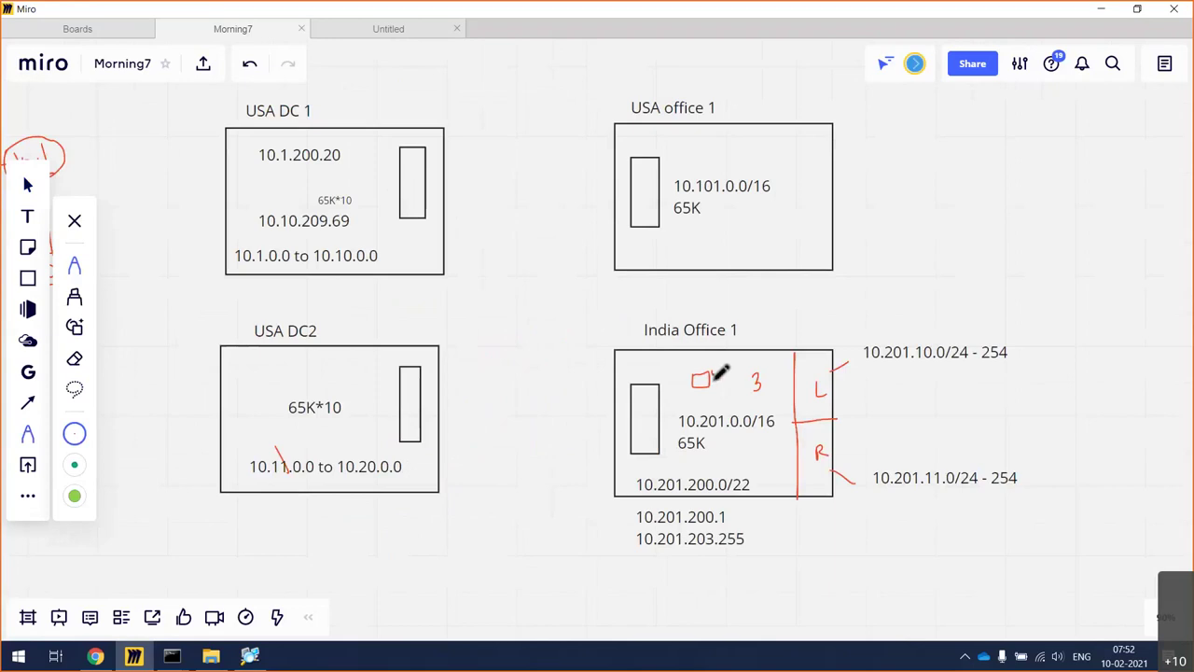
{"action": "left_click_drag", "start_coordinate": [718, 367], "coordinate": [730, 365]}
{"action": "left_click_drag", "start_coordinate": [347, 151], "coordinate": [371, 141]}
{"action": "left_click_drag", "start_coordinate": [254, 170], "coordinate": [342, 170]}
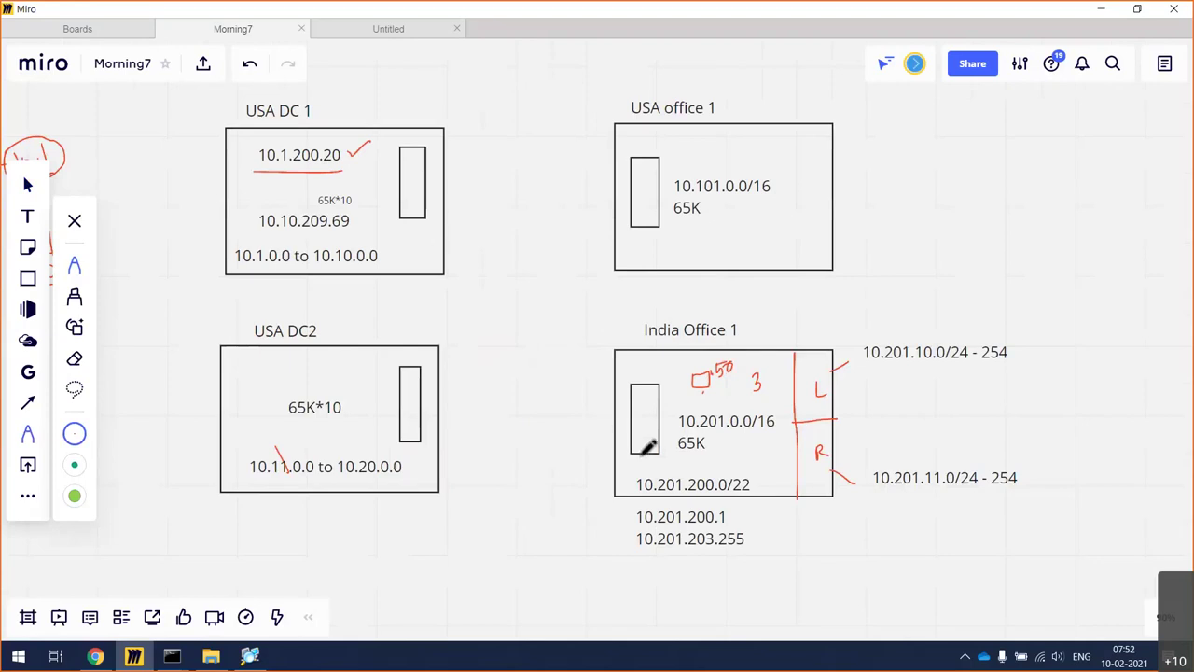
Step: Draw a red connecting line from USA DC 1 to India Office 1's rectangle
{"action": "mouse_move", "coordinate": [593, 404]}
{"action": "left_mouse_down"}
{"action": "mouse_move", "coordinate": [594, 439]}
{"action": "mouse_move", "coordinate": [613, 439]}
{"action": "mouse_move", "coordinate": [617, 403]}
{"action": "mouse_move", "coordinate": [594, 404]}
{"action": "left_mouse_up"}
{"action": "mouse_move", "coordinate": [442, 183]}
{"action": "left_mouse_down"}
{"action": "mouse_move", "coordinate": [444, 233]}
{"action": "mouse_move", "coordinate": [466, 230]}
{"action": "mouse_move", "coordinate": [466, 208]}
{"action": "mouse_move", "coordinate": [465, 190]}
{"action": "mouse_move", "coordinate": [443, 184]}
{"action": "mouse_move", "coordinate": [565, 416]}
{"action": "mouse_move", "coordinate": [595, 420]}
{"action": "left_mouse_up"}
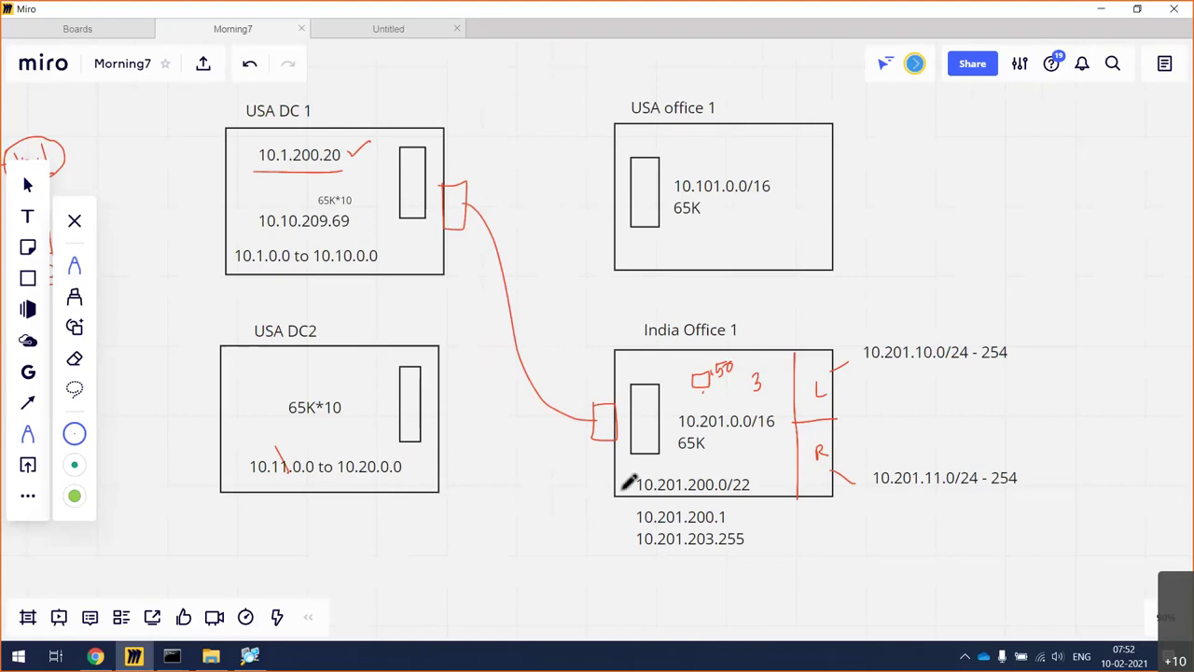
{"action": "mouse_move", "coordinate": [650, 433]}
{"action": "left_mouse_down"}
{"action": "mouse_move", "coordinate": [598, 433]}
{"action": "mouse_move", "coordinate": [545, 403]}
{"action": "mouse_move", "coordinate": [471, 200]}
{"action": "mouse_move", "coordinate": [353, 172]}
{"action": "mouse_move", "coordinate": [364, 179]}
{"action": "left_mouse_up"}
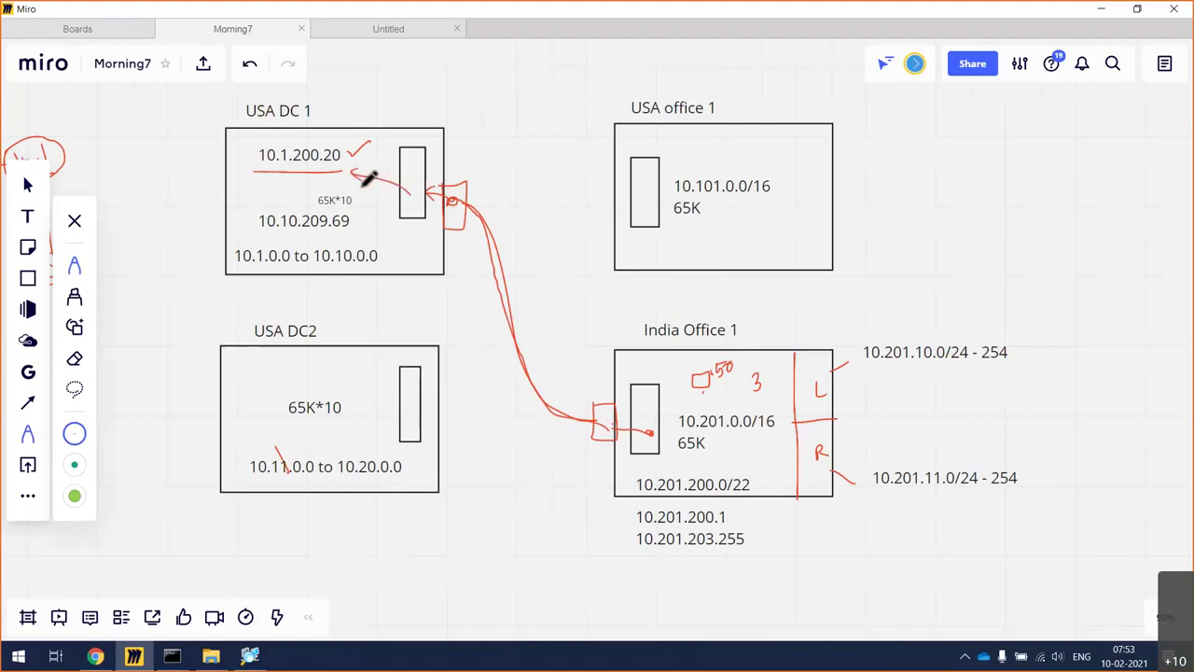
{"action": "left_click", "coordinate": [27, 183]}
{"action": "left_click_drag", "start_coordinate": [165, 274], "coordinate": [977, 294]}
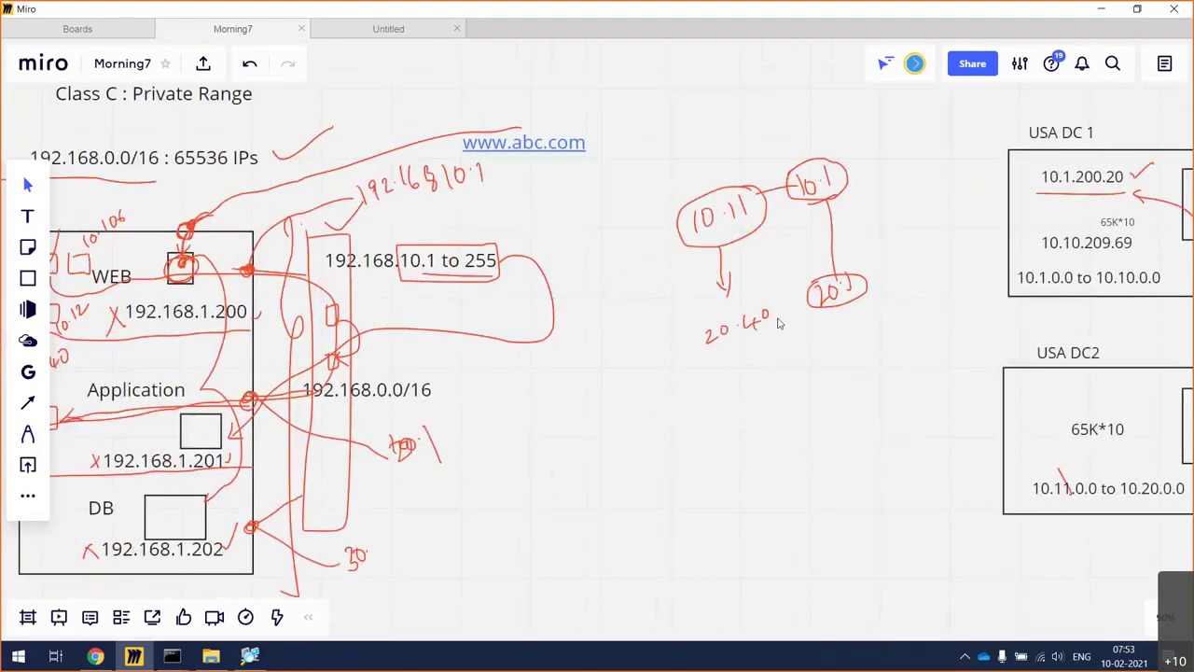
Step: Select the red strokes and rectangles in both sites, then handwrite S-S along the link
{"action": "left_click", "coordinate": [147, 290]}
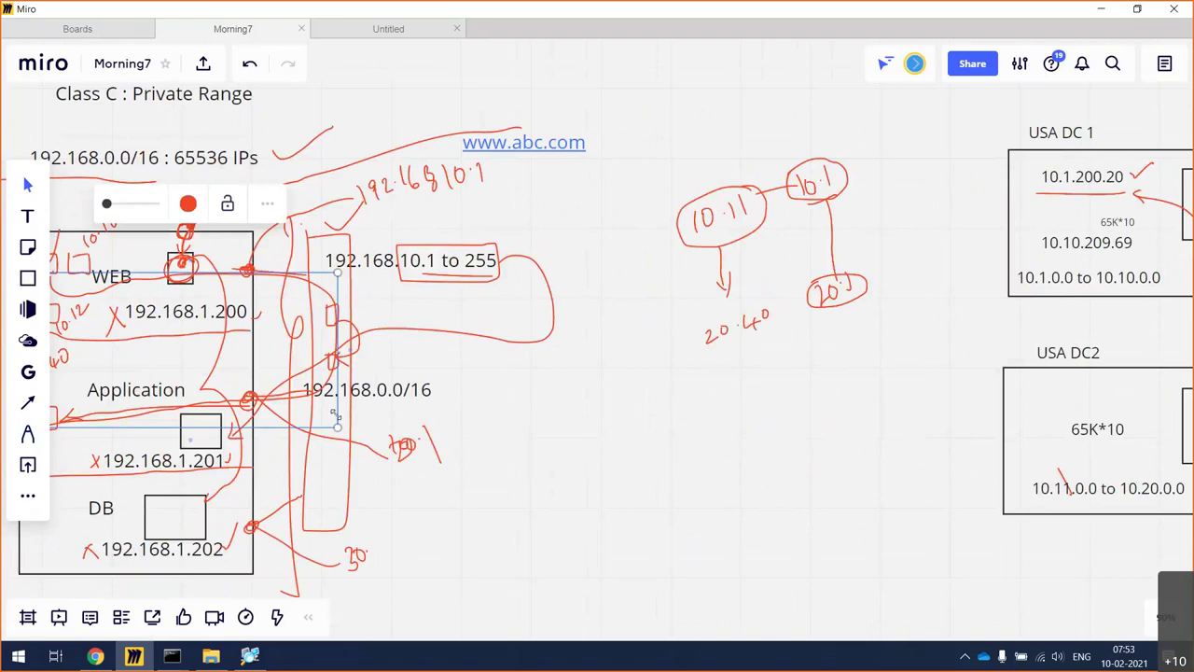
{"action": "scroll", "coordinate": [391, 514], "scroll_direction": "left", "scroll_amount": 2}
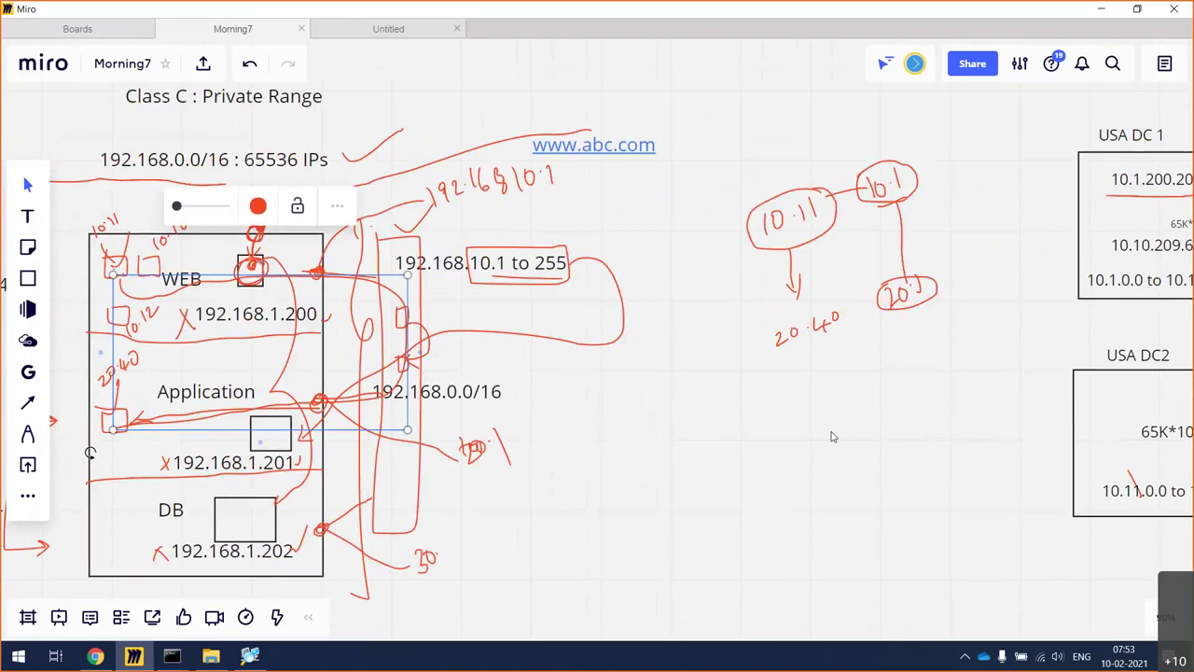
{"action": "scroll", "coordinate": [833, 436], "scroll_direction": "right", "scroll_amount": 10}
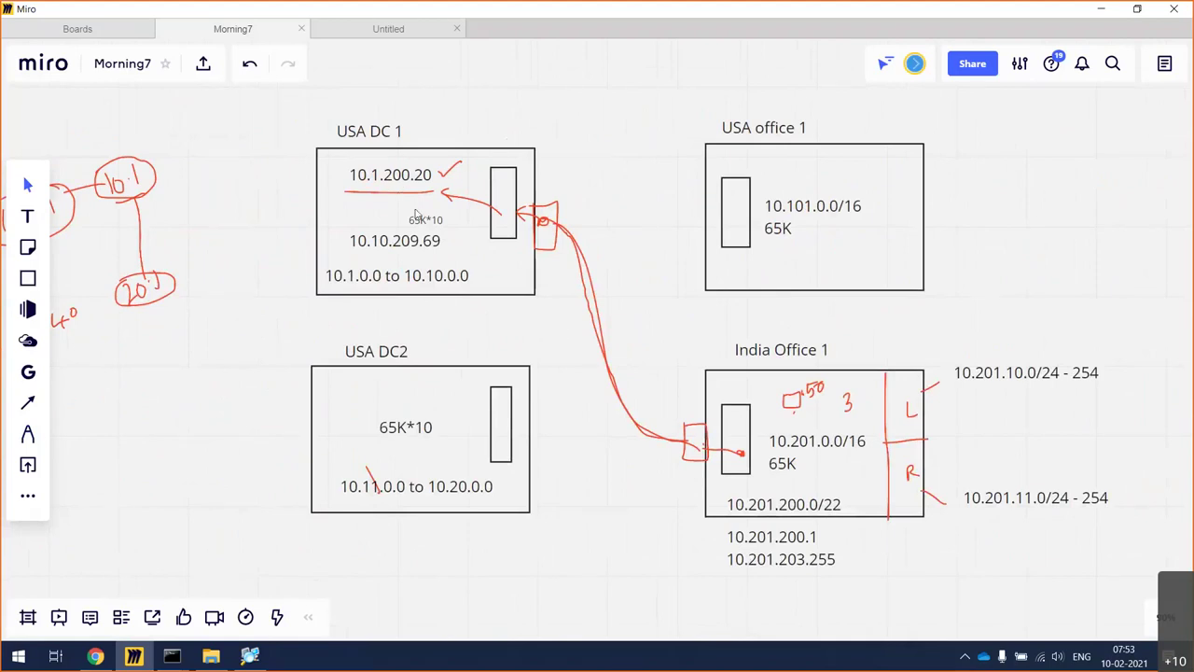
{"action": "left_click", "coordinate": [736, 440]}
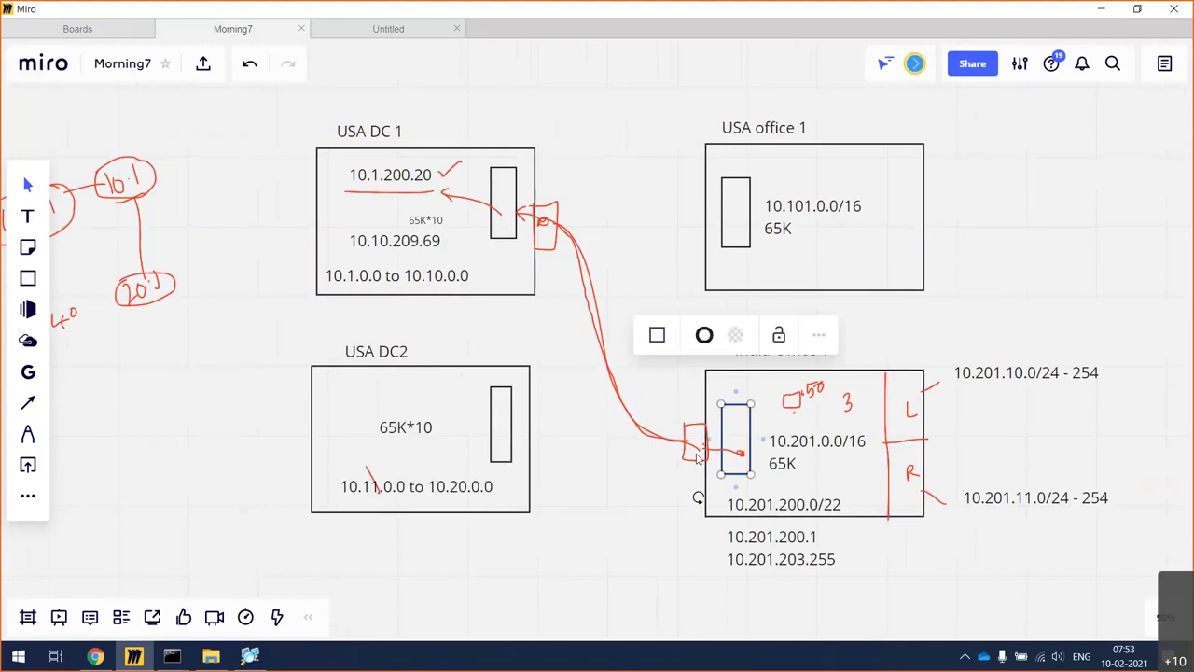
{"action": "left_click", "coordinate": [698, 454]}
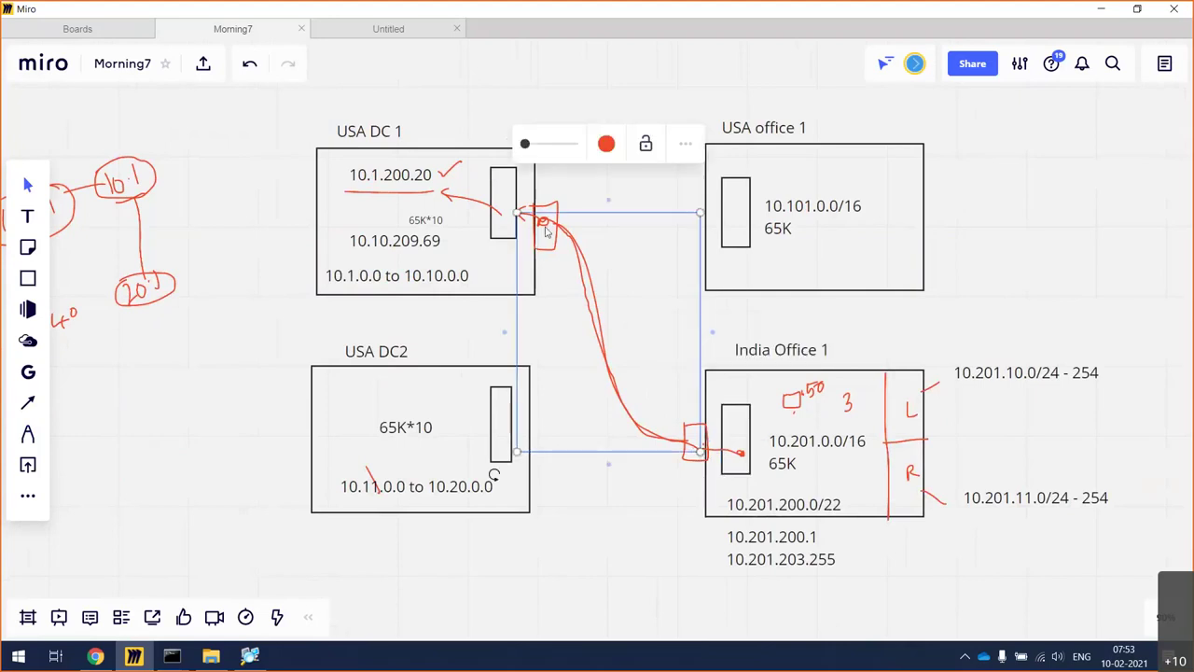
{"action": "left_click", "coordinate": [497, 199]}
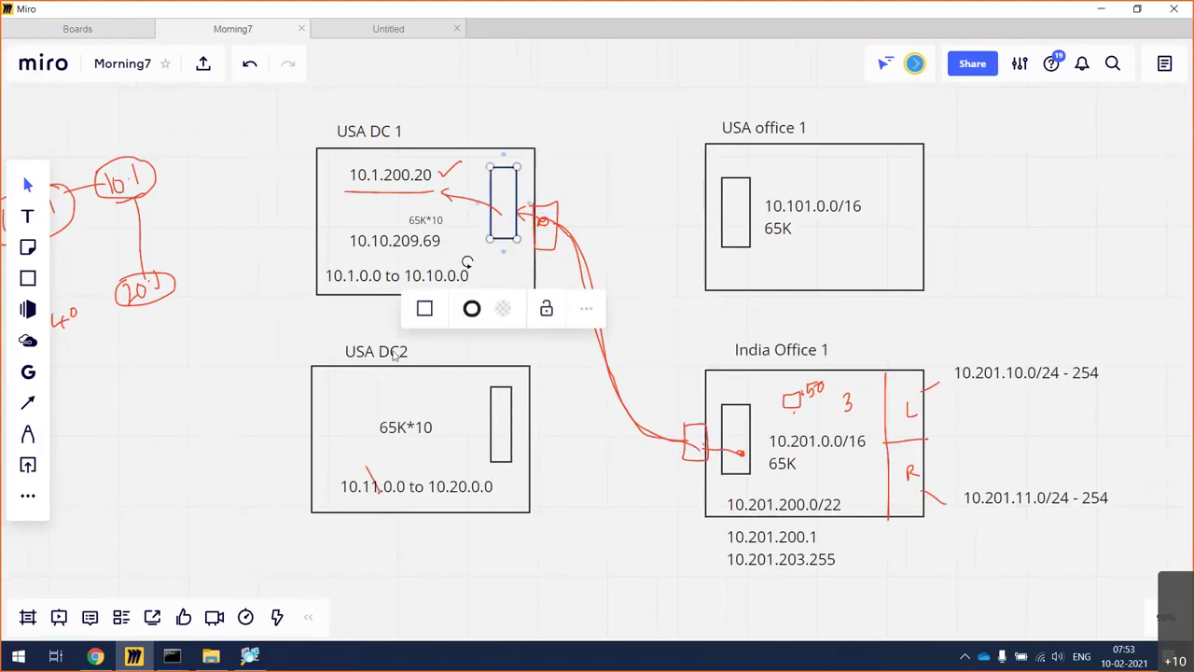
{"action": "left_click", "coordinate": [376, 193]}
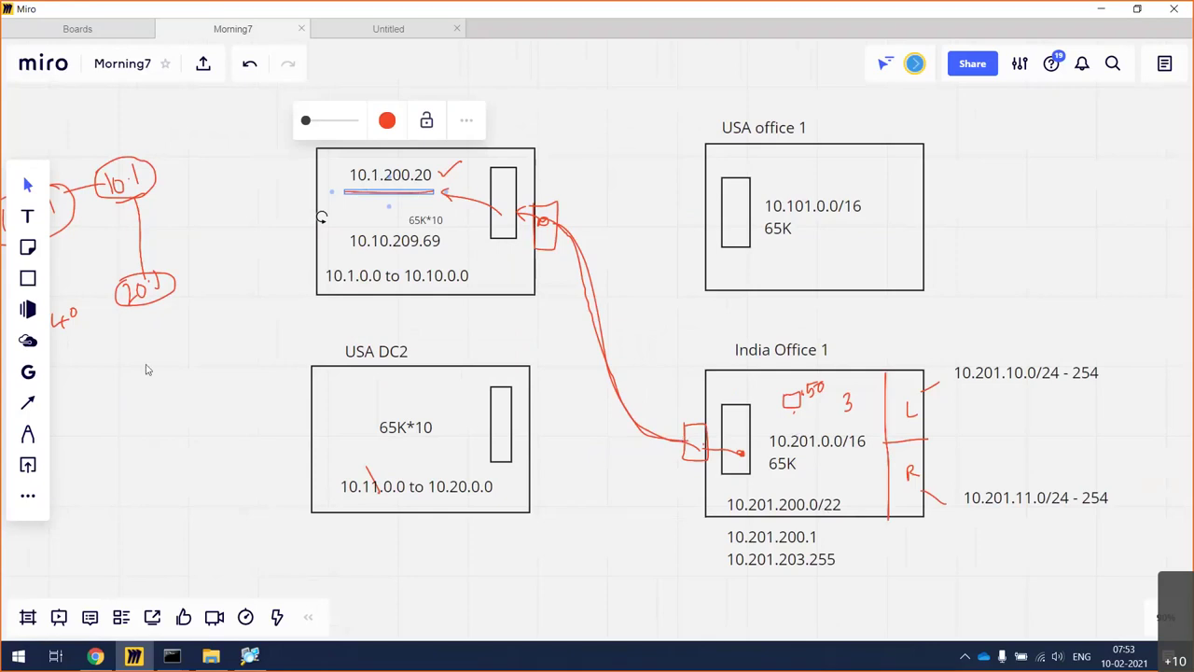
{"action": "key", "text": "p"}
{"action": "mouse_move", "coordinate": [617, 308]}
{"action": "left_mouse_down"}
{"action": "mouse_move", "coordinate": [614, 320]}
{"action": "mouse_move", "coordinate": [640, 319]}
{"action": "left_mouse_up"}
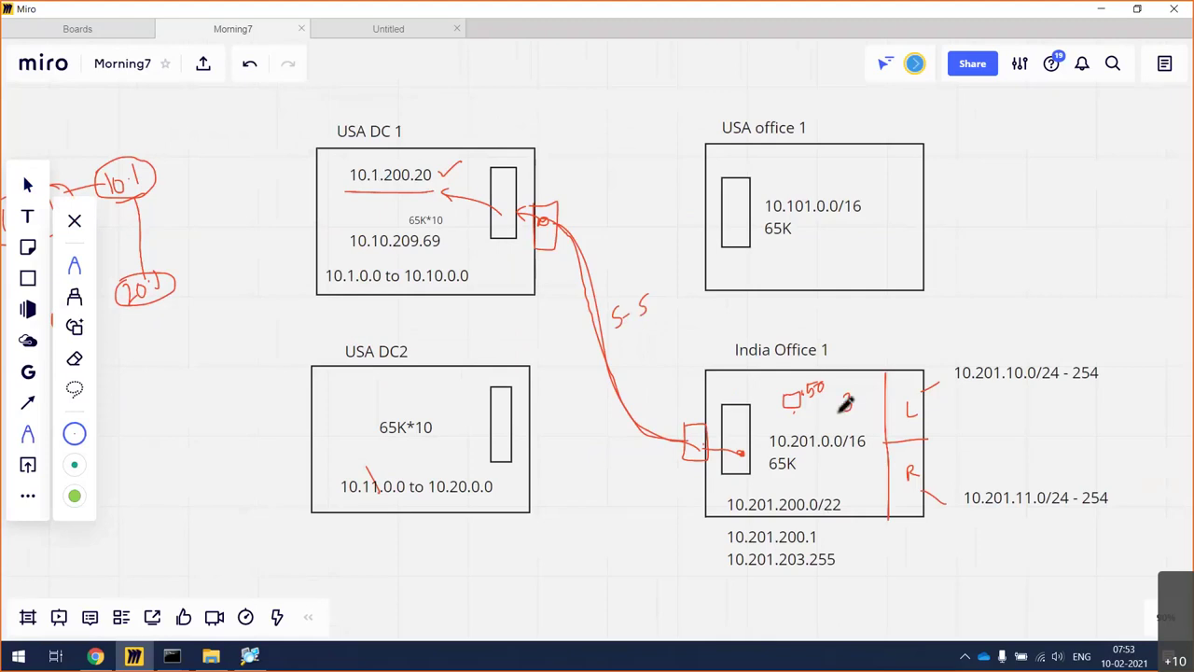
Step: Handwrite a boxed red P.S below India Office 1
{"action": "mouse_move", "coordinate": [968, 579]}
{"action": "left_mouse_down"}
{"action": "mouse_move", "coordinate": [968, 599]}
{"action": "mouse_move", "coordinate": [991, 602]}
{"action": "mouse_move", "coordinate": [1008, 571]}
{"action": "mouse_move", "coordinate": [966, 573]}
{"action": "mouse_move", "coordinate": [993, 584]}
{"action": "mouse_move", "coordinate": [983, 594]}
{"action": "left_mouse_up"}
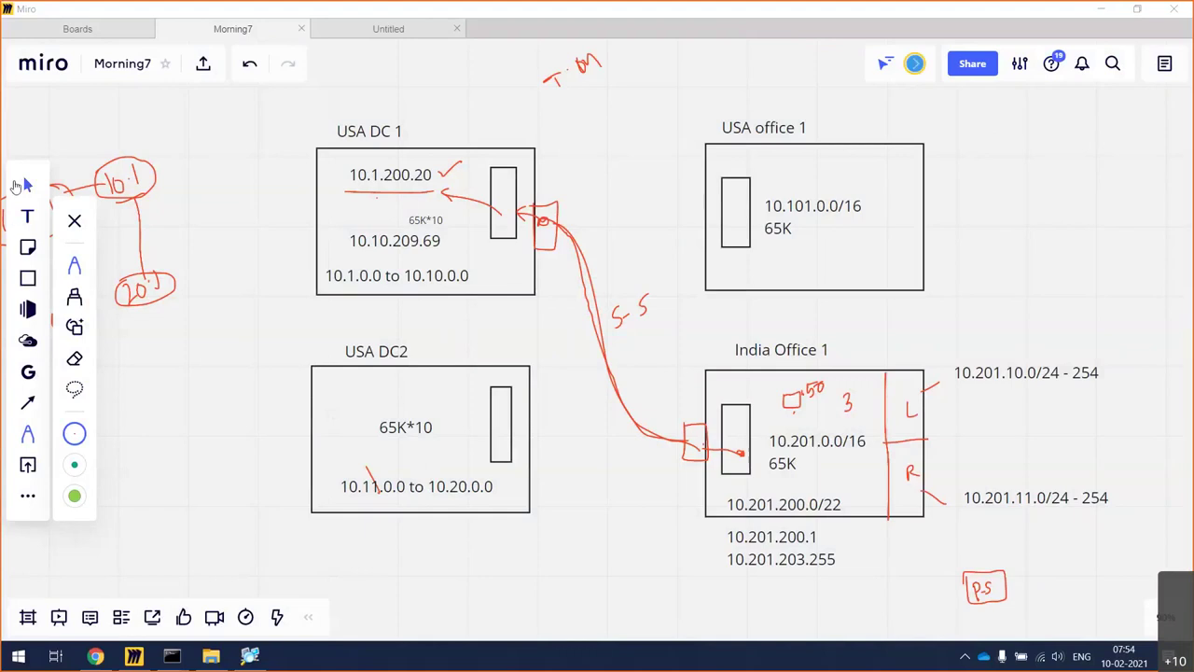
Step: Type 'Azure Networking' as a text heading in the empty space right of the diagram
{"action": "left_click", "coordinate": [19, 186]}
{"action": "left_click_drag", "start_coordinate": [587, 537], "coordinate": [290, 551]}
{"action": "left_click_drag", "start_coordinate": [933, 522], "coordinate": [458, 486]}
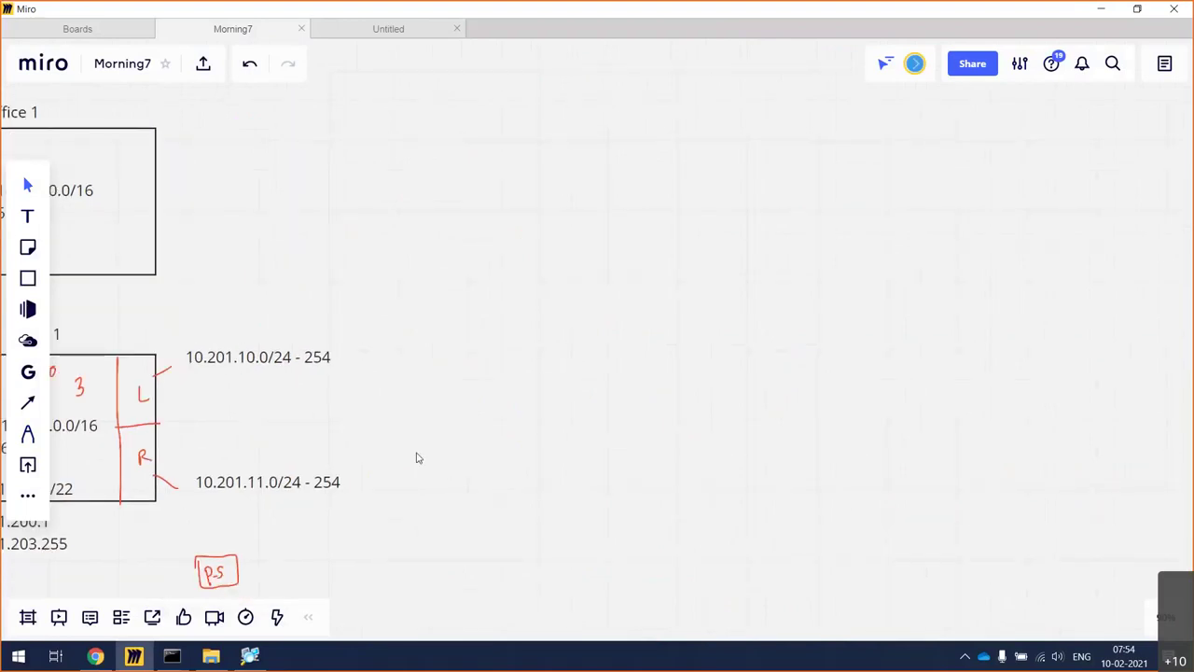
{"action": "left_click", "coordinate": [27, 217]}
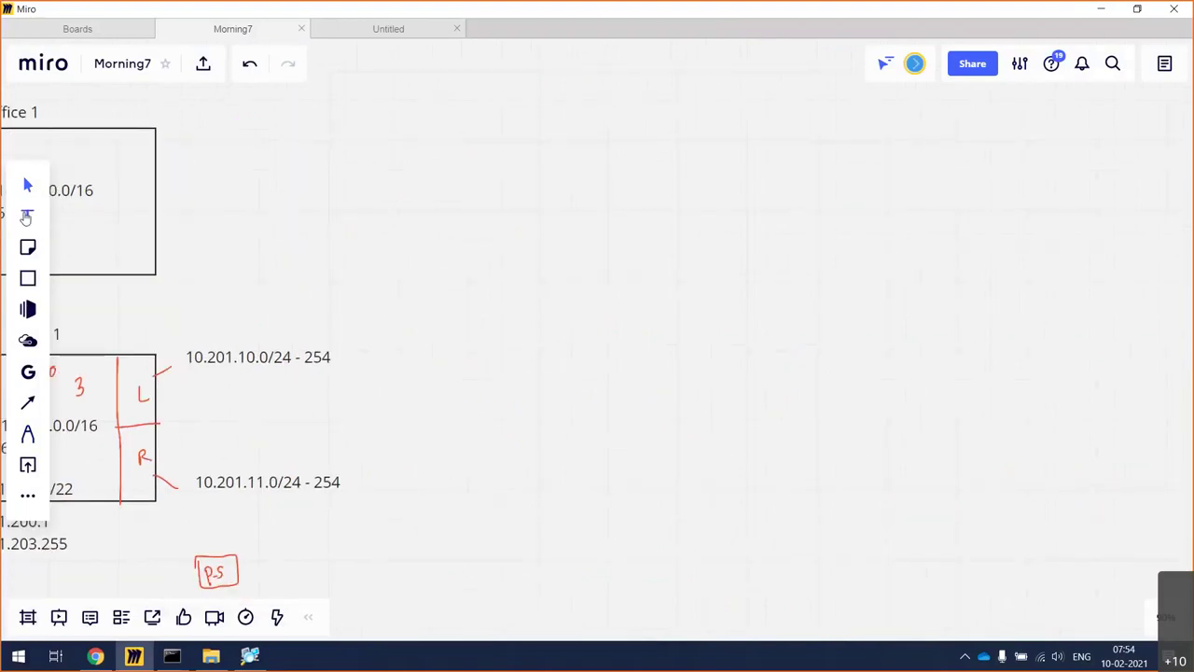
{"action": "left_click", "coordinate": [549, 102]}
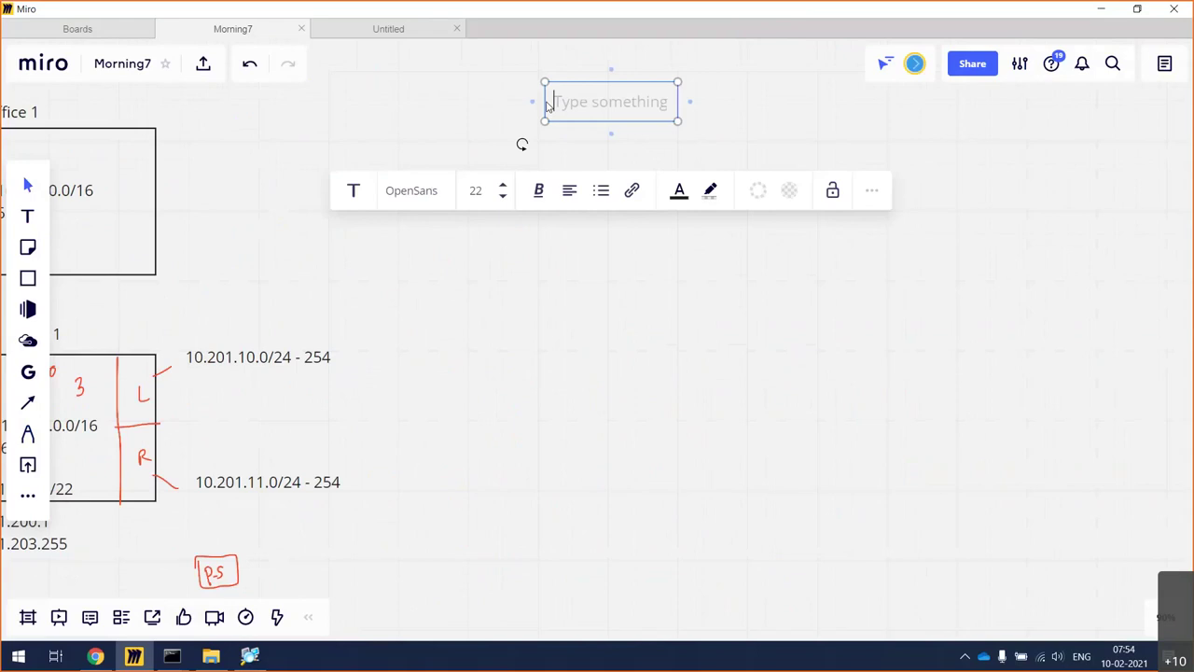
{"action": "type", "text": "Azure Networking"}
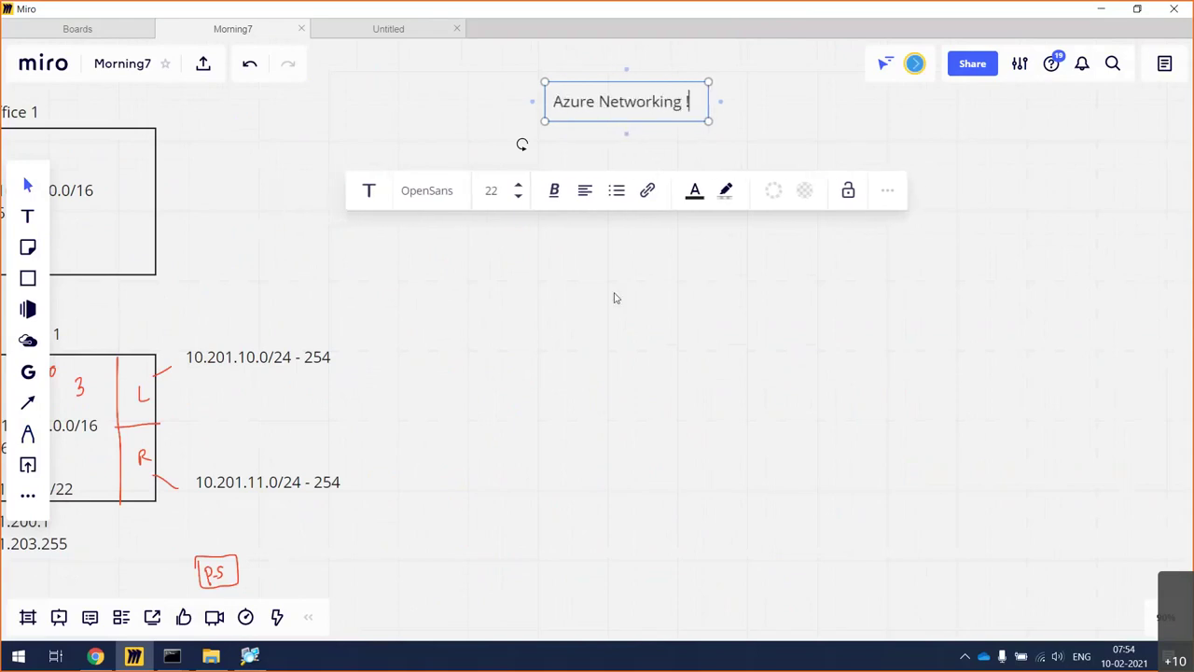
{"action": "scroll", "coordinate": [614, 297], "scroll_direction": "left", "scroll_amount": 10}
{"action": "scroll", "coordinate": [242, 453], "scroll_direction": "left", "scroll_amount": 5}
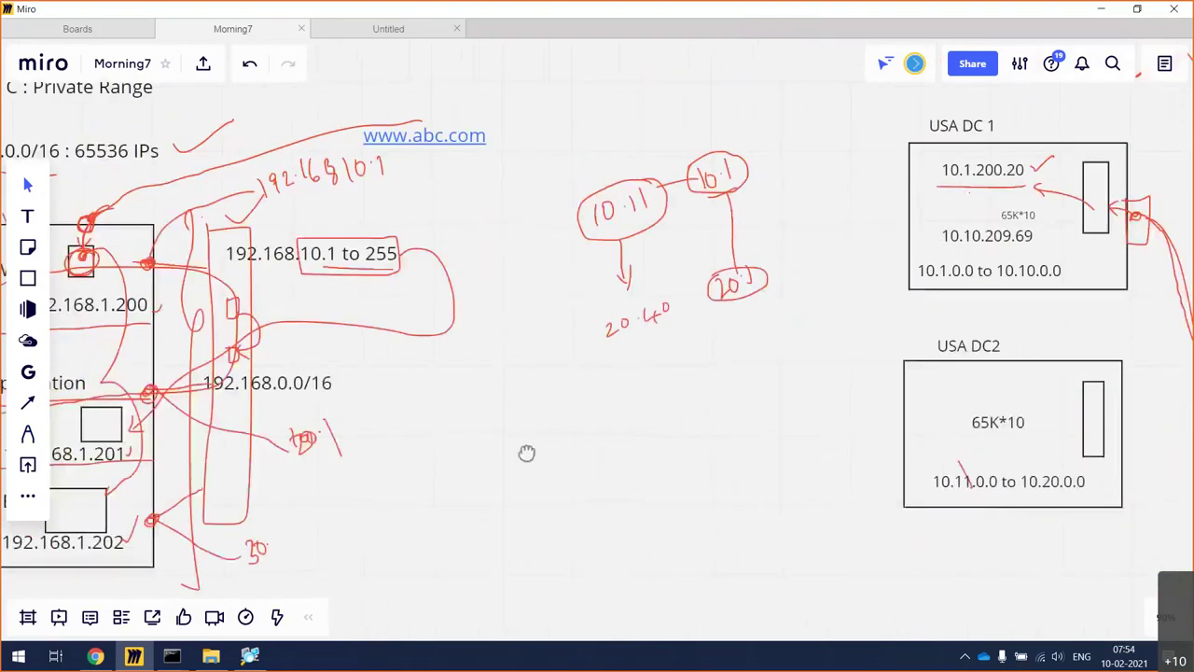
Step: Bring the 'Azure Networking !' heading back into view and begin a new text box to its right
{"action": "scroll", "coordinate": [527, 452], "scroll_direction": "left", "scroll_amount": 1}
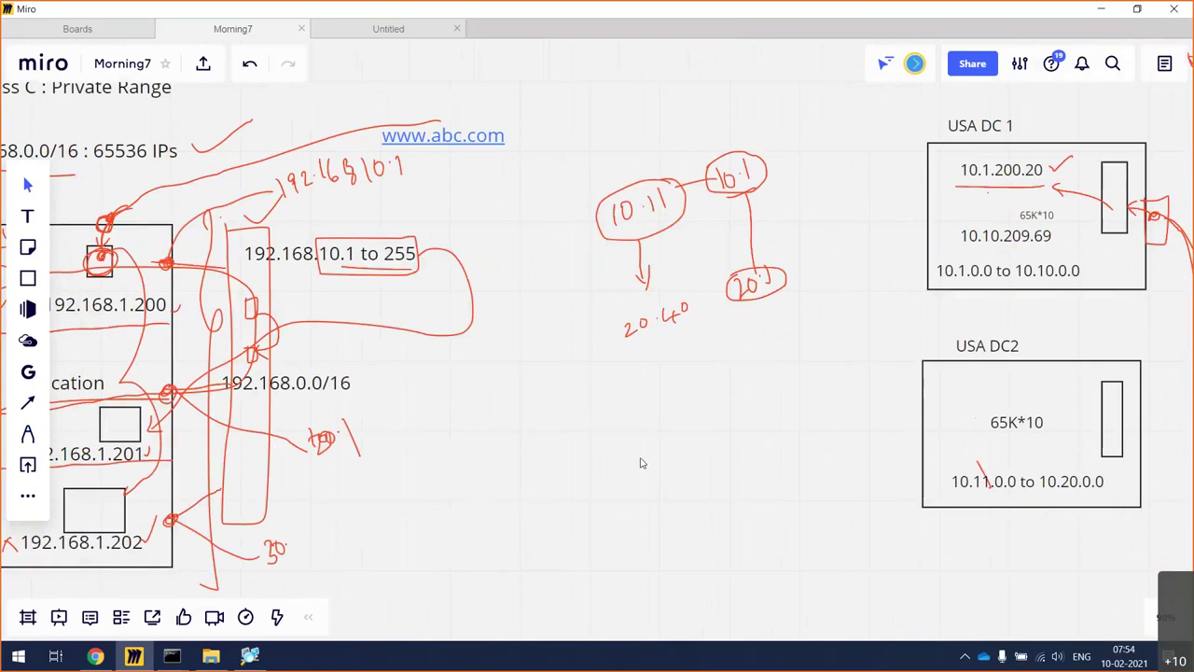
{"action": "scroll", "coordinate": [625, 465], "scroll_direction": "right", "scroll_amount": 7}
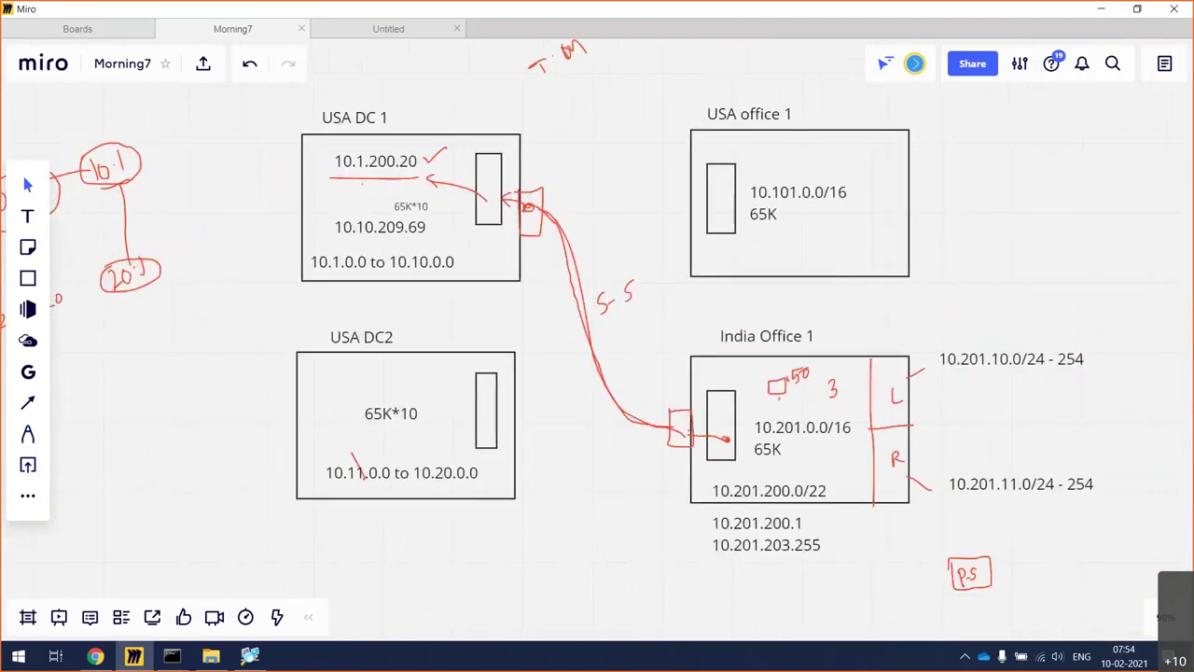
{"action": "left_click_drag", "start_coordinate": [1090, 229], "coordinate": [506, 242]}
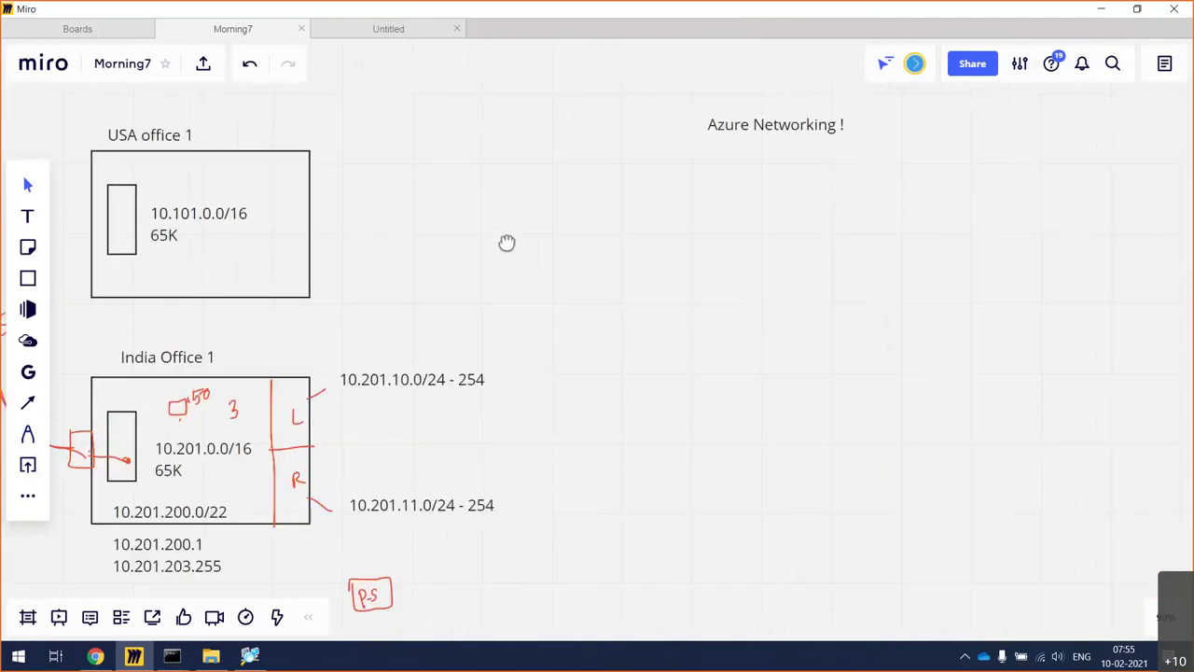
{"action": "left_click", "coordinate": [797, 135]}
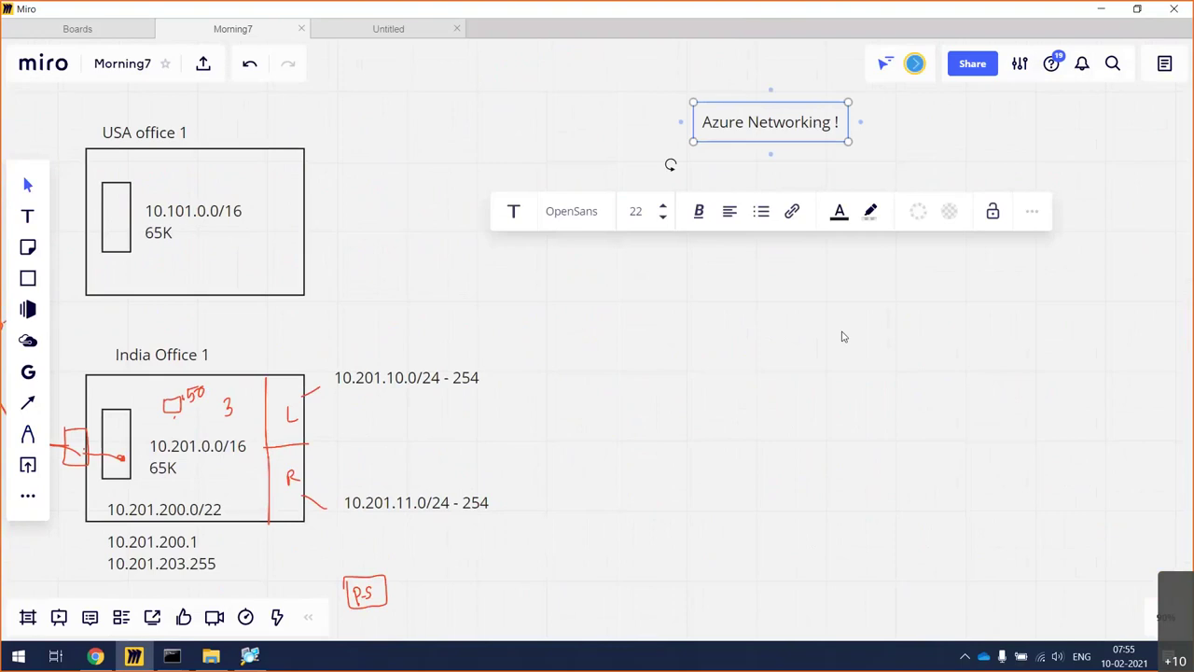
{"action": "left_click_drag", "start_coordinate": [839, 379], "coordinate": [756, 373]}
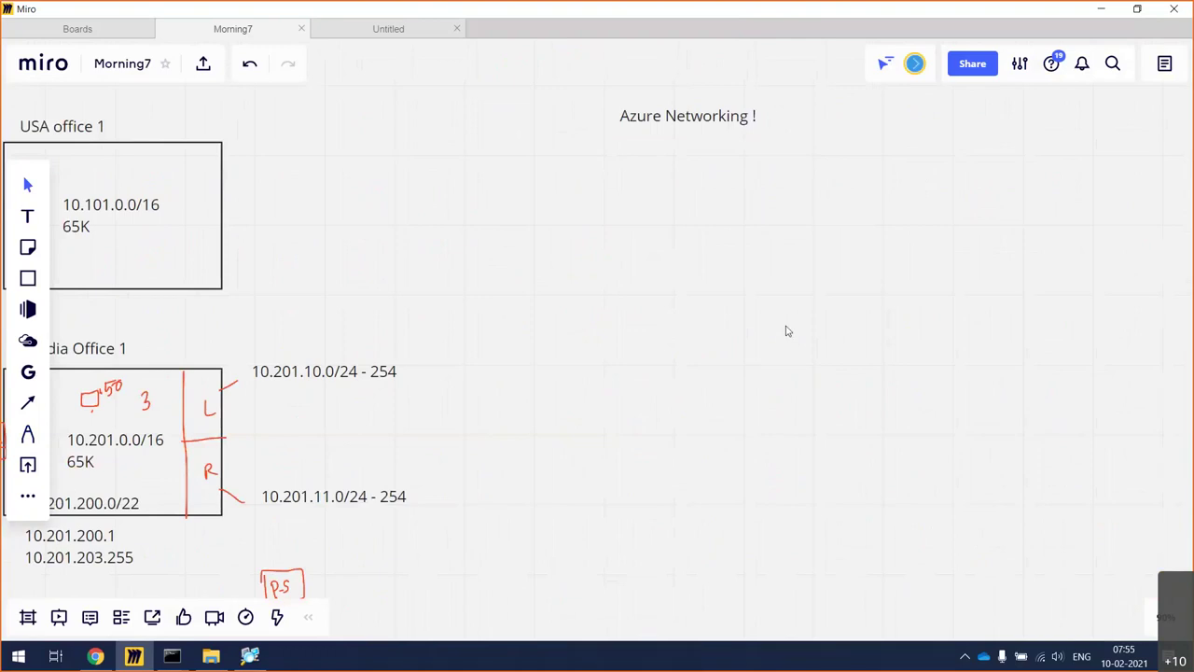
{"action": "key", "text": "t"}
{"action": "left_click", "coordinate": [919, 114]}
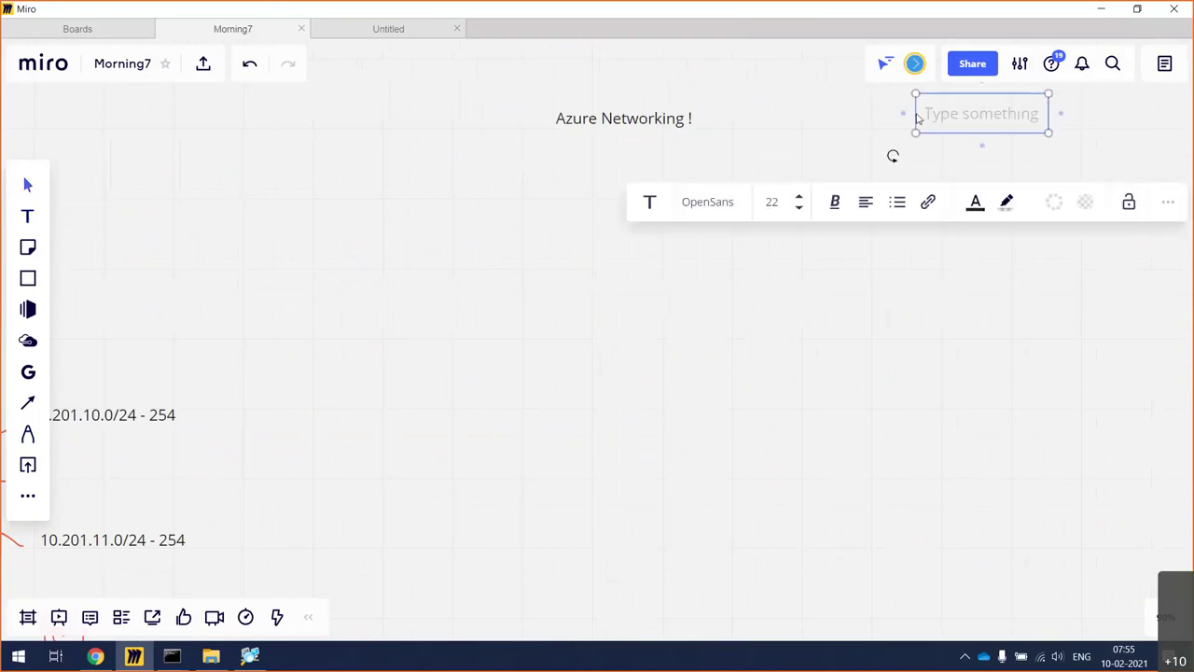
Step: Type the numbered list '1. T ID', '2. Sub', '3. RG' and move it to the upper left
{"action": "type", "text": "1. T"}
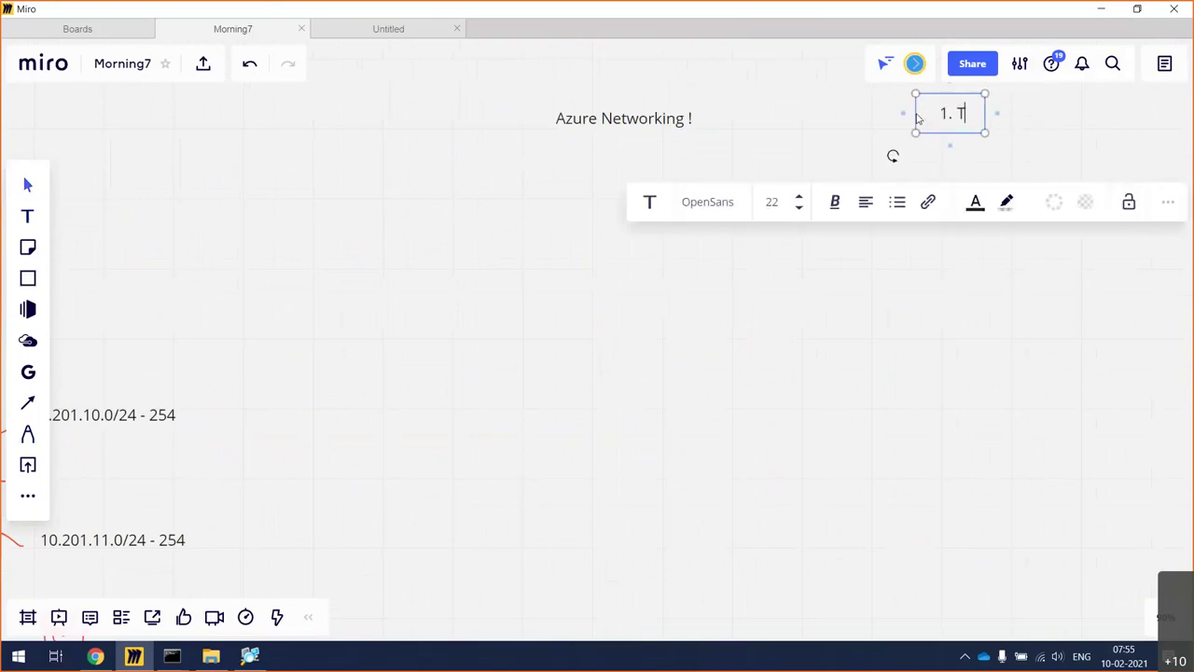
{"action": "type", "text": "lD"}
{"action": "key", "text": "BackSpace"}
{"action": "key", "text": "BackSpace"}
{"action": "type", "text": "ID"}
{"action": "key", "text": "Return"}
{"action": "type", "text": "Sub"}
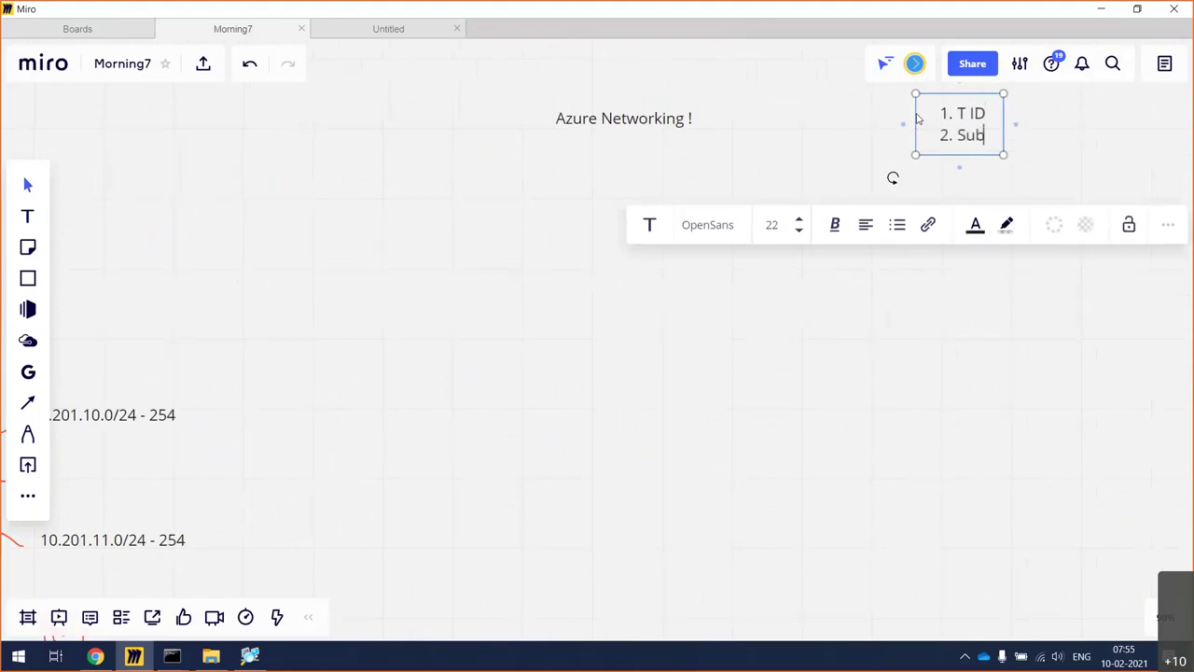
{"action": "key", "text": "Return"}
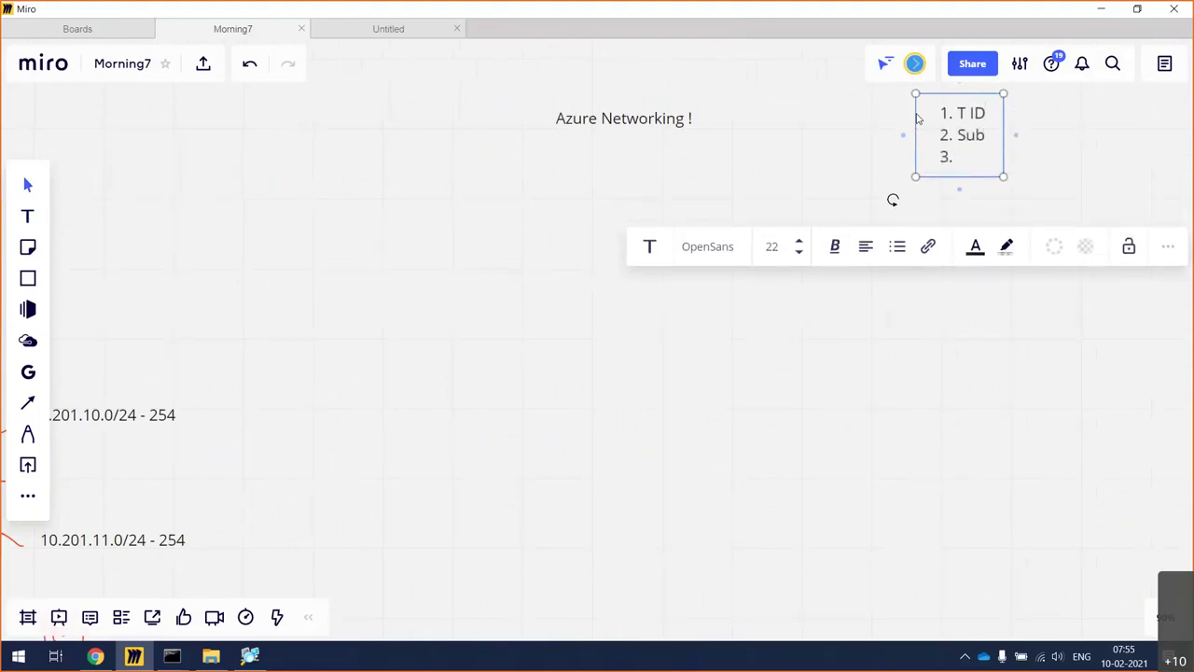
{"action": "type", "text": "RG"}
{"action": "key", "text": "BackSpace"}
{"action": "type", "text": "e"}
{"action": "key", "text": "BackSpace"}
{"action": "type", "text": "G"}
{"action": "left_click", "coordinate": [1038, 412]}
{"action": "left_click_drag", "start_coordinate": [960, 189], "coordinate": [327, 128]}
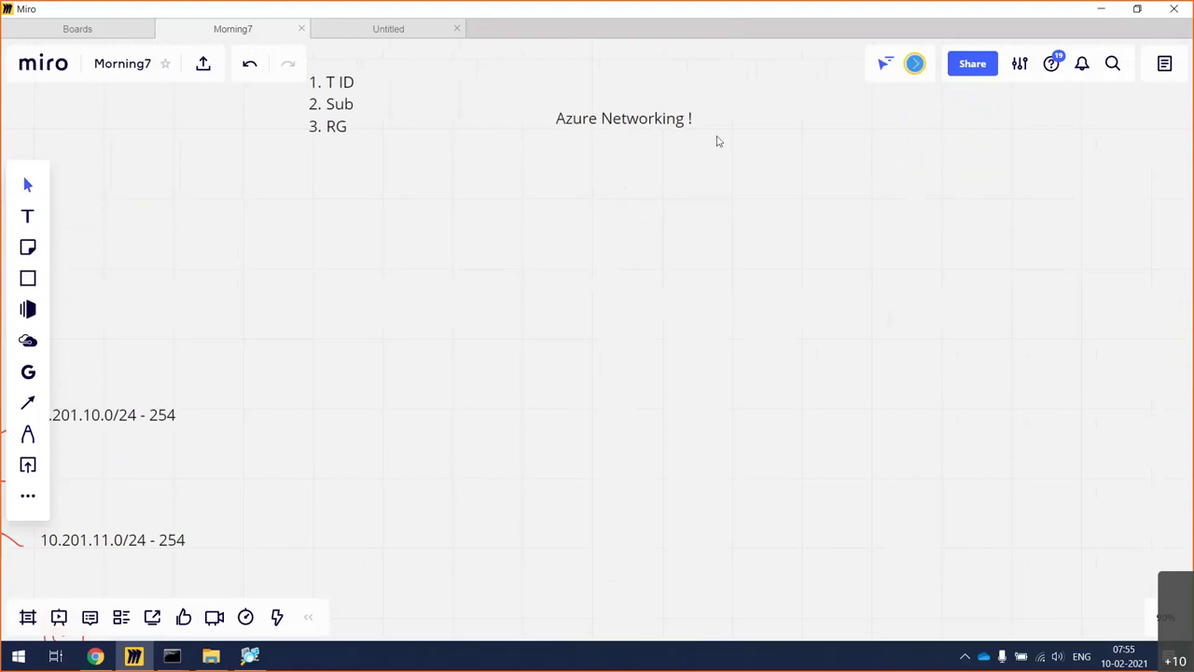
Step: In the Azure portal in Chrome, open Resource groups, then open a new browser tab
{"action": "left_click", "coordinate": [95, 657]}
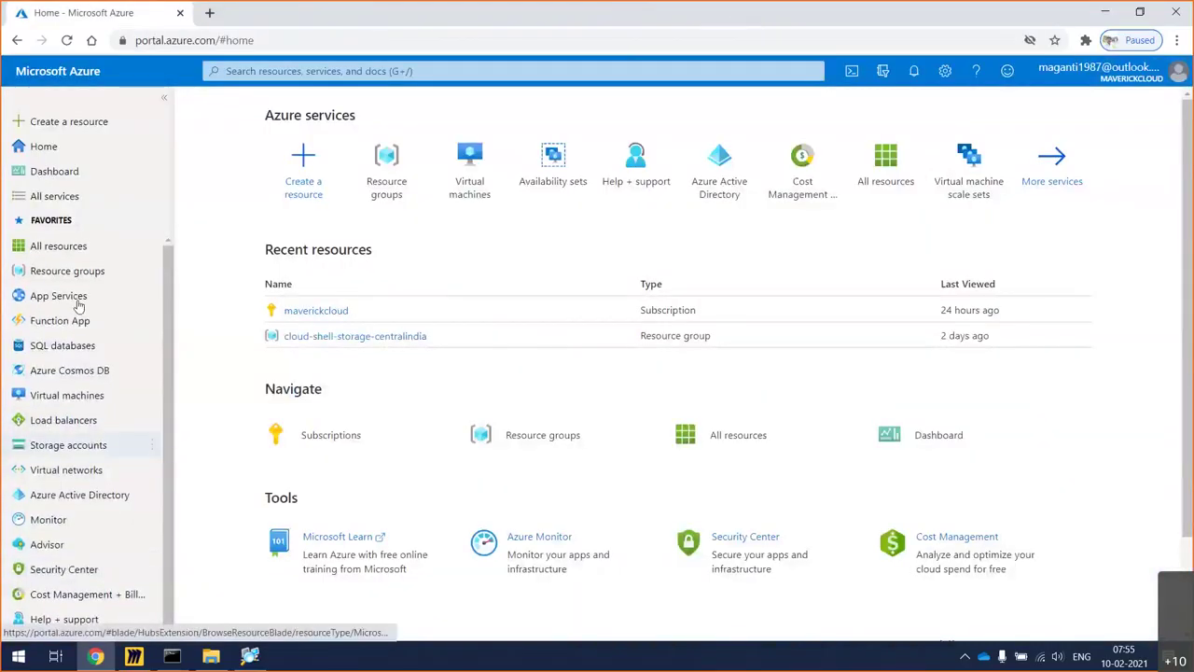
{"action": "left_click", "coordinate": [71, 271]}
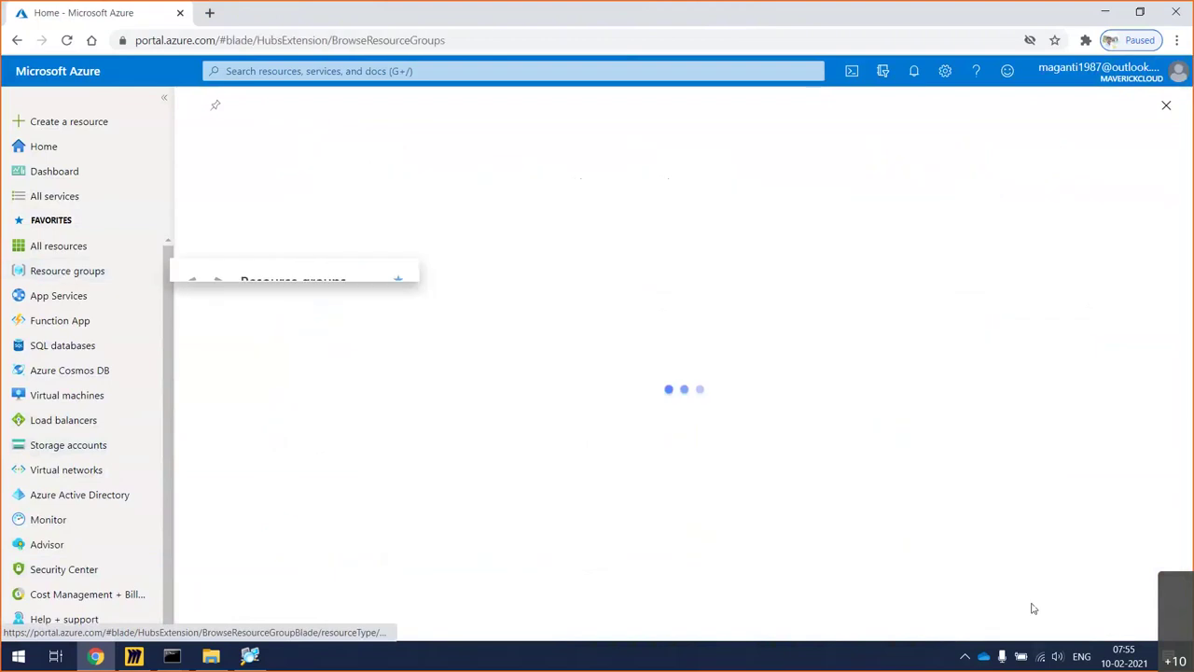
{"action": "left_click", "coordinate": [1041, 657]}
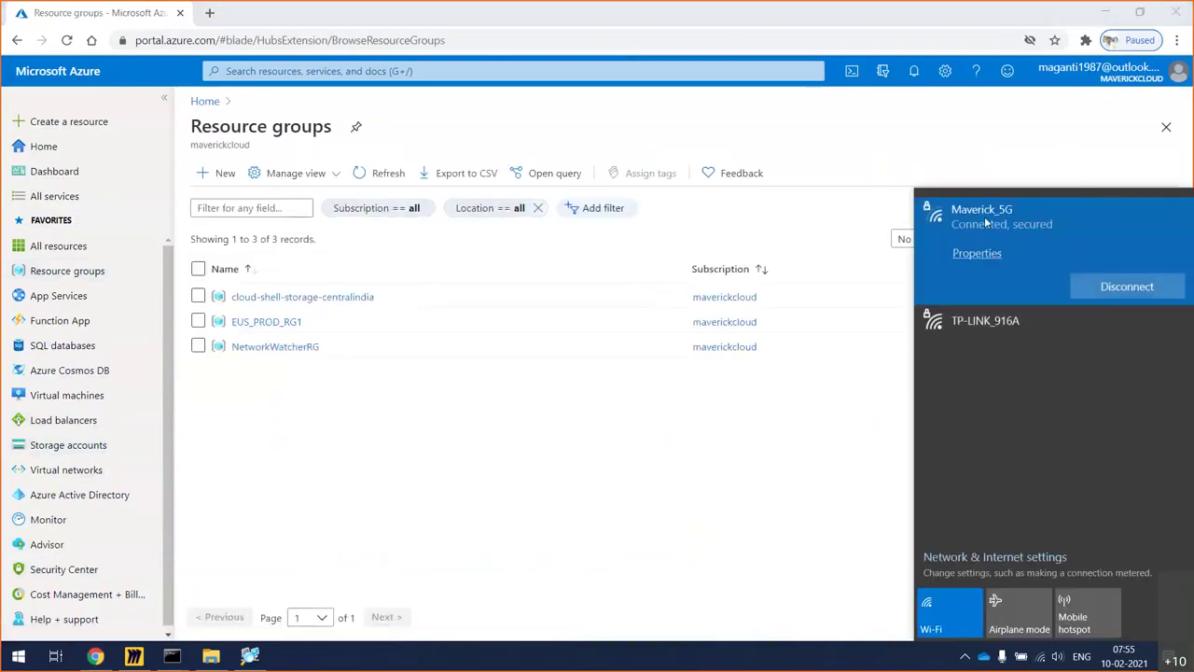
{"action": "left_click", "coordinate": [205, 14]}
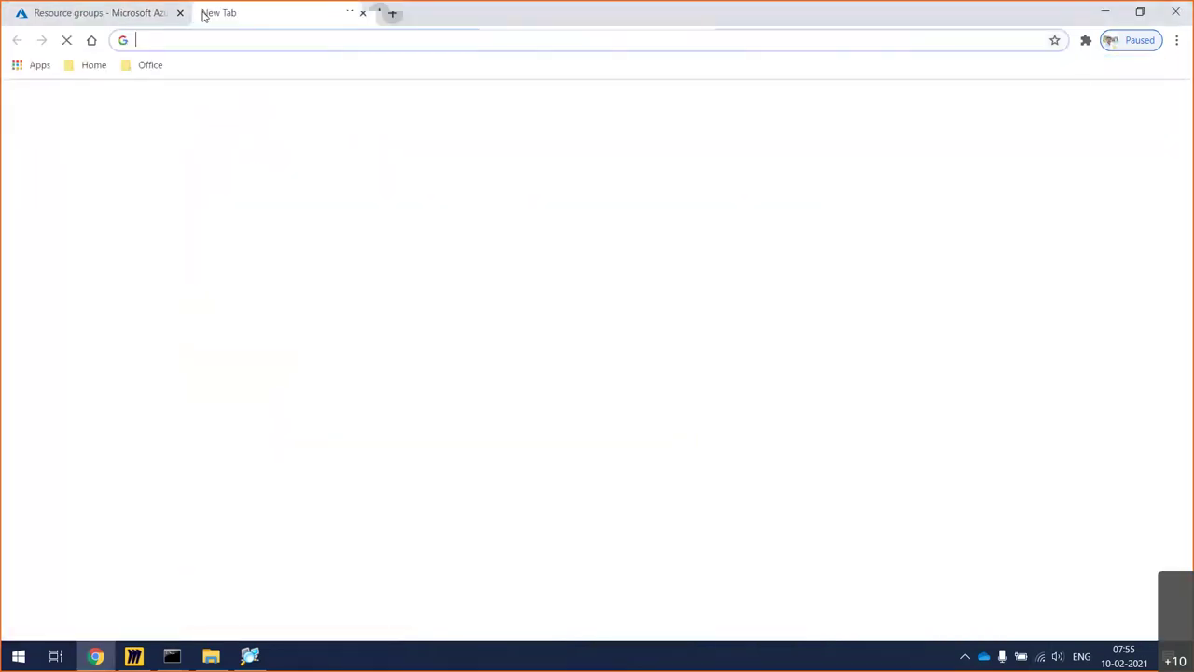
Step: Run the fast.com speed test, check the TP-LINK_916A Wi-Fi, and rerun it to reach 87 Mbps
{"action": "type", "text": "fa"}
{"action": "key", "text": "Return"}
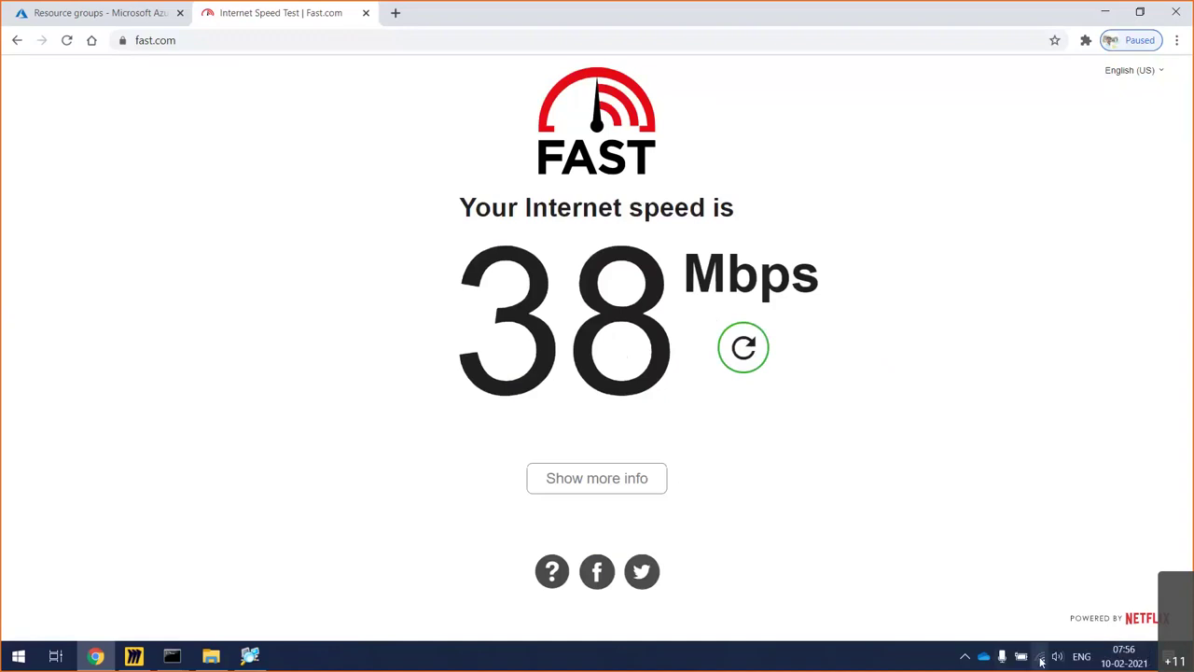
{"action": "left_click", "coordinate": [1041, 662]}
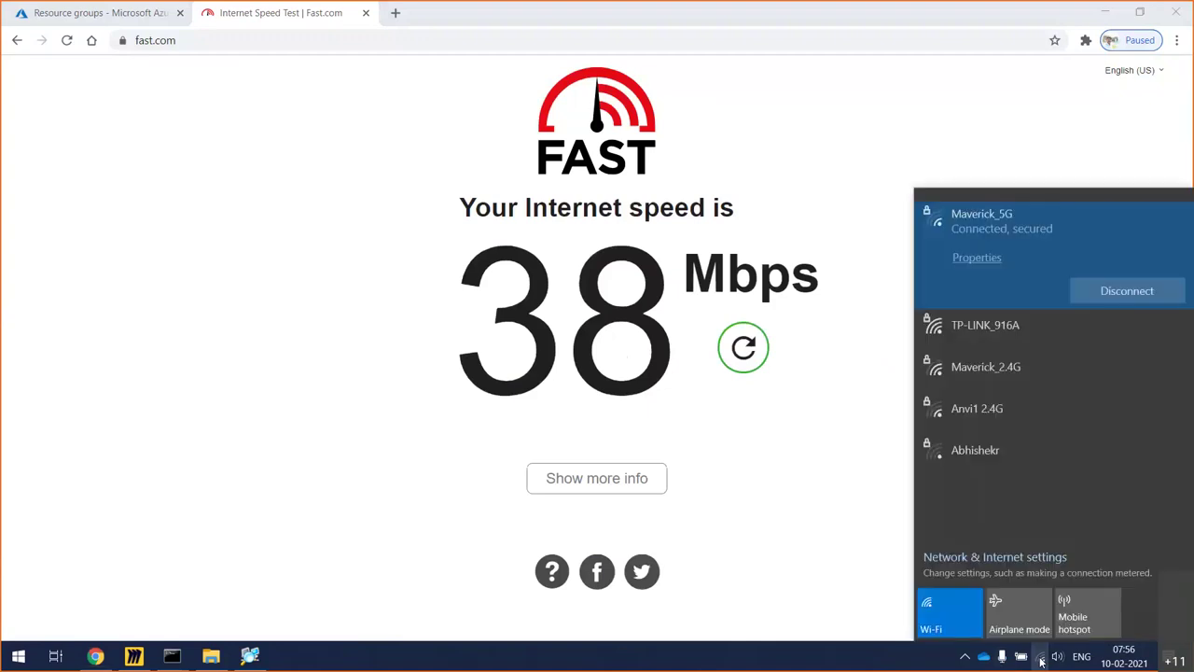
{"action": "left_click", "coordinate": [1094, 332]}
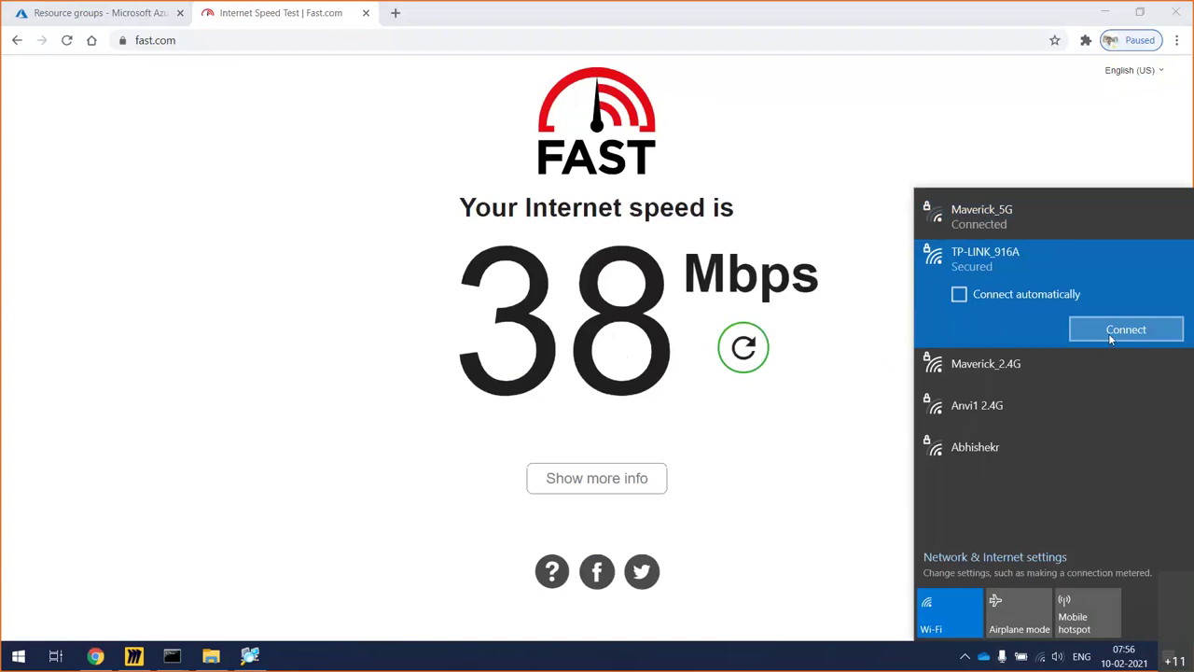
{"action": "left_click", "coordinate": [874, 419]}
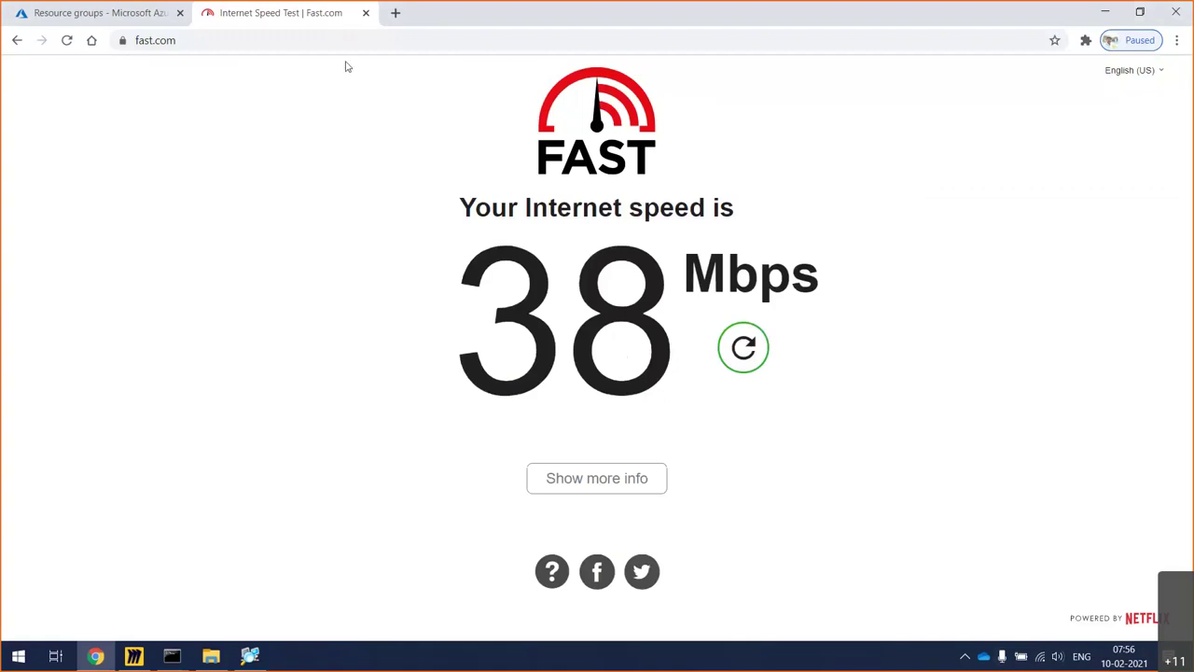
{"action": "left_click", "coordinate": [747, 347]}
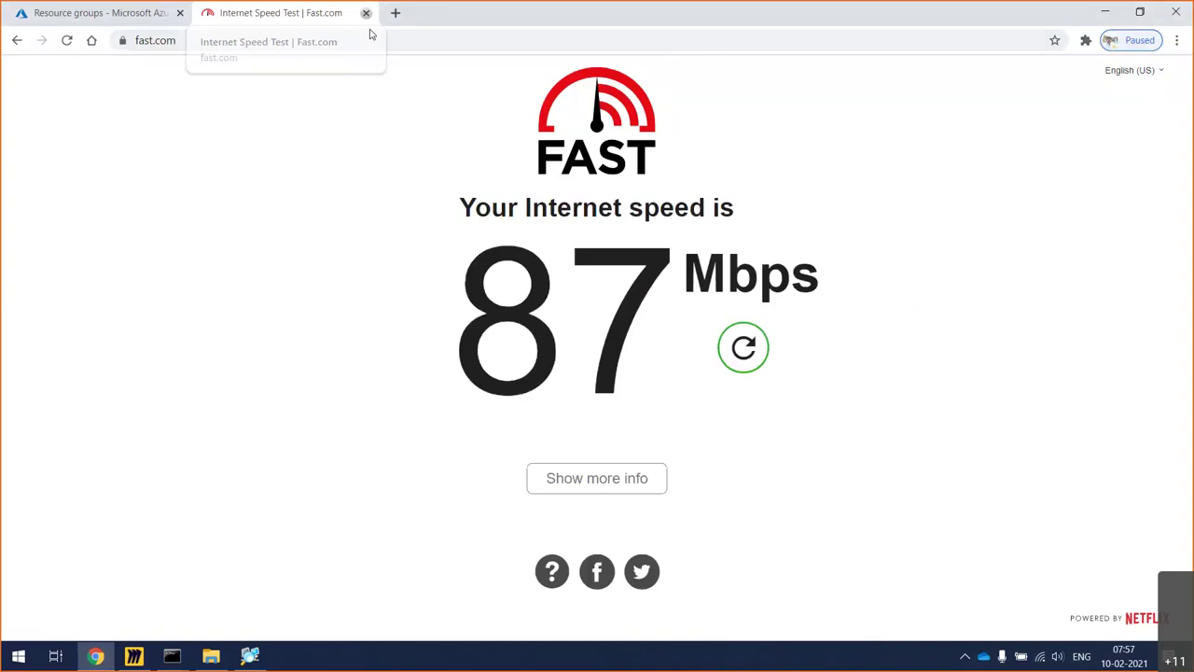
{"action": "left_click", "coordinate": [367, 14]}
Step: Back in Miro, nudge the numbered list up and left and widen its box
{"action": "key", "text": "alt+Tab"}
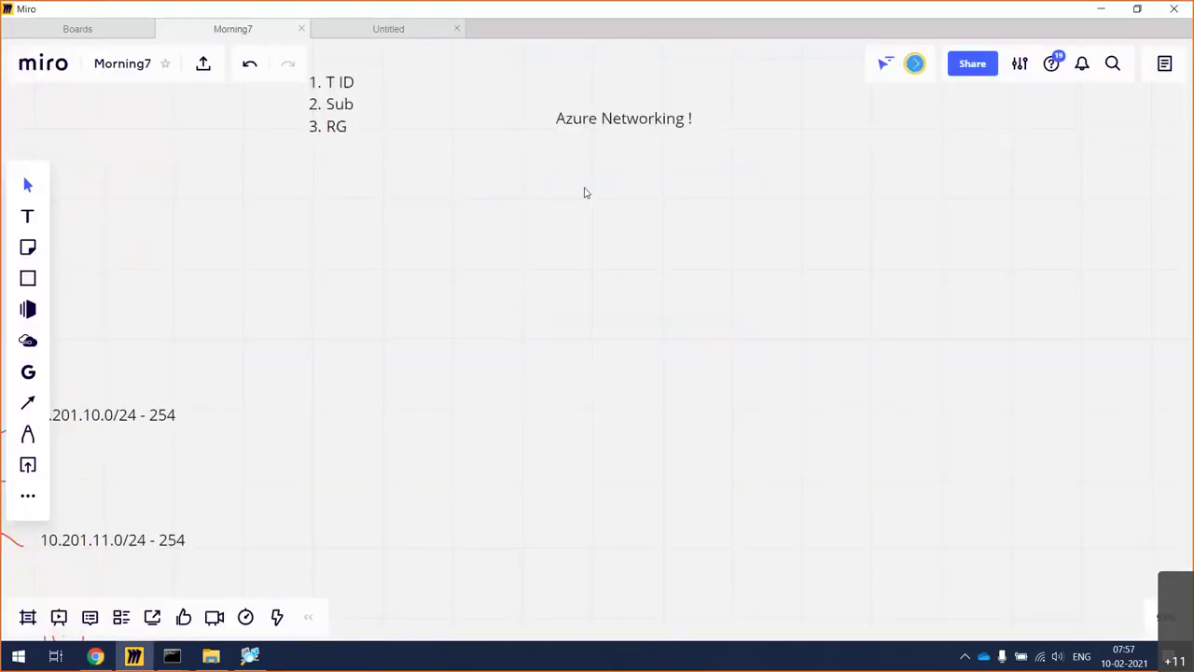
{"action": "left_click_drag", "start_coordinate": [279, 148], "coordinate": [386, 131]}
{"action": "left_click", "coordinate": [260, 105]}
Step: Append ' - Register', ' - get' and ' - Create' to the T ID, Sub and RG items
{"action": "left_click", "coordinate": [300, 133]}
{"action": "left_click", "coordinate": [275, 103]}
{"action": "type", "text": "-"}
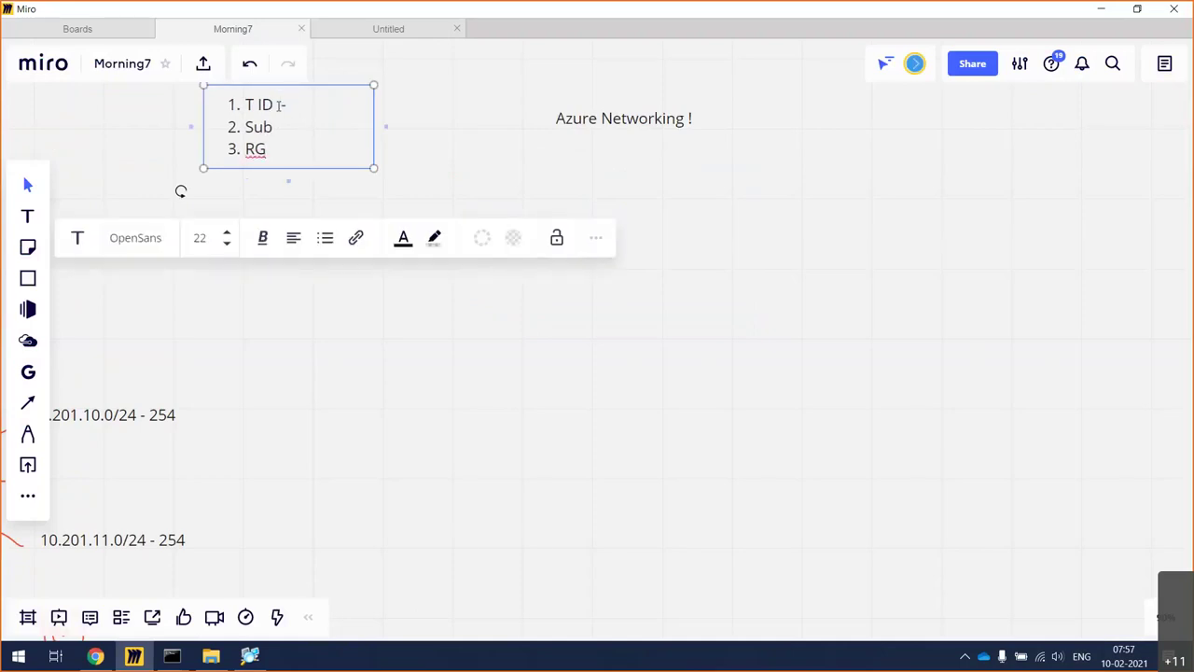
{"action": "type", "text": " Register"}
{"action": "left_click", "coordinate": [283, 125]}
{"action": "type", "text": "- get"}
{"action": "left_click", "coordinate": [296, 146]}
{"action": "type", "text": "- Create"}
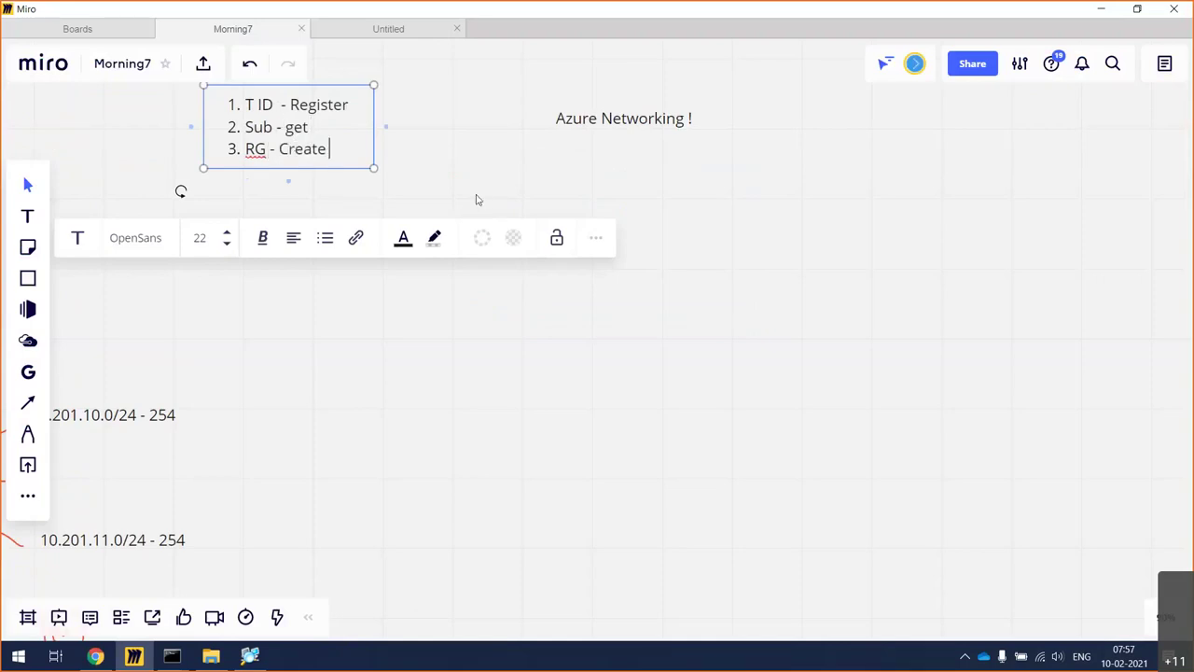
{"action": "left_click", "coordinate": [476, 199]}
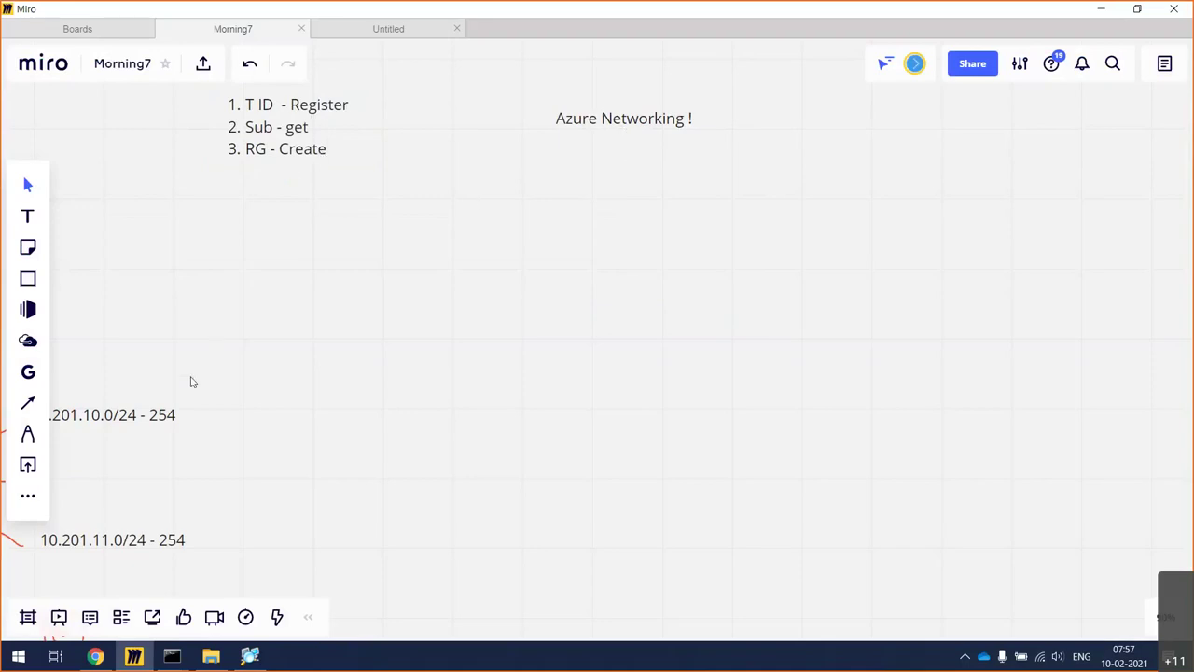
{"action": "left_click", "coordinate": [35, 283]}
Step: Search Google for 'azure regions' in a new Chrome tab
{"action": "key", "text": "alt+Tab"}
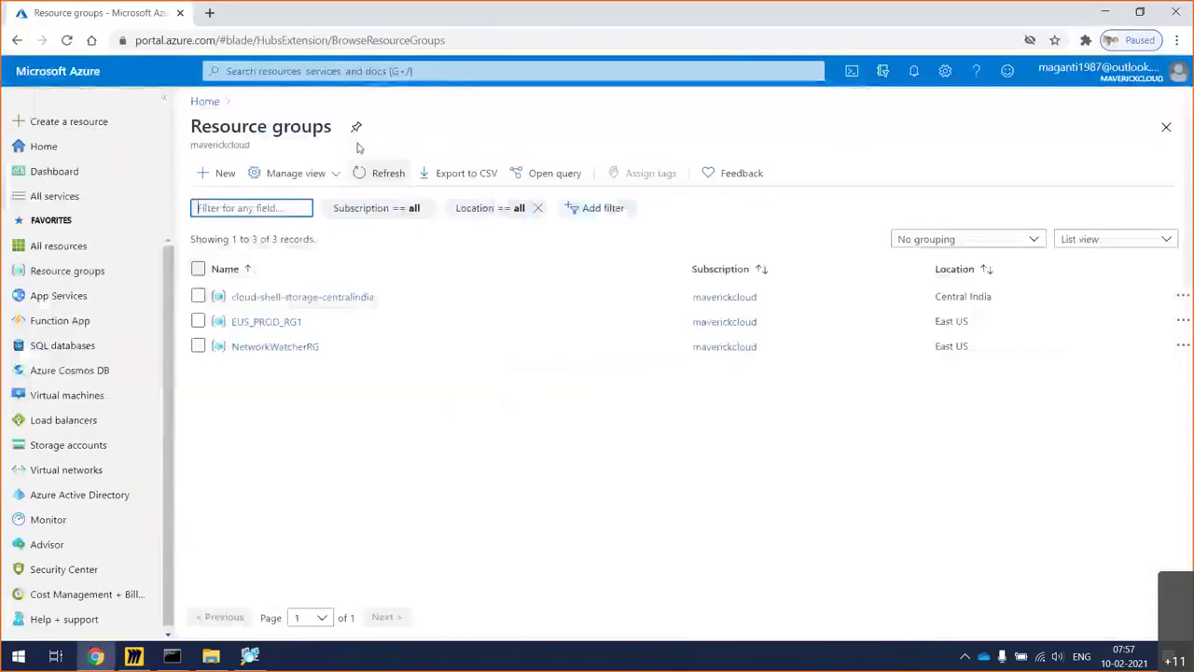
{"action": "left_click", "coordinate": [395, 13]}
{"action": "type", "text": "azure regio"}
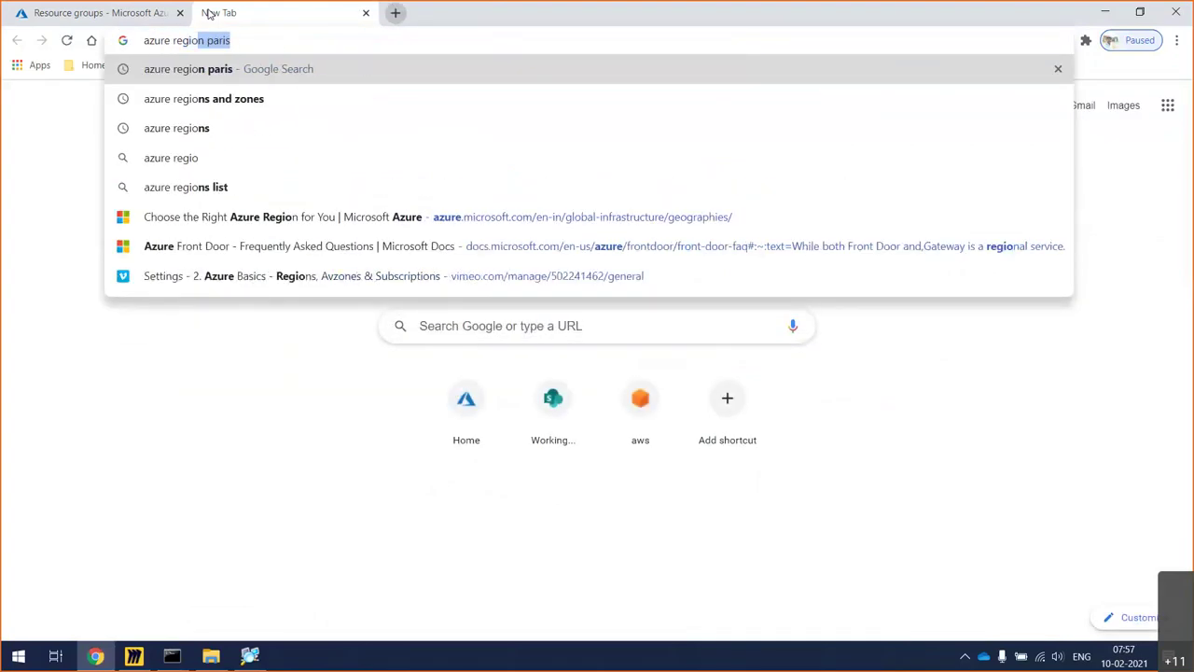
{"action": "type", "text": "n pari"}
{"action": "key", "text": "BackSpace"}
{"action": "key", "text": "BackSpace"}
{"action": "key", "text": "BackSpace"}
{"action": "key", "text": "BackSpace"}
{"action": "key", "text": "BackSpace"}
{"action": "type", "text": "s"}
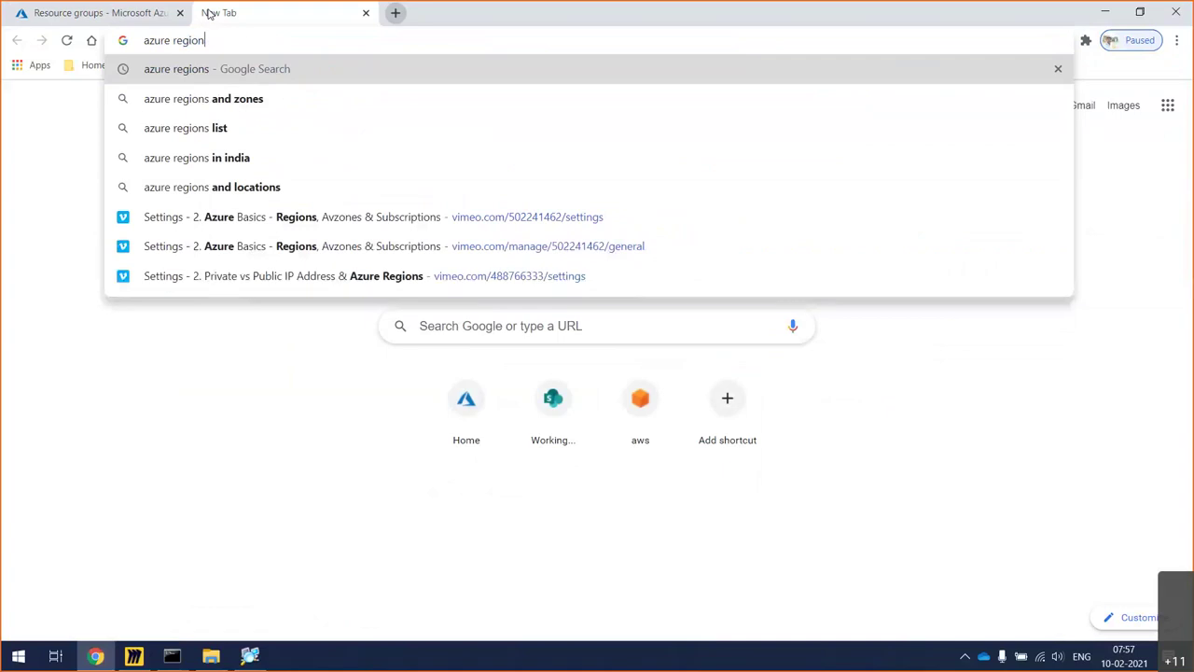
{"action": "key", "text": "Return"}
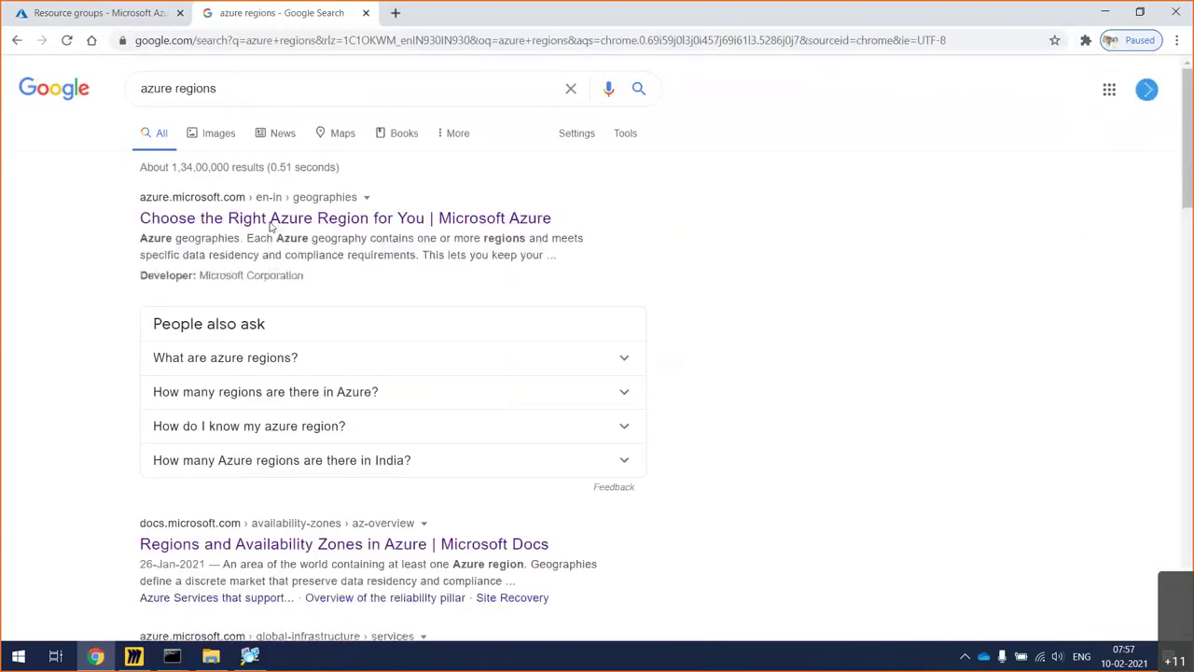
Step: Open the 'Choose the Right Azure Region for You' page, view its region map, then return to Miro
{"action": "left_click", "coordinate": [270, 220]}
{"action": "scroll", "coordinate": [491, 312], "scroll_direction": "down", "scroll_amount": 5}
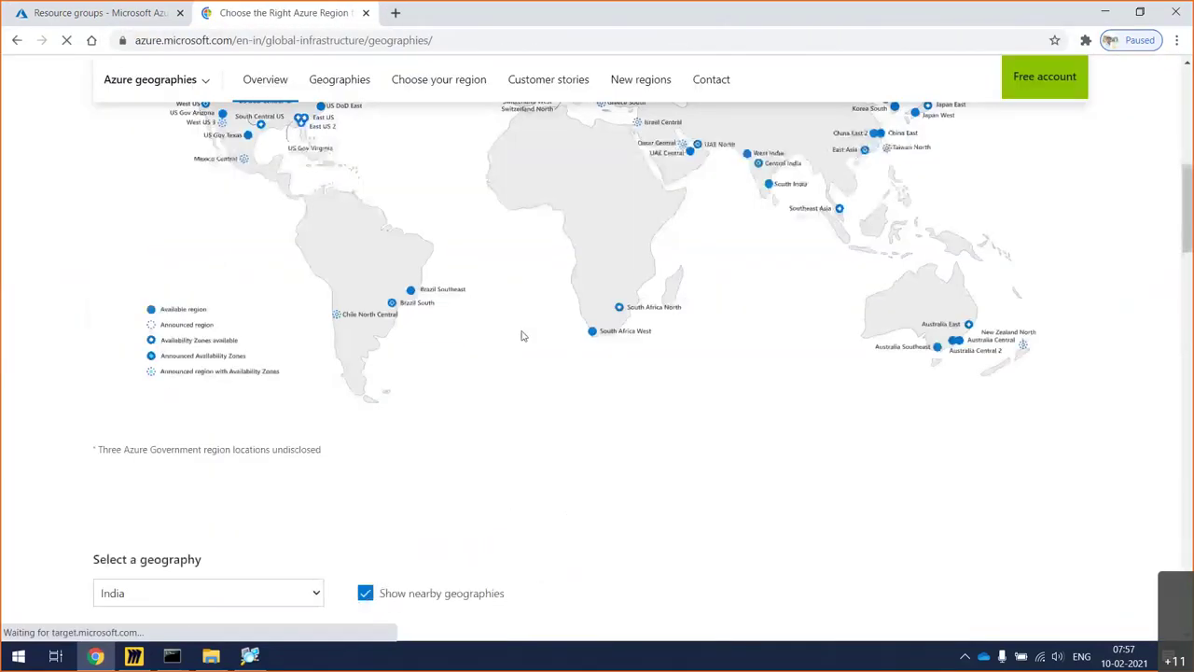
{"action": "scroll", "coordinate": [280, 299], "scroll_direction": "up", "scroll_amount": 1}
{"action": "scroll", "coordinate": [280, 322], "scroll_direction": "up", "scroll_amount": 2}
{"action": "scroll", "coordinate": [186, 308], "scroll_direction": "down", "scroll_amount": 1}
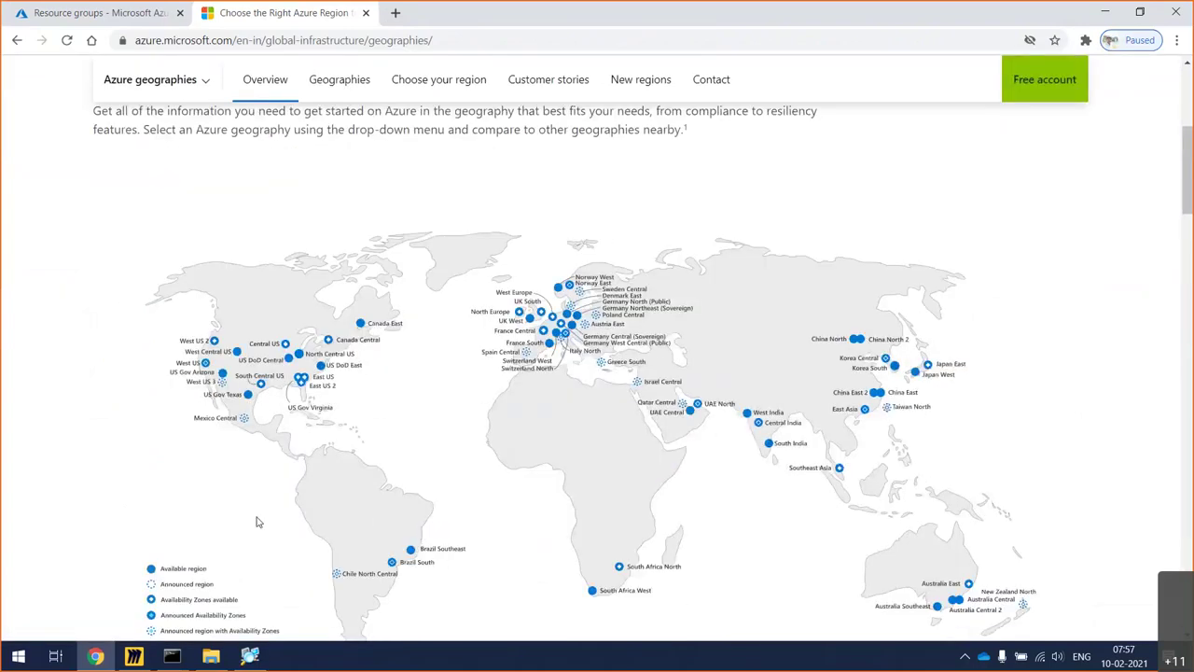
{"action": "scroll", "coordinate": [401, 440], "scroll_direction": "down", "scroll_amount": 3}
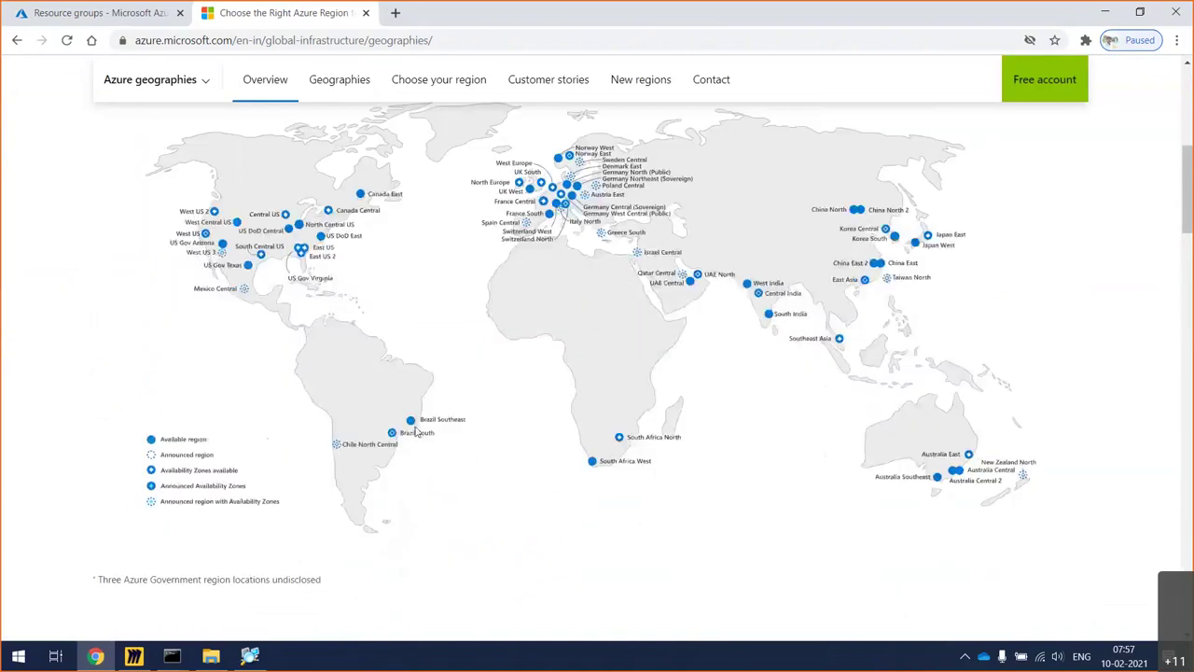
{"action": "scroll", "coordinate": [415, 434], "scroll_direction": "up", "scroll_amount": 1}
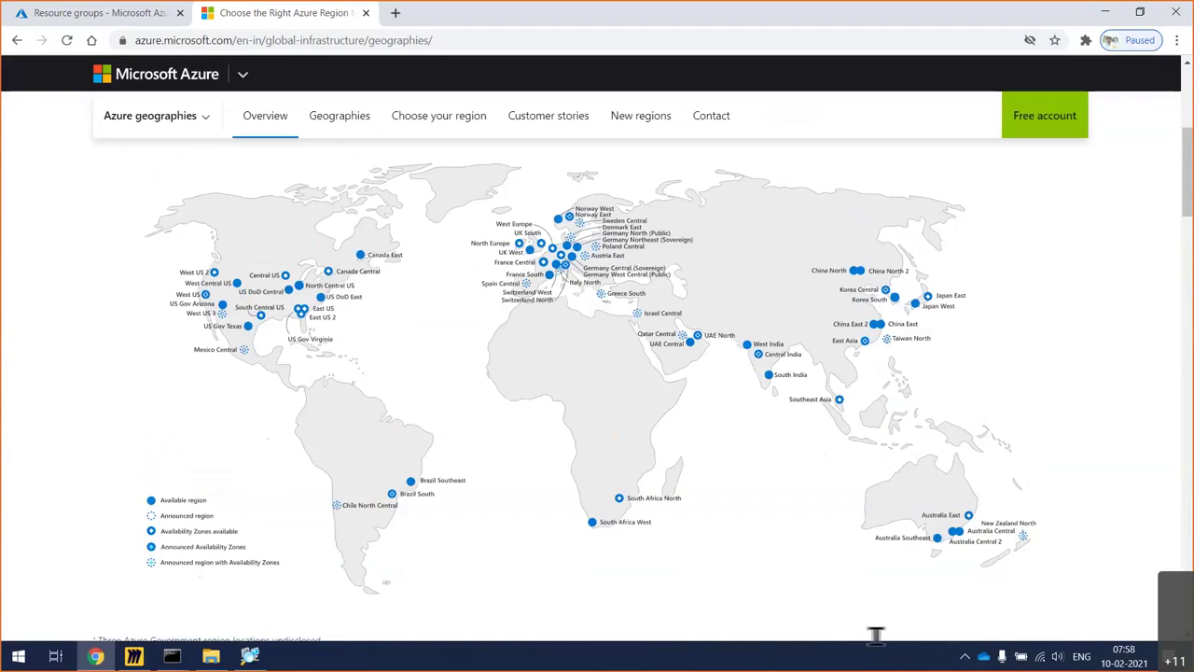
{"action": "key", "text": "alt+Tab"}
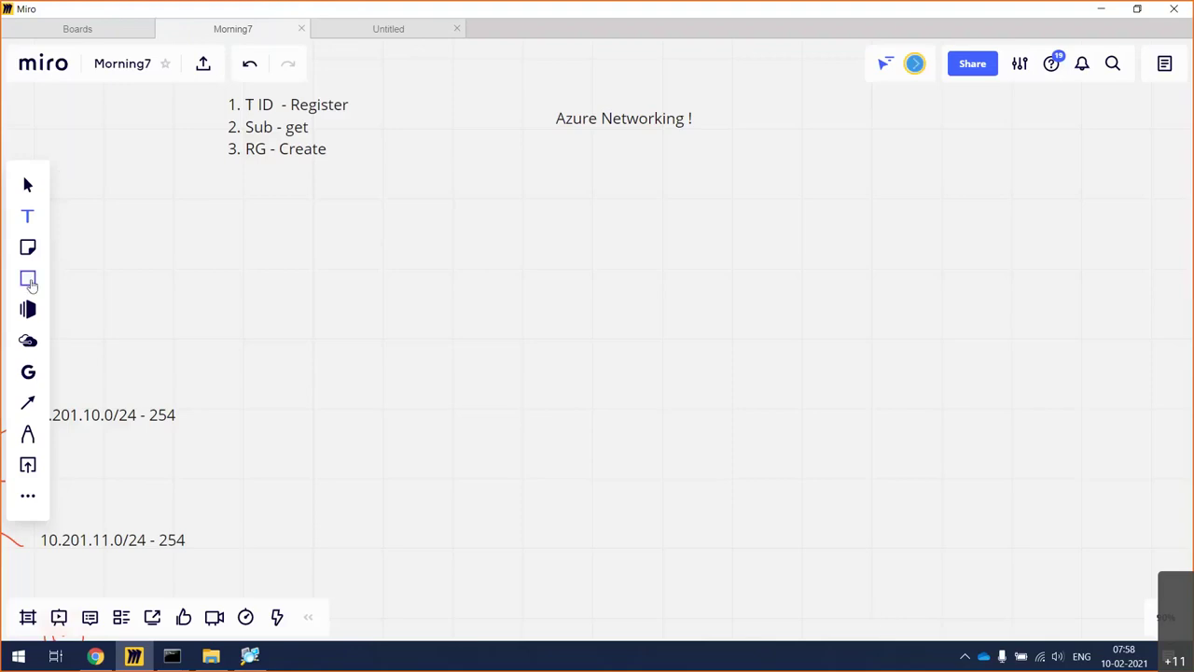
Step: With the Select tool, pan right until the USA DC / India Office diagram is visible
{"action": "left_click", "coordinate": [27, 278]}
{"action": "left_click", "coordinate": [28, 186]}
{"action": "left_click_drag", "start_coordinate": [164, 334], "coordinate": [287, 358]}
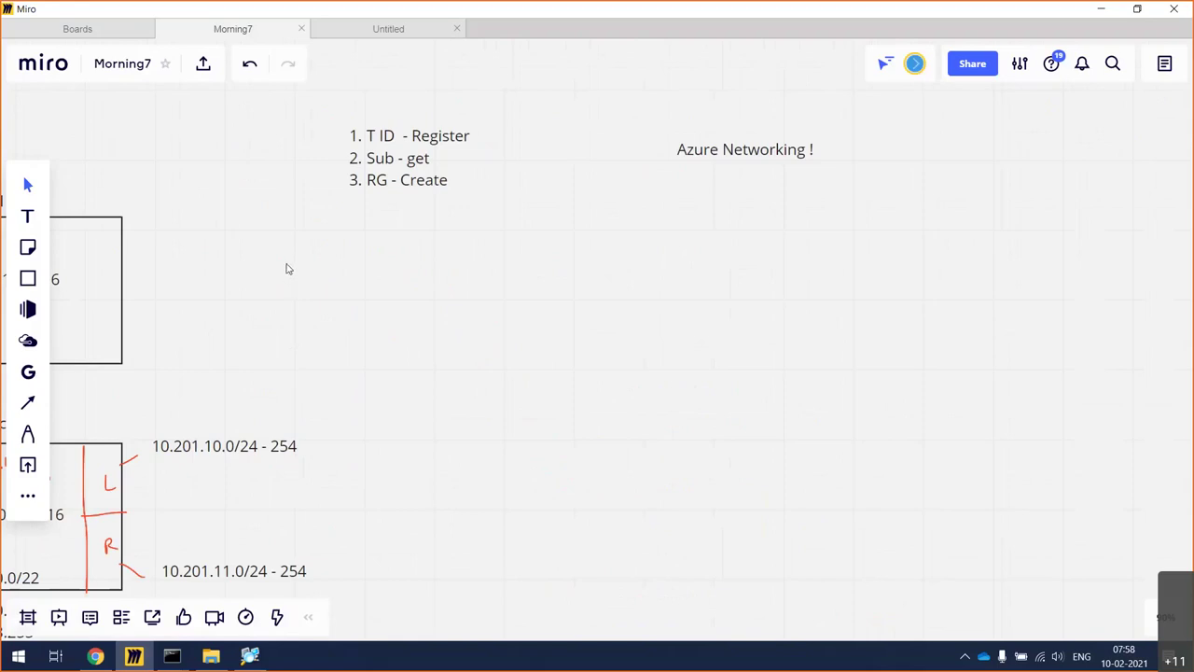
{"action": "left_click_drag", "start_coordinate": [264, 297], "coordinate": [1018, 267]}
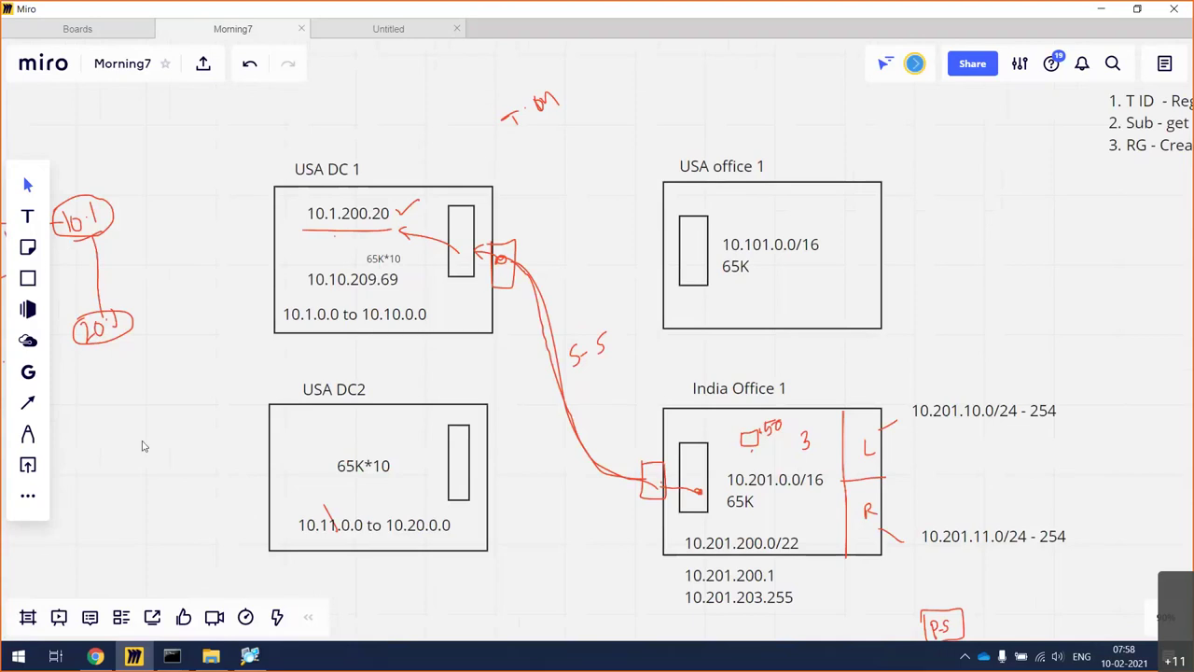
Step: With the red pen, draw an X over USA DC2
{"action": "key", "text": "p"}
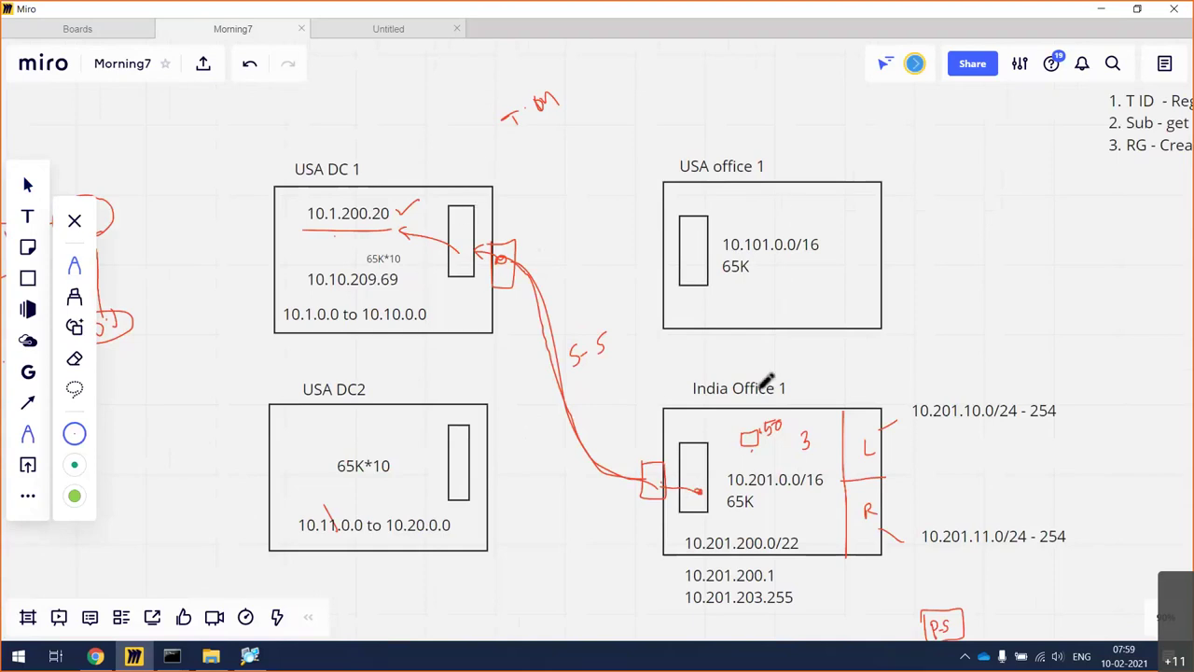
{"action": "left_click_drag", "start_coordinate": [372, 373], "coordinate": [409, 422]}
{"action": "left_click_drag", "start_coordinate": [408, 378], "coordinate": [357, 431]}
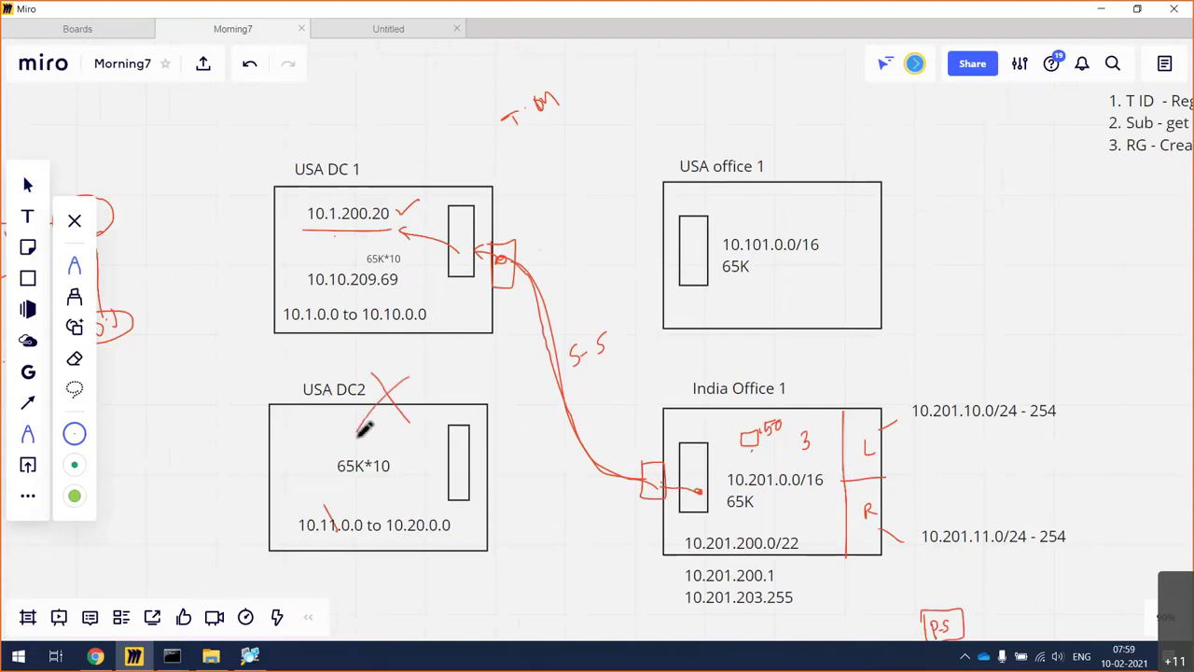
{"action": "left_click_drag", "start_coordinate": [295, 461], "coordinate": [312, 495]}
Step: Tick USA DC 1, USA office 1 and India Office 1 in red, and mark an E line and boxed W
{"action": "left_click_drag", "start_coordinate": [374, 170], "coordinate": [424, 144]}
{"action": "left_click_drag", "start_coordinate": [778, 170], "coordinate": [818, 140]}
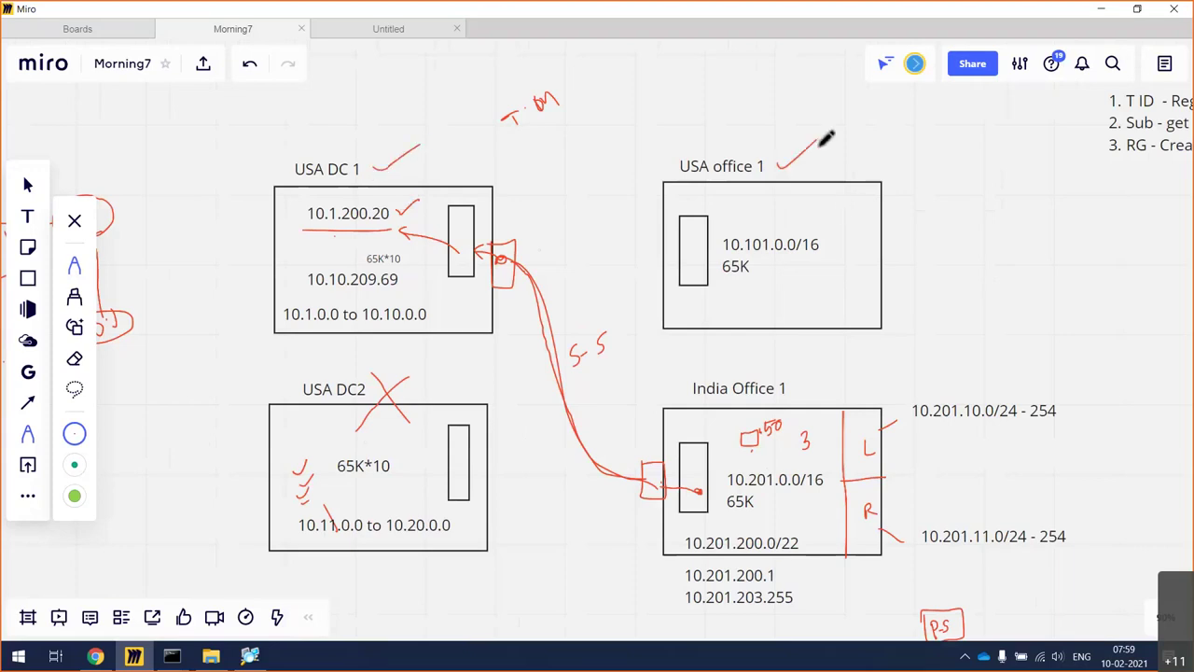
{"action": "left_click_drag", "start_coordinate": [800, 393], "coordinate": [837, 375]}
{"action": "mouse_move", "coordinate": [320, 232]}
{"action": "left_mouse_down"}
{"action": "mouse_move", "coordinate": [240, 229]}
{"action": "mouse_move", "coordinate": [213, 245]}
{"action": "mouse_move", "coordinate": [217, 236]}
{"action": "mouse_move", "coordinate": [234, 254]}
{"action": "left_mouse_up"}
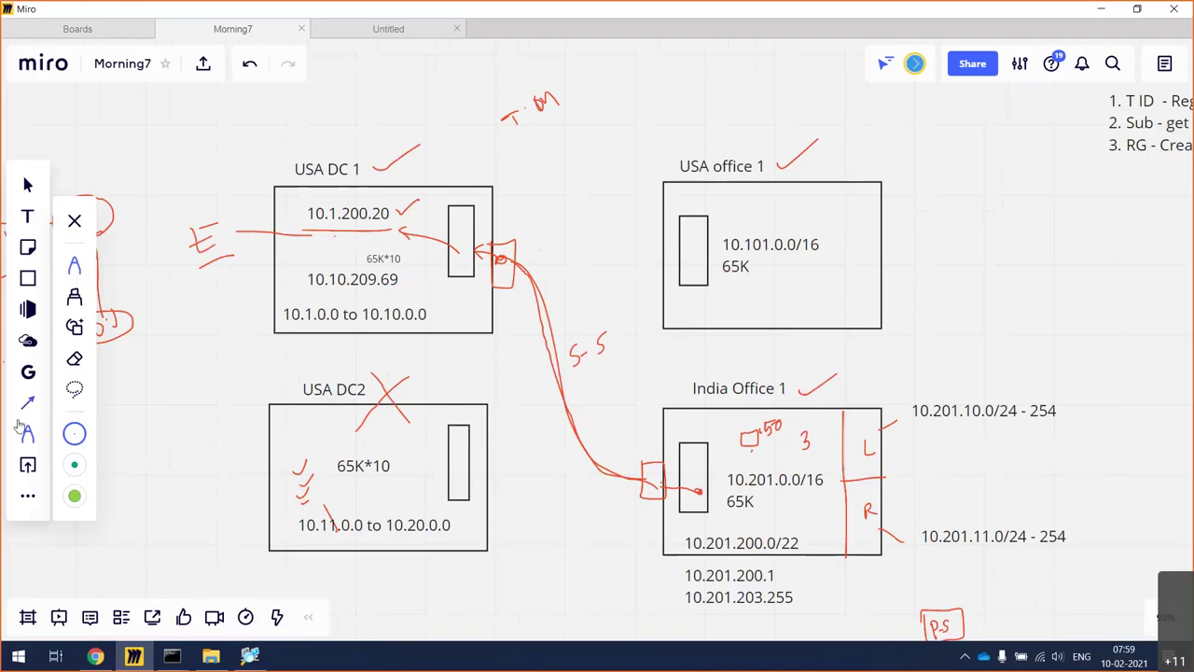
{"action": "mouse_move", "coordinate": [218, 508]}
{"action": "left_mouse_down"}
{"action": "mouse_move", "coordinate": [255, 497]}
{"action": "mouse_move", "coordinate": [191, 539]}
{"action": "mouse_move", "coordinate": [200, 497]}
{"action": "left_mouse_up"}
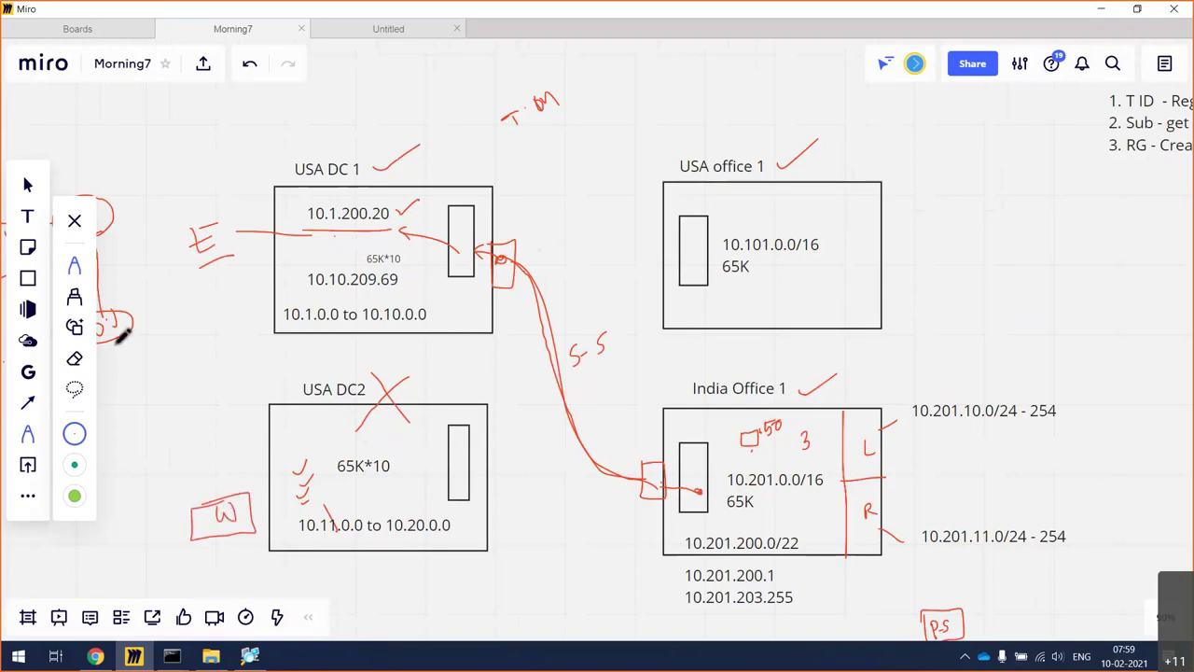
{"action": "left_click", "coordinate": [28, 184]}
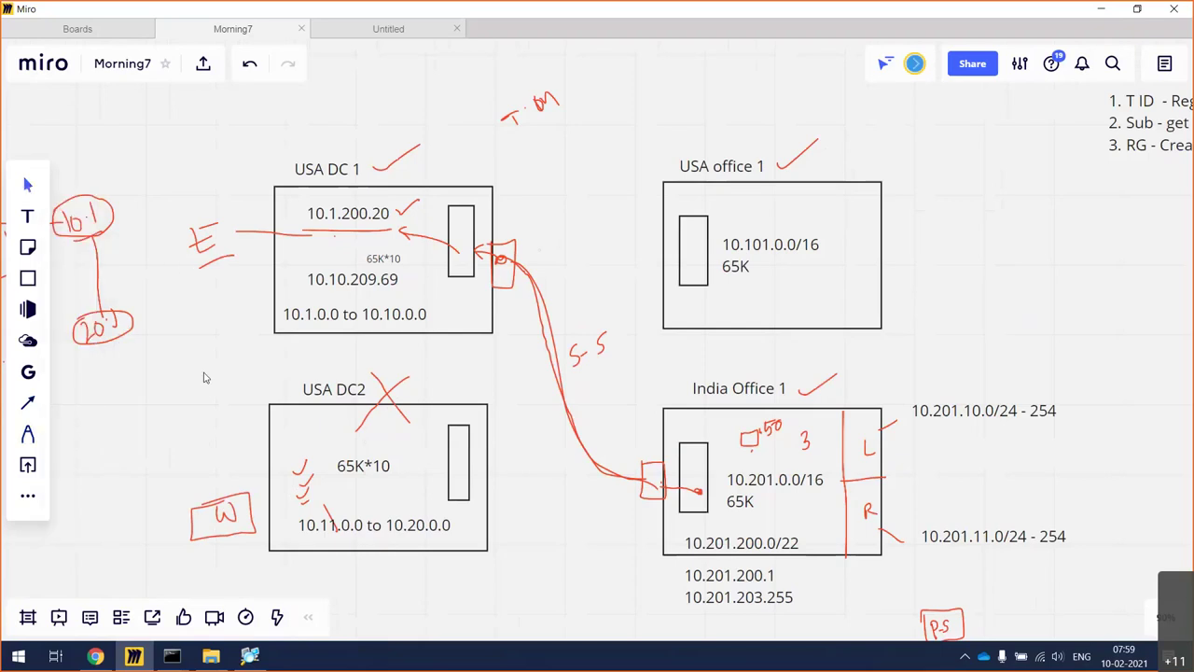
{"action": "scroll", "coordinate": [205, 377], "scroll_direction": "down", "scroll_amount": 3}
Step: Draw an empty rectangle below USA DC2 and place a 'W' text label beside it
{"action": "left_click", "coordinate": [28, 278]}
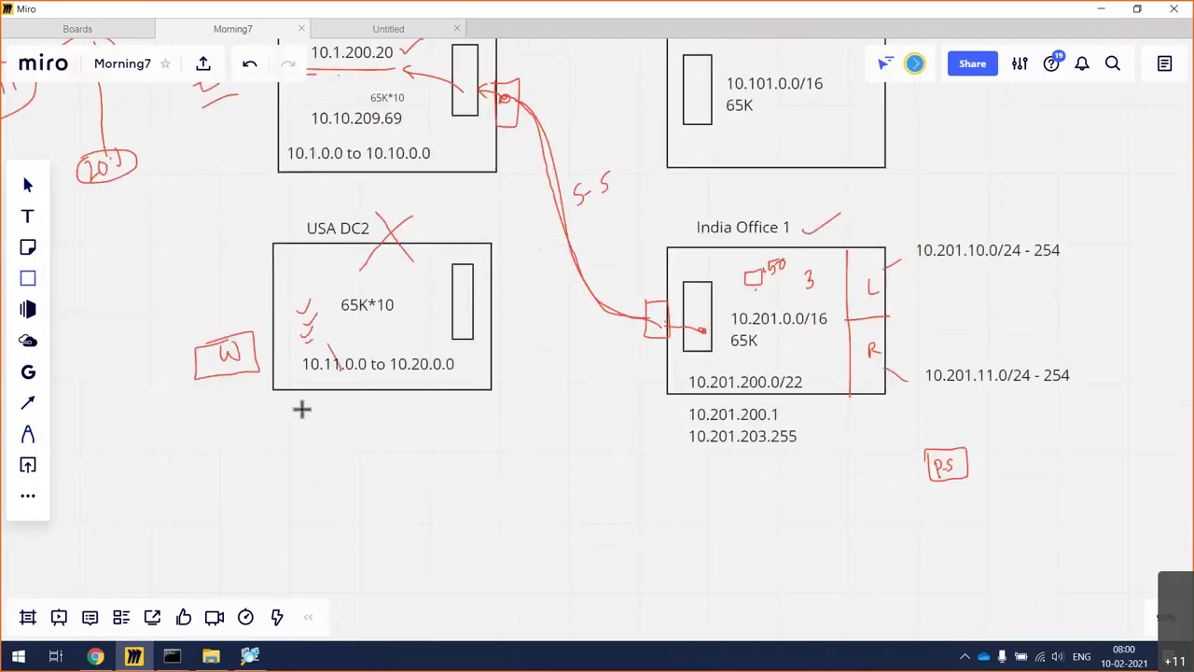
{"action": "left_click_drag", "start_coordinate": [272, 416], "coordinate": [495, 554]}
{"action": "left_click", "coordinate": [128, 413]}
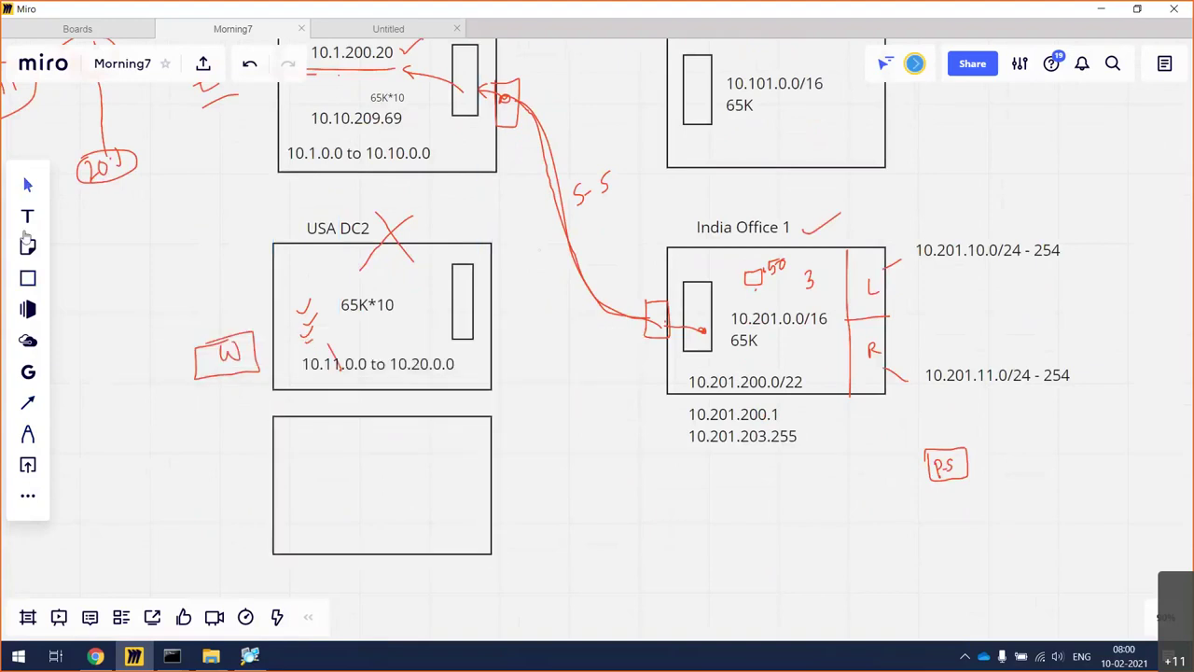
{"action": "left_click", "coordinate": [31, 213]}
{"action": "left_click", "coordinate": [208, 488]}
{"action": "type", "text": "W"}
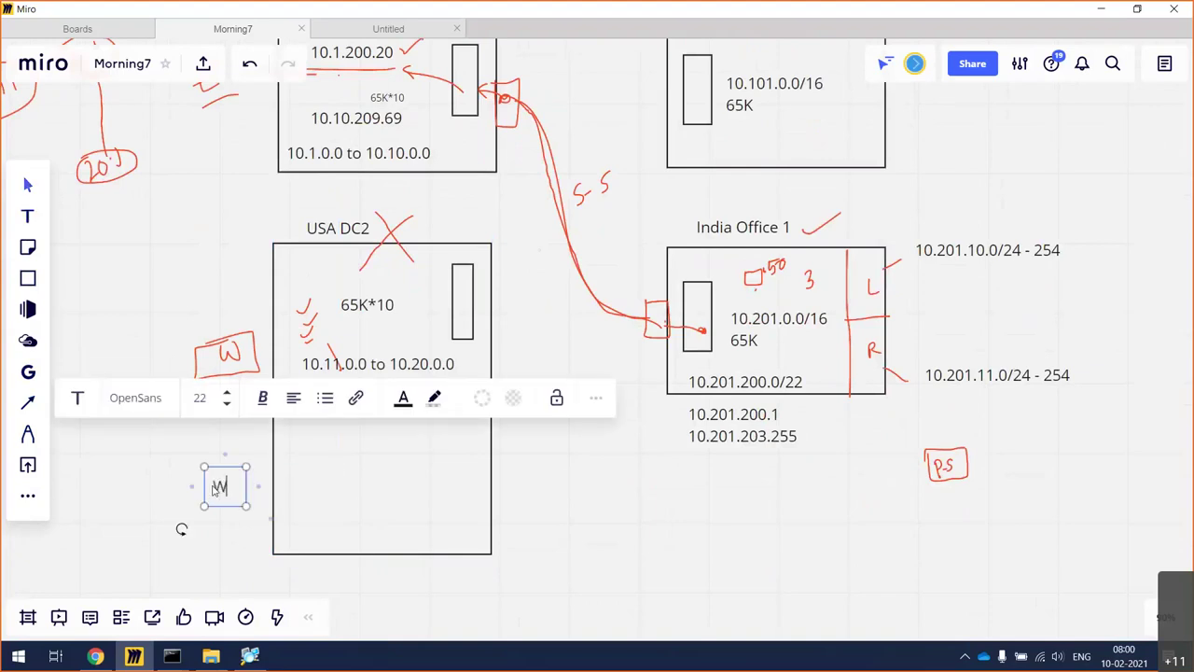
{"action": "left_click", "coordinate": [230, 557]}
{"action": "left_click_drag", "start_coordinate": [218, 485], "coordinate": [248, 485]}
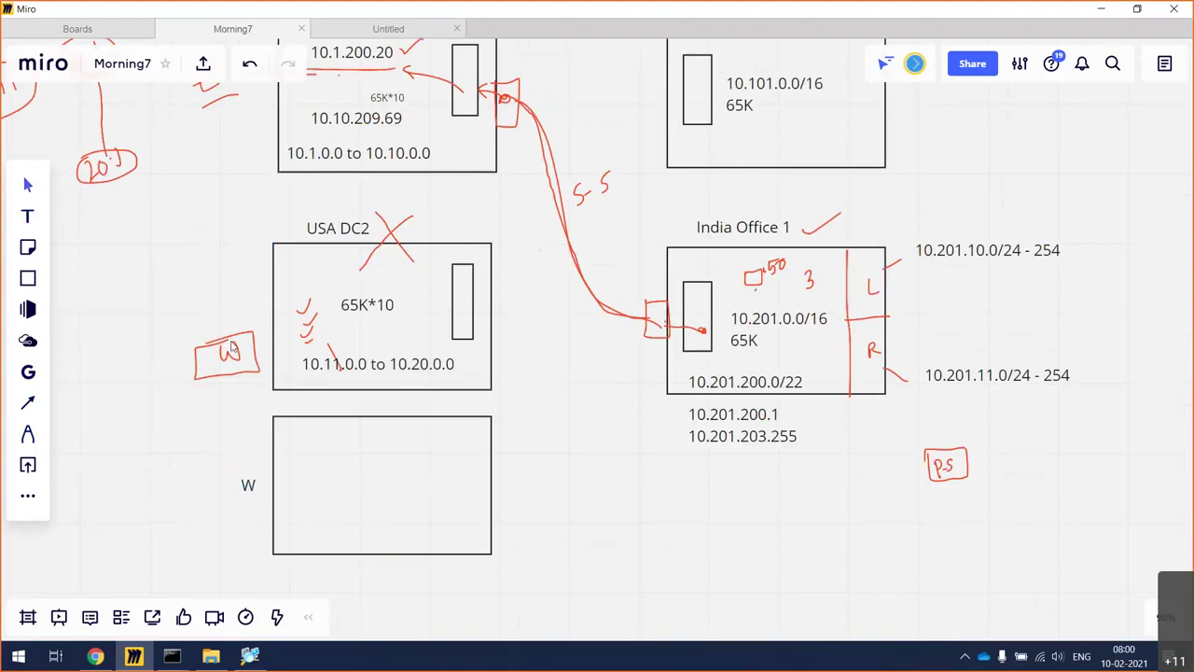
Step: With the pen, draw a red X and tick near USA DC2 and frame the W in red
{"action": "key", "text": "p"}
{"action": "mouse_move", "coordinate": [264, 290]}
{"action": "left_mouse_down"}
{"action": "mouse_move", "coordinate": [280, 310]}
{"action": "mouse_move", "coordinate": [265, 309]}
{"action": "left_mouse_up"}
{"action": "left_click_drag", "start_coordinate": [198, 328], "coordinate": [202, 333]}
{"action": "left_click_drag", "start_coordinate": [239, 295], "coordinate": [216, 336]}
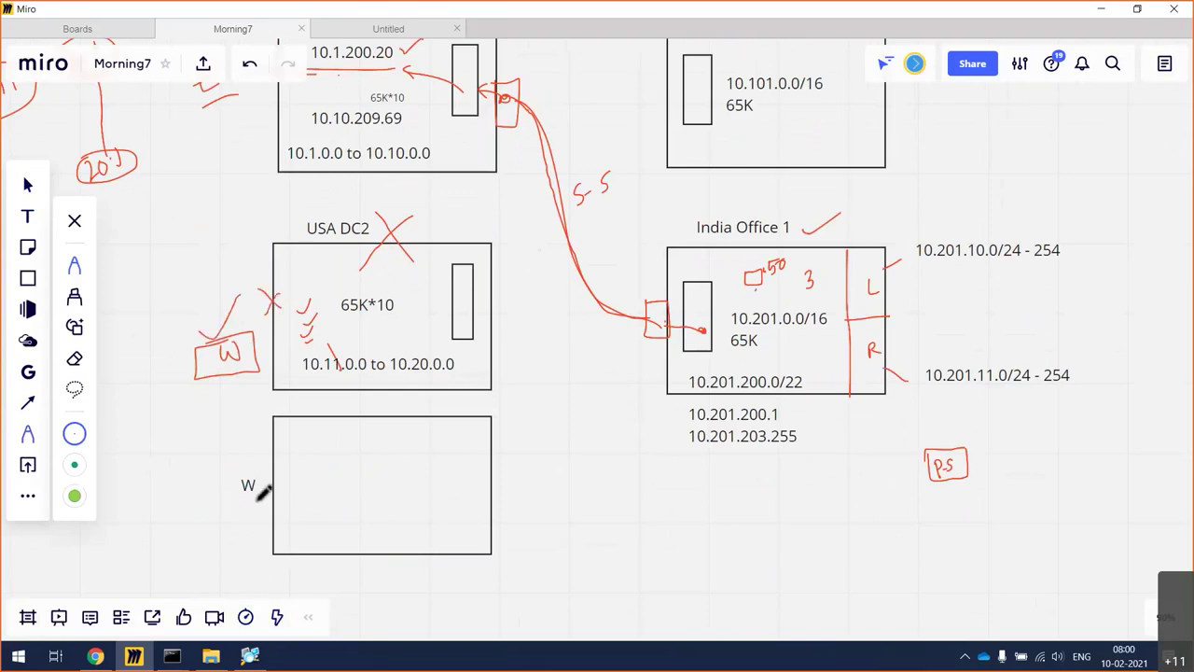
{"action": "mouse_move", "coordinate": [256, 471]}
{"action": "left_mouse_down"}
{"action": "mouse_move", "coordinate": [238, 478]}
{"action": "mouse_move", "coordinate": [246, 504]}
{"action": "mouse_move", "coordinate": [268, 499]}
{"action": "mouse_move", "coordinate": [261, 488]}
{"action": "mouse_move", "coordinate": [266, 497]}
{"action": "left_mouse_up"}
{"action": "key", "text": "v"}
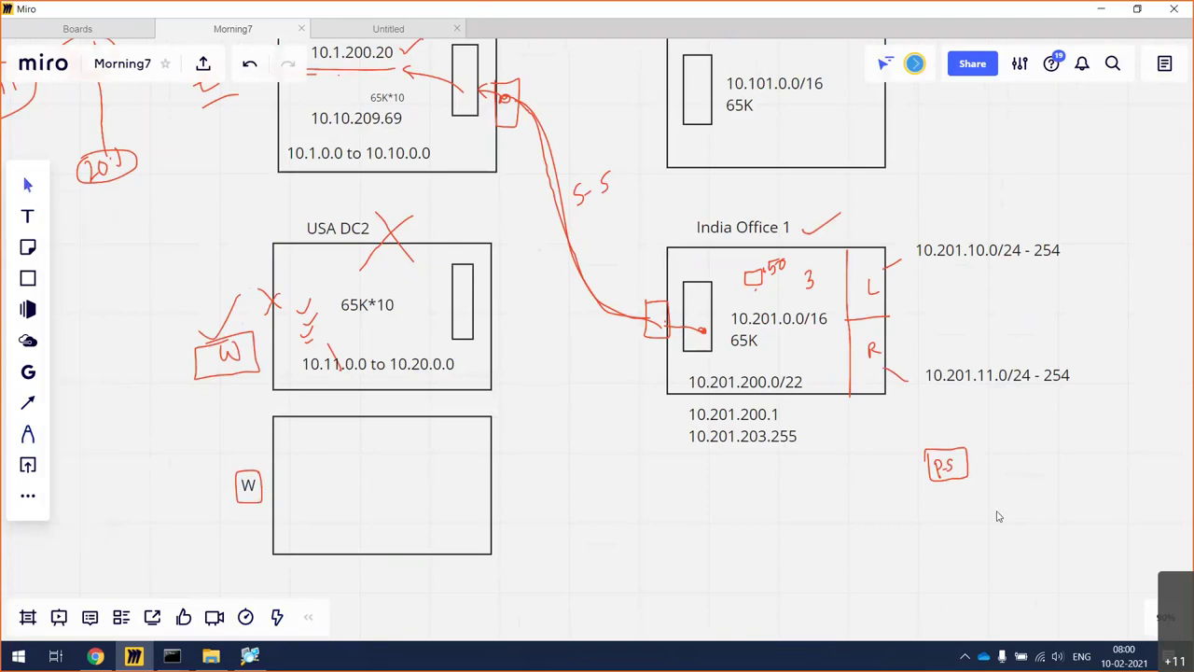
{"action": "left_click_drag", "start_coordinate": [1097, 475], "coordinate": [547, 619]}
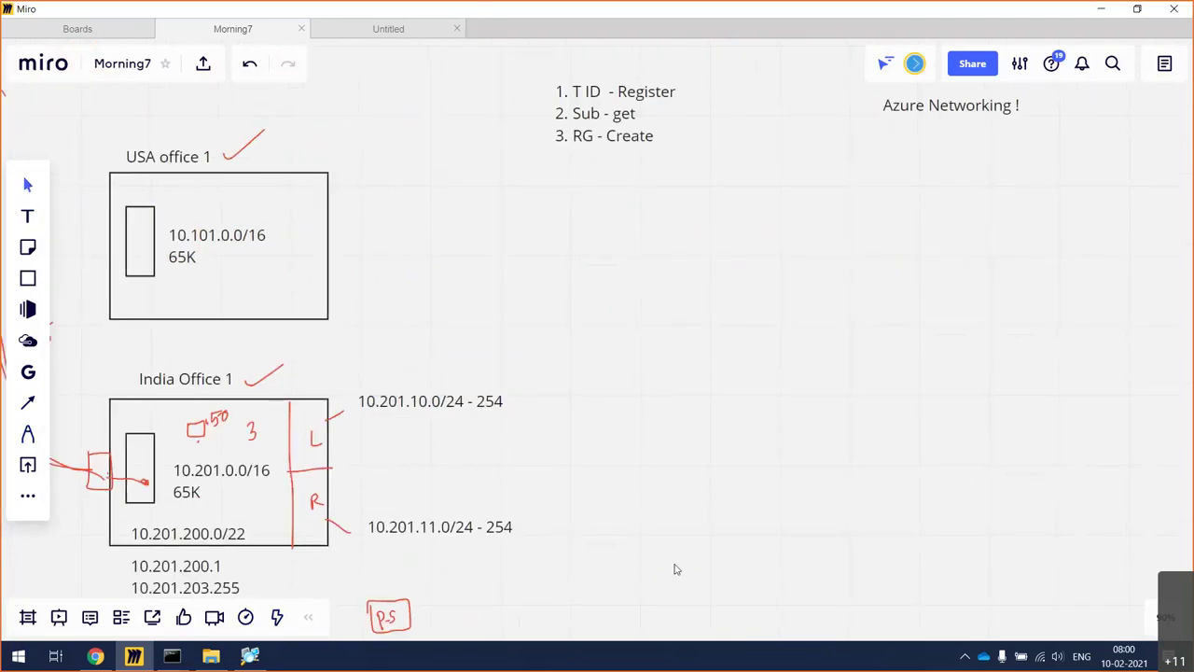
Step: Pan to the Azure Networking ! heading and list, then close the Webex meeting reminder
{"action": "left_click_drag", "start_coordinate": [1008, 368], "coordinate": [753, 384]}
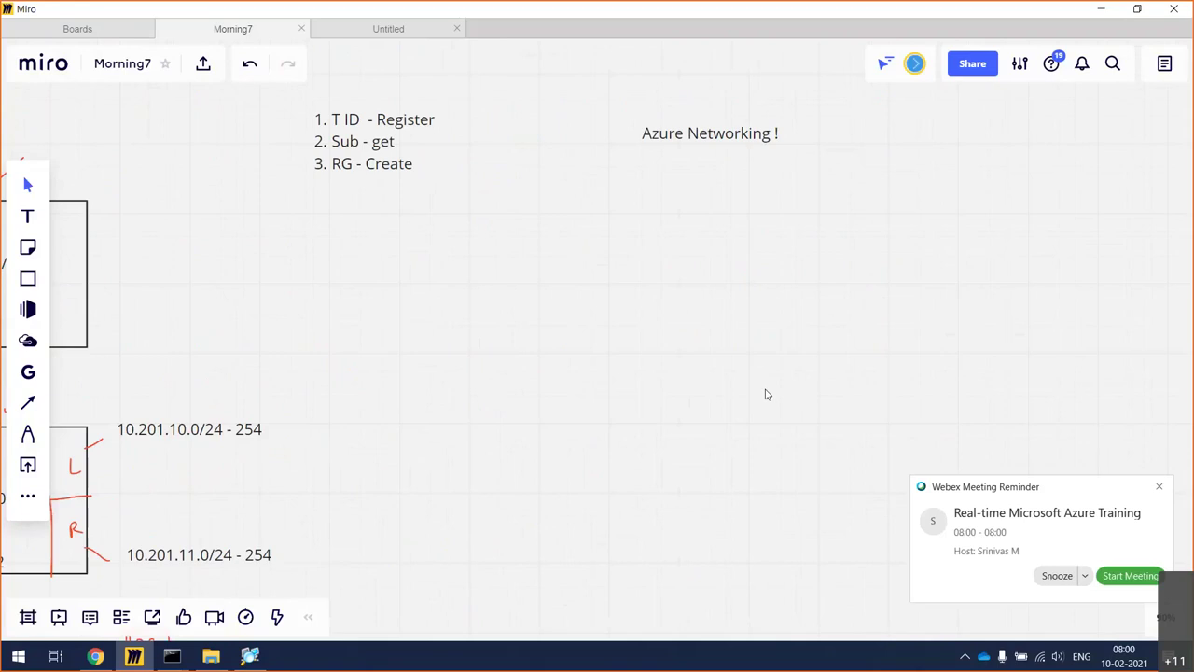
{"action": "left_click", "coordinate": [1159, 486]}
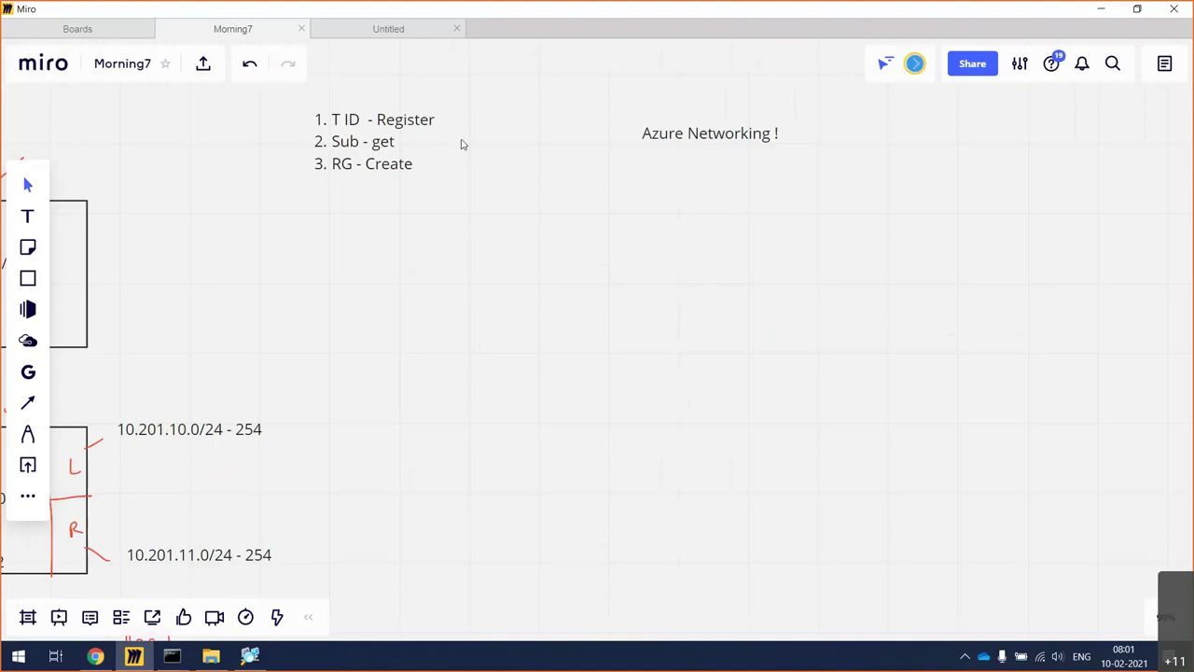
Step: Draw a rectangle below the Azure Networking title on the Miro board
{"action": "left_click", "coordinate": [28, 278]}
{"action": "left_click", "coordinate": [80, 228]}
{"action": "left_click_drag", "start_coordinate": [478, 202], "coordinate": [910, 443]}
{"action": "left_click", "coordinate": [999, 395]}
{"action": "mouse_move", "coordinate": [794, 392]}
{"action": "left_mouse_down"}
{"action": "mouse_move", "coordinate": [775, 400]}
{"action": "mouse_move", "coordinate": [795, 403]}
{"action": "left_mouse_up"}
Step: Pan the board, then bring the browser forward on the Azure Resource groups tab
{"action": "left_click_drag", "start_coordinate": [1104, 448], "coordinate": [1007, 438]}
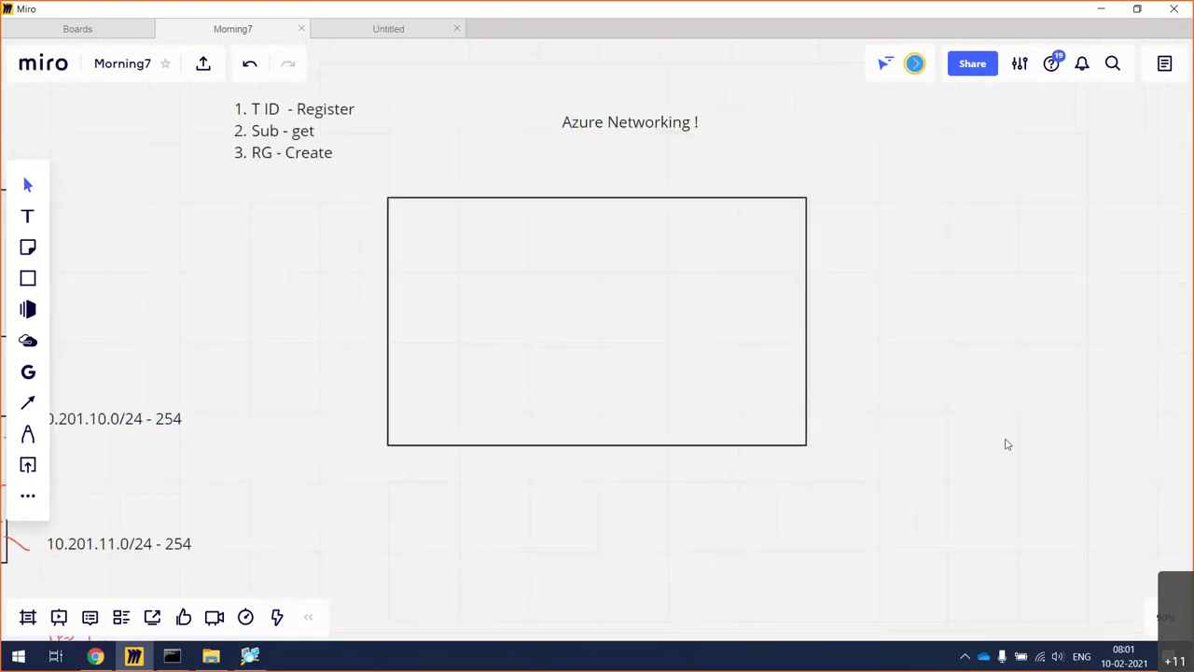
{"action": "left_click", "coordinate": [97, 657]}
{"action": "left_click", "coordinate": [98, 13]}
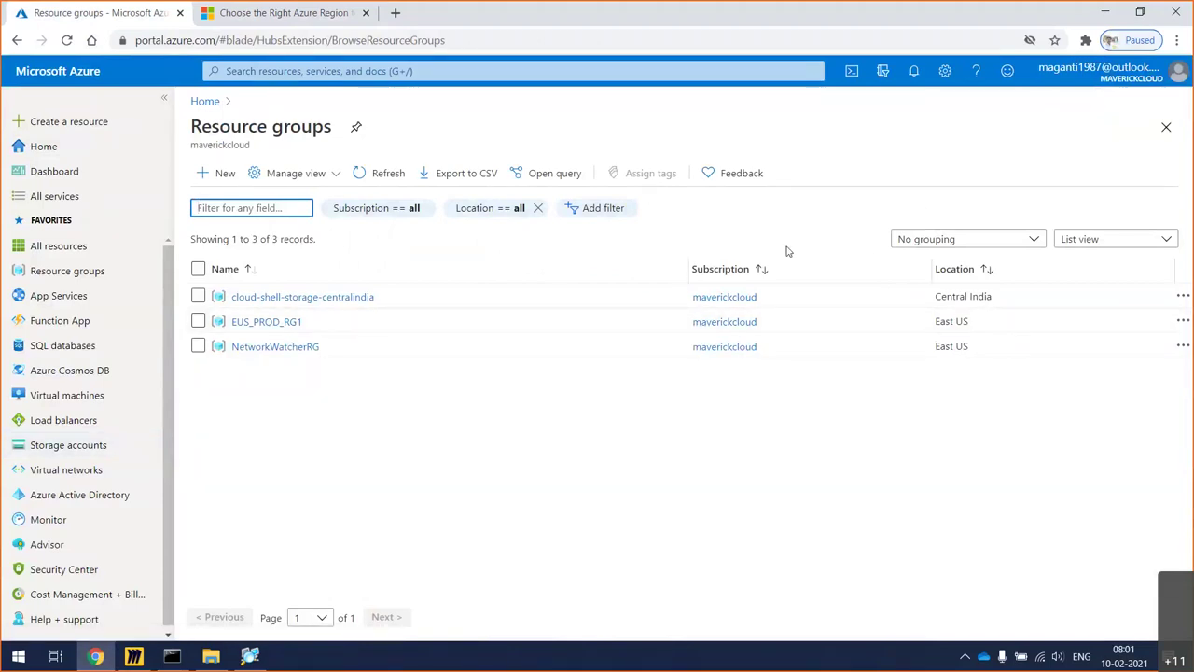
Step: Go to the AWS console address in a new browser tab
{"action": "left_click", "coordinate": [394, 11]}
{"action": "type", "text": "console"}
{"action": "key", "text": "Return"}
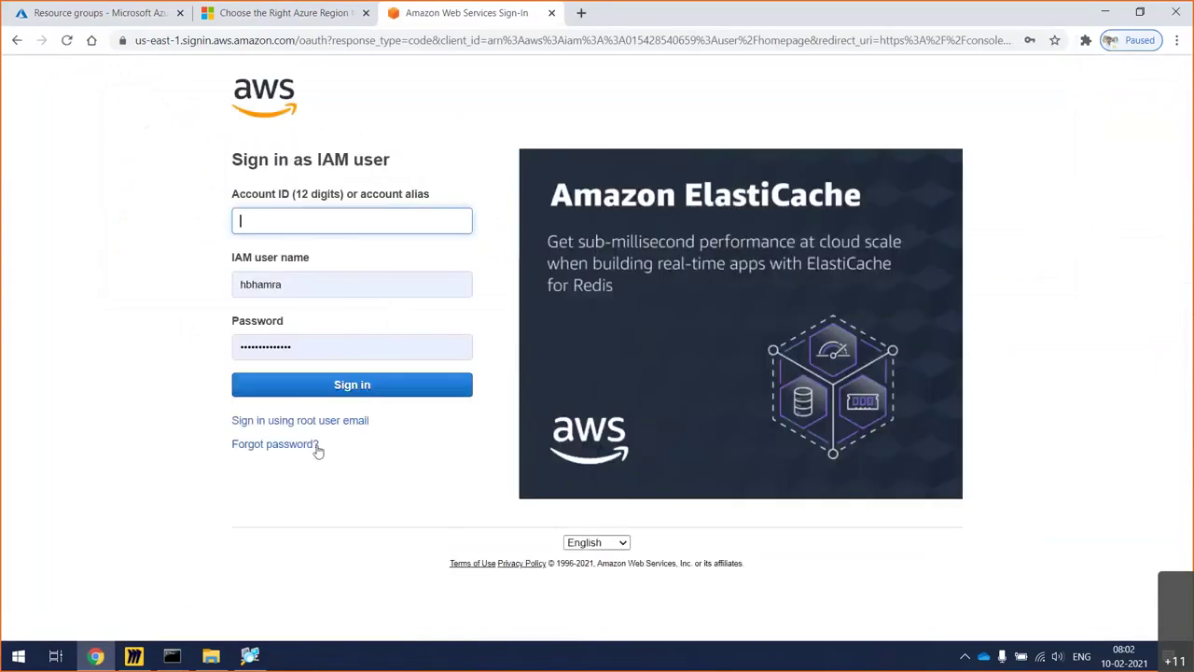
Step: Sign in with the root user email and submit the two-step verification code
{"action": "left_click", "coordinate": [327, 421]}
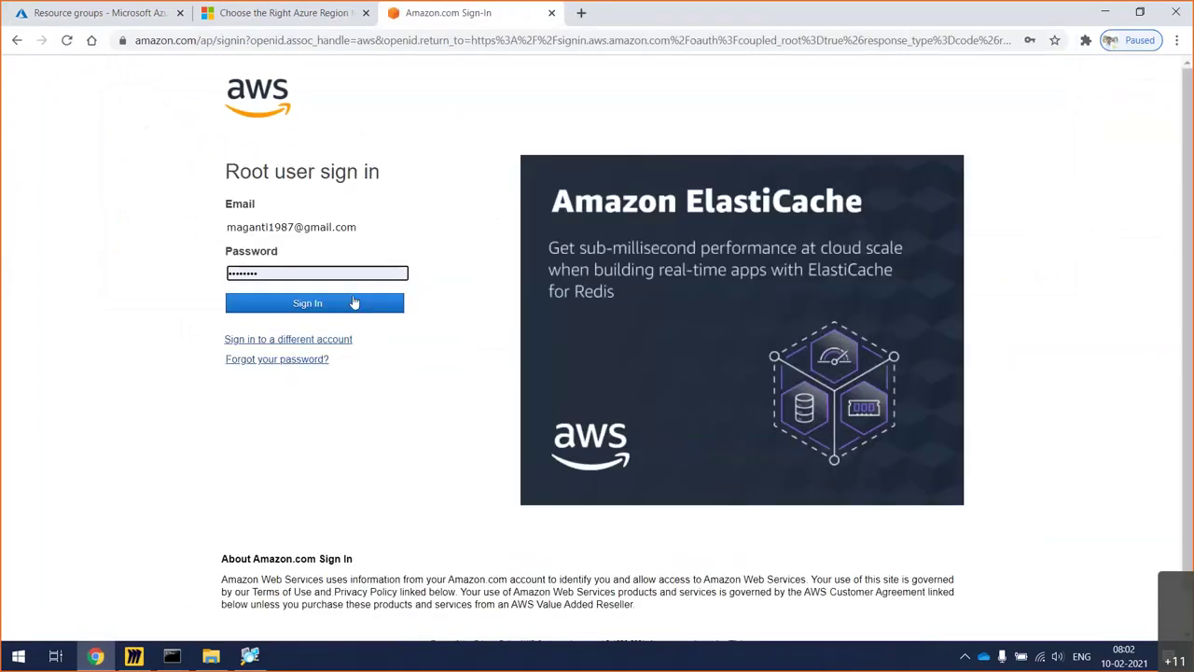
{"action": "left_click", "coordinate": [354, 301]}
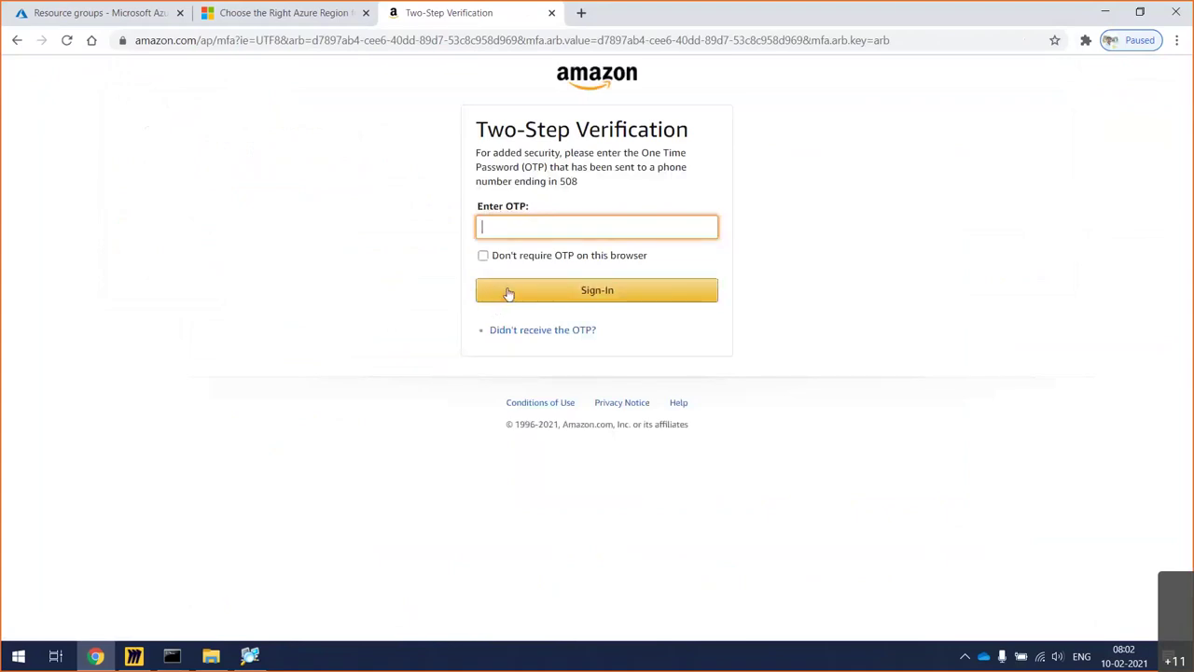
{"action": "key", "text": "Return"}
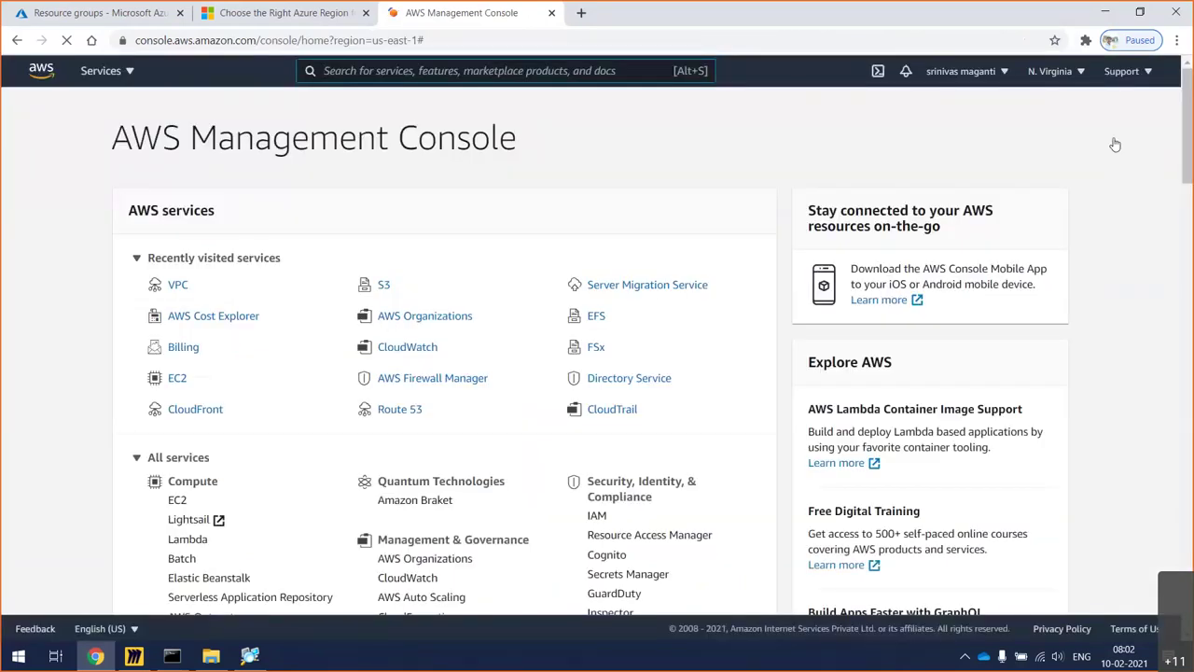
Step: Switch the AWS region to Asia Pacific (Mumbai), then return to the Azure Resource groups tab
{"action": "left_click", "coordinate": [1073, 76]}
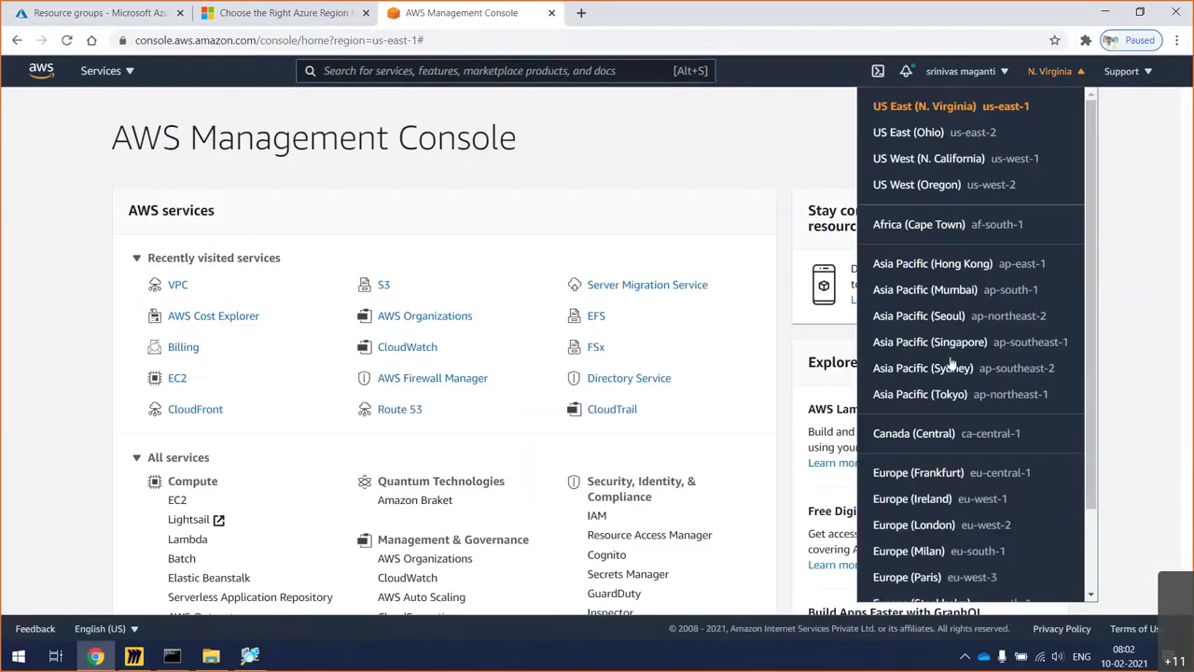
{"action": "scroll", "coordinate": [928, 477], "scroll_direction": "down", "scroll_amount": 1}
{"action": "scroll", "coordinate": [933, 523], "scroll_direction": "down", "scroll_amount": 2}
{"action": "scroll", "coordinate": [937, 569], "scroll_direction": "up", "scroll_amount": 2}
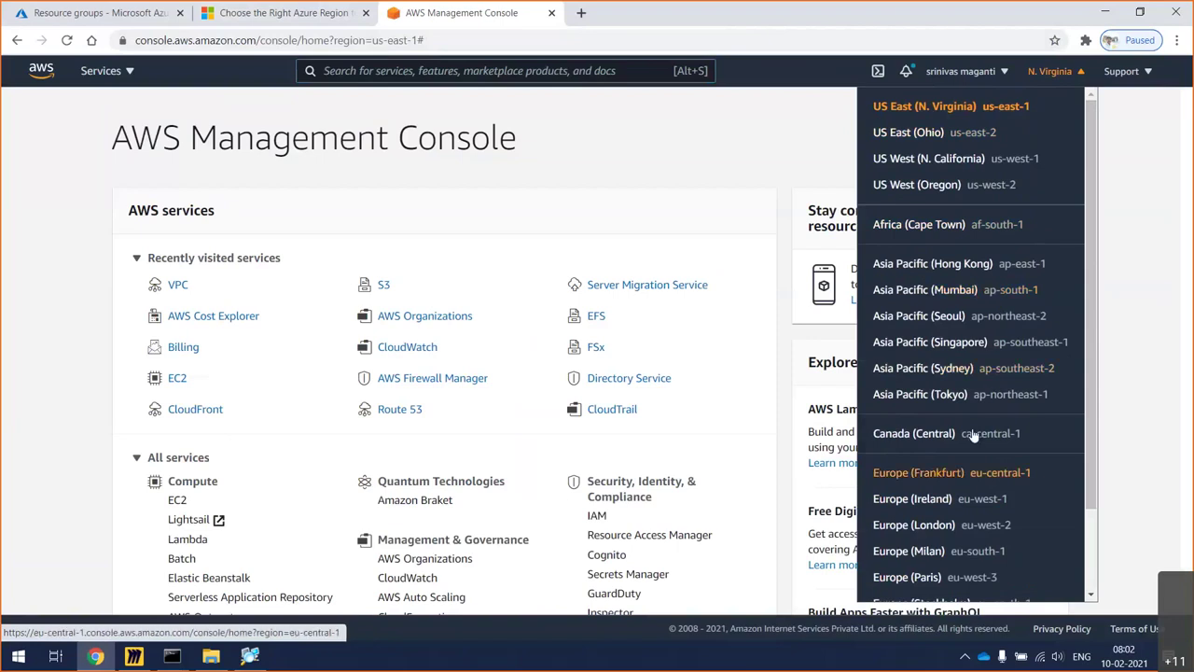
{"action": "left_click", "coordinate": [980, 297]}
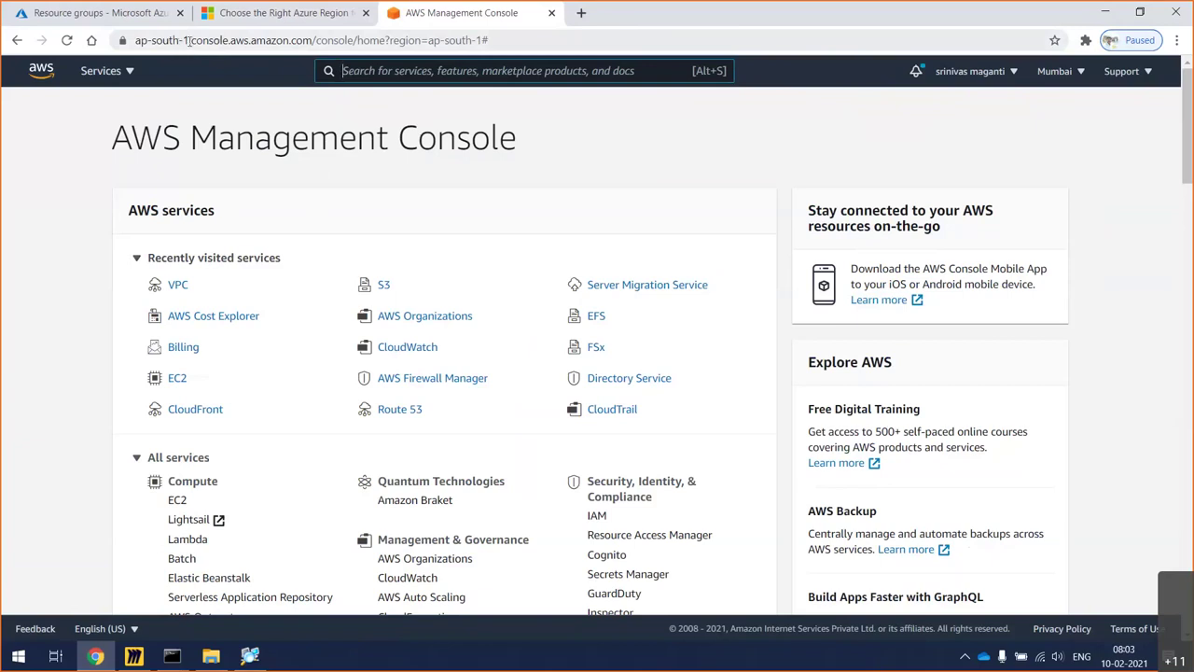
{"action": "left_click", "coordinate": [139, 13]}
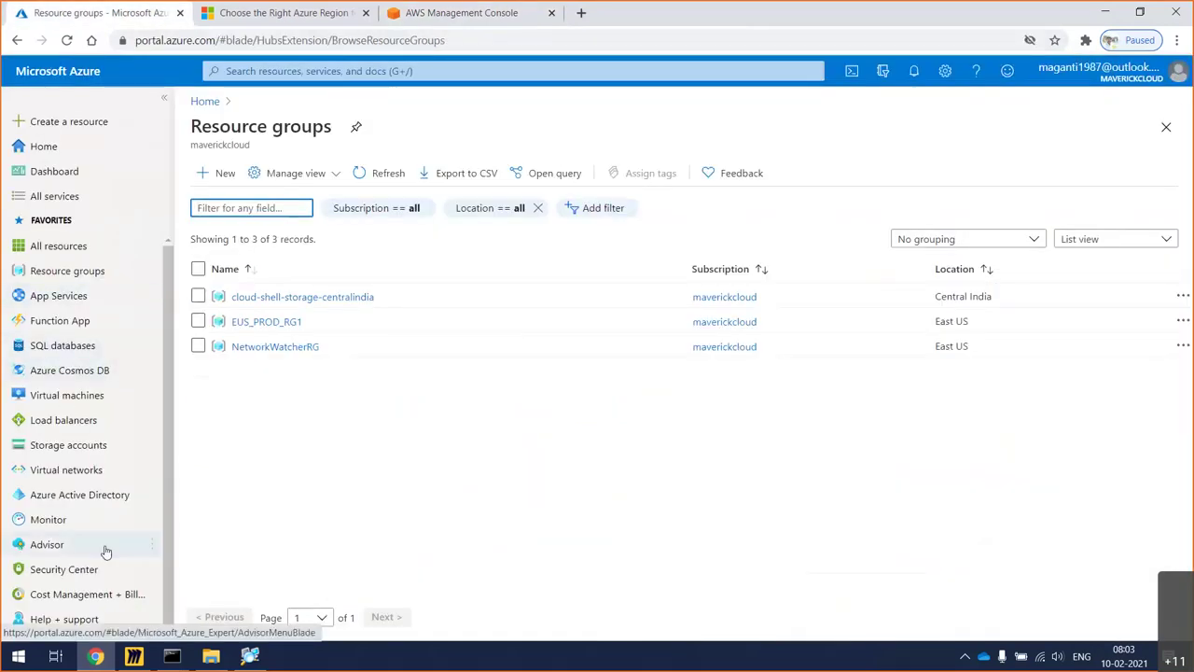
Step: Start a new virtual network in the EUS_PROD_RG1 resource group
{"action": "left_click", "coordinate": [64, 470]}
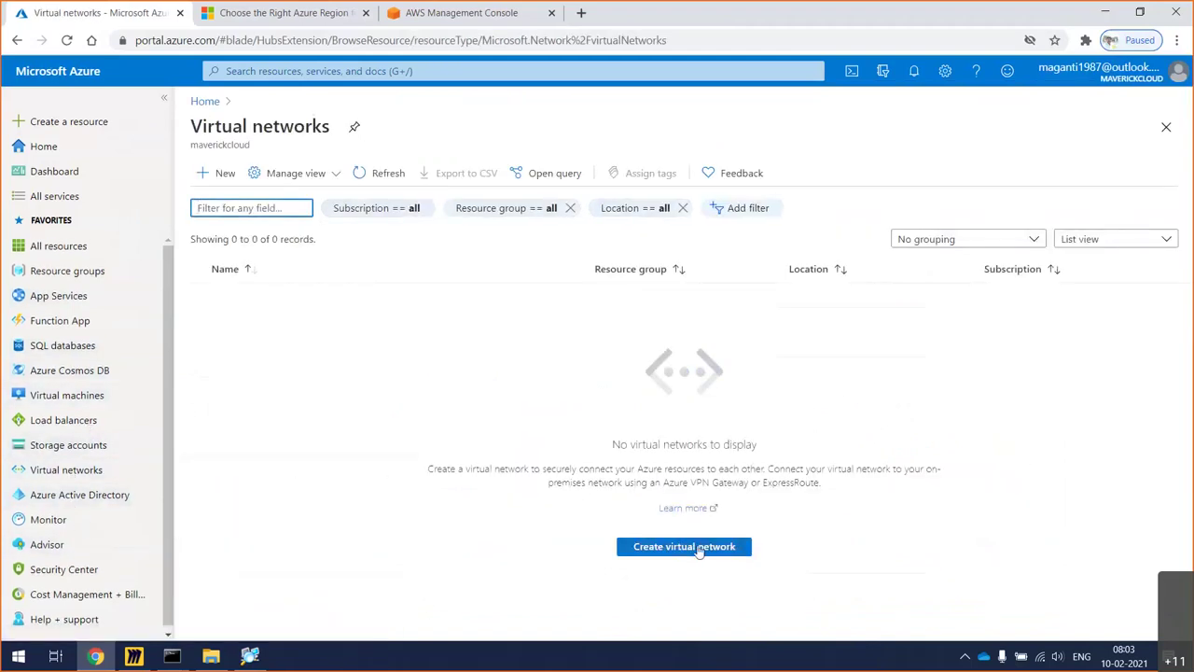
{"action": "left_click", "coordinate": [693, 552]}
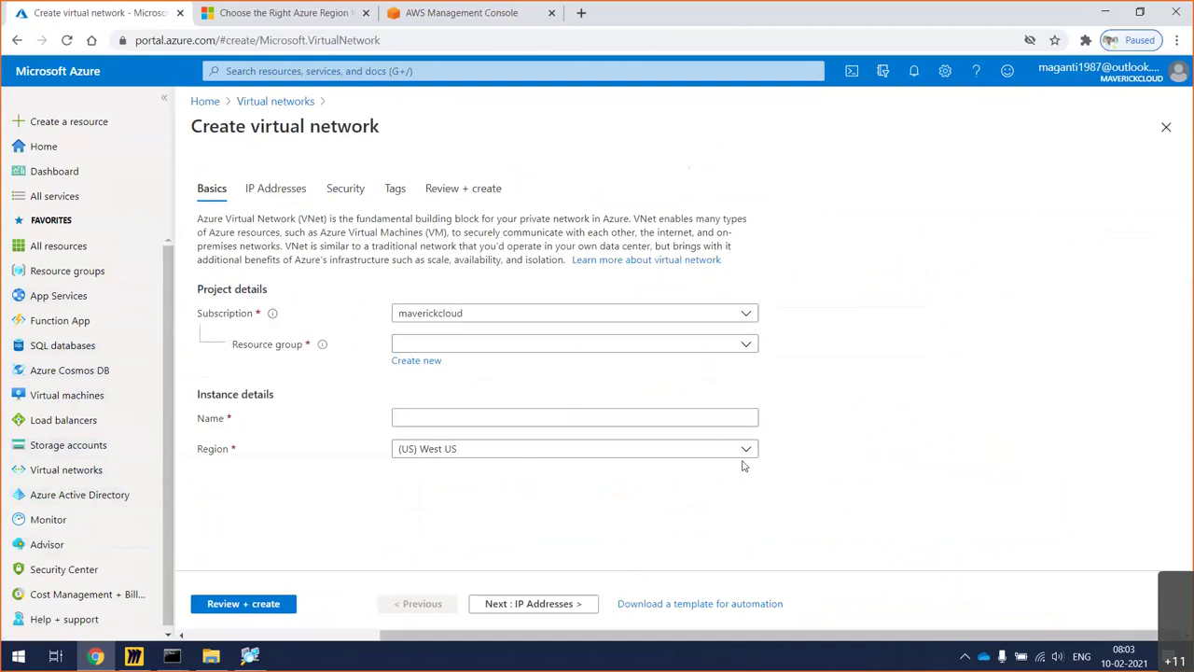
{"action": "left_click", "coordinate": [572, 452]}
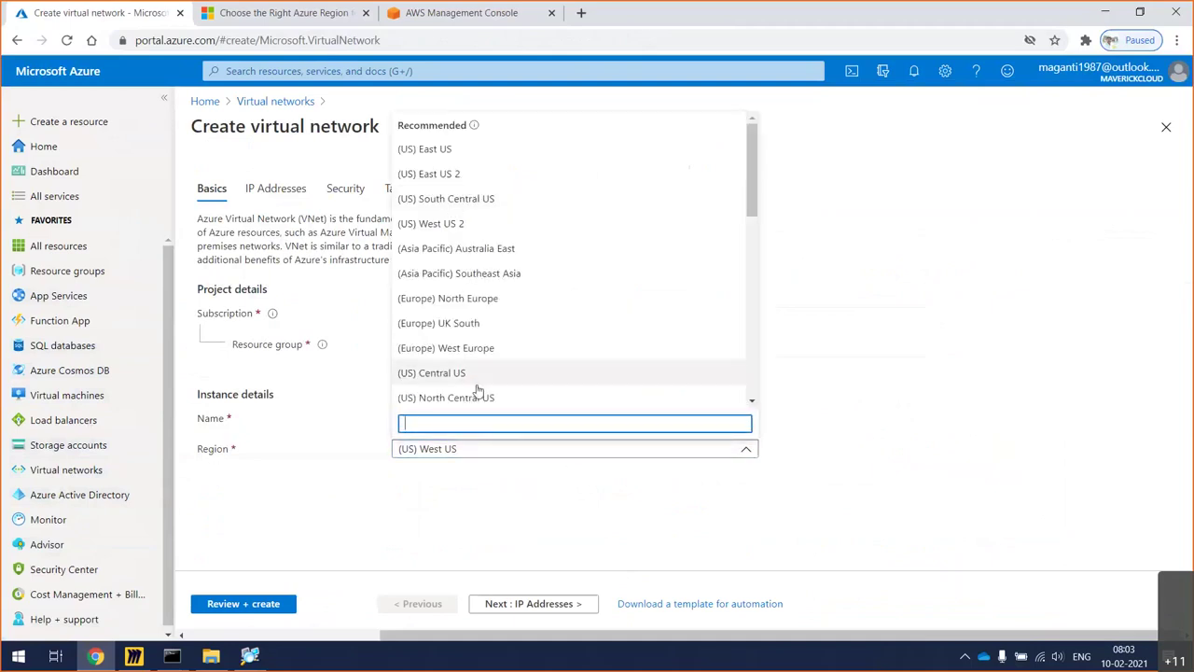
{"action": "left_click", "coordinate": [498, 478]}
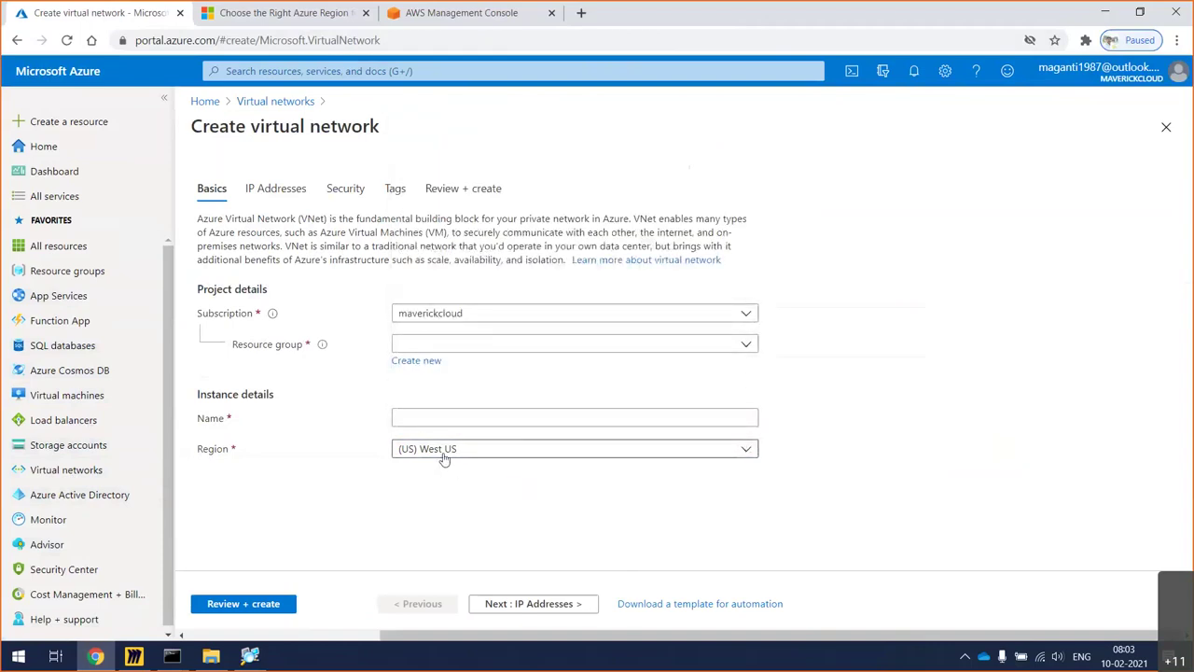
{"action": "left_click", "coordinate": [450, 352]}
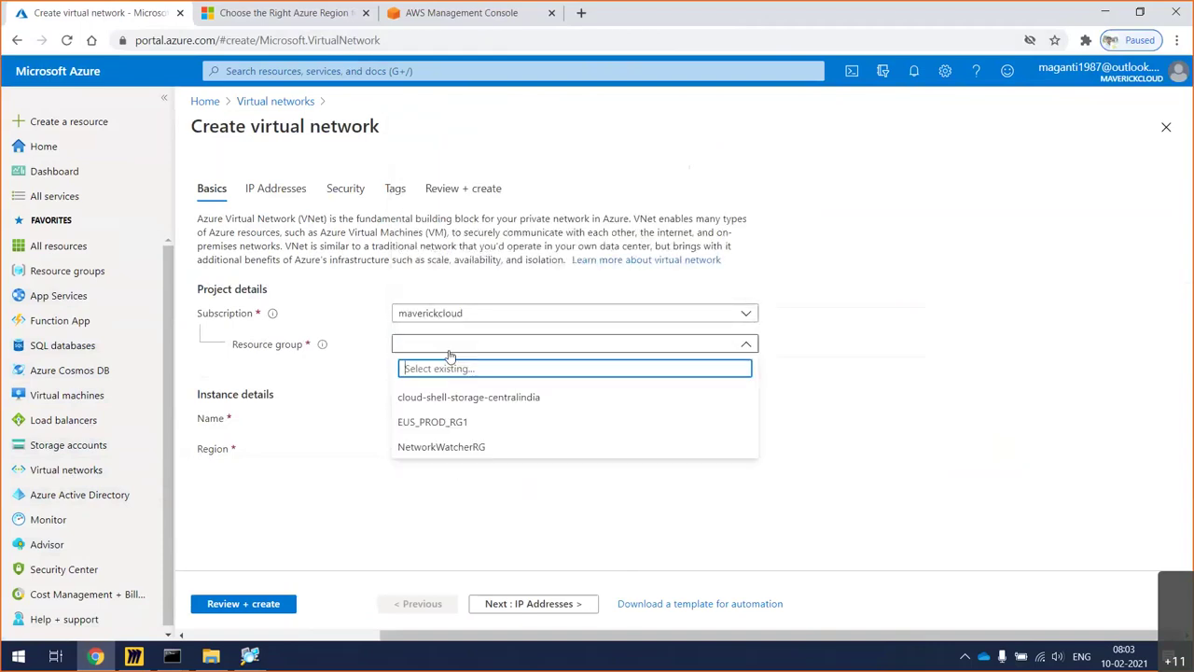
{"action": "left_click", "coordinate": [434, 432]}
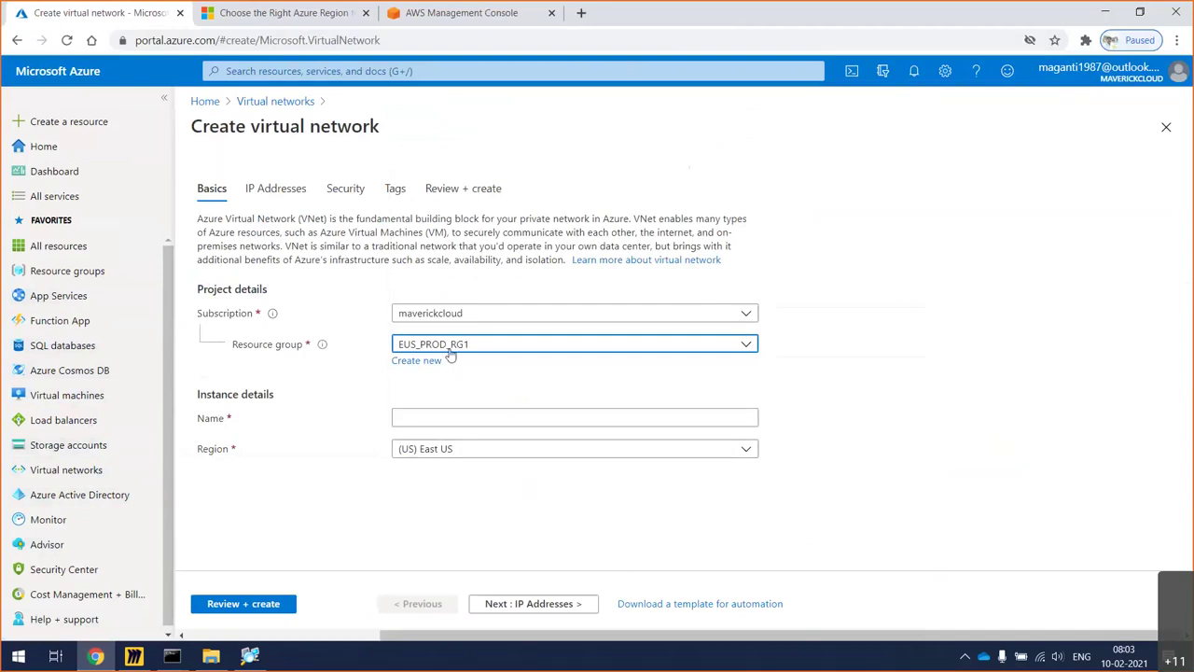
Step: Set the region to (US) West US and name the network DR_VNET1
{"action": "left_click", "coordinate": [435, 451]}
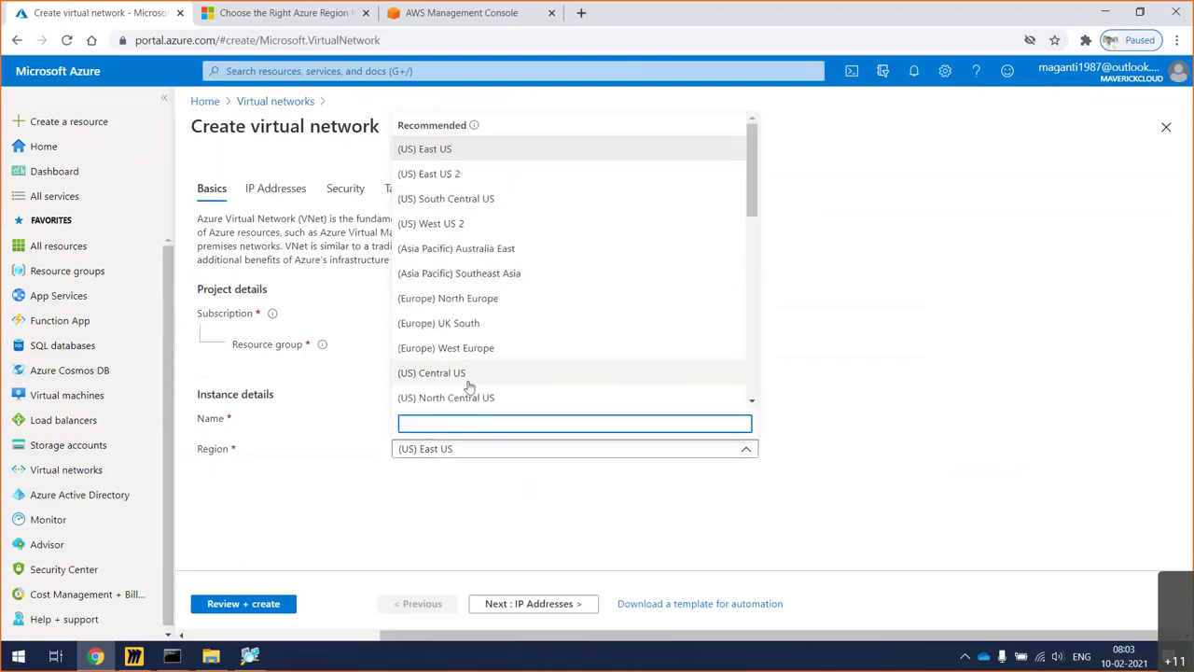
{"action": "type", "text": "west"}
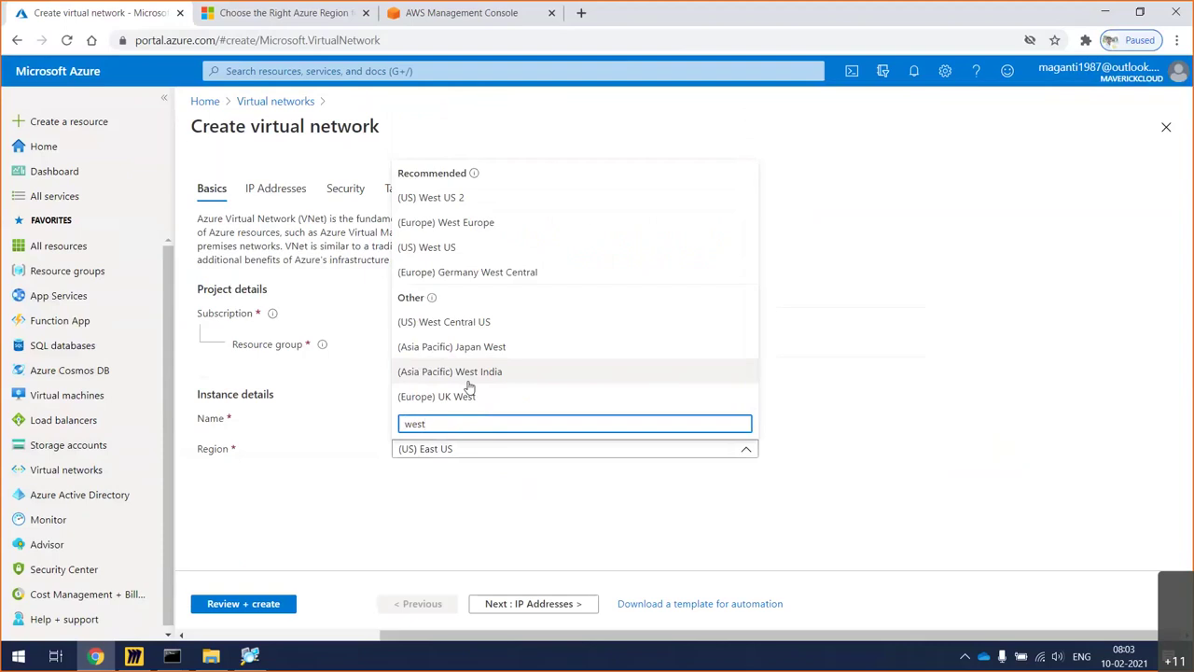
{"action": "left_click", "coordinate": [463, 247]}
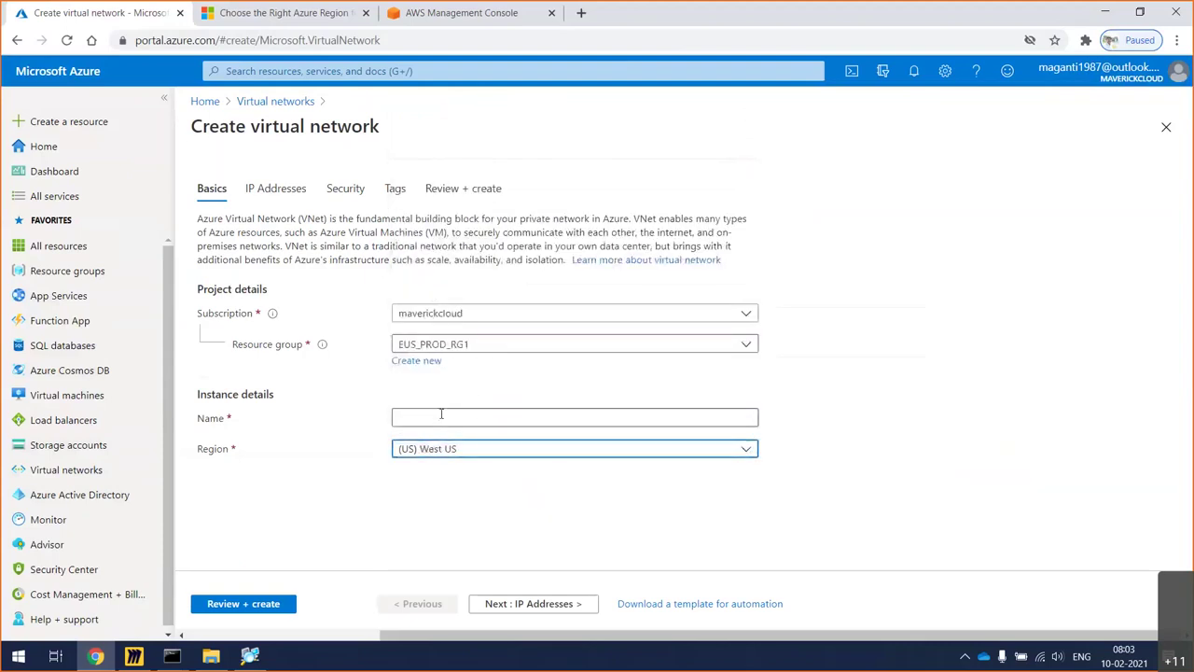
{"action": "left_click", "coordinate": [443, 420]}
{"action": "type", "text": "V"}
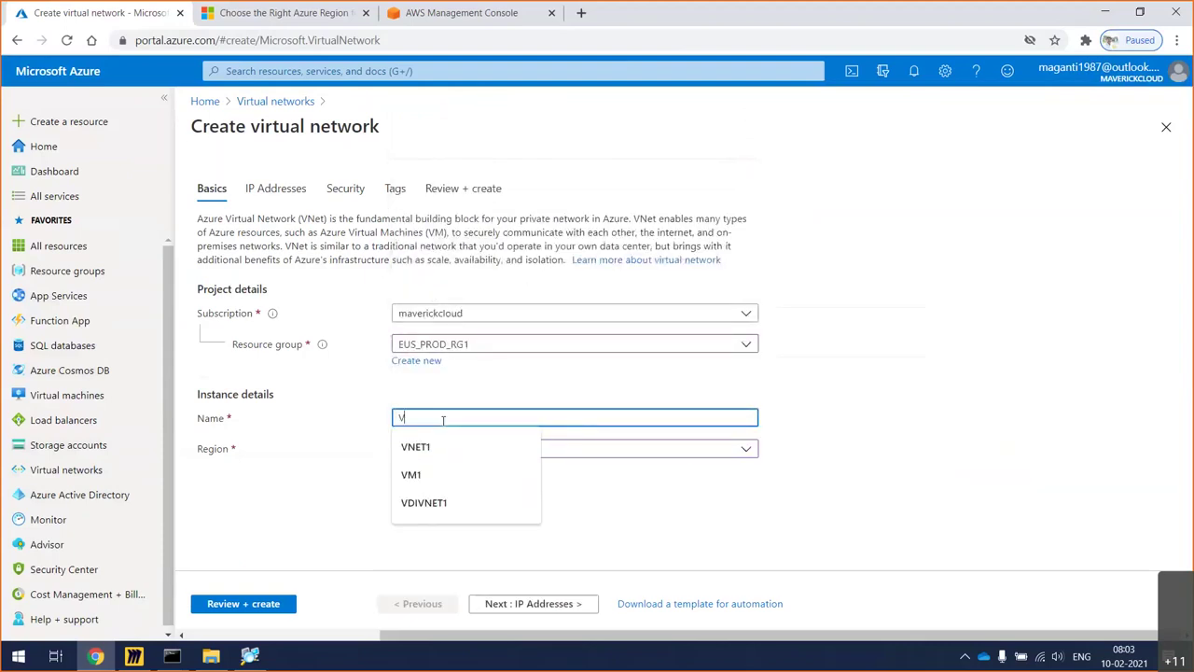
{"action": "type", "text": "NET1"}
{"action": "key", "text": "BackSpace"}
{"action": "key", "text": "BackSpace"}
{"action": "key", "text": "BackSpace"}
{"action": "key", "text": "BackSpace"}
{"action": "key", "text": "BackSpace"}
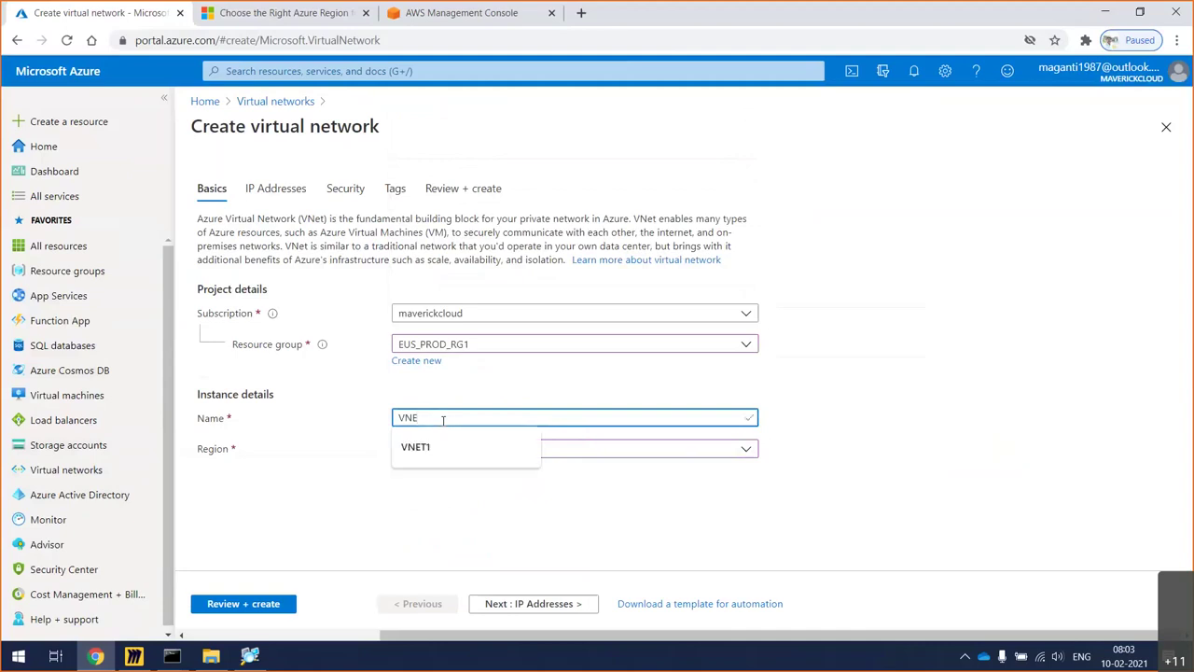
{"action": "type", "text": "DR_"}
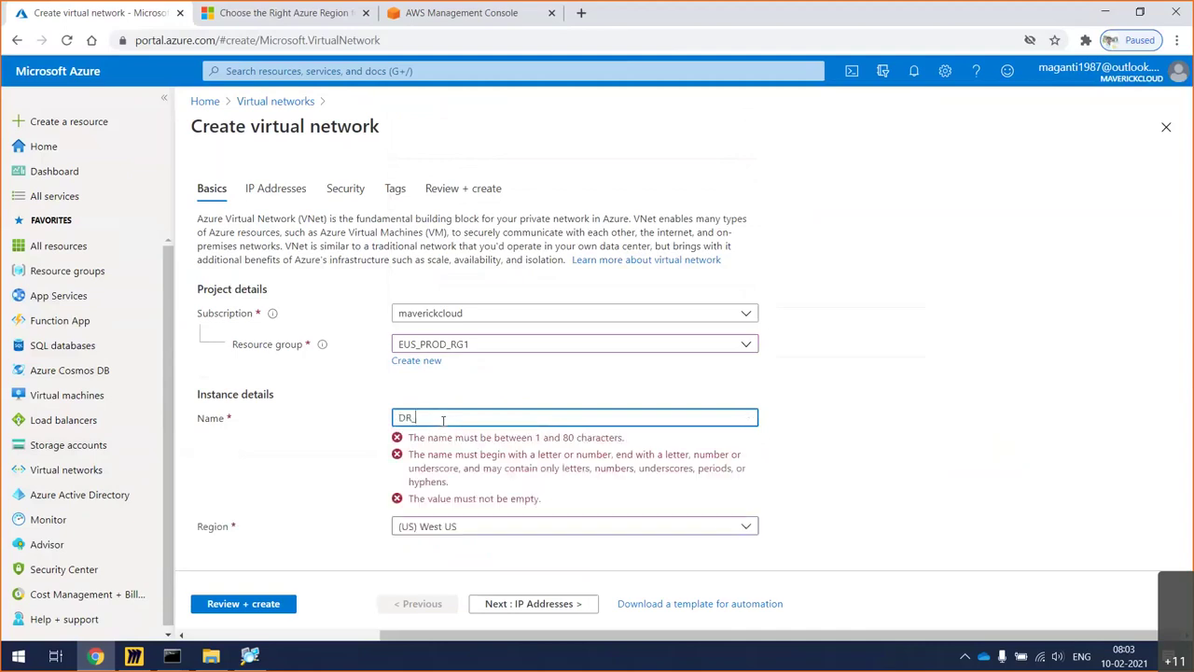
{"action": "type", "text": "VNET1"}
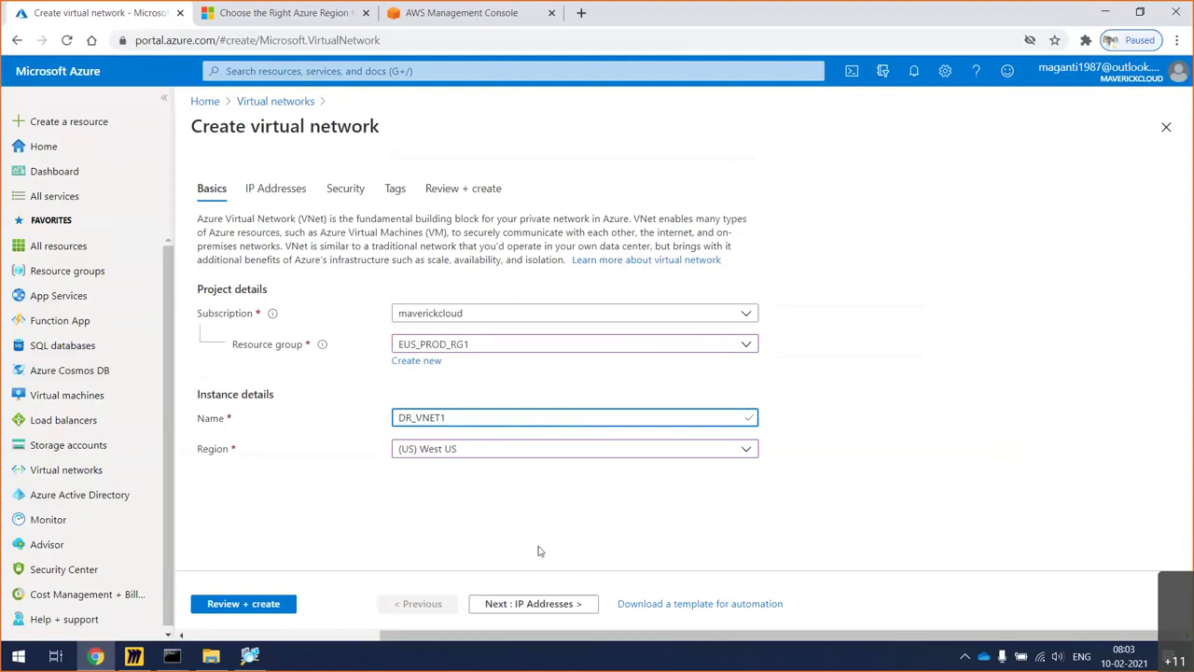
Step: Move on to the IP Addresses tab, then switch to Miro and select the rectangle
{"action": "left_click", "coordinate": [548, 604]}
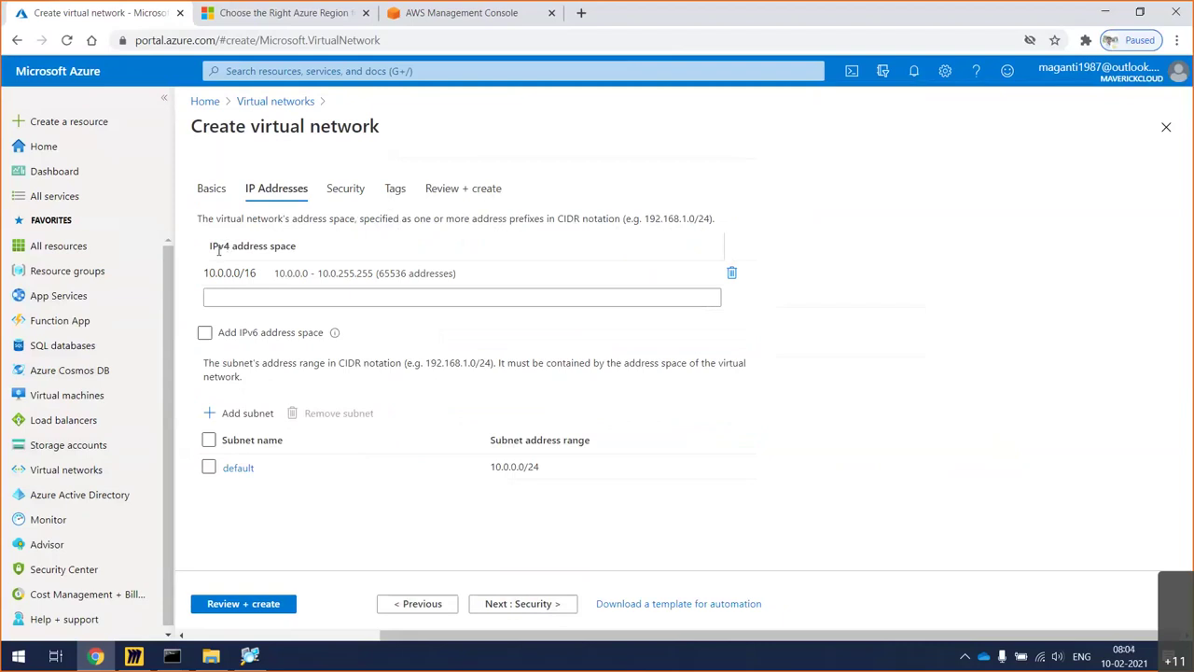
{"action": "left_click_drag", "start_coordinate": [218, 248], "coordinate": [341, 266]}
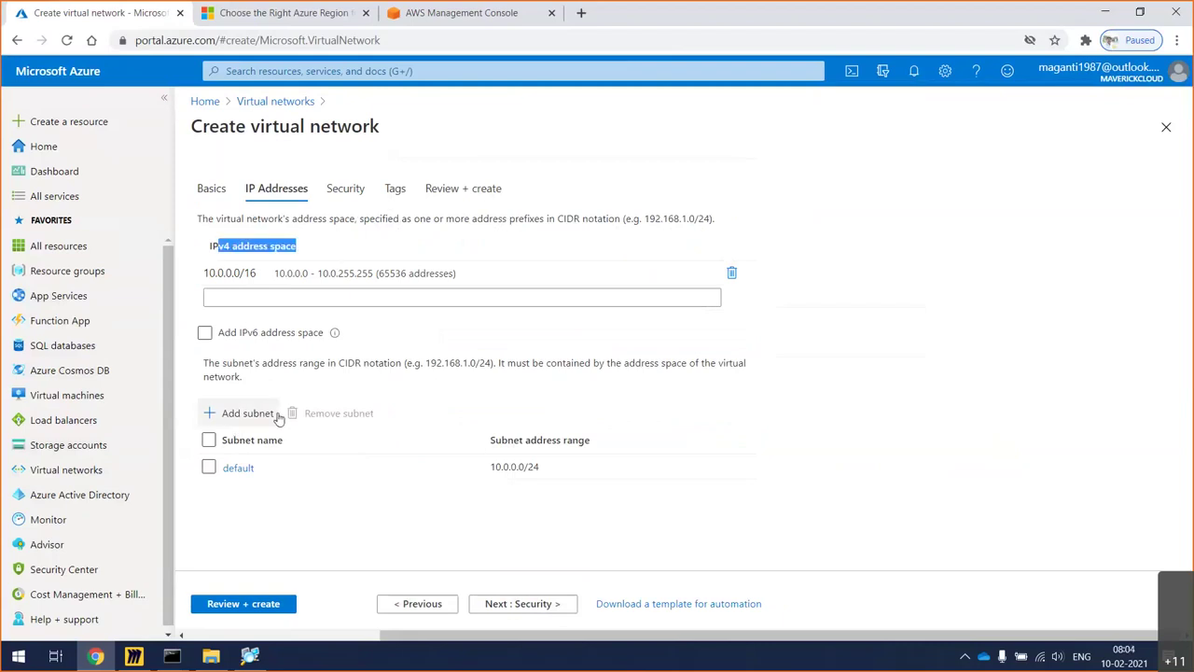
{"action": "left_click", "coordinate": [247, 413]}
{"action": "key", "text": "alt+Tab"}
{"action": "left_click", "coordinate": [730, 299]}
Step: Label the rectangle EUS_PROD_RG1
{"action": "key", "text": "t"}
{"action": "left_click", "coordinate": [403, 461]}
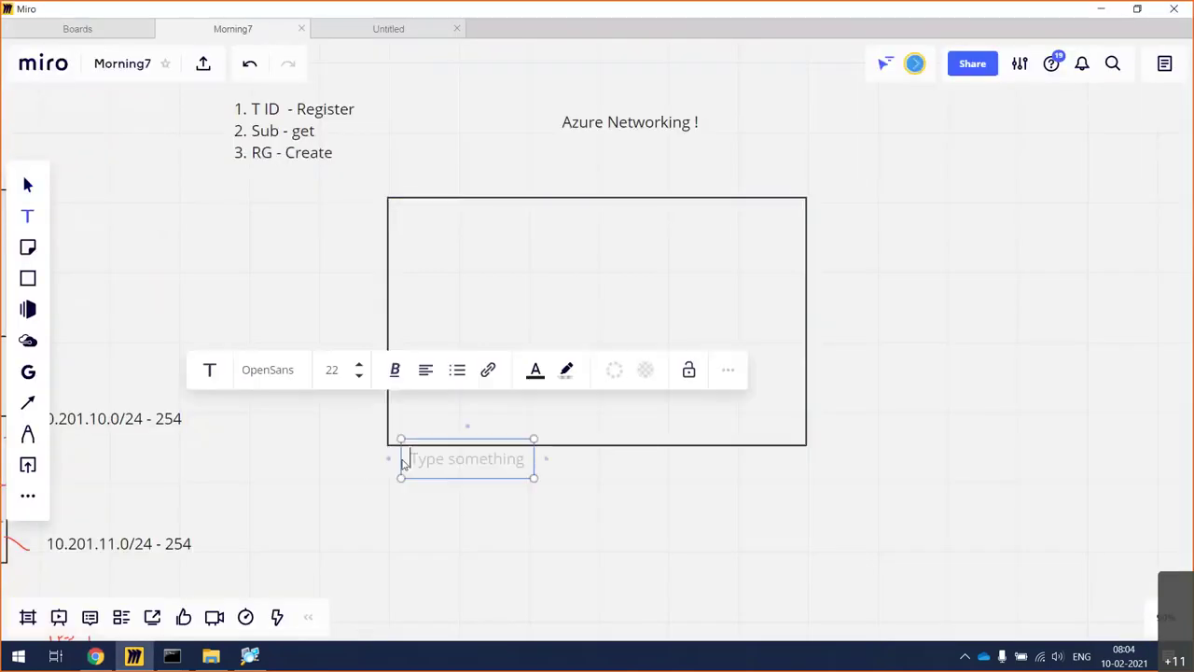
{"action": "type", "text": "RG"}
{"action": "key", "text": "BackSpace"}
{"action": "key", "text": "BackSpace"}
{"action": "type", "text": "EUS"}
{"action": "type", "text": "_"}
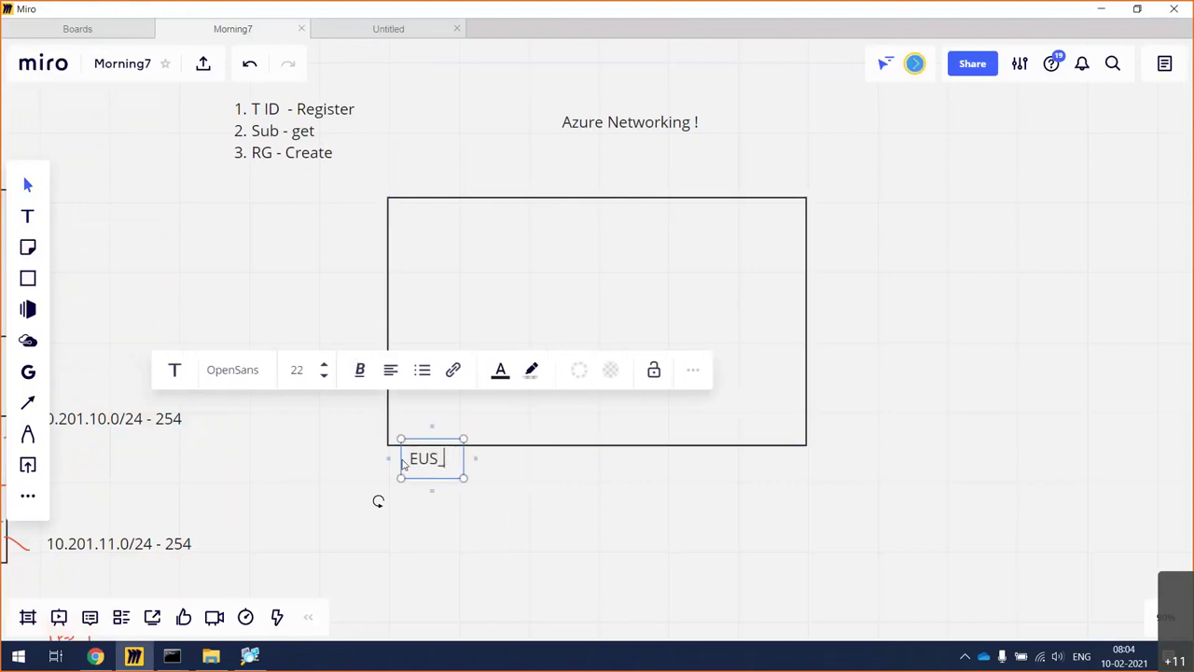
{"action": "type", "text": "PROD_RG1"}
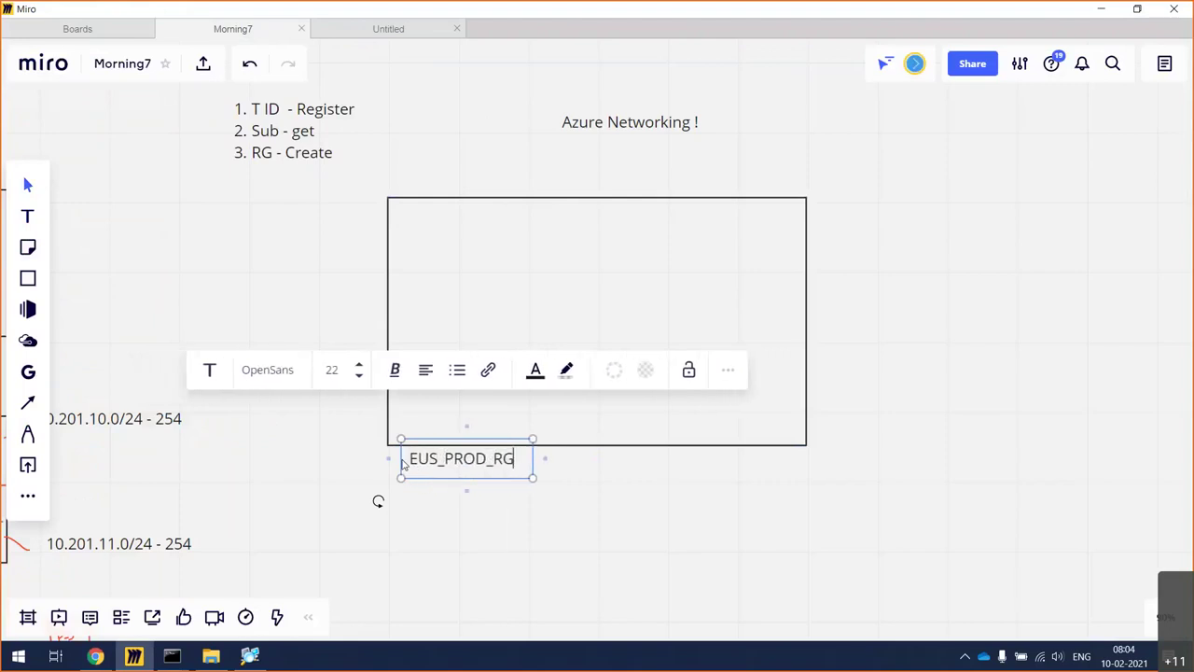
Step: Draw an inner rectangle inside the EUS_PROD_RG1 box and label it DR_VNET1
{"action": "left_click", "coordinate": [561, 501]}
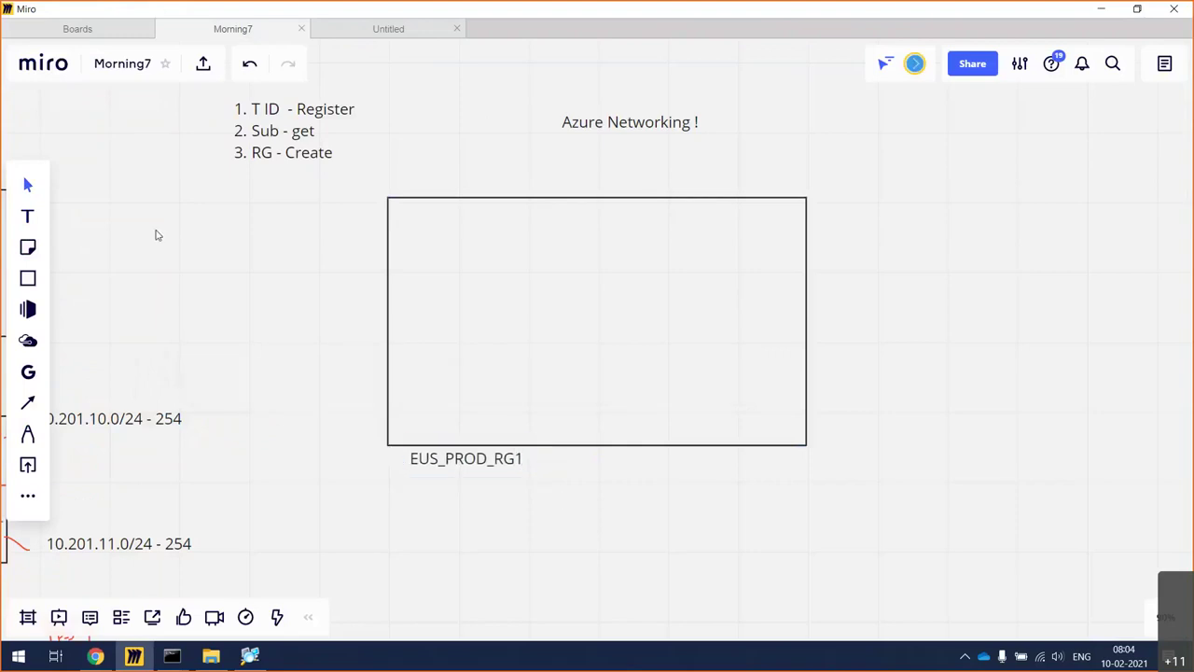
{"action": "left_click", "coordinate": [29, 278]}
{"action": "left_click_drag", "start_coordinate": [424, 214], "coordinate": [680, 421]}
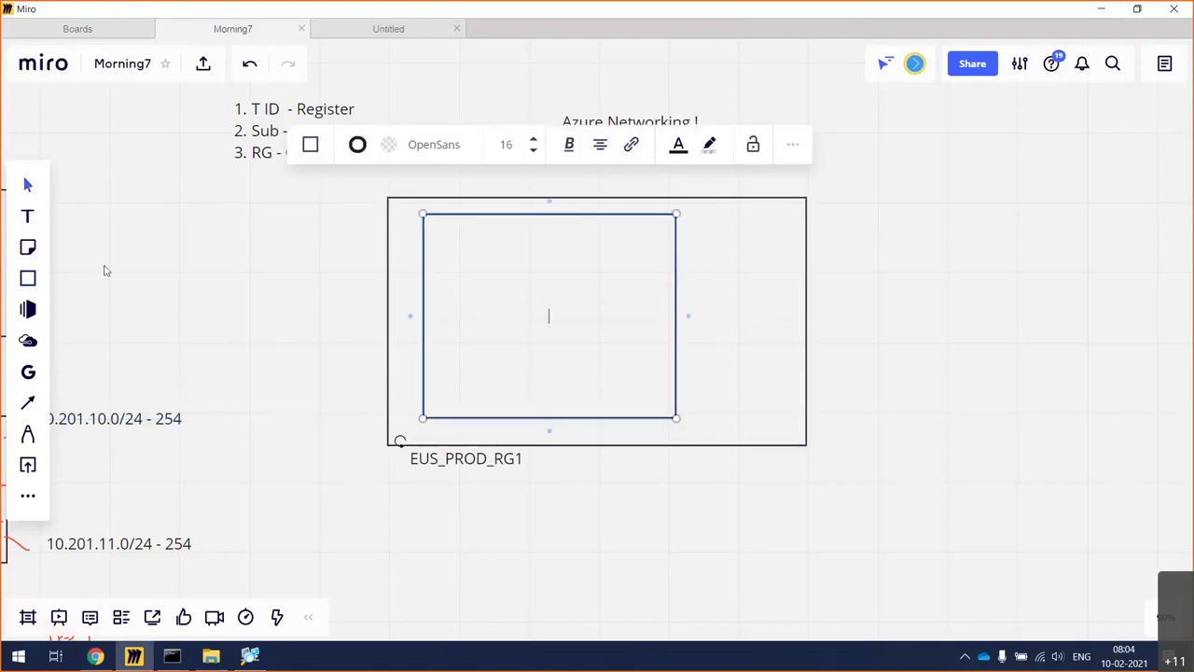
{"action": "left_click", "coordinate": [32, 277]}
{"action": "key", "text": "t"}
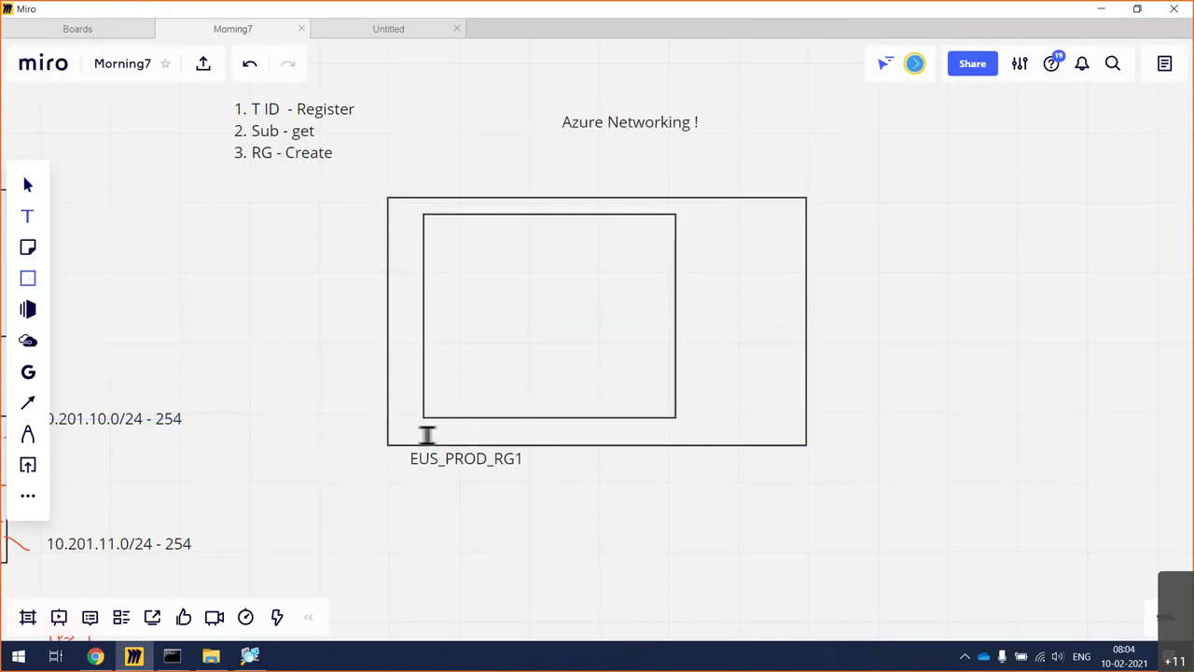
{"action": "left_click", "coordinate": [432, 432]}
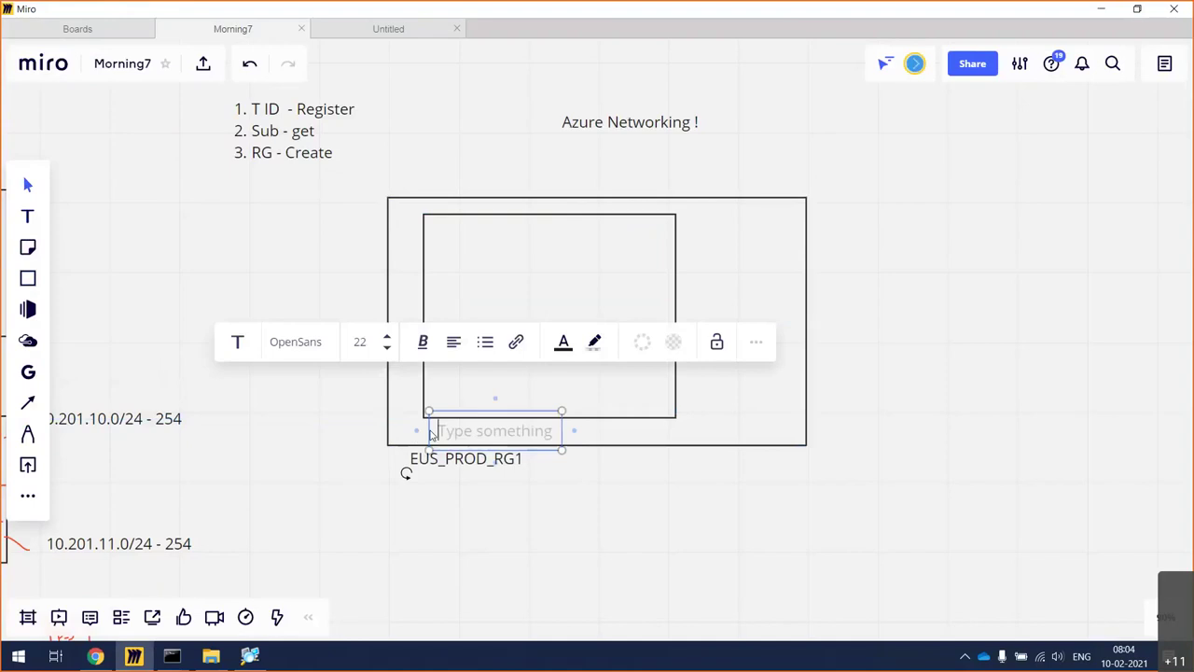
{"action": "type", "text": "DR_VNET1"}
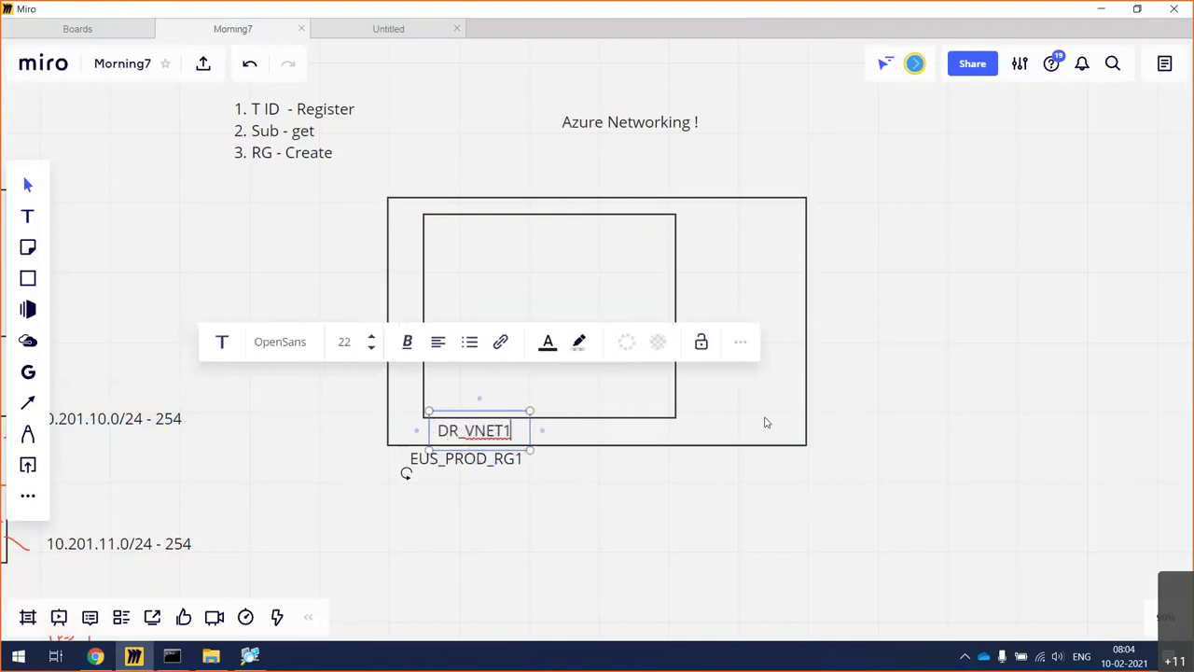
Step: Narrow the EUS_PROD_RG1 box from its right edge
{"action": "left_click", "coordinate": [807, 333]}
{"action": "left_click_drag", "start_coordinate": [812, 334], "coordinate": [764, 342]}
{"action": "left_click", "coordinate": [922, 390]}
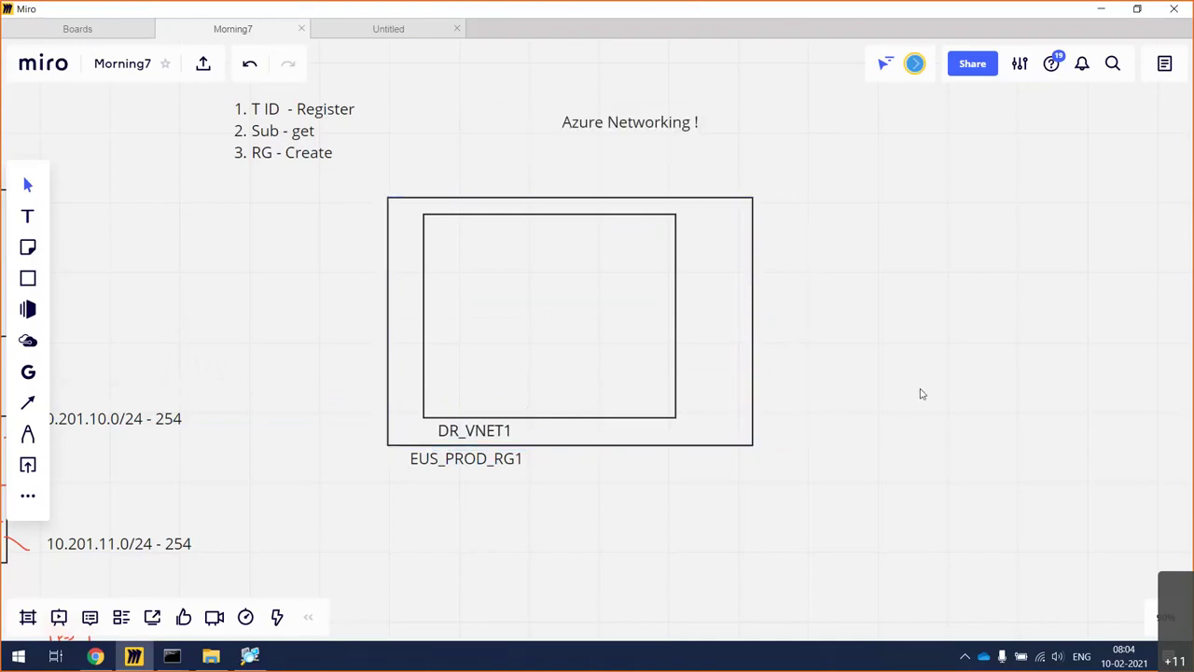
{"action": "left_click", "coordinate": [28, 278]}
Step: Draw a large rectangle around the EUS_PROD_RG1 and DR_VNET1 boxes
{"action": "left_click", "coordinate": [80, 230]}
{"action": "left_click_drag", "start_coordinate": [351, 162], "coordinate": [1026, 472]}
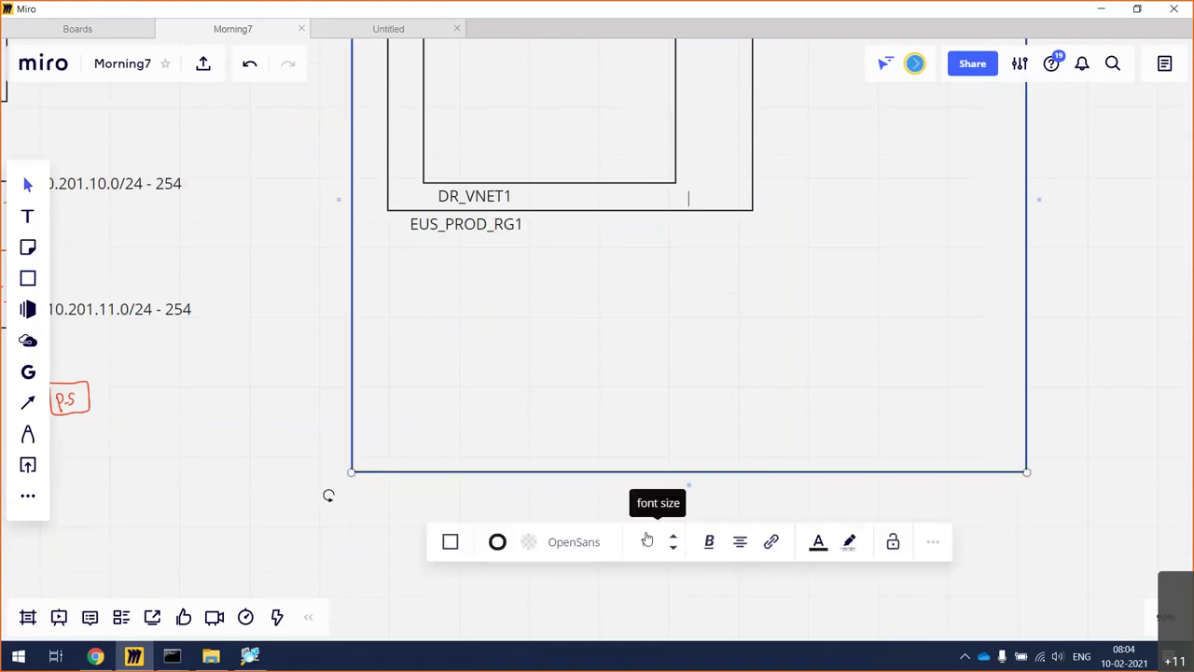
{"action": "scroll", "coordinate": [1097, 417], "scroll_direction": "down", "scroll_amount": 3}
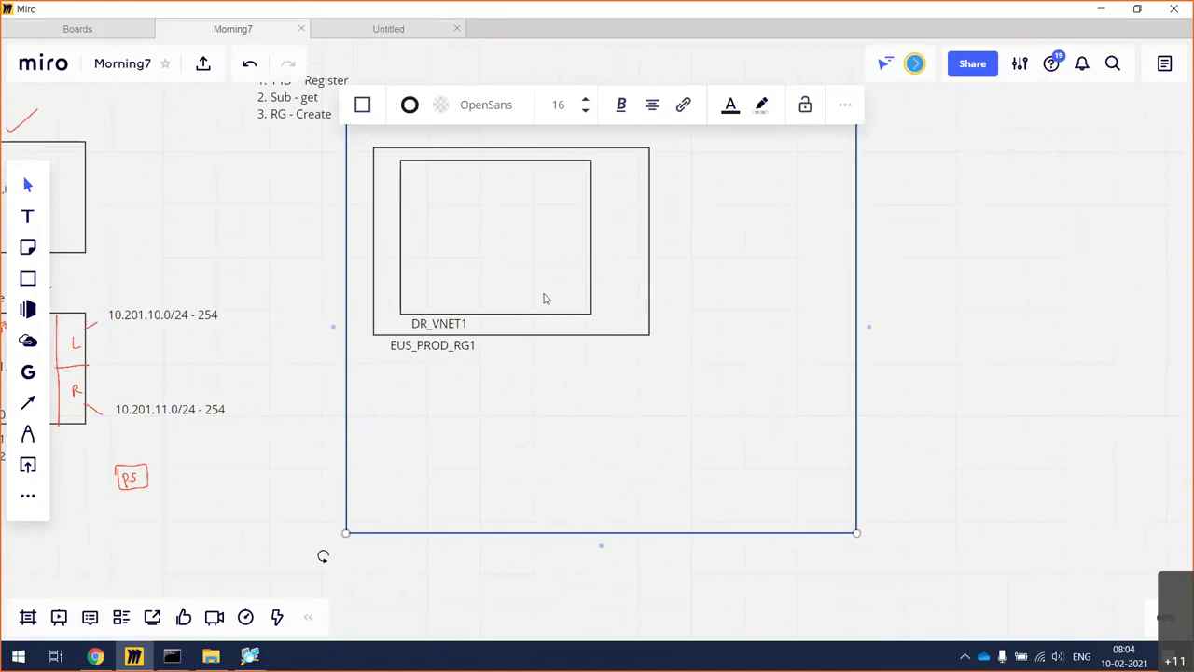
{"action": "left_click", "coordinate": [602, 233]}
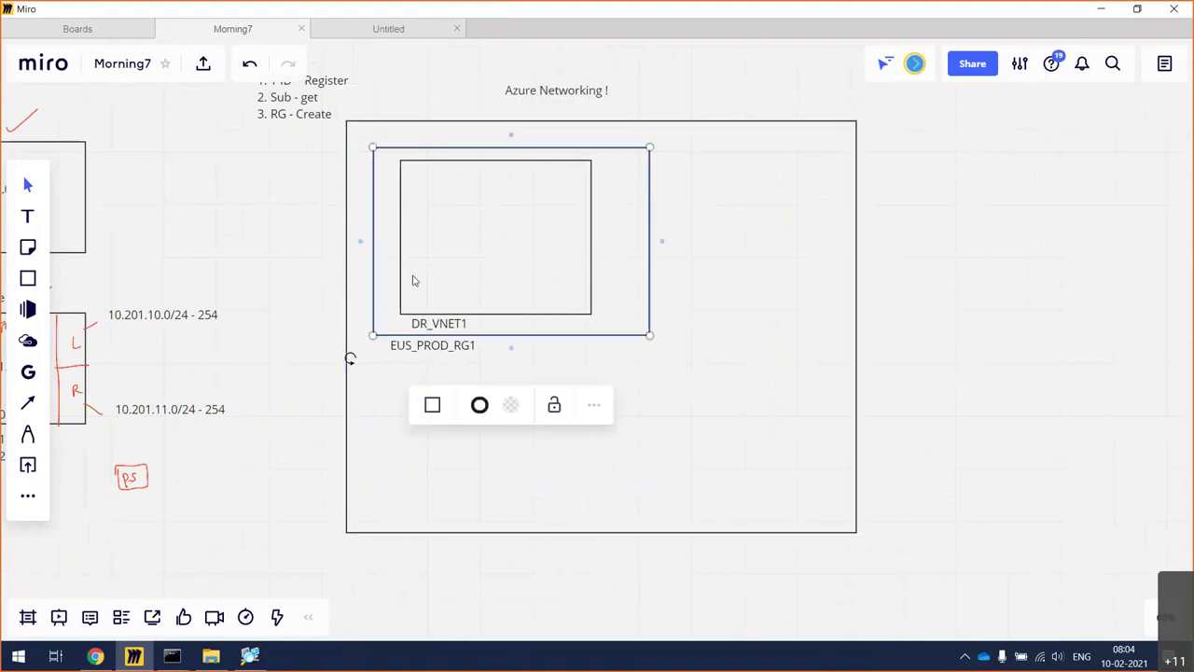
{"action": "left_click", "coordinate": [28, 280]}
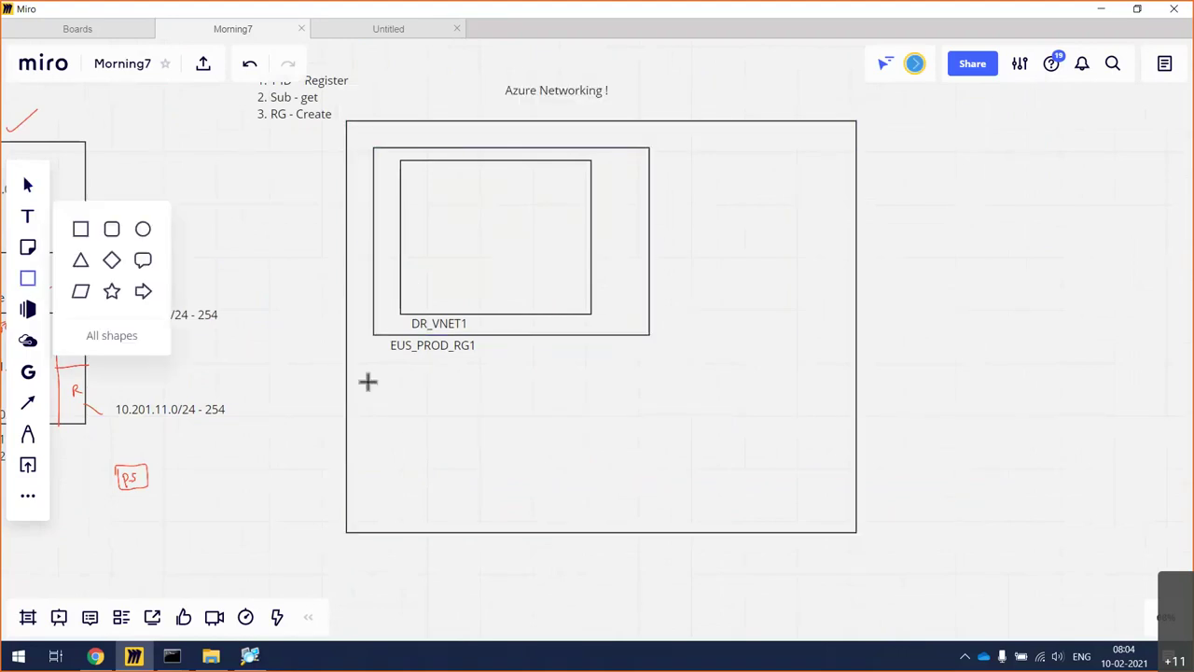
{"action": "left_click", "coordinate": [81, 228]}
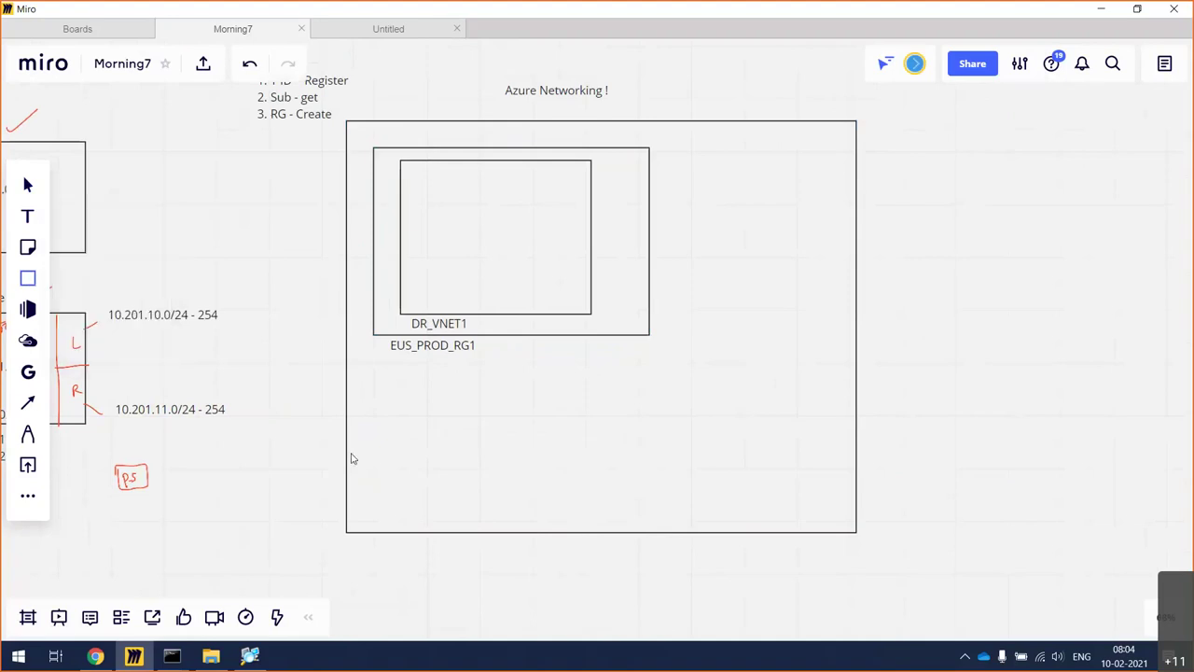
{"action": "left_click_drag", "start_coordinate": [407, 445], "coordinate": [443, 493]}
{"action": "type", "text": "RG"}
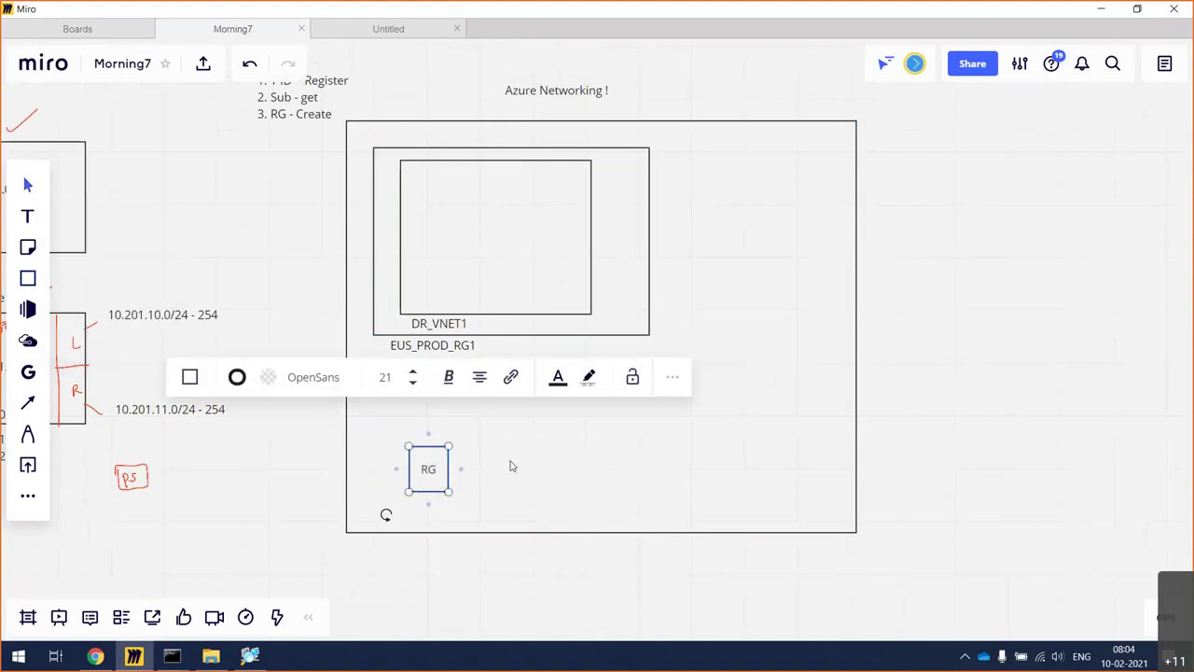
{"action": "left_click", "coordinate": [511, 465]}
{"action": "left_click", "coordinate": [28, 403]}
{"action": "mouse_move", "coordinate": [427, 469]}
{"action": "left_mouse_down"}
{"action": "mouse_move", "coordinate": [451, 416]}
{"action": "mouse_move", "coordinate": [508, 350]}
{"action": "mouse_move", "coordinate": [439, 320]}
{"action": "mouse_move", "coordinate": [509, 342]}
{"action": "left_mouse_up"}
{"action": "left_click", "coordinate": [426, 305]}
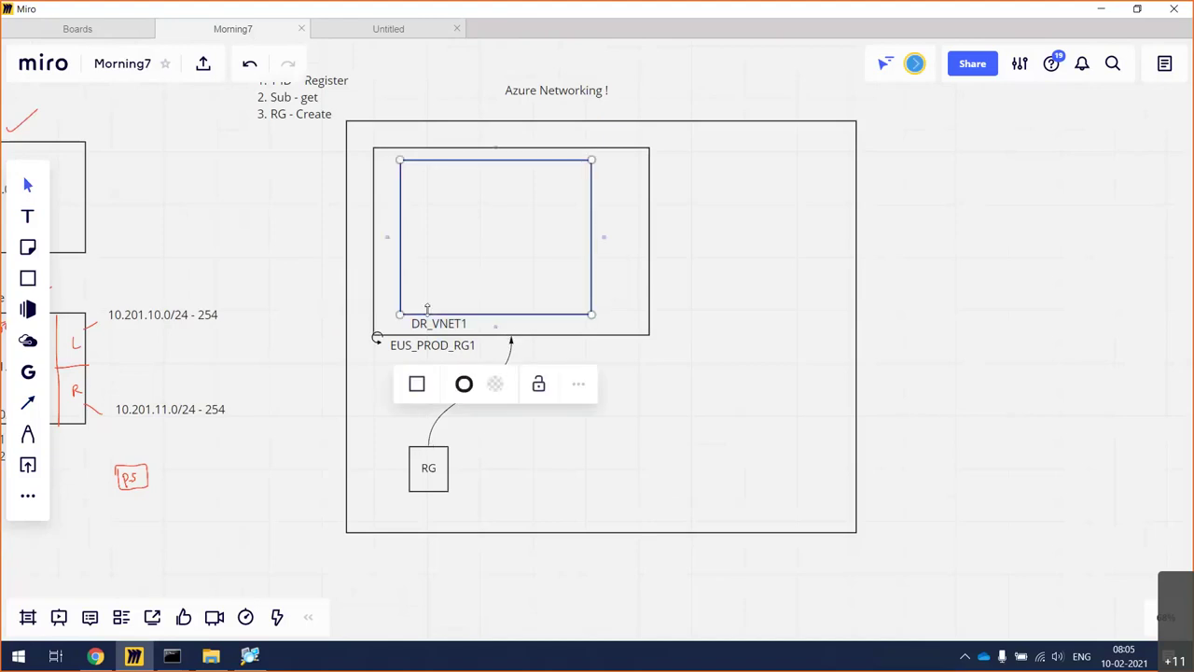
{"action": "left_click", "coordinate": [419, 362]}
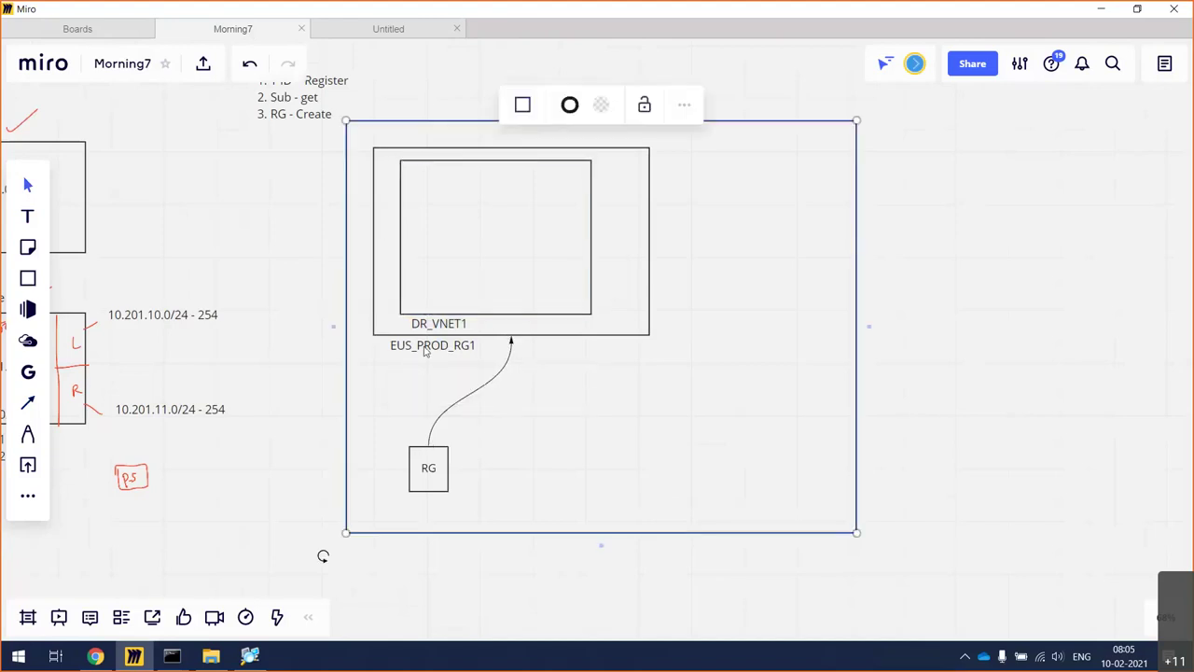
{"action": "left_click", "coordinate": [413, 460]}
{"action": "key", "text": "Delete"}
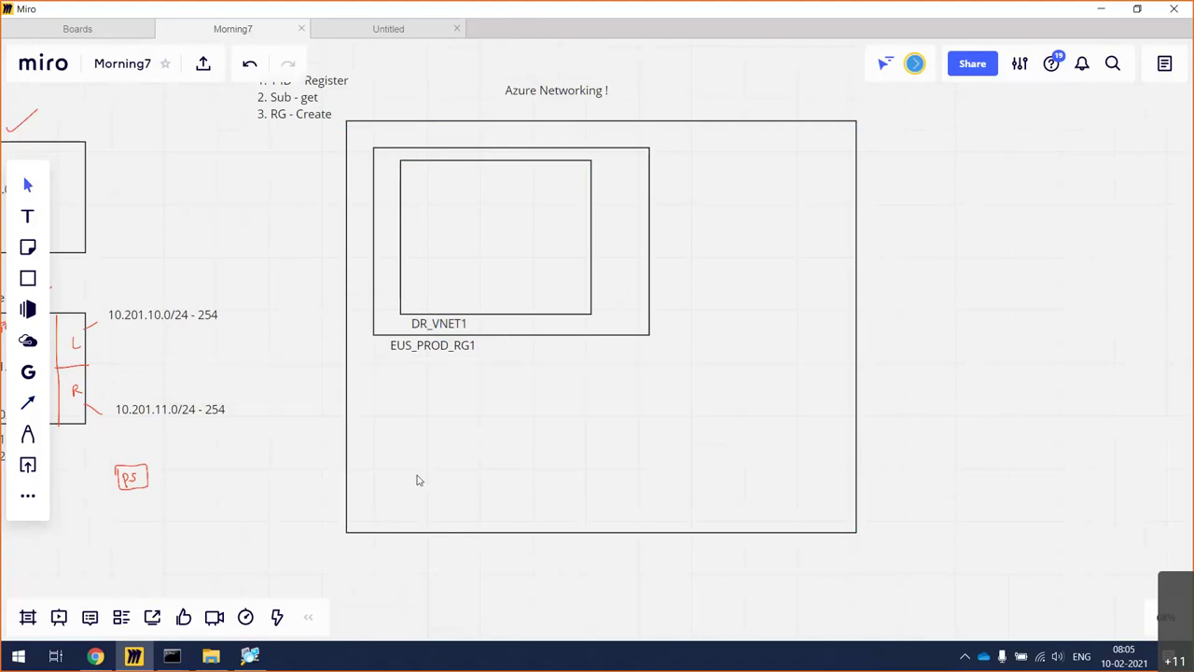
{"action": "left_click", "coordinate": [600, 501]}
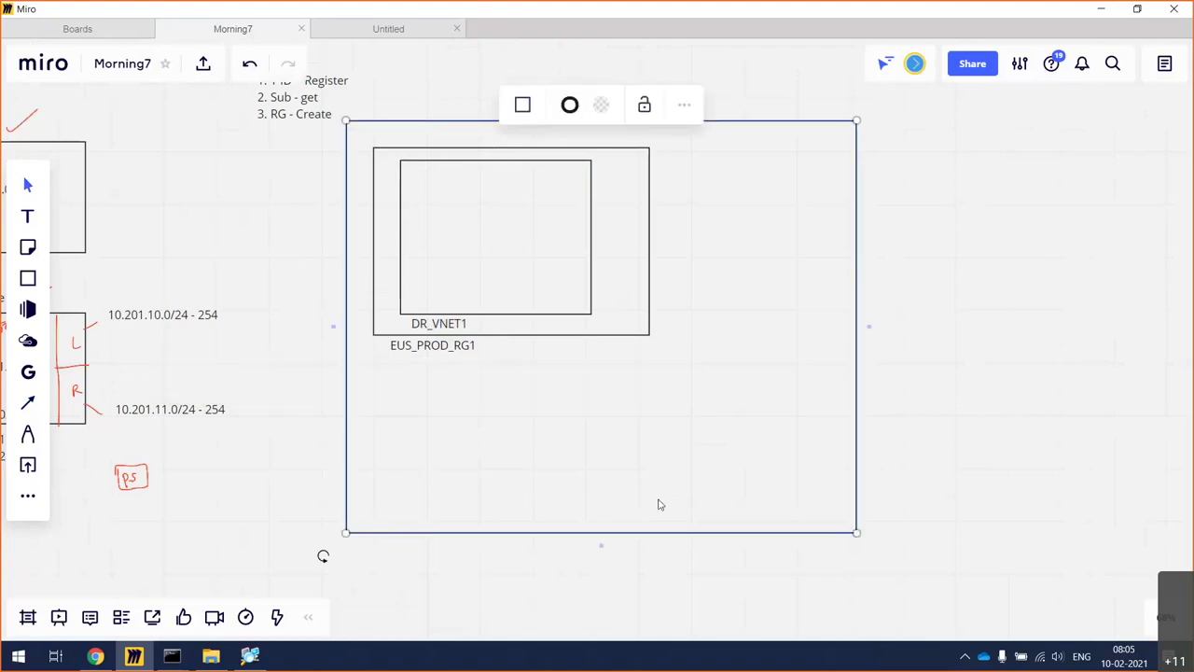
Step: Add the caption WEST US REGION below the large outer box
{"action": "left_click", "coordinate": [27, 215]}
{"action": "left_click", "coordinate": [378, 547]}
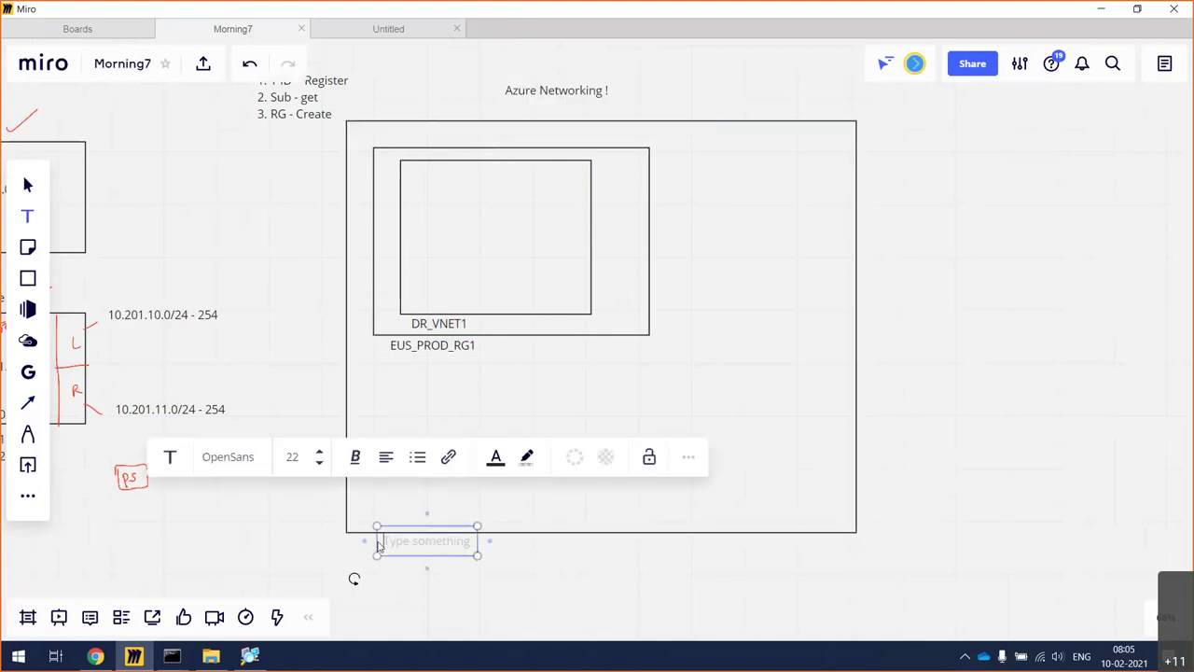
{"action": "type", "text": "WEST US REGIONS"}
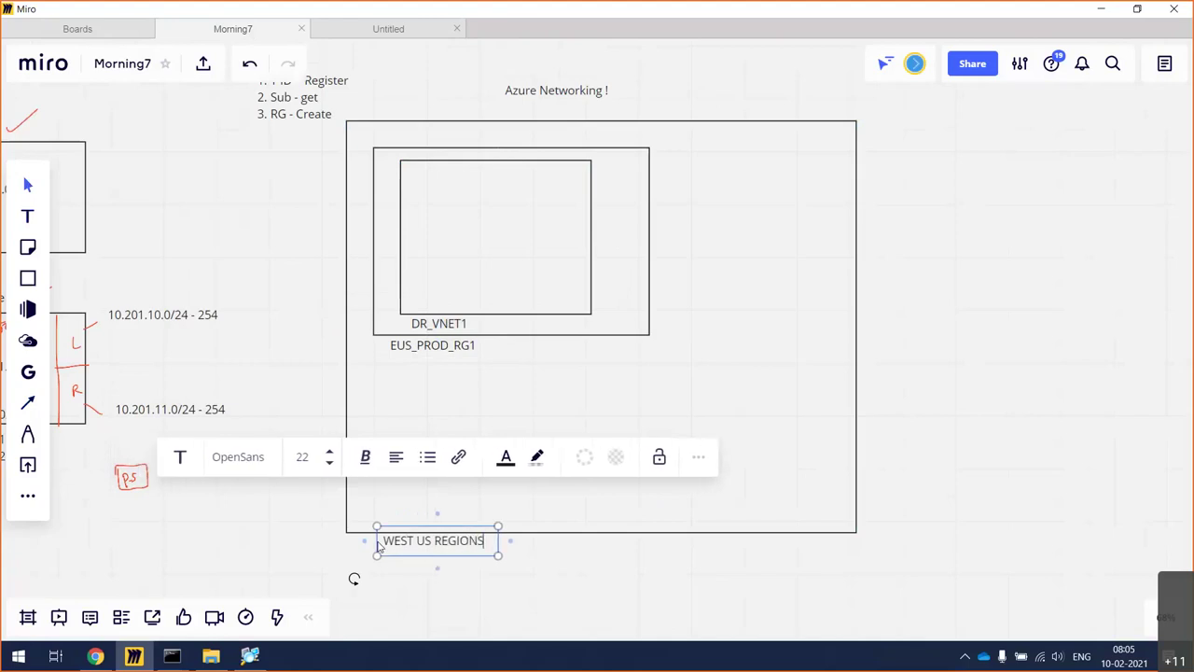
{"action": "key", "text": "BackSpace"}
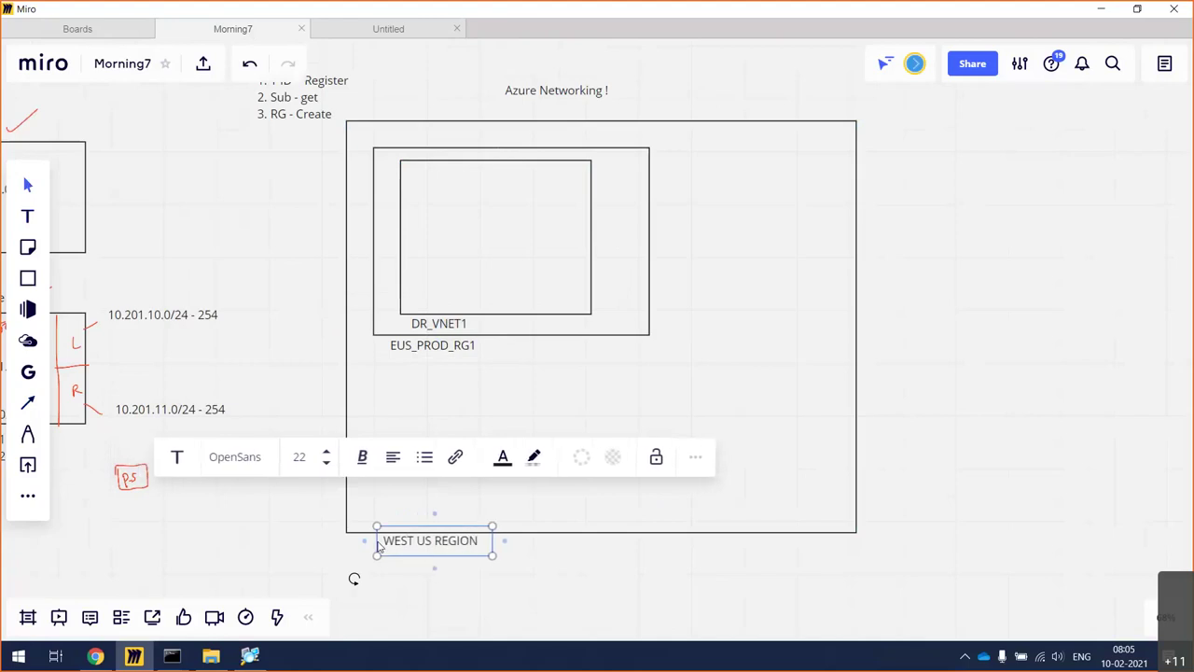
{"action": "left_click", "coordinate": [827, 471]}
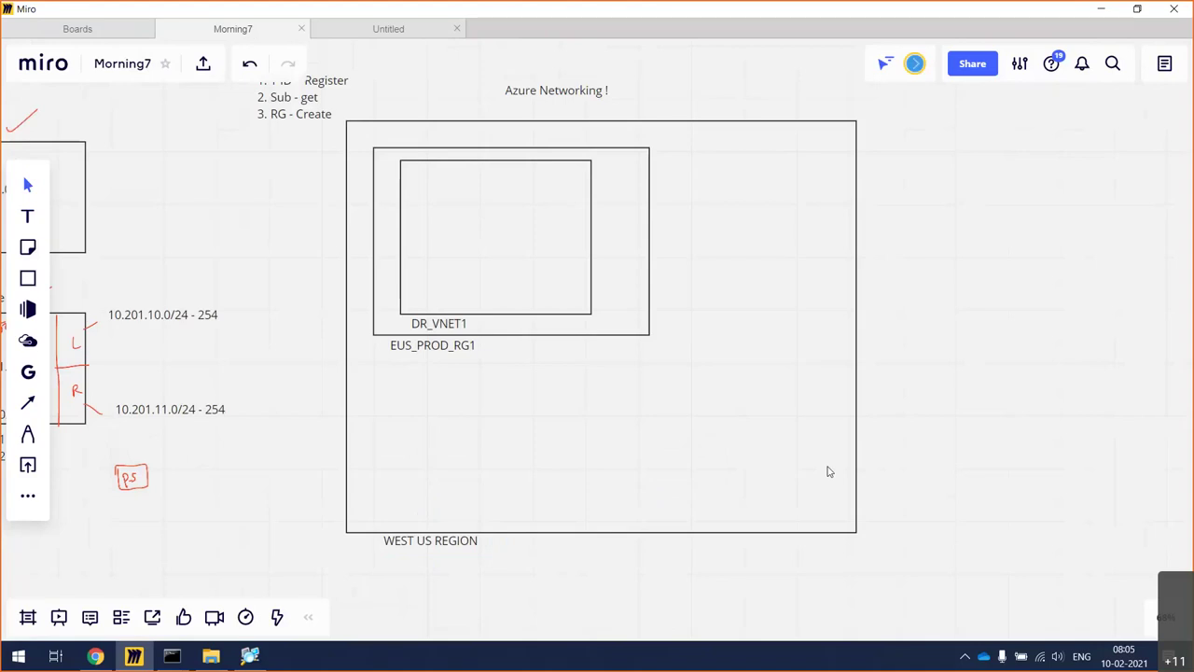
Step: Draw a red line below EUS_PROD_RG1 and add a TID / SUB / RG note at the box's top right
{"action": "left_click", "coordinate": [29, 444]}
{"action": "left_click_drag", "start_coordinate": [379, 363], "coordinate": [869, 344]}
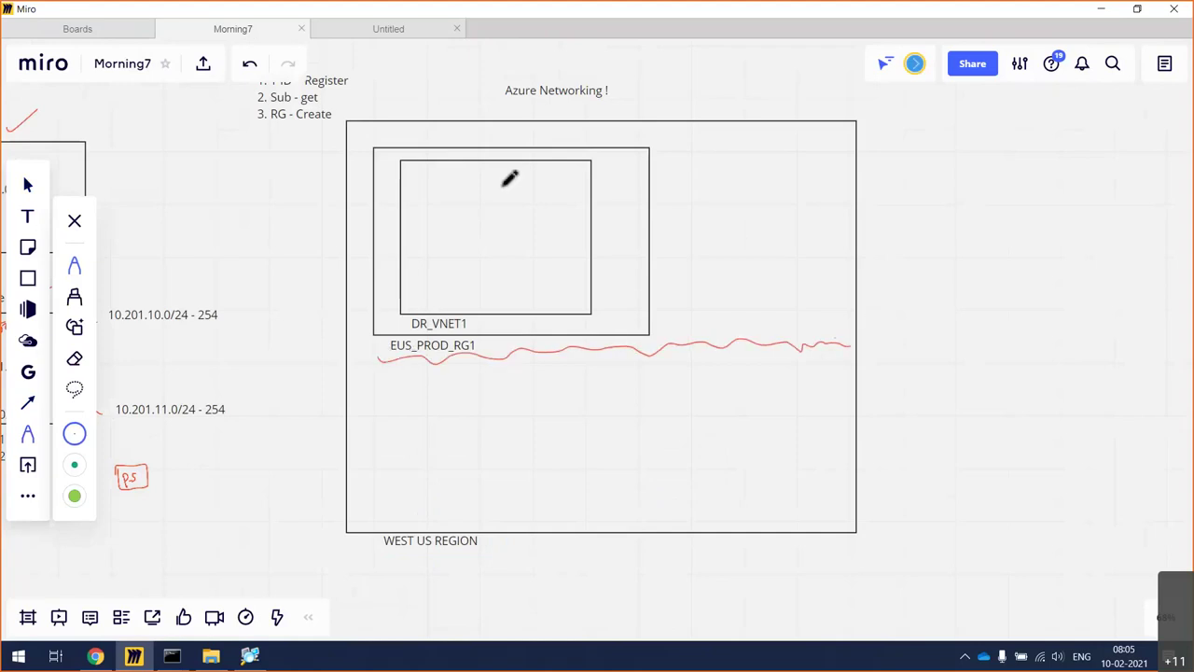
{"action": "key", "text": "t"}
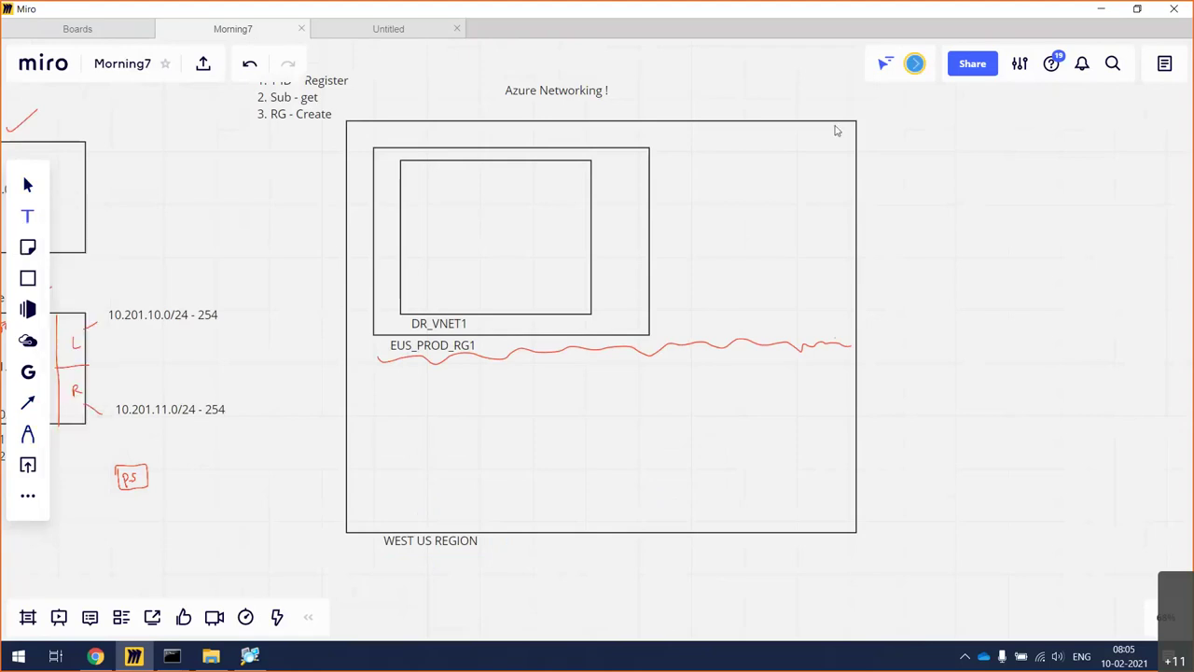
{"action": "left_click", "coordinate": [742, 138]}
{"action": "type", "text": "TID"}
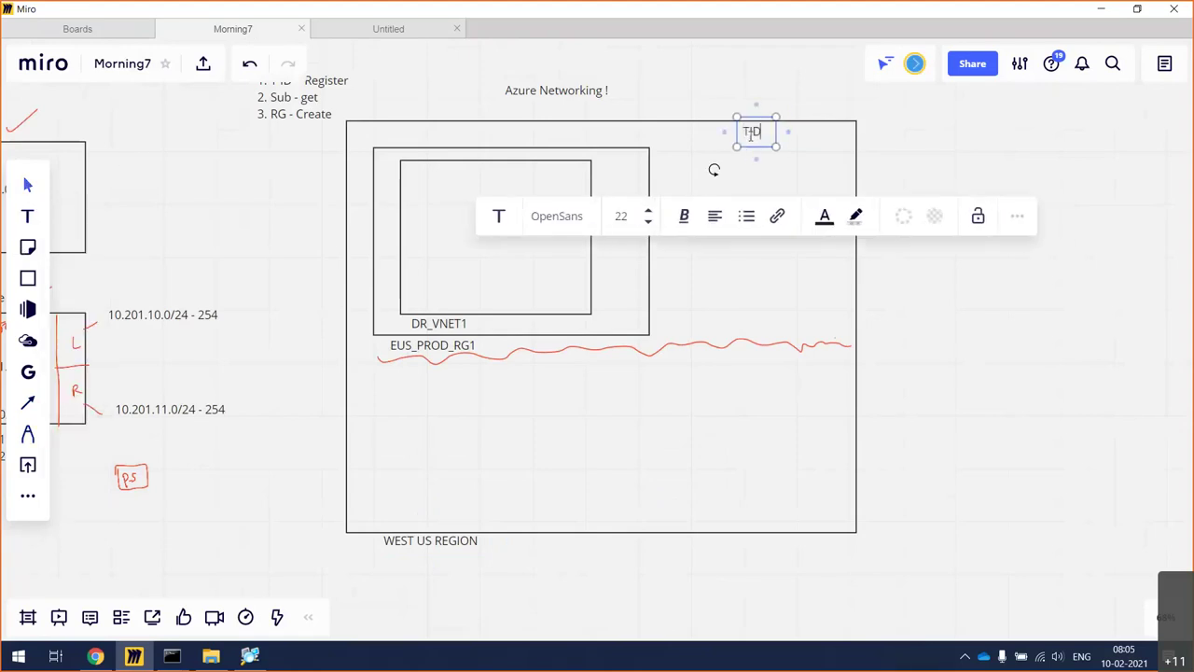
{"action": "key", "text": "Return"}
{"action": "type", "text": "SUB"}
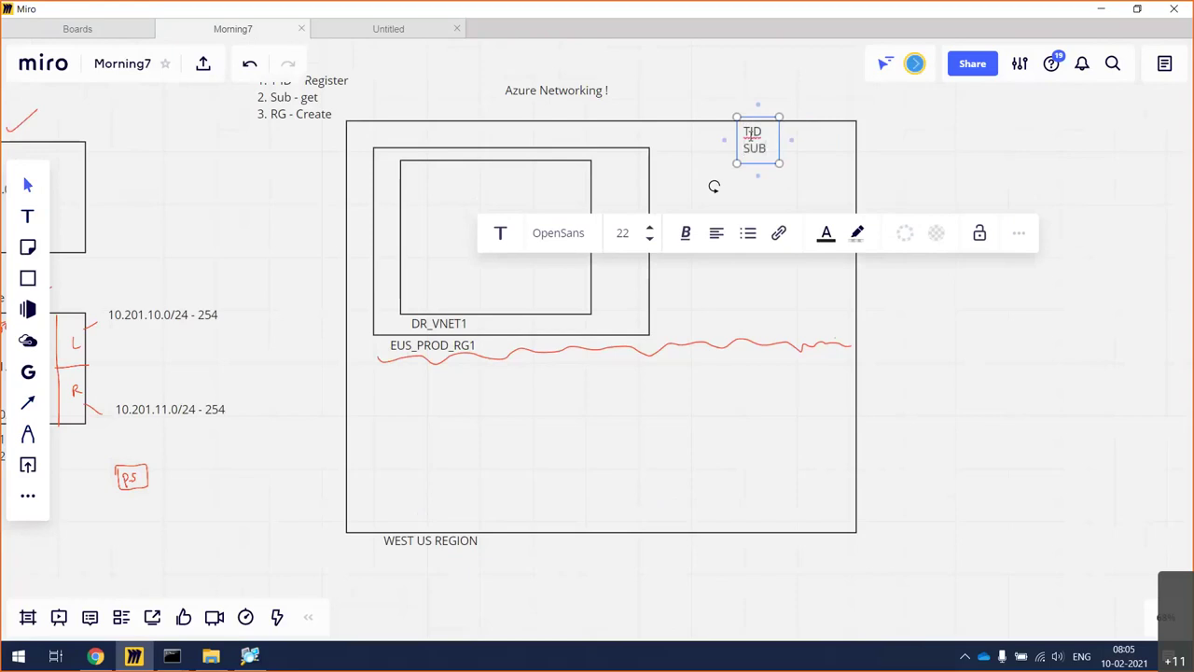
{"action": "key", "text": "Return"}
{"action": "type", "text": "RG"}
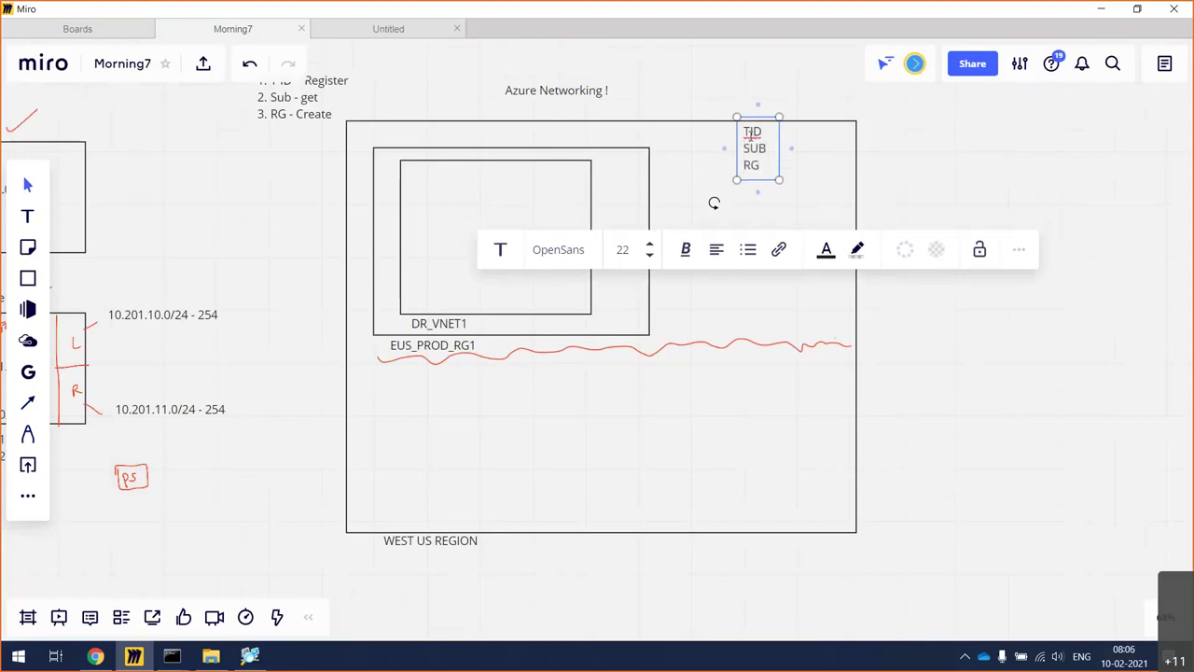
{"action": "left_click", "coordinate": [728, 168]}
{"action": "mouse_move", "coordinate": [741, 165]}
{"action": "left_mouse_down"}
{"action": "mouse_move", "coordinate": [686, 159]}
{"action": "mouse_move", "coordinate": [737, 153]}
{"action": "mouse_move", "coordinate": [650, 197]}
{"action": "mouse_move", "coordinate": [596, 191]}
{"action": "mouse_move", "coordinate": [606, 198]}
{"action": "left_mouse_up"}
Step: Draw a red arrow from RG to DR_VNET1 and tick SUB and TID
{"action": "left_click", "coordinate": [27, 434]}
{"action": "left_click_drag", "start_coordinate": [690, 157], "coordinate": [659, 178]}
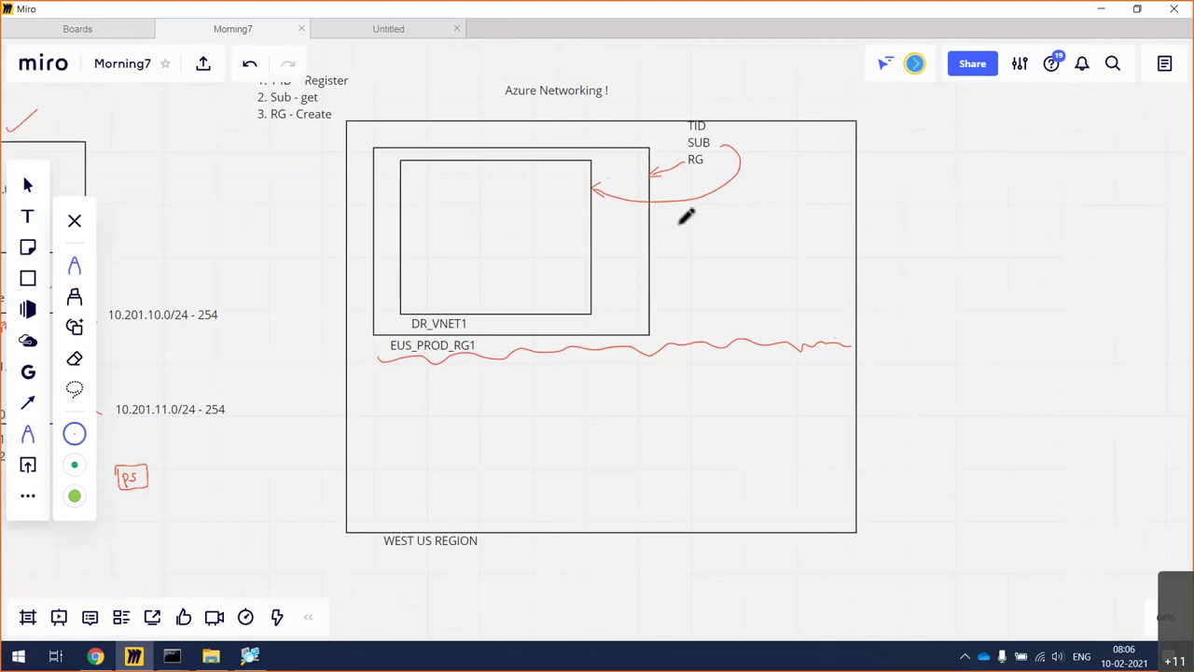
{"action": "left_click_drag", "start_coordinate": [678, 148], "coordinate": [679, 121]}
Step: Return to the Basics tab of the DR_VNET1 form and reselect the current subscription
{"action": "left_click", "coordinate": [95, 657]}
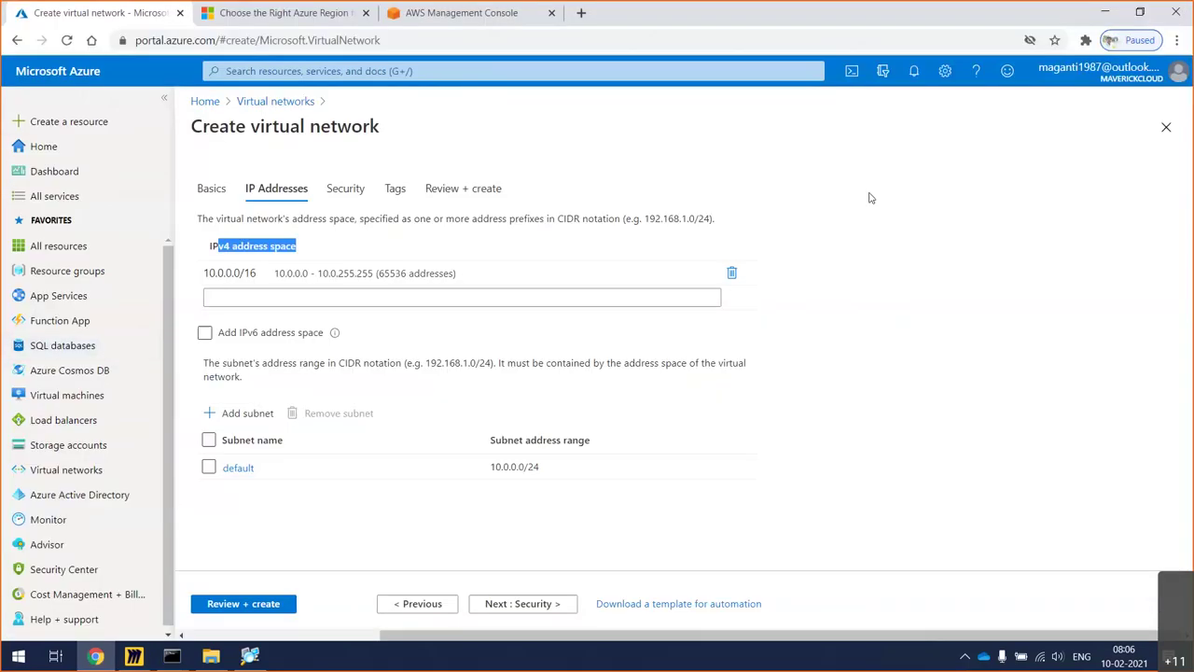
{"action": "scroll", "coordinate": [126, 564], "scroll_direction": "down", "scroll_amount": 1}
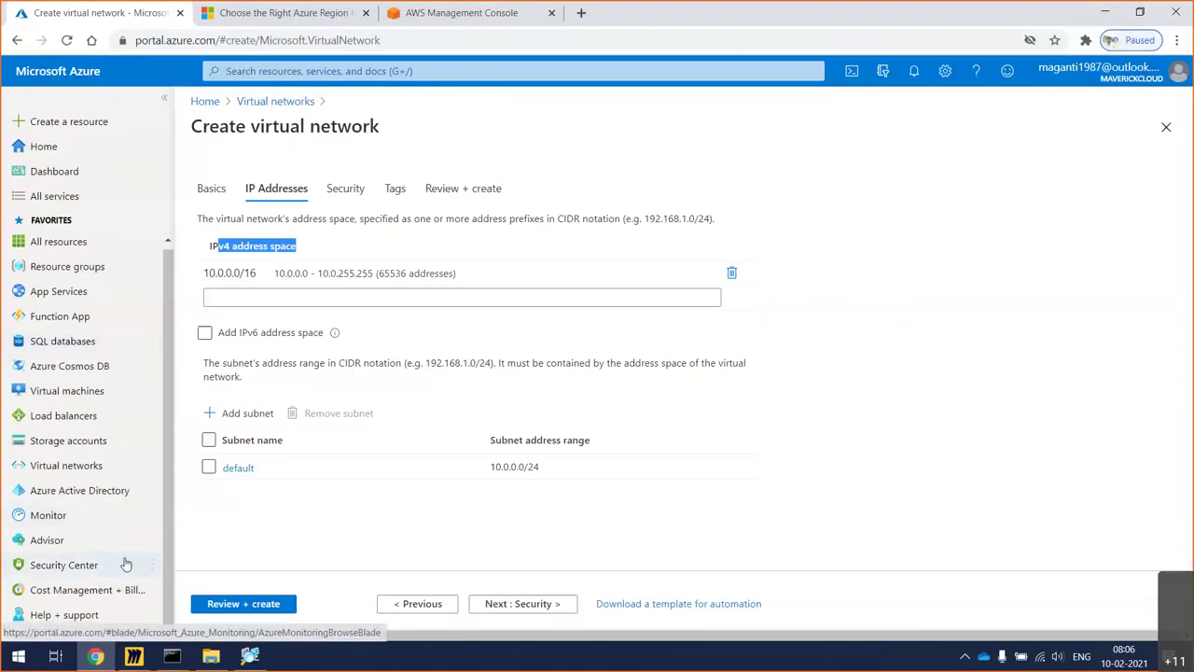
{"action": "left_click", "coordinate": [416, 604]}
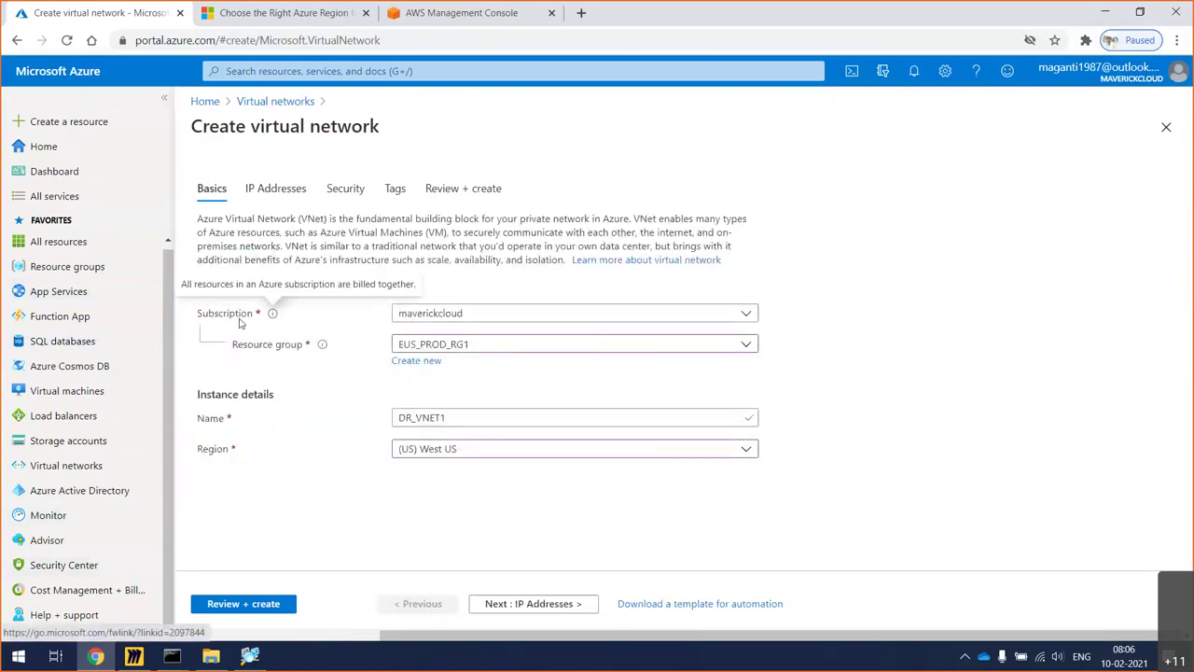
{"action": "left_click", "coordinate": [507, 314]}
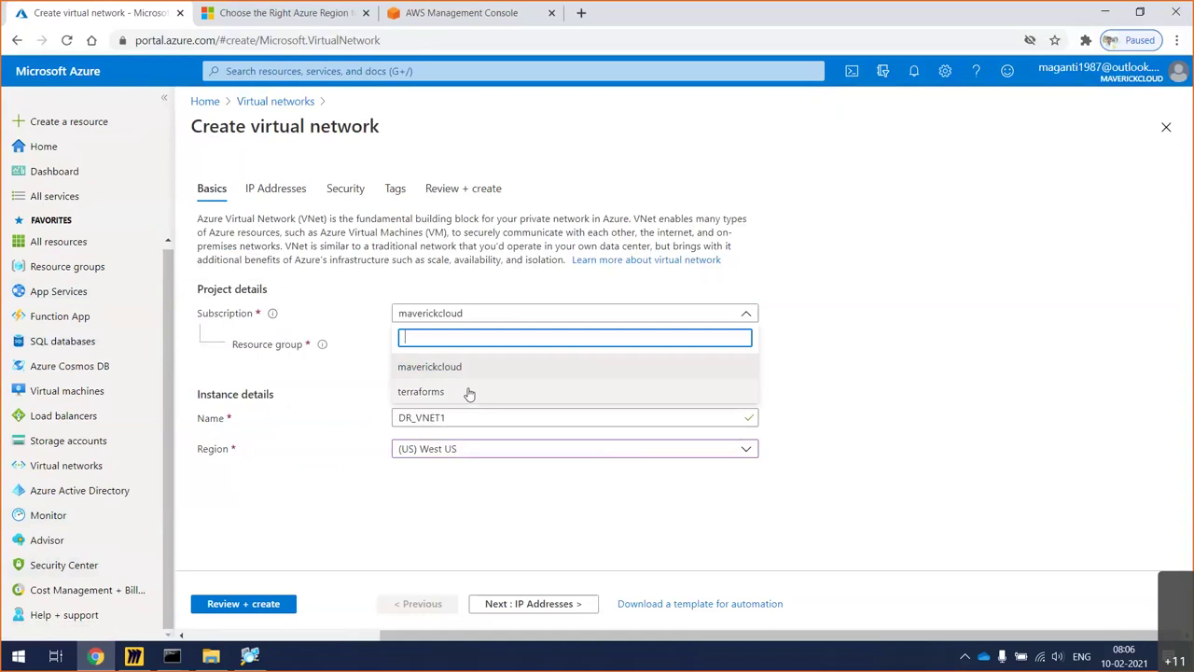
{"action": "left_click", "coordinate": [420, 369]}
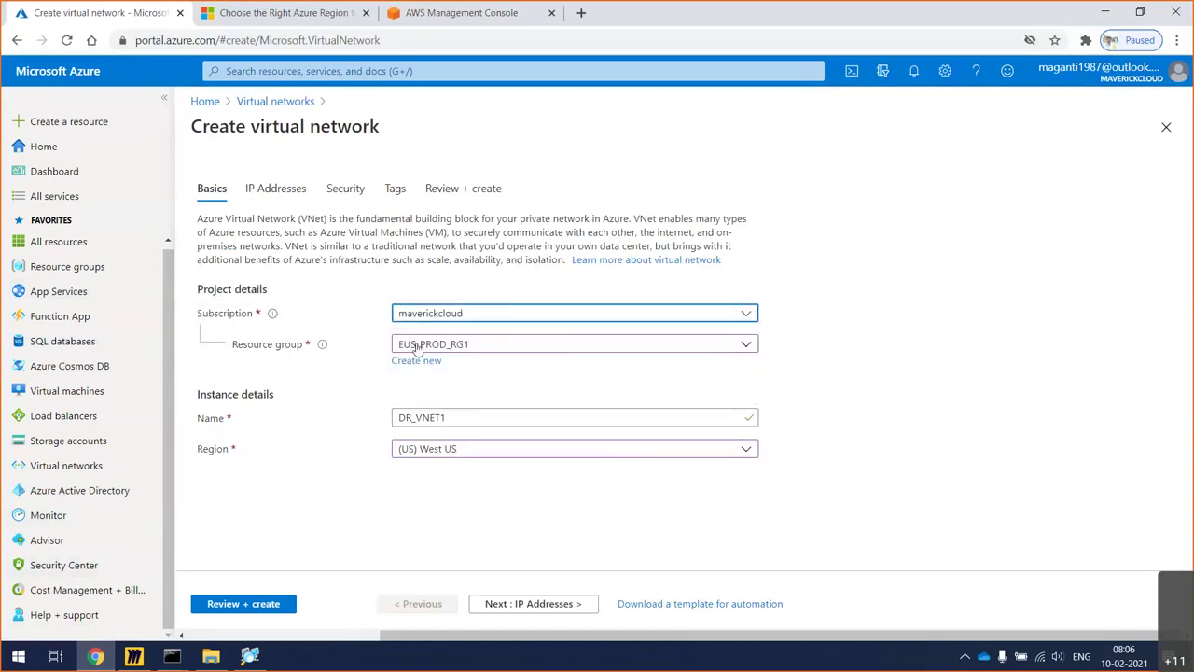
Step: Tick DR_VNET1 in red and place the note 'TID : SUB: RG: VNET1 : 10.100.0.0/16' inside the region box
{"action": "key", "text": "alt+Tab"}
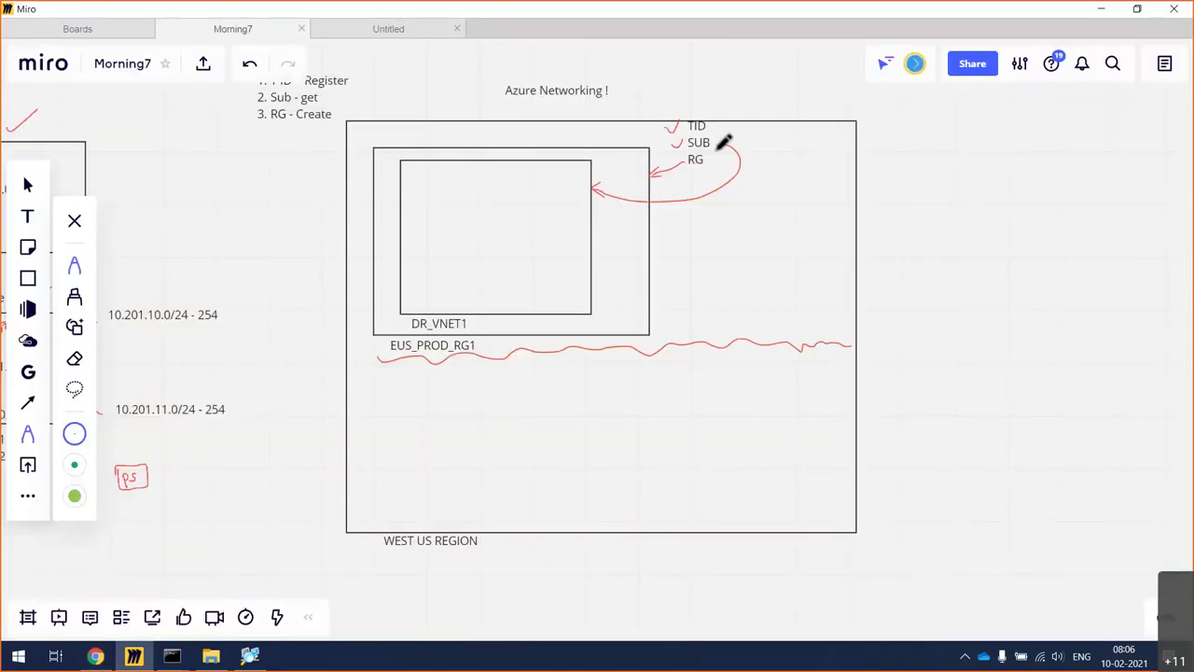
{"action": "left_click_drag", "start_coordinate": [400, 312], "coordinate": [405, 317]}
{"action": "left_click", "coordinate": [28, 217]}
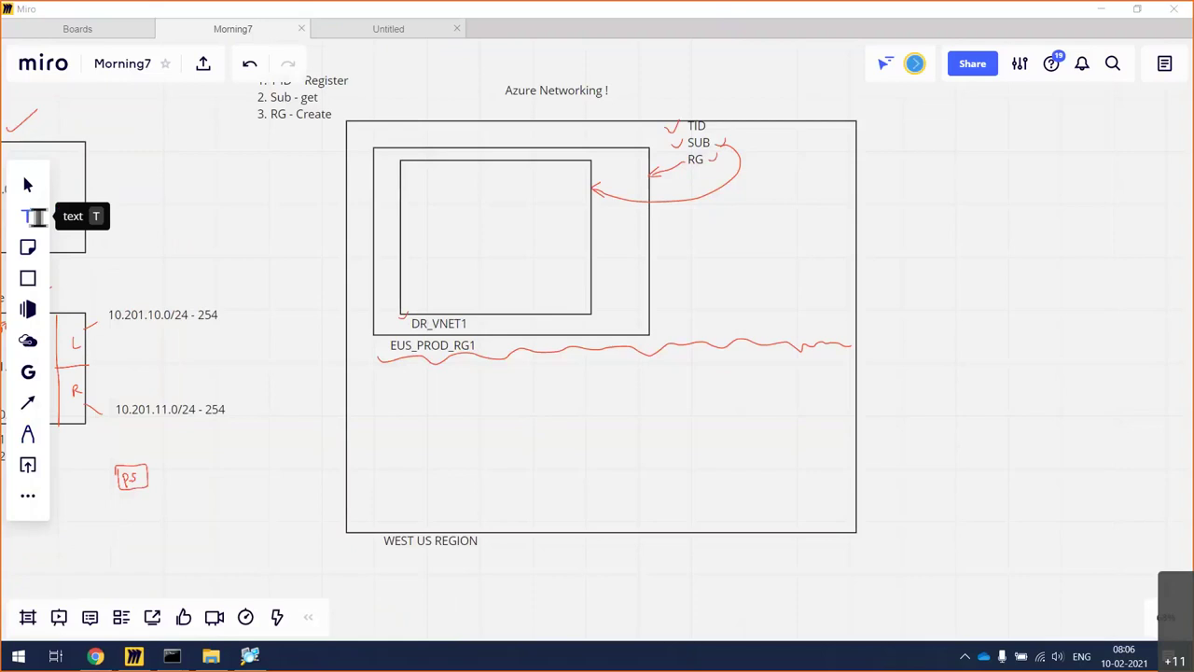
{"action": "left_click", "coordinate": [36, 217]}
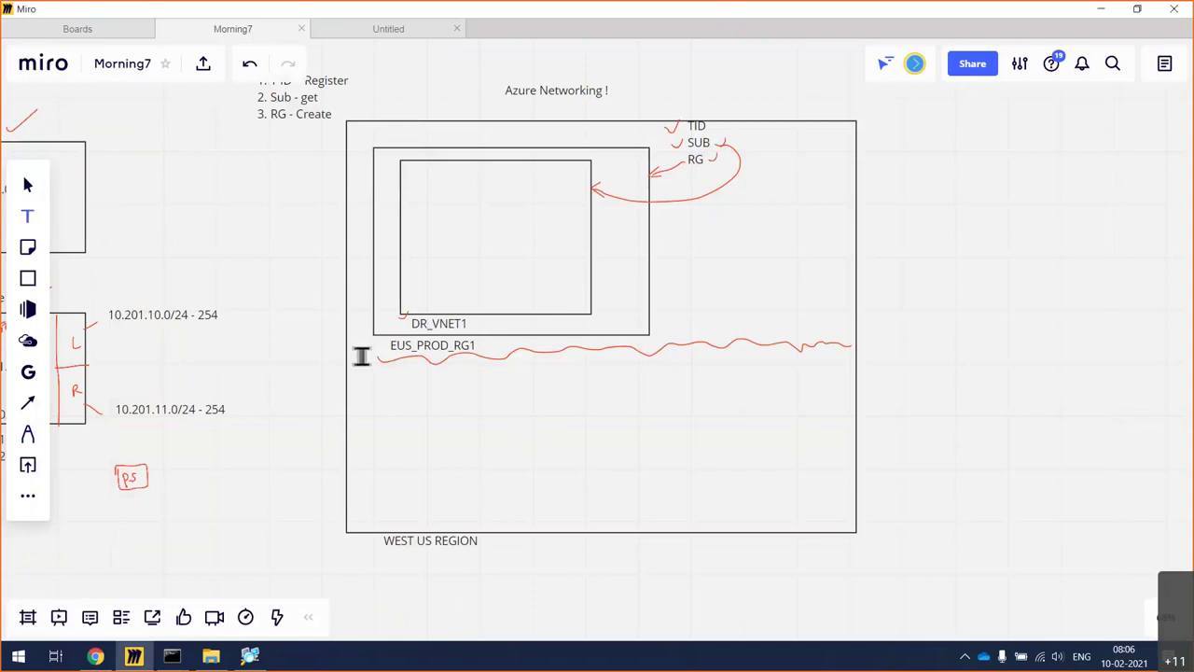
{"action": "left_click", "coordinate": [721, 525]}
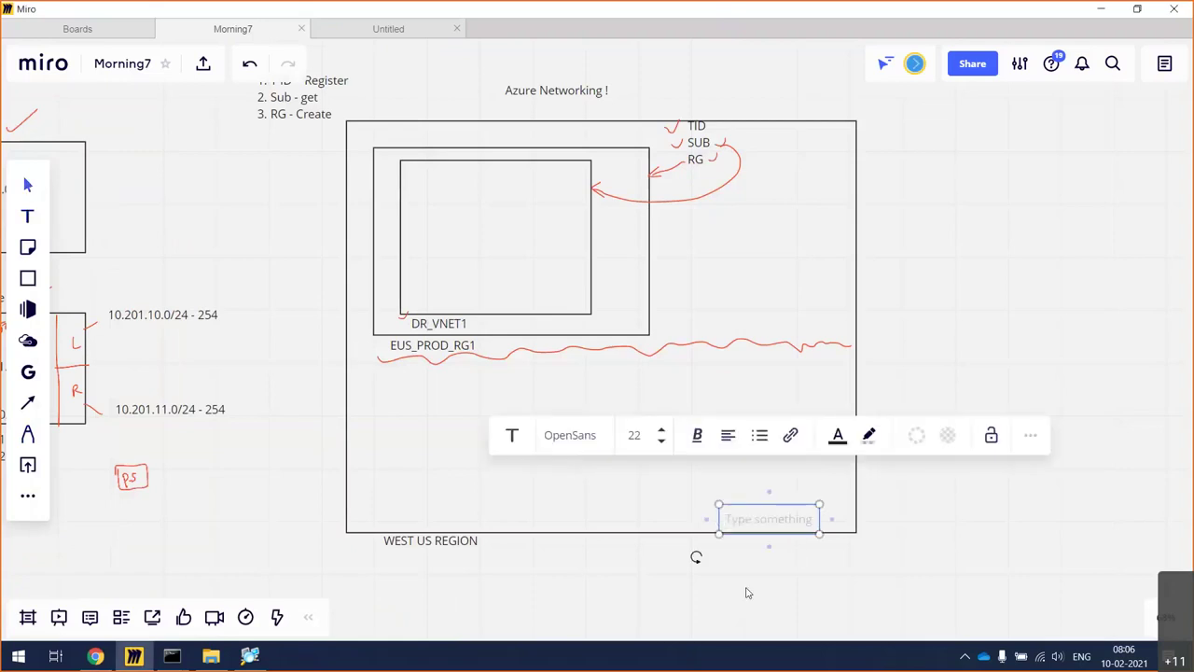
{"action": "type", "text": "TID"}
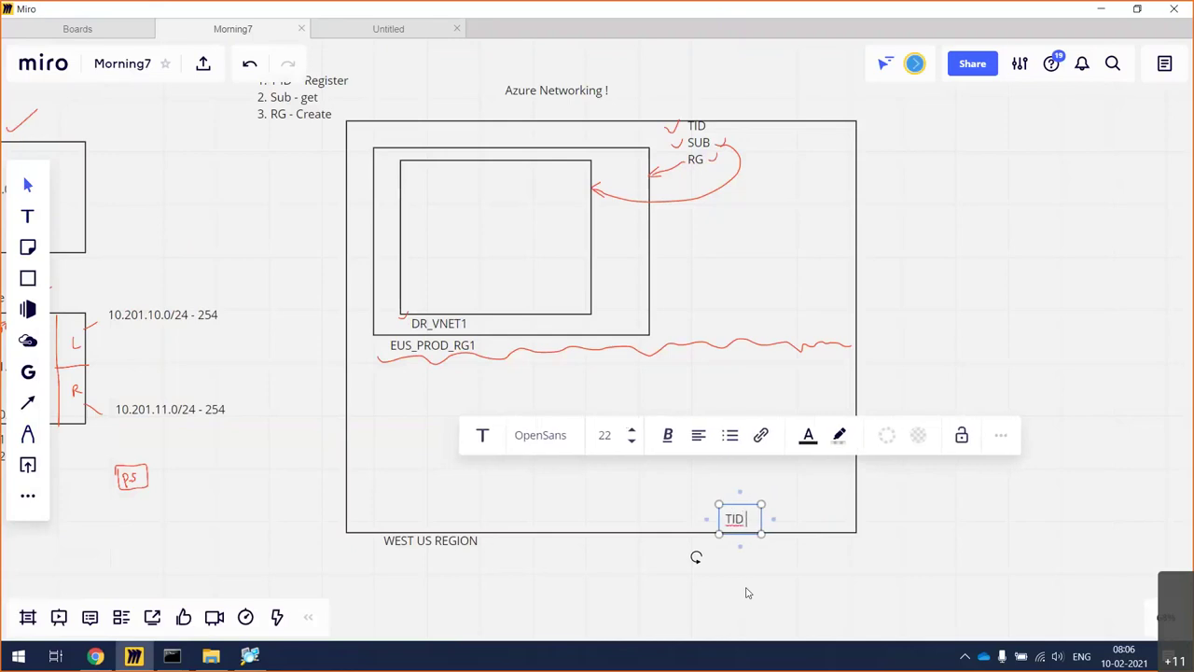
{"action": "type", "text": " : SUB: RG: VNE"}
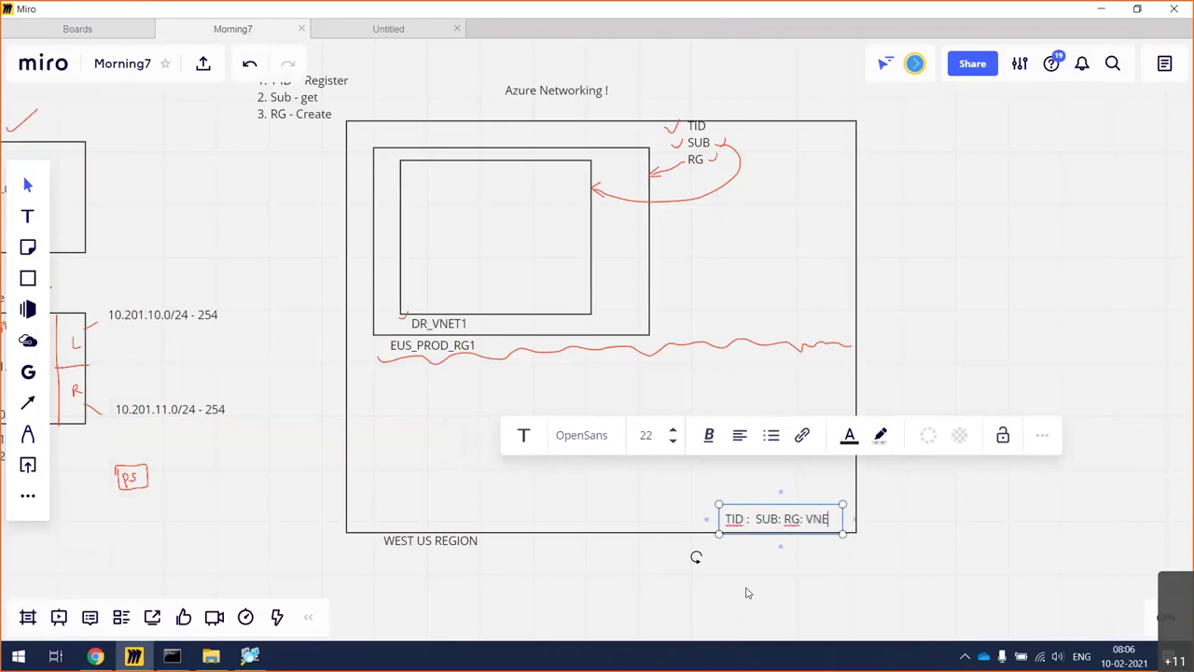
{"action": "type", "text": "T1"}
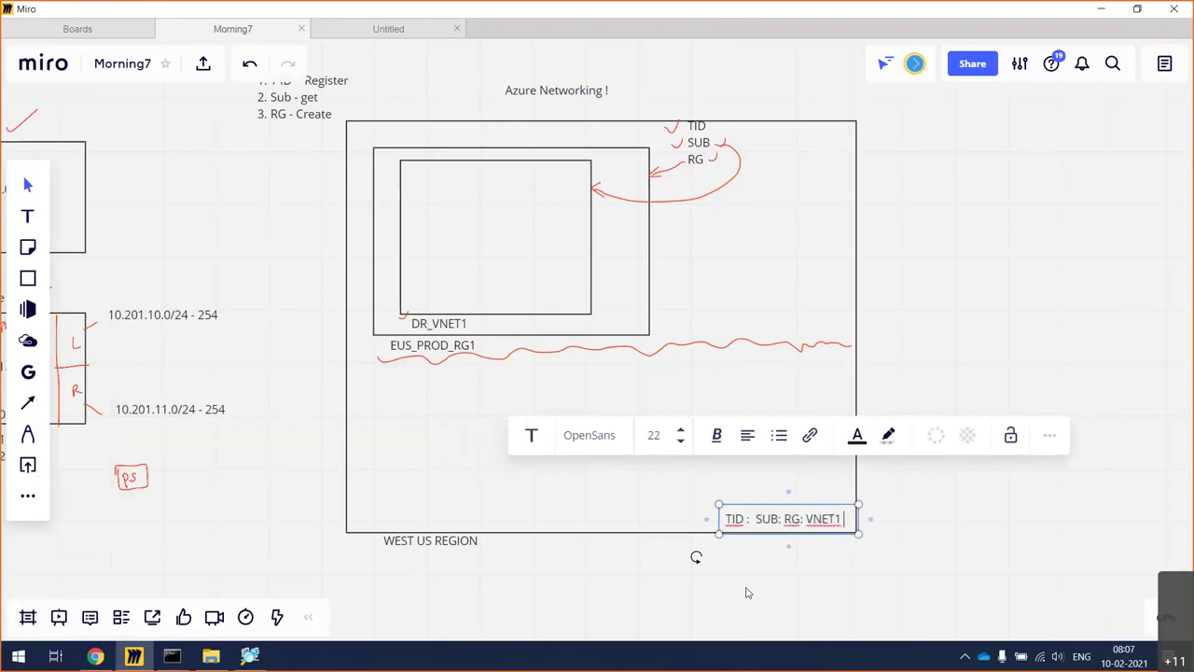
{"action": "type", "text": " :"}
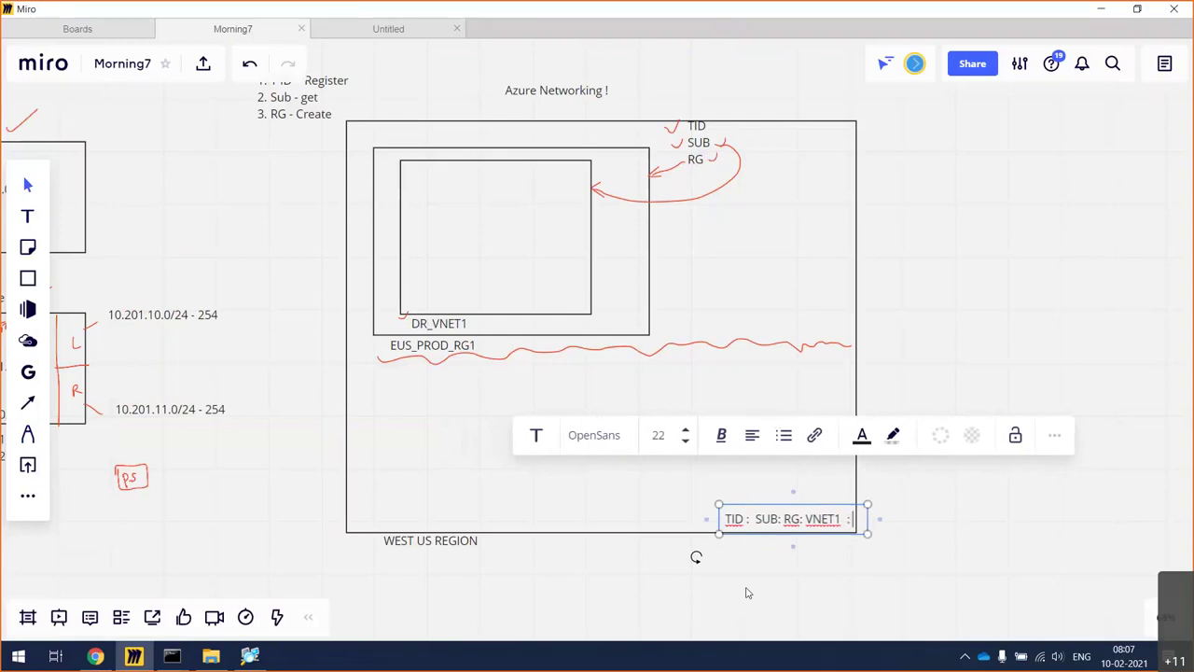
{"action": "type", "text": " 10"}
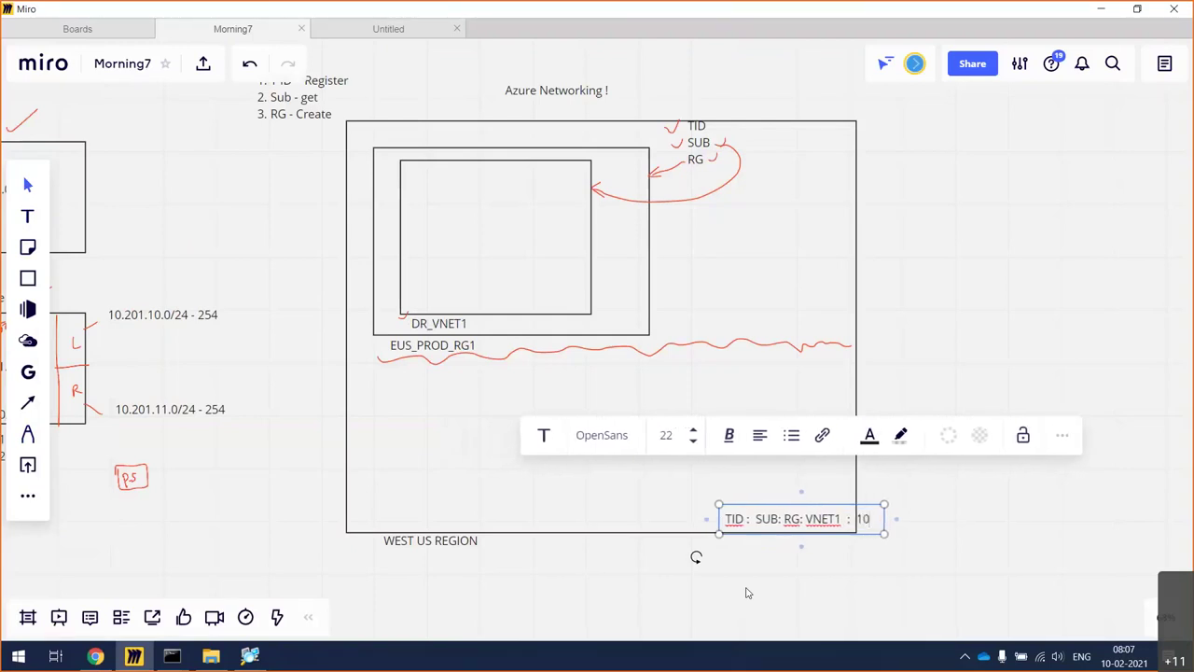
{"action": "type", "text": ".100.0.0"}
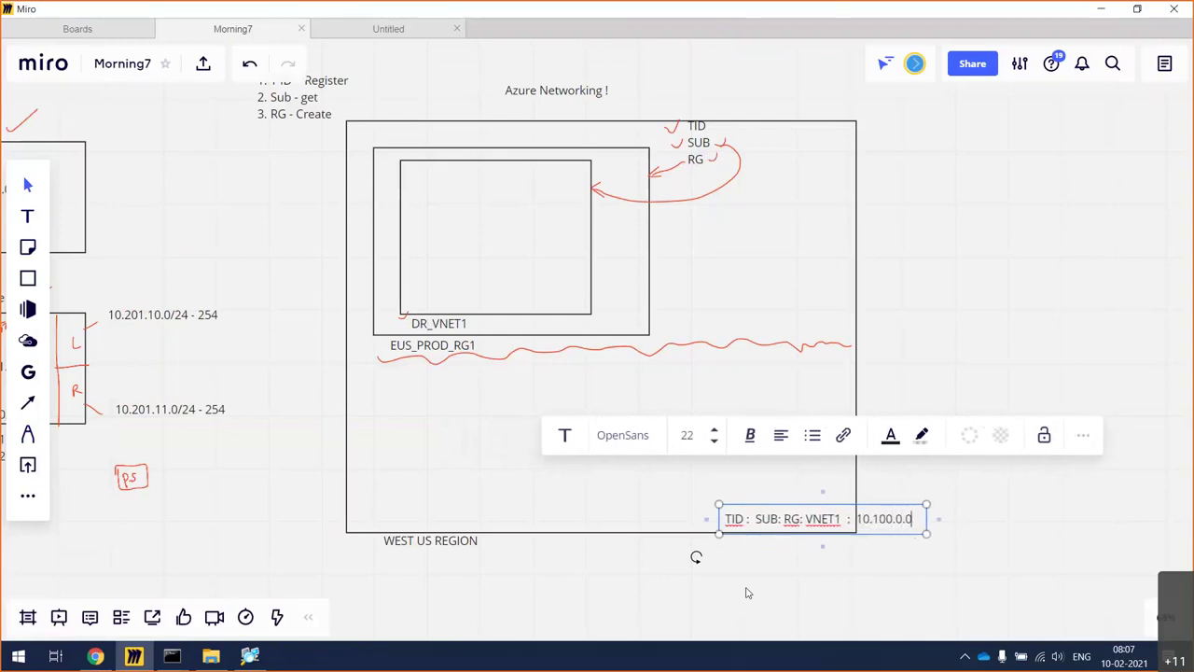
{"action": "type", "text": "/16"}
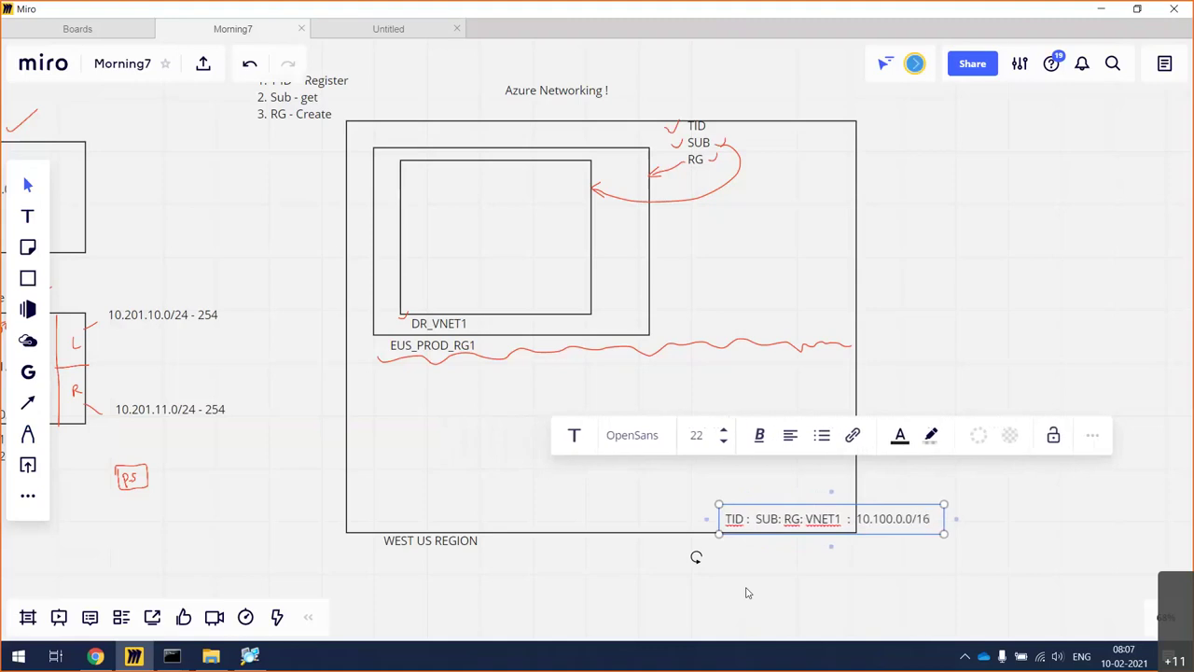
{"action": "scroll", "coordinate": [804, 526], "scroll_direction": "down", "scroll_amount": 1}
{"action": "left_click_drag", "start_coordinate": [804, 526], "coordinate": [720, 520]}
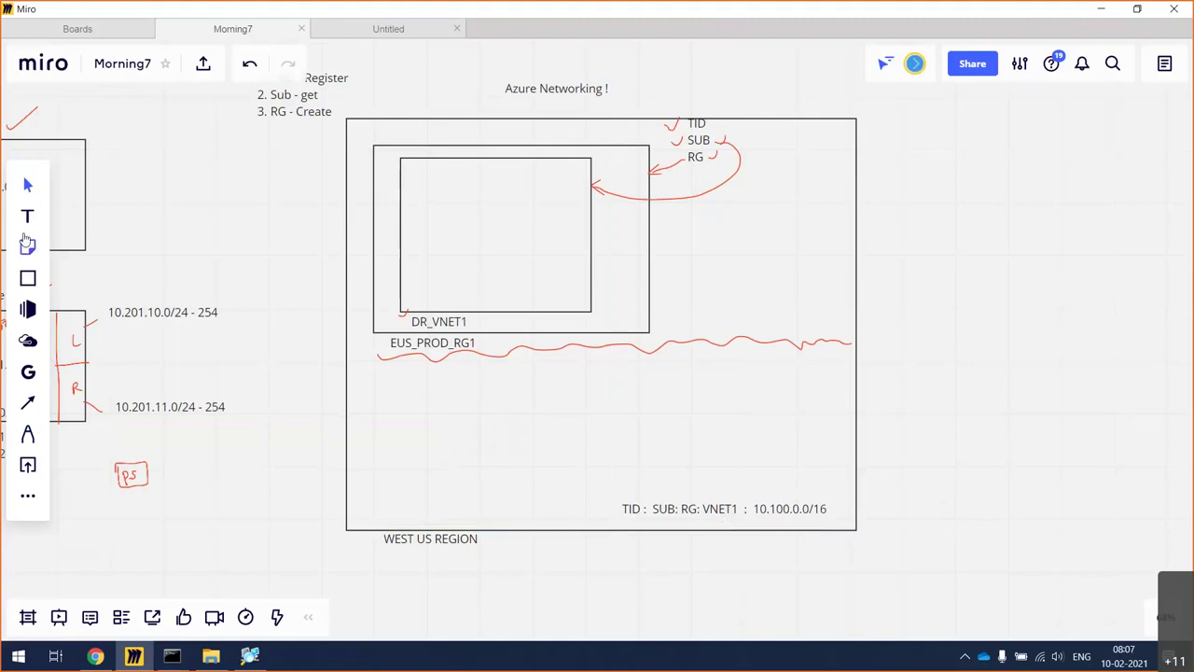
Step: Add the text label 10.100.0.0/16 inside the DR_VNET1 box
{"action": "left_click", "coordinate": [27, 216]}
{"action": "left_click", "coordinate": [467, 297]}
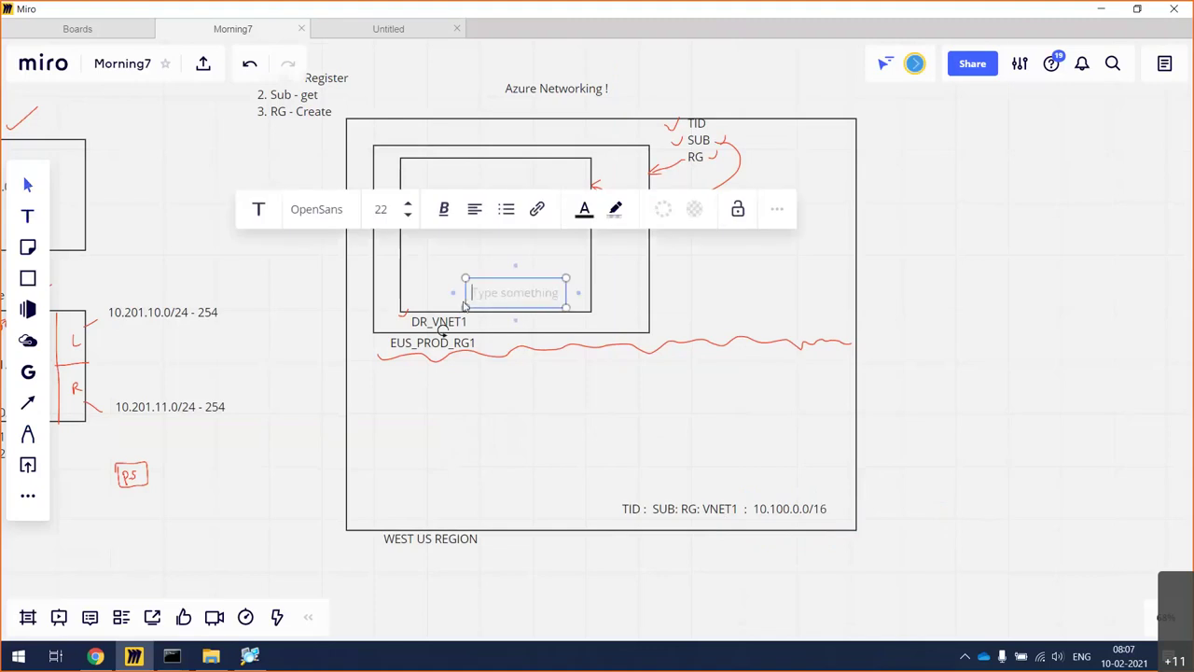
{"action": "type", "text": "10.100.0.0/16"}
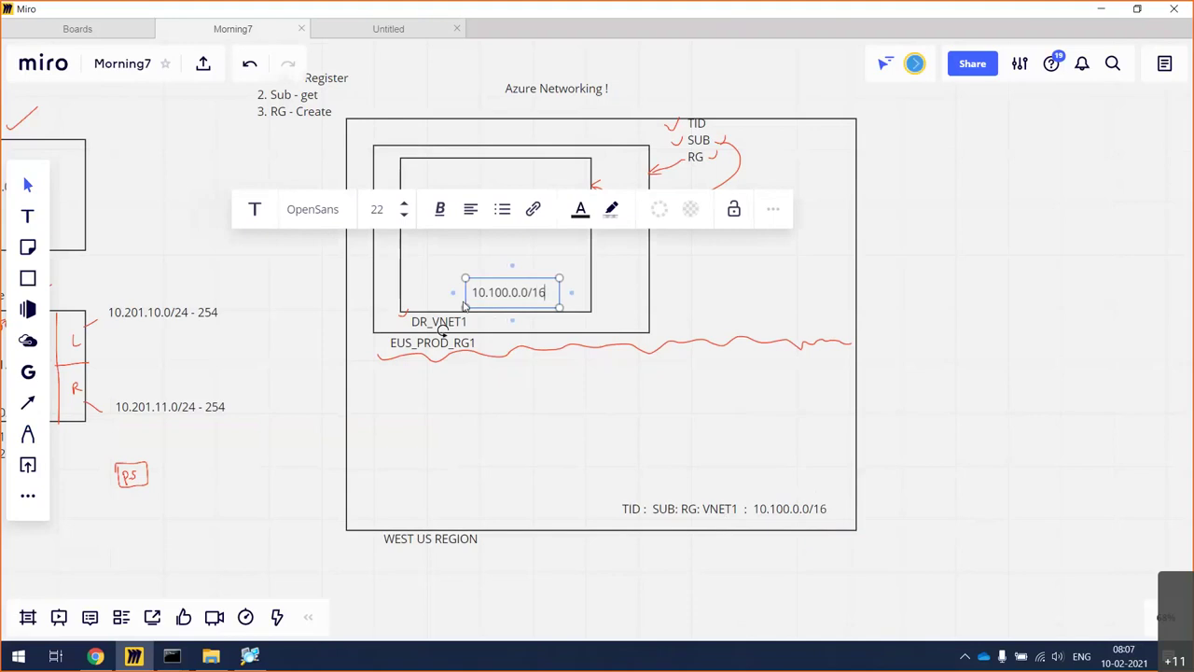
{"action": "left_click", "coordinate": [744, 295]}
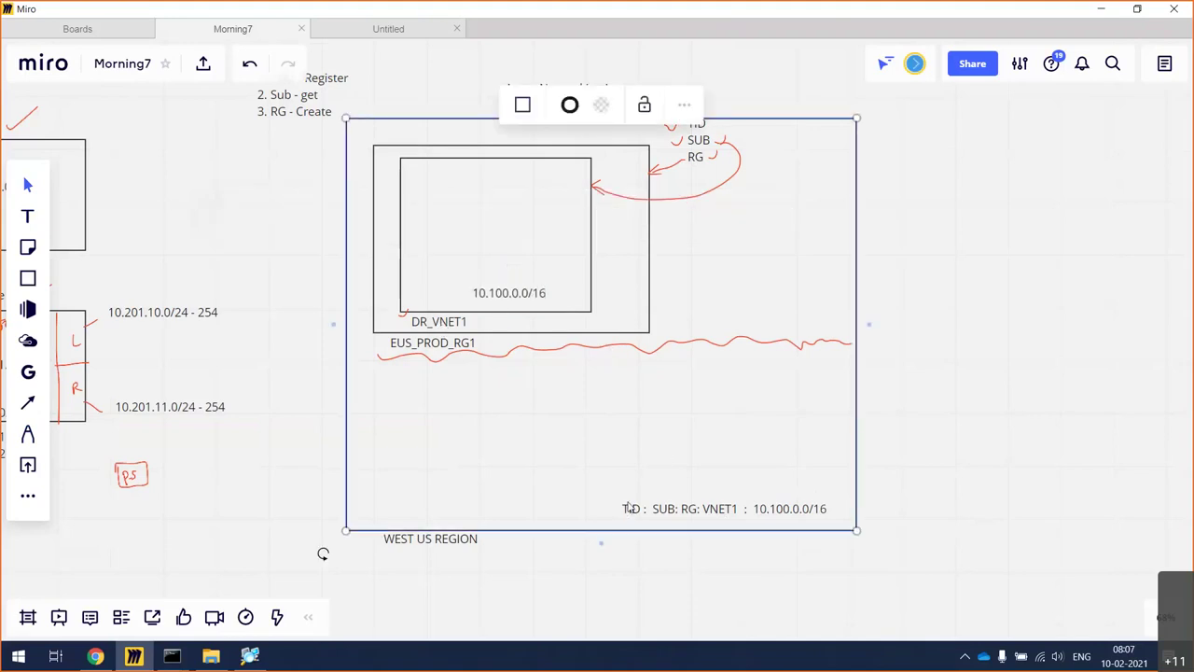
Step: Return to the select tool and pan the board toward the IPv4 addressing notes
{"action": "left_click", "coordinate": [28, 434]}
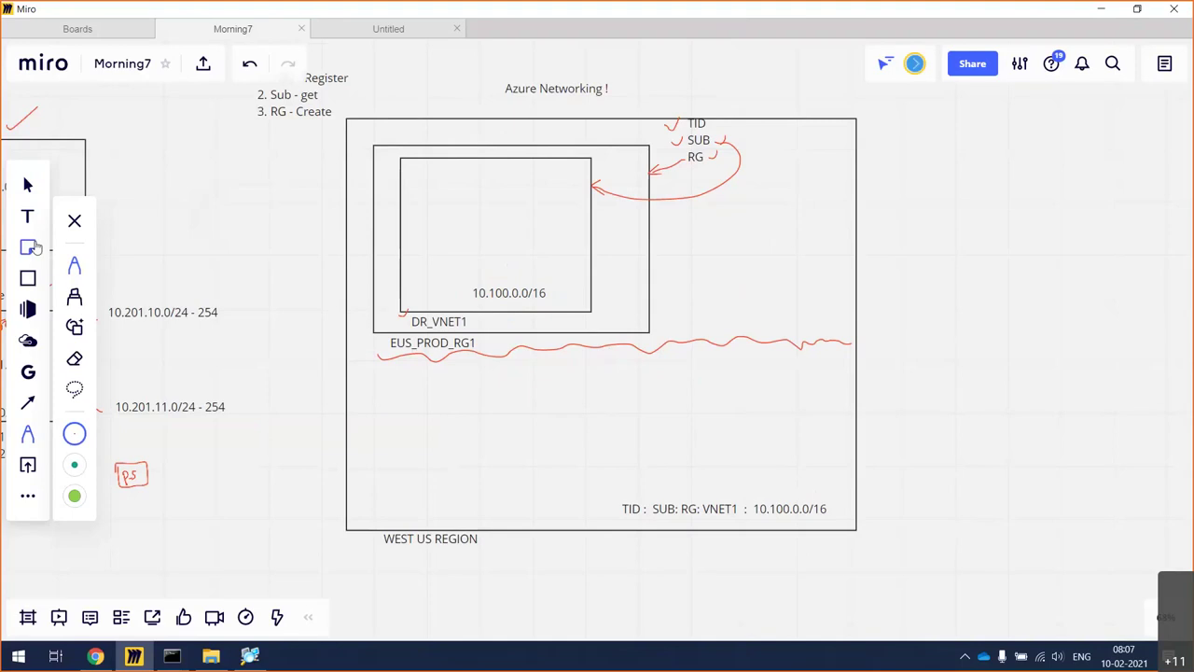
{"action": "left_click", "coordinate": [27, 186]}
{"action": "left_click_drag", "start_coordinate": [308, 246], "coordinate": [314, 246]}
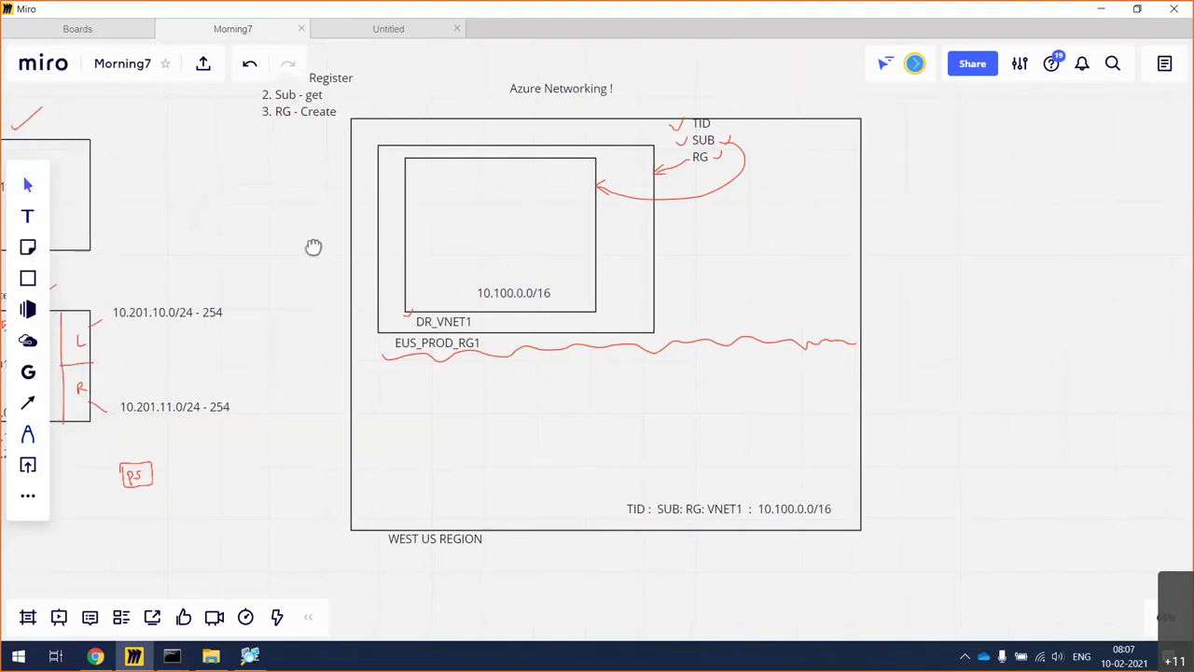
{"action": "scroll", "coordinate": [314, 247], "scroll_direction": "left", "scroll_amount": 15}
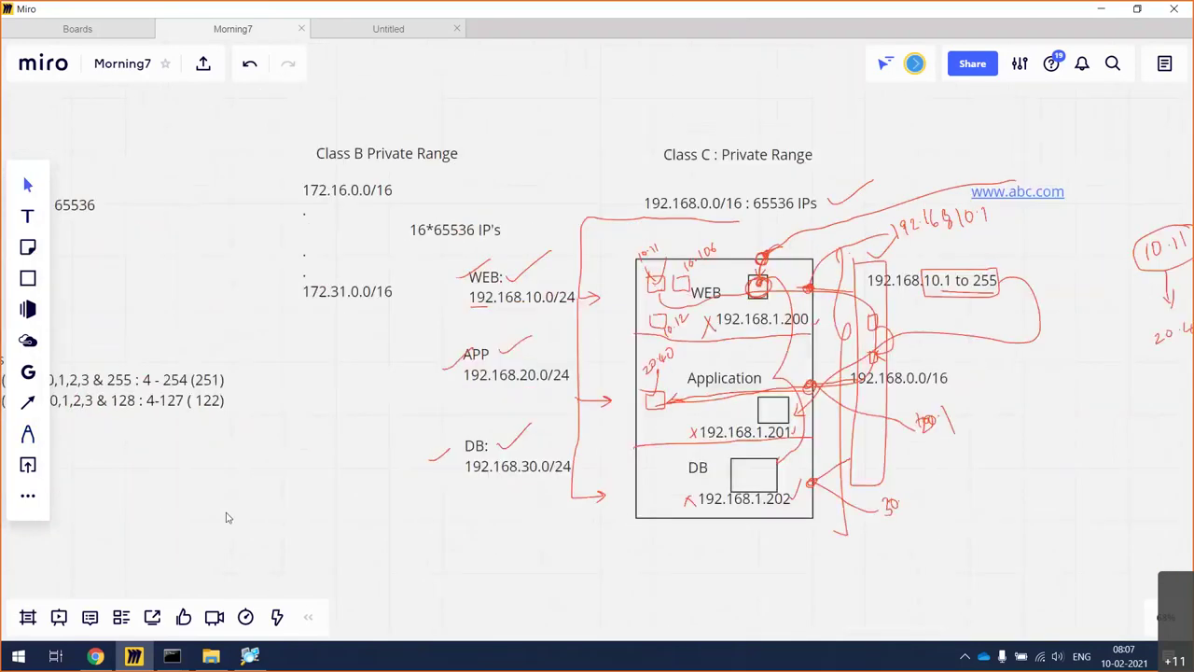
Step: On the On-Premise diagram, draw a red arrow into the home network box labelled 'Net'
{"action": "scroll", "coordinate": [428, 540], "scroll_direction": "left", "scroll_amount": 20}
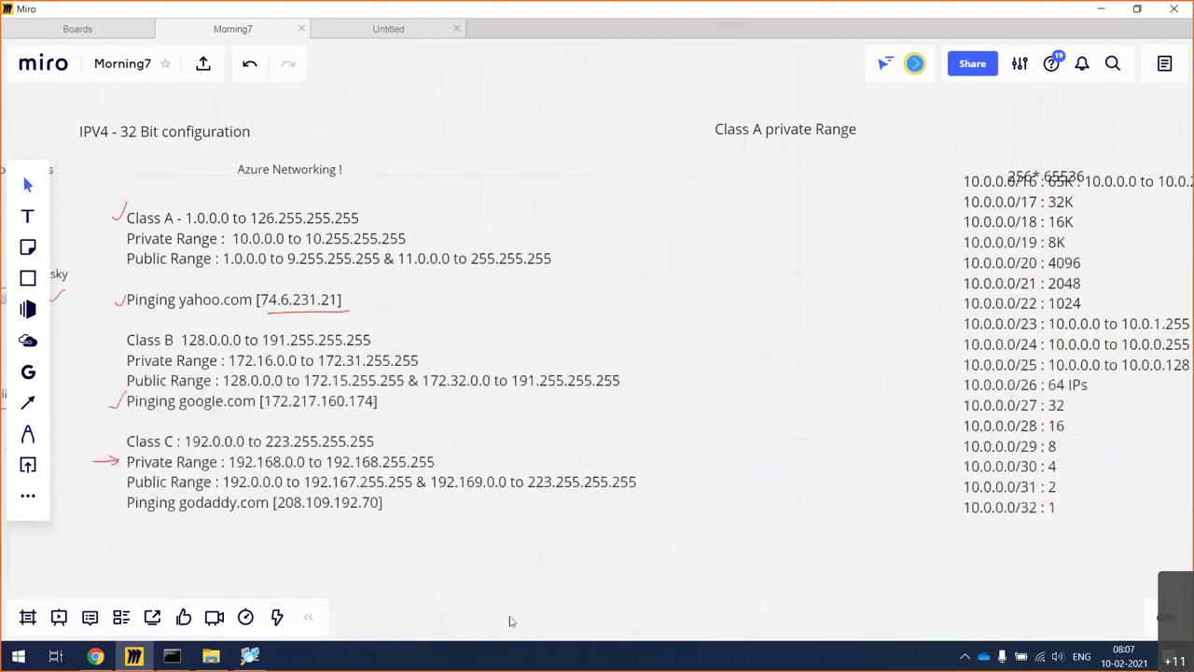
{"action": "scroll", "coordinate": [583, 286], "scroll_direction": "up", "scroll_amount": 5}
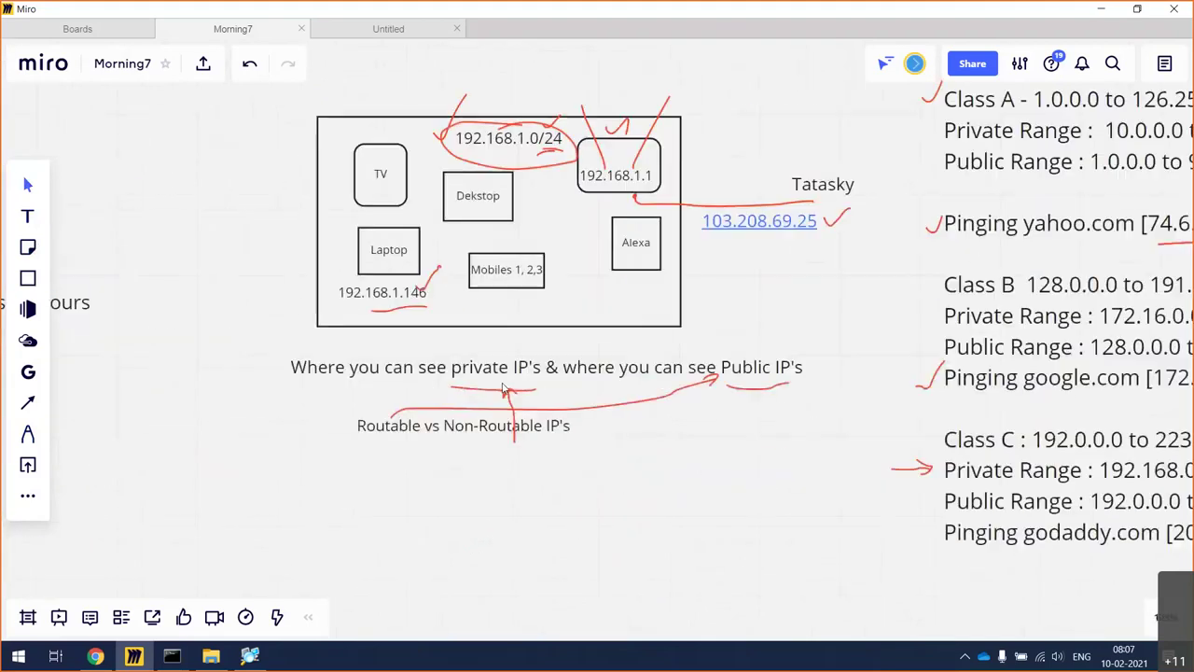
{"action": "left_click_drag", "start_coordinate": [887, 301], "coordinate": [875, 471]}
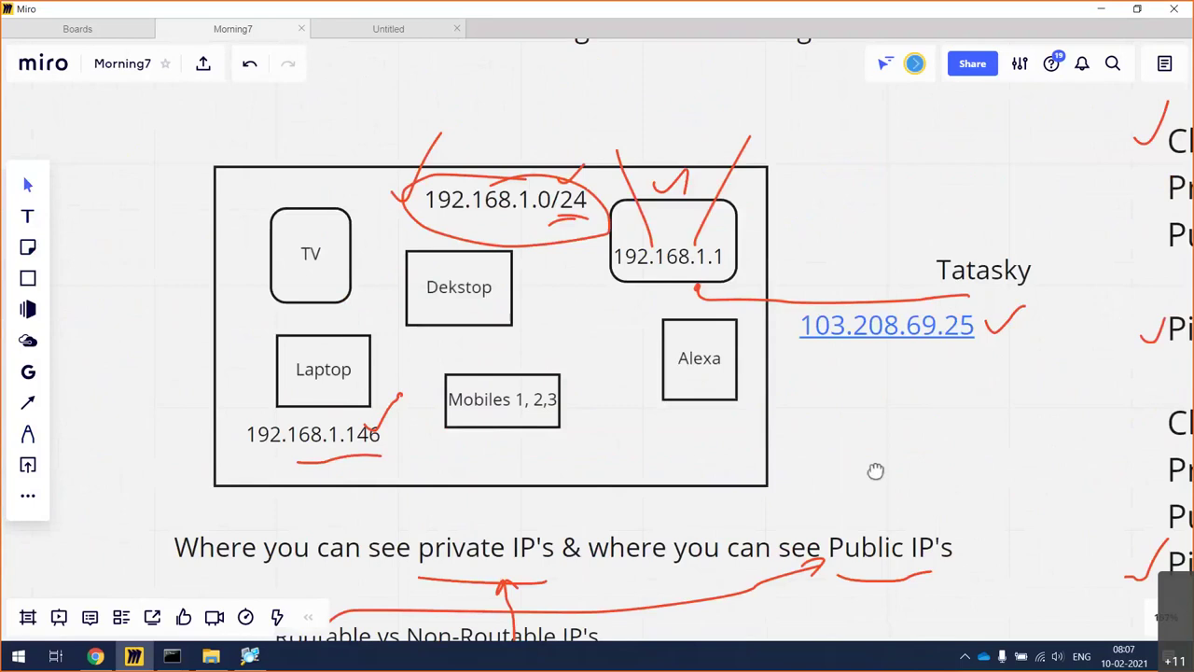
{"action": "scroll", "coordinate": [875, 472], "scroll_direction": "down", "scroll_amount": 2}
{"action": "left_click", "coordinate": [27, 434]}
{"action": "mouse_move", "coordinate": [239, 341]}
{"action": "left_mouse_down"}
{"action": "mouse_move", "coordinate": [291, 307]}
{"action": "mouse_move", "coordinate": [285, 323]}
{"action": "left_mouse_up"}
{"action": "mouse_move", "coordinate": [224, 377]}
{"action": "left_mouse_down"}
{"action": "mouse_move", "coordinate": [235, 360]}
{"action": "mouse_move", "coordinate": [243, 376]}
{"action": "mouse_move", "coordinate": [253, 363]}
{"action": "mouse_move", "coordinate": [264, 323]}
{"action": "mouse_move", "coordinate": [270, 338]}
{"action": "left_mouse_up"}
{"action": "left_click_drag", "start_coordinate": [252, 387], "coordinate": [273, 373]}
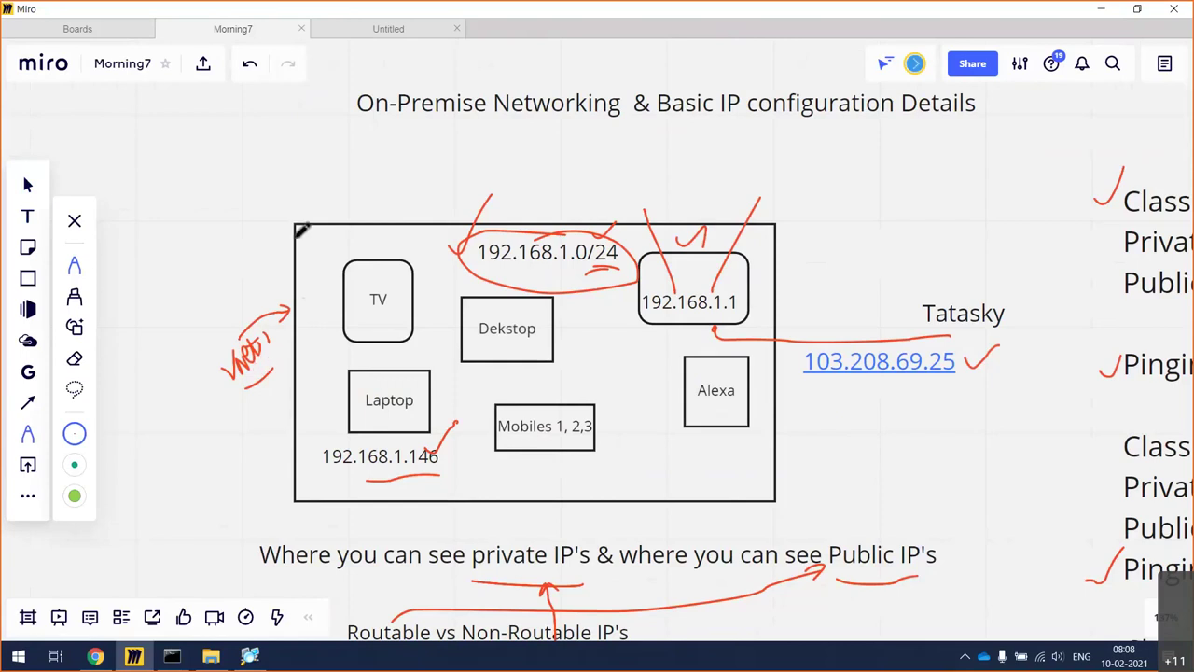
Step: Handwrite 'Private' inside the network box and 'Public' by the router's public line
{"action": "left_click_drag", "start_coordinate": [300, 225], "coordinate": [312, 212]}
{"action": "left_click", "coordinate": [644, 472]}
{"action": "mouse_move", "coordinate": [658, 487]}
{"action": "left_mouse_down"}
{"action": "mouse_move", "coordinate": [651, 476]}
{"action": "mouse_move", "coordinate": [673, 476]}
{"action": "mouse_move", "coordinate": [675, 449]}
{"action": "mouse_move", "coordinate": [684, 461]}
{"action": "mouse_move", "coordinate": [666, 453]}
{"action": "mouse_move", "coordinate": [703, 458]}
{"action": "left_mouse_up"}
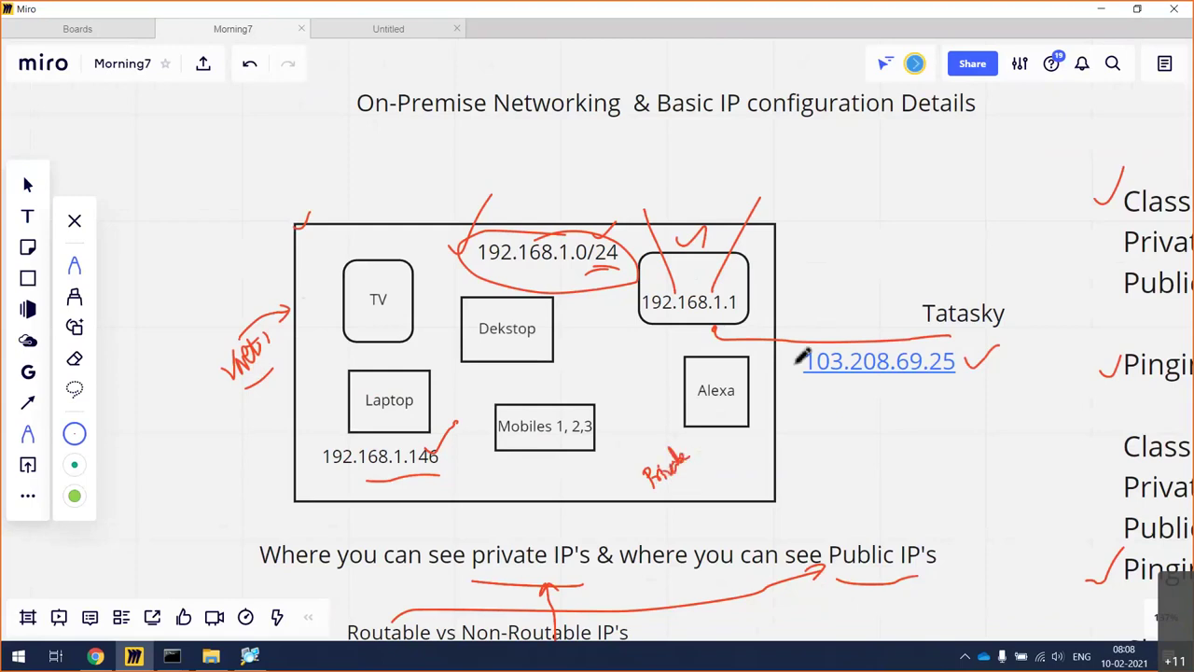
{"action": "mouse_move", "coordinate": [782, 336]}
{"action": "left_mouse_down"}
{"action": "mouse_move", "coordinate": [790, 317]}
{"action": "mouse_move", "coordinate": [802, 321]}
{"action": "left_mouse_up"}
{"action": "mouse_move", "coordinate": [808, 445]}
{"action": "left_mouse_down"}
{"action": "mouse_move", "coordinate": [853, 418]}
{"action": "mouse_move", "coordinate": [847, 431]}
{"action": "left_mouse_up"}
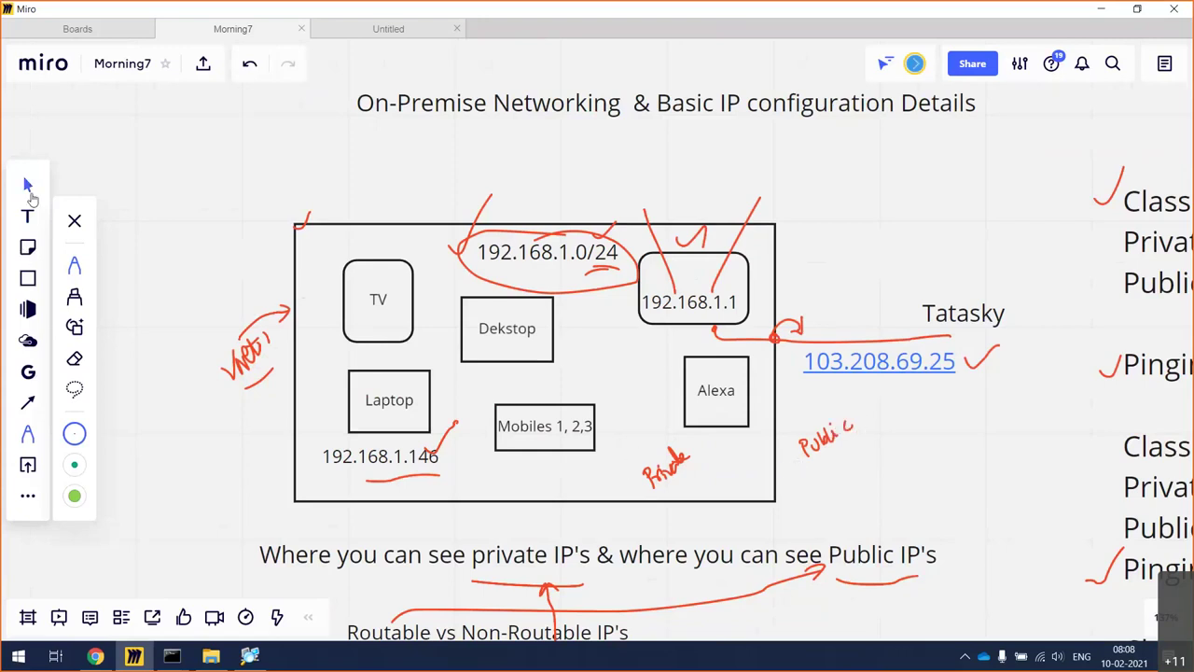
{"action": "left_click", "coordinate": [27, 185]}
Step: On the Azure Networking diagram, give the inner 10.100.0.0/16 rectangle a teal border
{"action": "scroll", "coordinate": [940, 484], "scroll_direction": "down", "scroll_amount": 3}
{"action": "scroll", "coordinate": [995, 458], "scroll_direction": "right", "scroll_amount": 5}
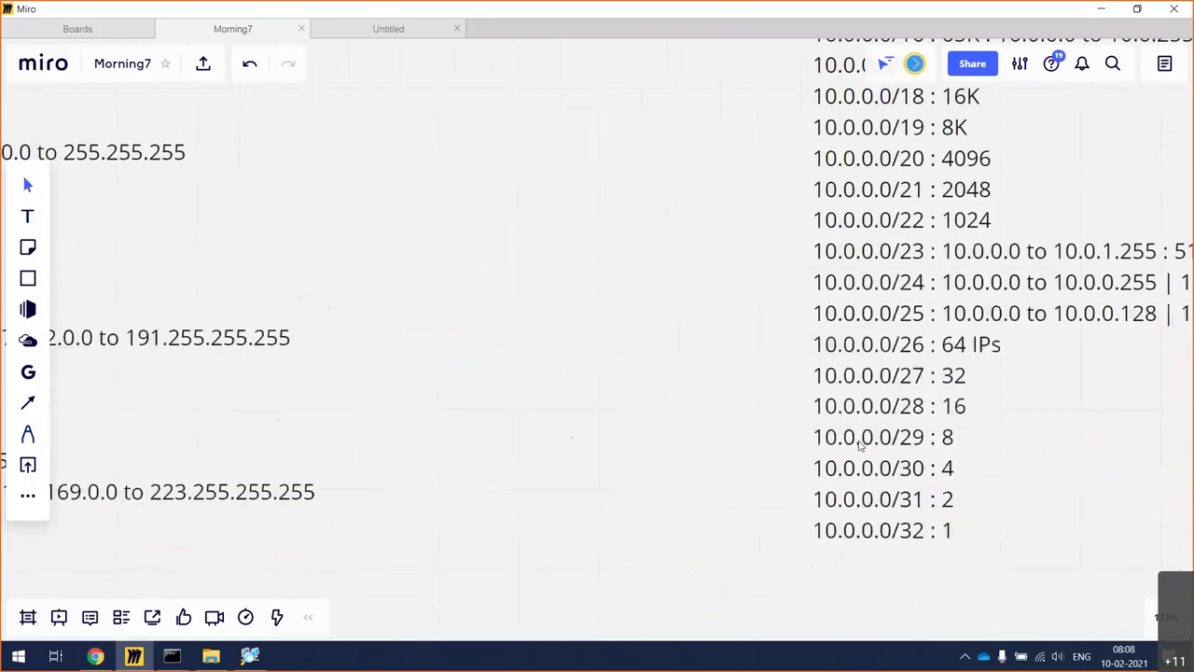
{"action": "left_click_drag", "start_coordinate": [1107, 457], "coordinate": [415, 436]}
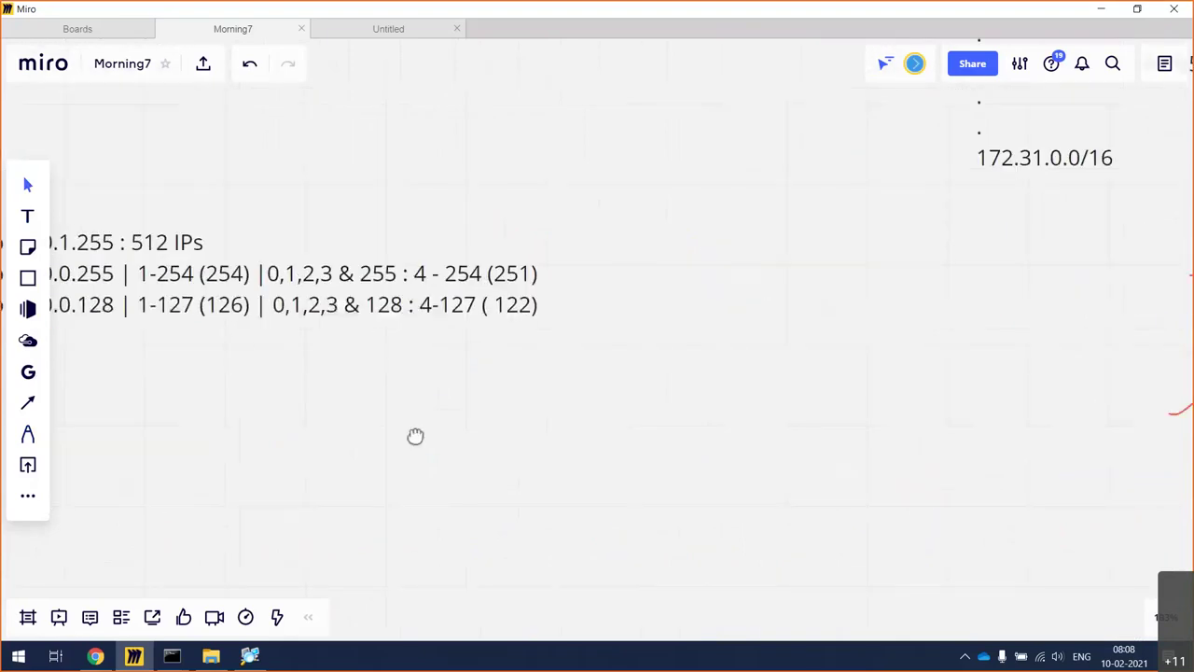
{"action": "scroll", "coordinate": [933, 514], "scroll_direction": "down", "scroll_amount": 3}
{"action": "scroll", "coordinate": [942, 495], "scroll_direction": "down", "scroll_amount": 5}
{"action": "left_click_drag", "start_coordinate": [952, 467], "coordinate": [193, 480]}
{"action": "scroll", "coordinate": [587, 220], "scroll_direction": "up", "scroll_amount": 2}
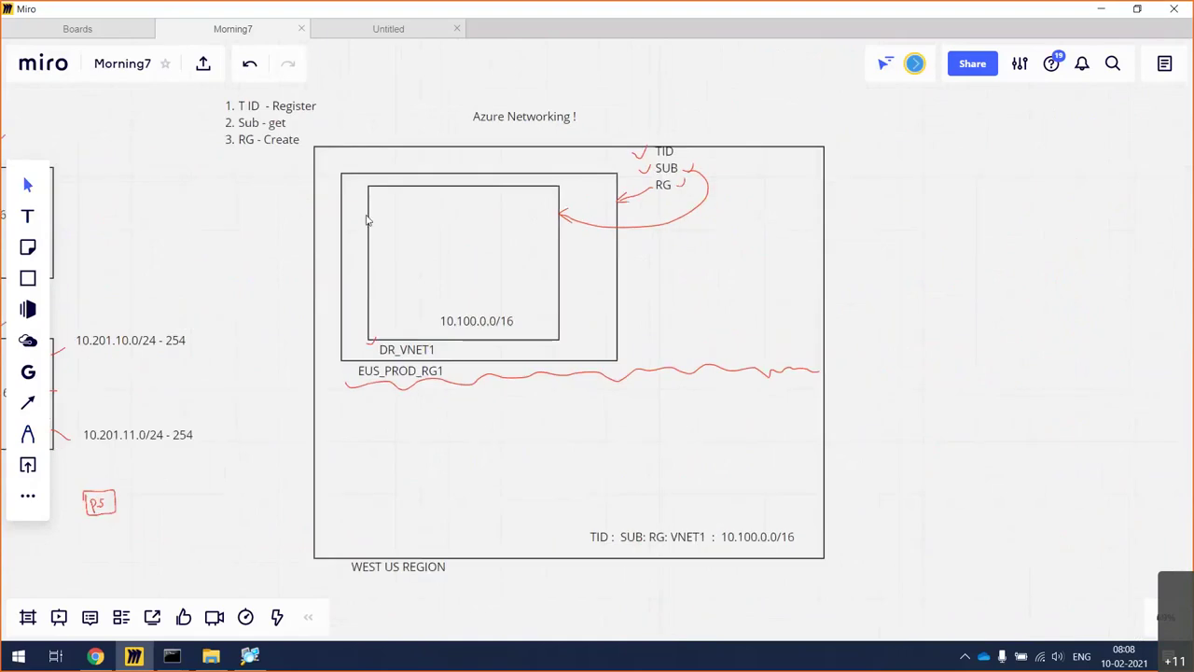
{"action": "left_click", "coordinate": [369, 222]}
{"action": "left_click", "coordinate": [431, 118]}
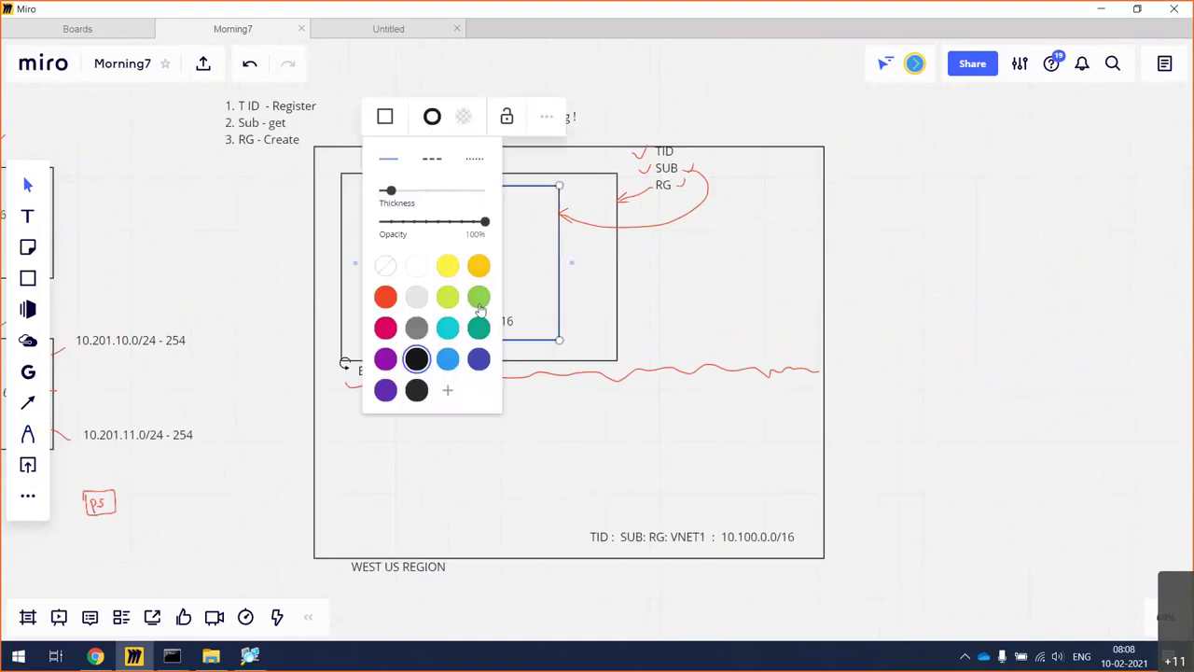
{"action": "left_click", "coordinate": [479, 327]}
Step: Move the 10.100.0.0/16 label to the rectangle's bottom-left corner, undoing a stray pen scribble
{"action": "left_click", "coordinate": [667, 319]}
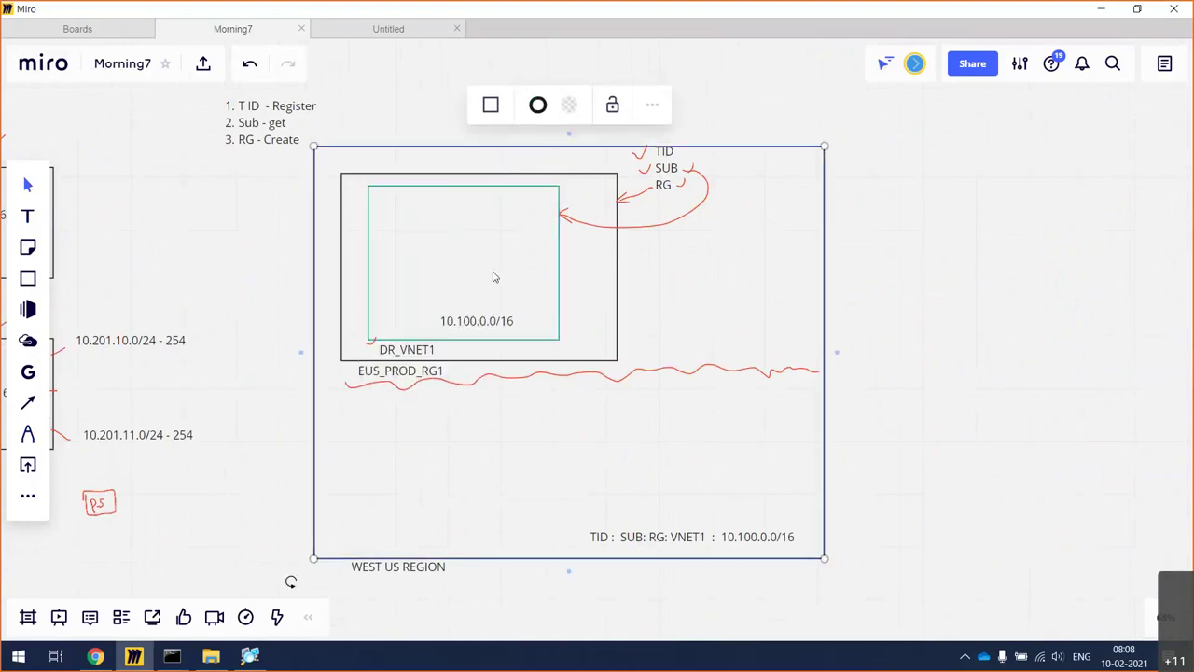
{"action": "left_click", "coordinate": [413, 197]}
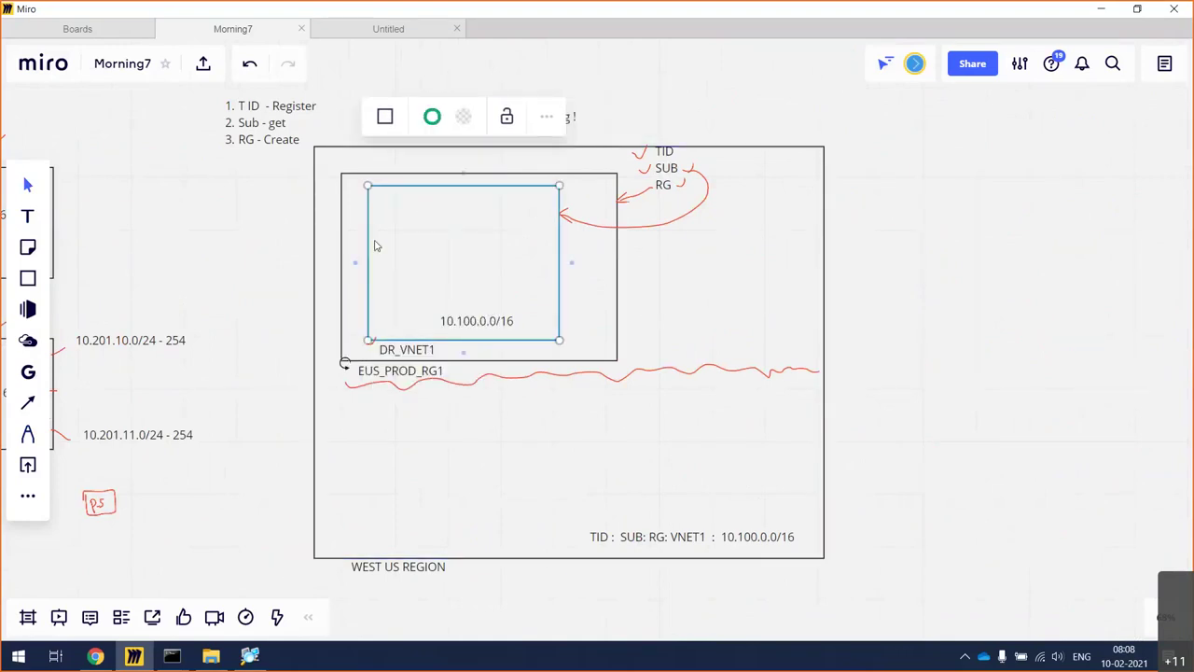
{"action": "left_click_drag", "start_coordinate": [464, 320], "coordinate": [397, 331]}
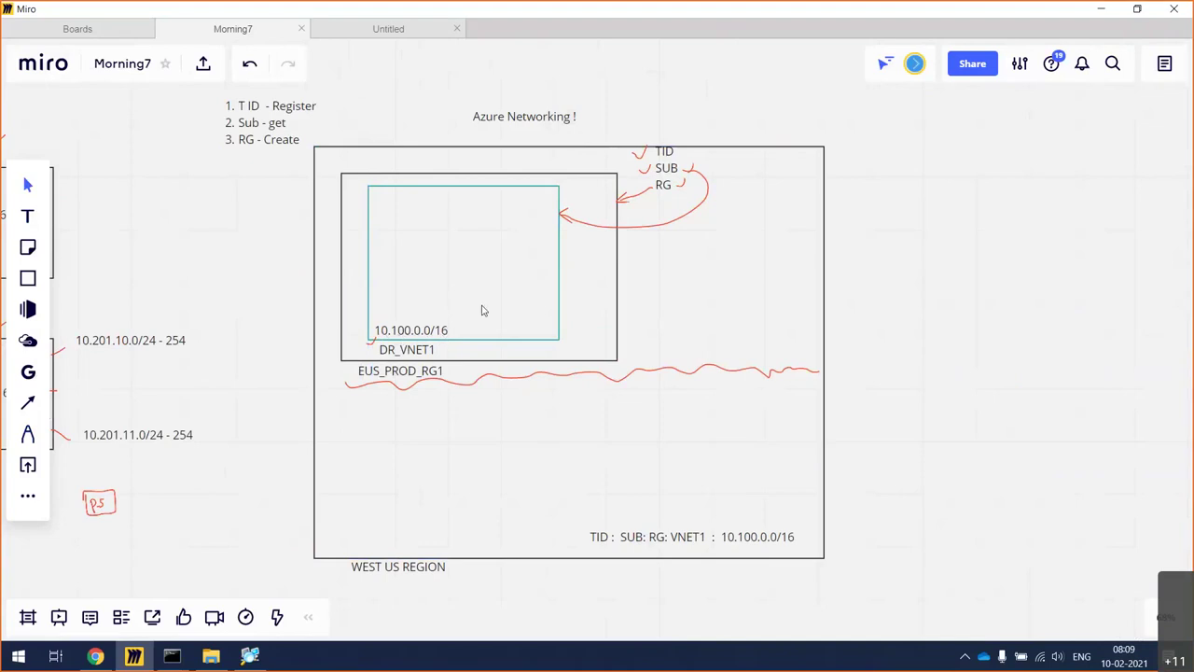
{"action": "left_click", "coordinate": [28, 434]}
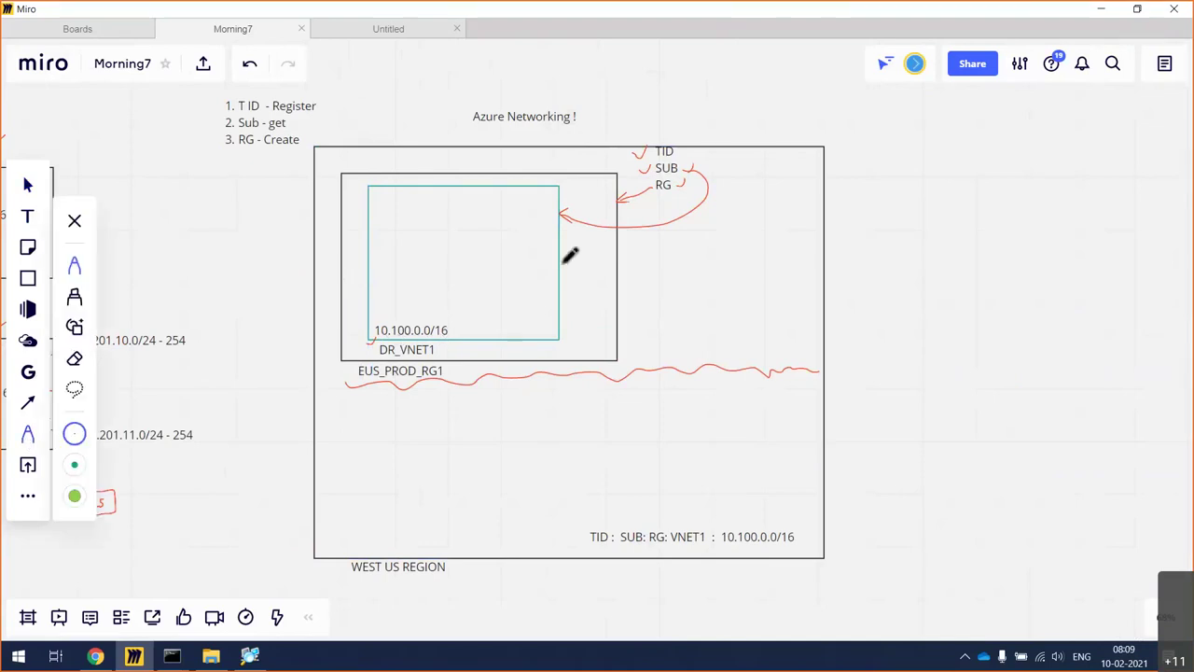
{"action": "left_click_drag", "start_coordinate": [563, 278], "coordinate": [576, 332]}
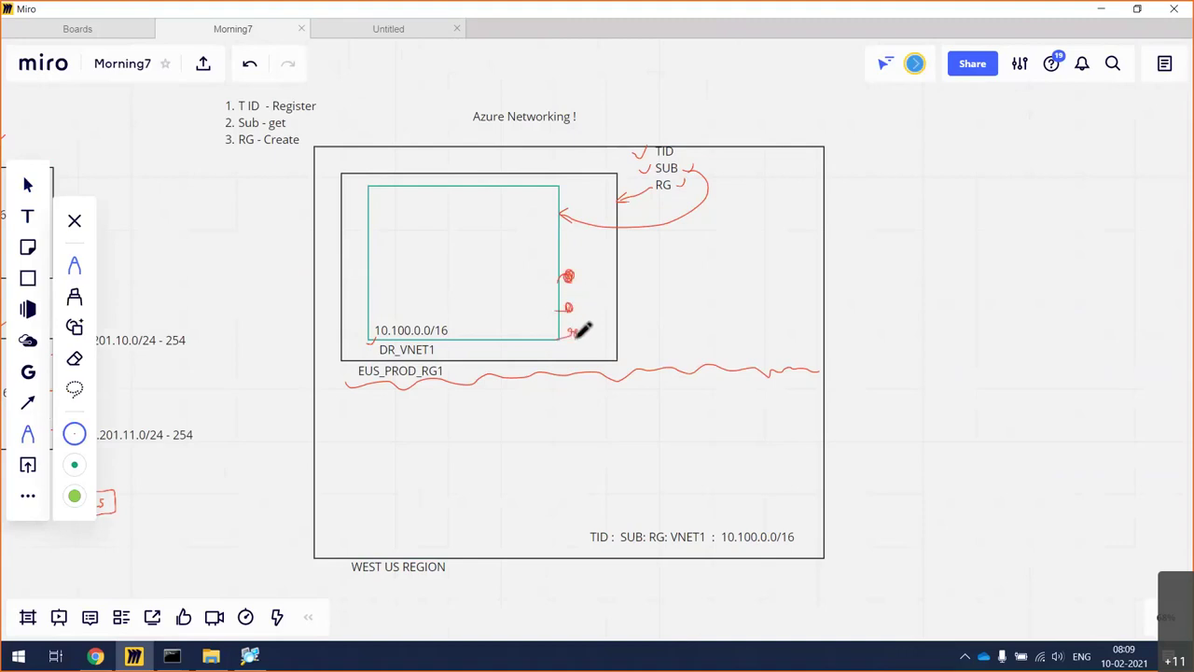
{"action": "key", "text": "ctrl+z"}
{"action": "key", "text": "ctrl+z"}
{"action": "key", "text": "ctrl+z"}
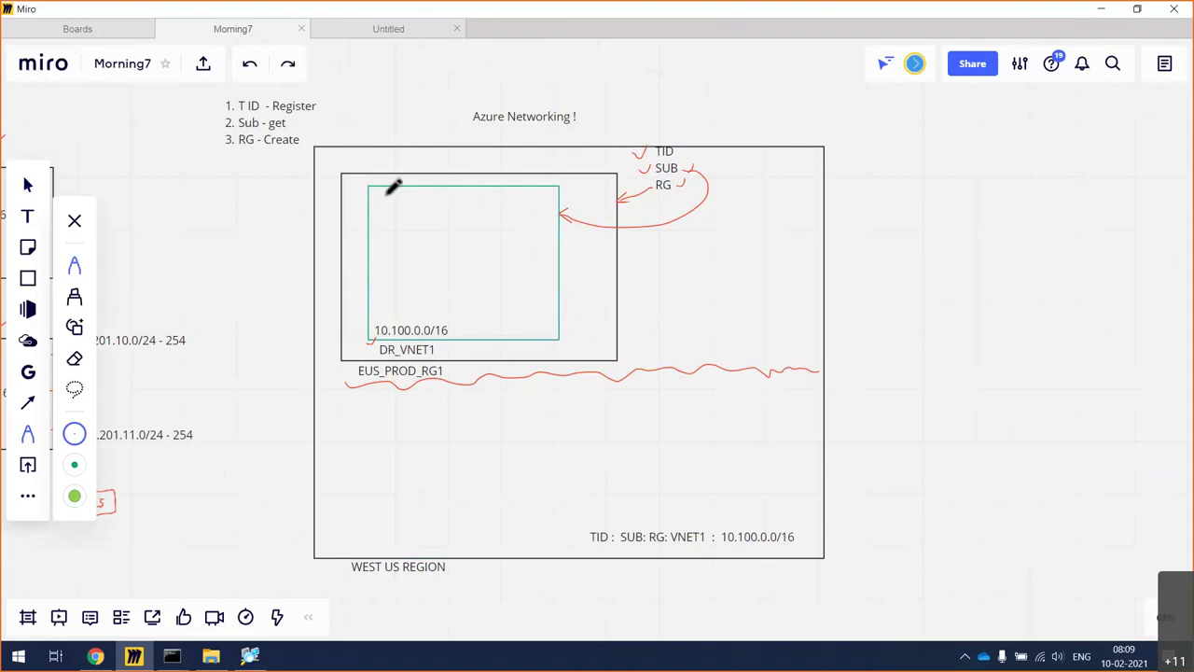
Step: Draw a tall rectangle inside the teal box and paste a copy beside it
{"action": "left_click", "coordinate": [28, 278]}
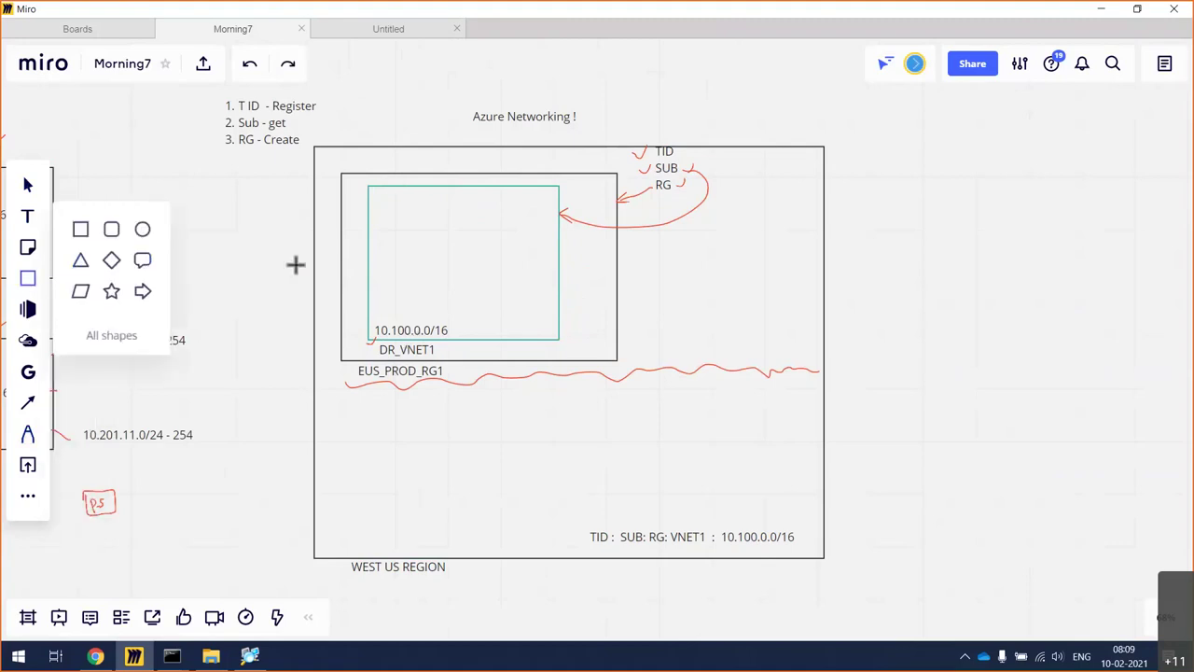
{"action": "left_click", "coordinate": [80, 231]}
{"action": "left_click_drag", "start_coordinate": [387, 206], "coordinate": [439, 297]}
{"action": "key", "text": "ctrl+c"}
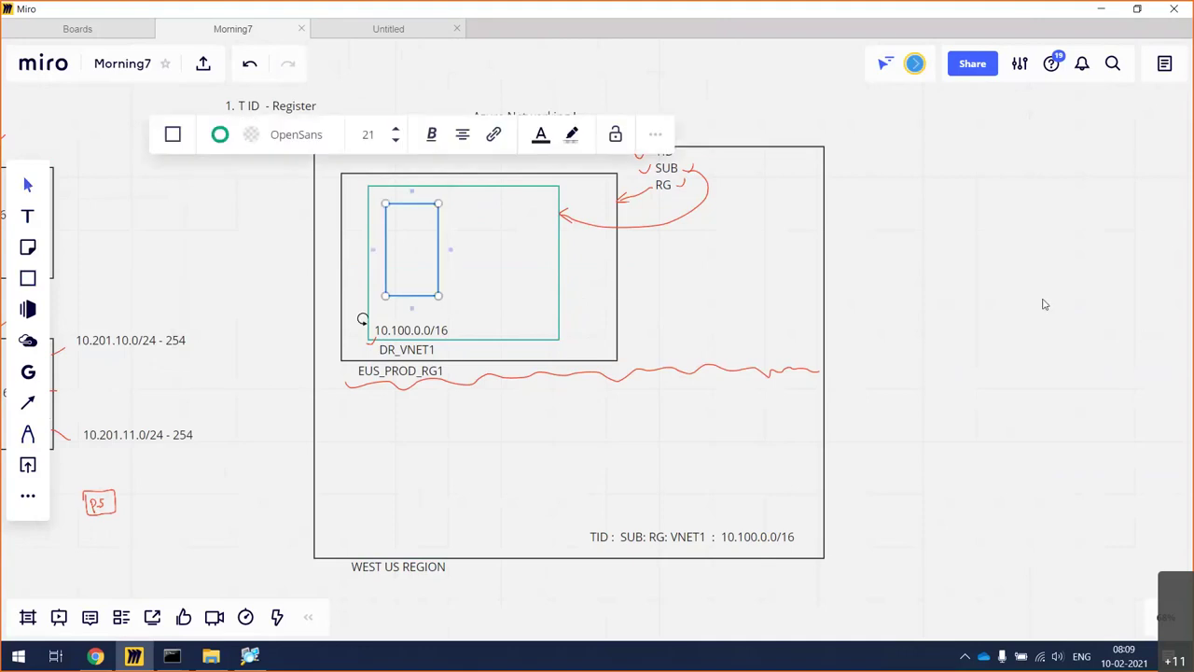
{"action": "key", "text": "ctrl+v"}
{"action": "left_click_drag", "start_coordinate": [1026, 322], "coordinate": [470, 271]}
Step: Add a third rectangle and align all three side by side along their tops
{"action": "scroll", "coordinate": [469, 271], "scroll_direction": "up", "scroll_amount": 3}
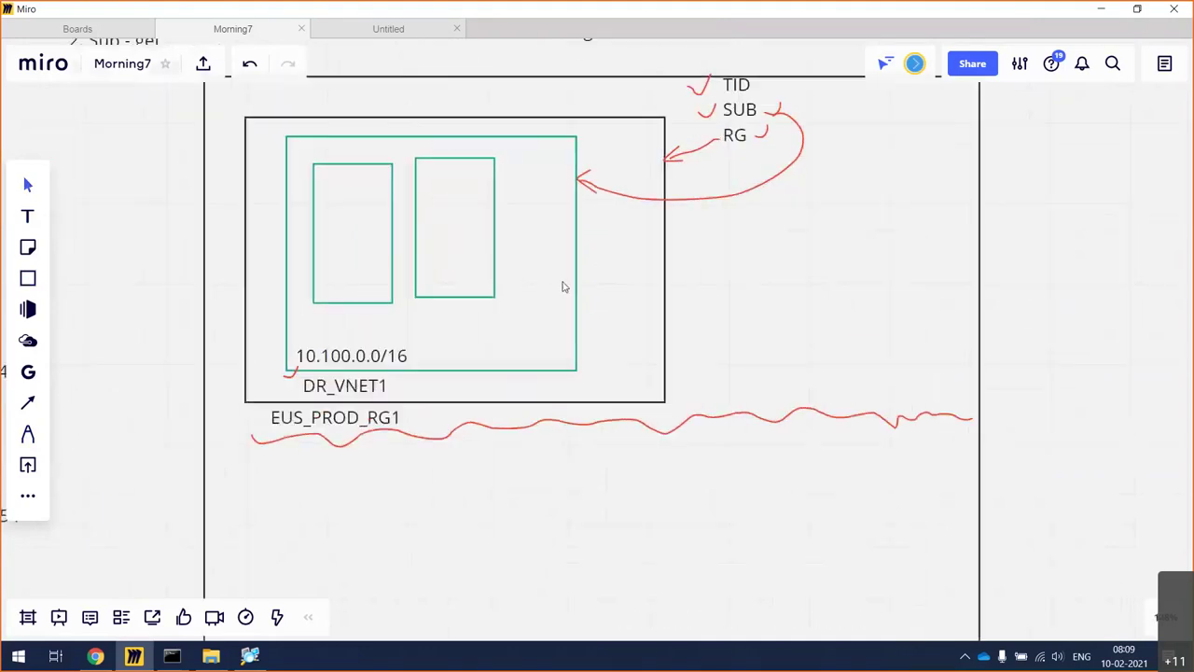
{"action": "key", "text": "ctrl+v"}
{"action": "key", "text": "Escape"}
{"action": "left_click_drag", "start_coordinate": [1067, 379], "coordinate": [517, 269]}
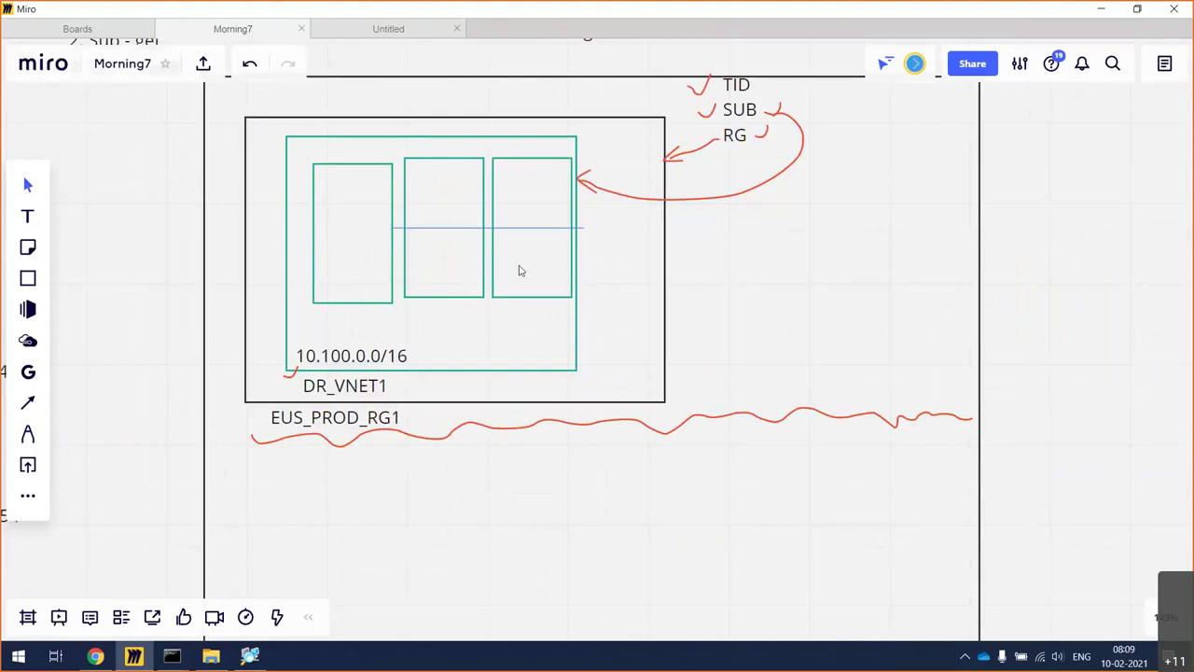
{"action": "left_click_drag", "start_coordinate": [383, 270], "coordinate": [415, 268]}
{"action": "left_click_drag", "start_coordinate": [520, 260], "coordinate": [506, 264]}
Step: Type the captions WEB, APP and DB below the three subnet boxes
{"action": "left_click", "coordinate": [29, 217]}
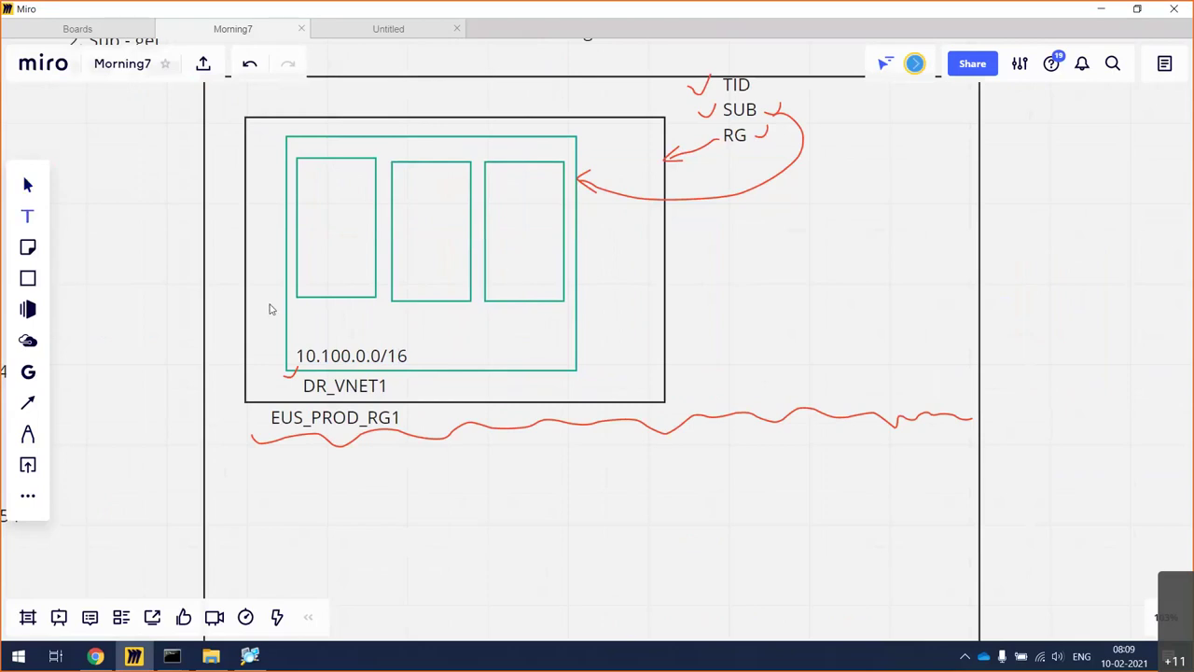
{"action": "left_click", "coordinate": [308, 319]}
{"action": "type", "text": "W"}
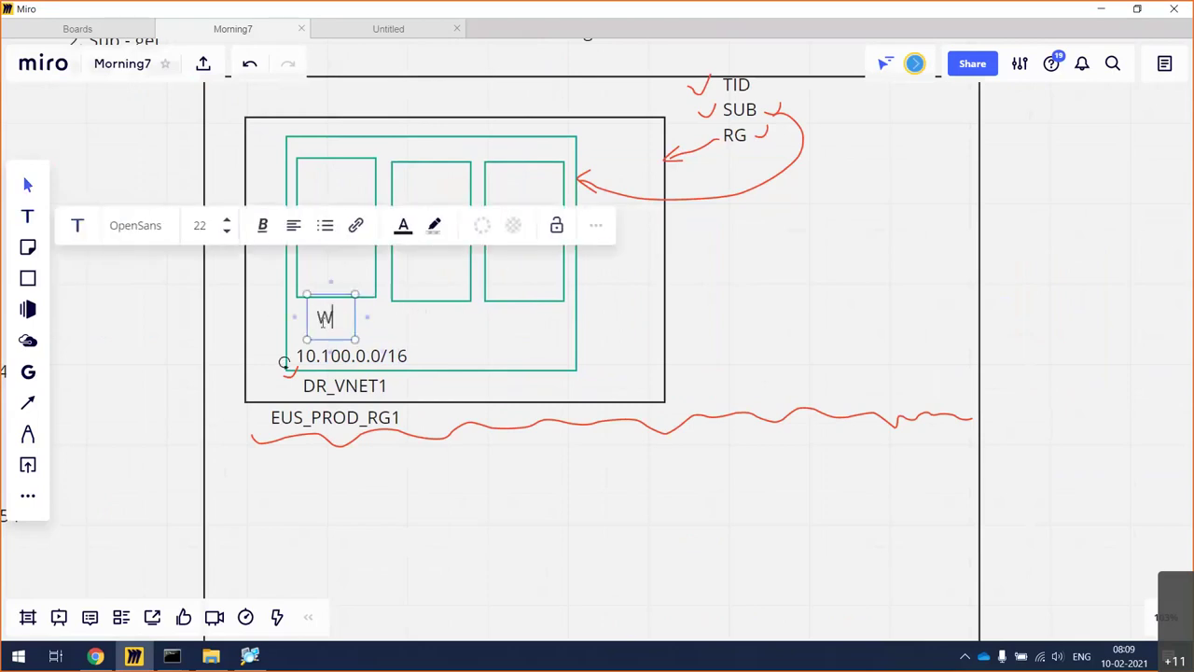
{"action": "type", "text": "EB           APP "}
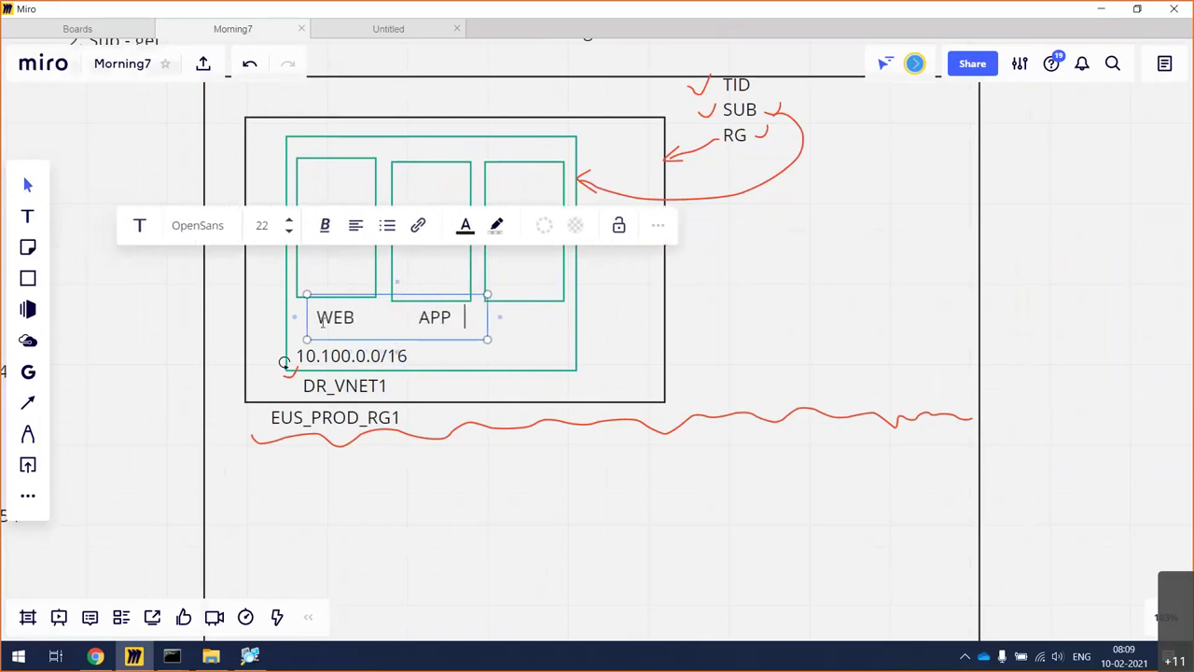
{"action": "type", "text": "      DB"}
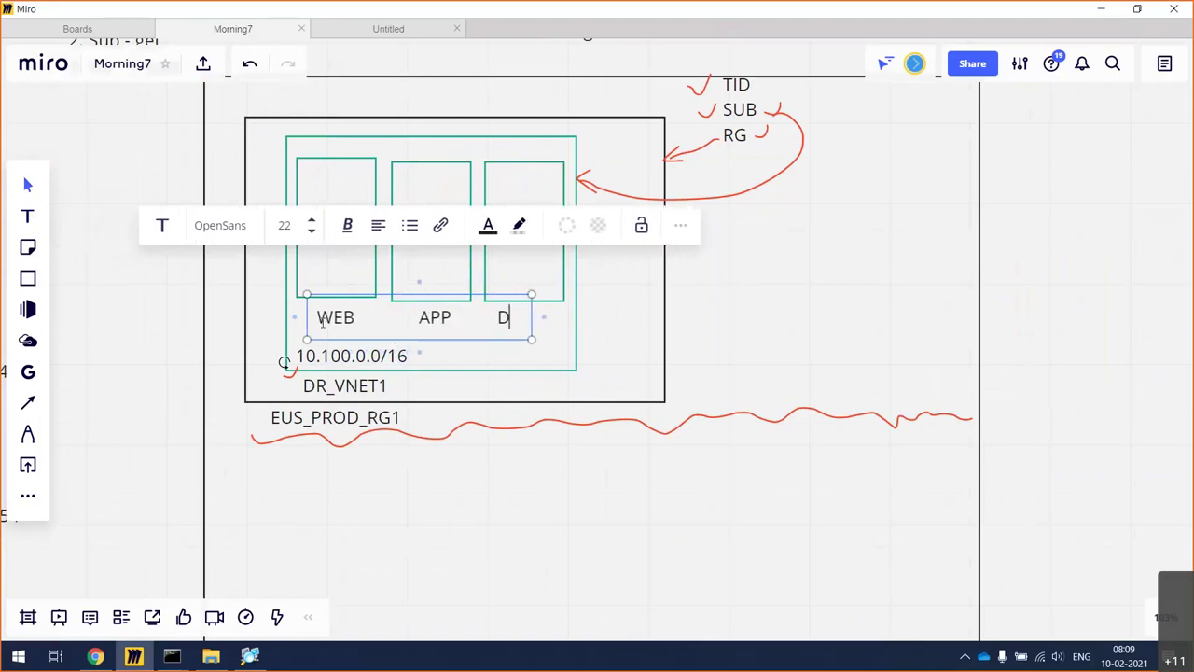
{"action": "left_click", "coordinate": [670, 356]}
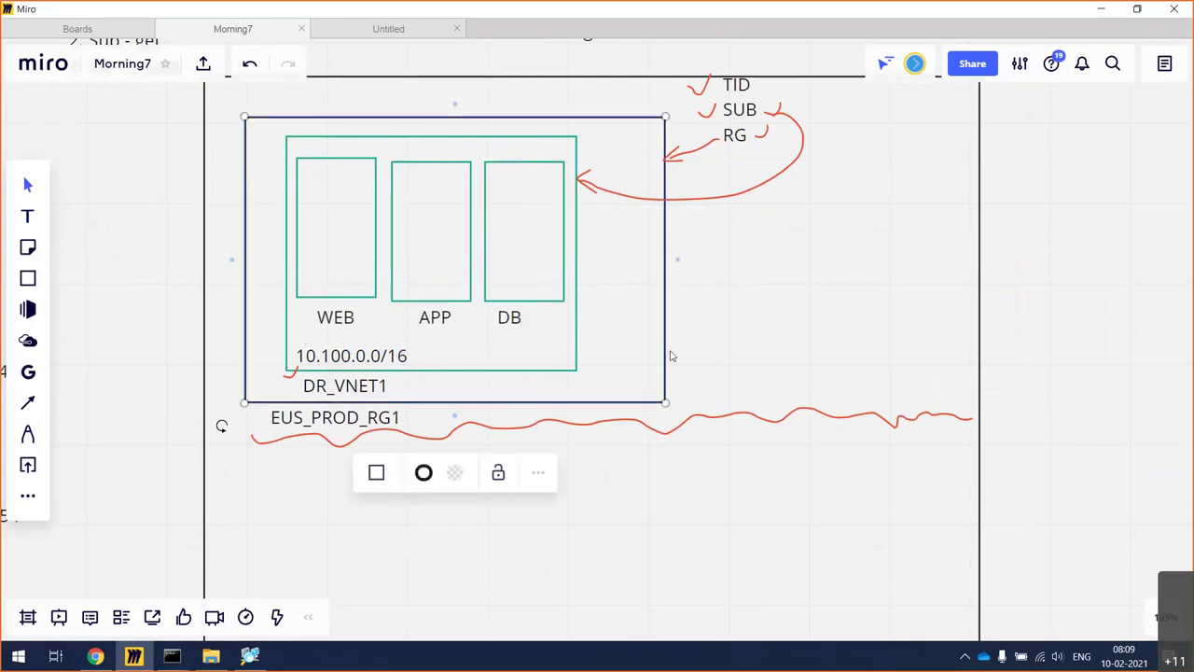
Step: Add a small 10.100.10.0/24 address label inside the WEB box
{"action": "key", "text": "t"}
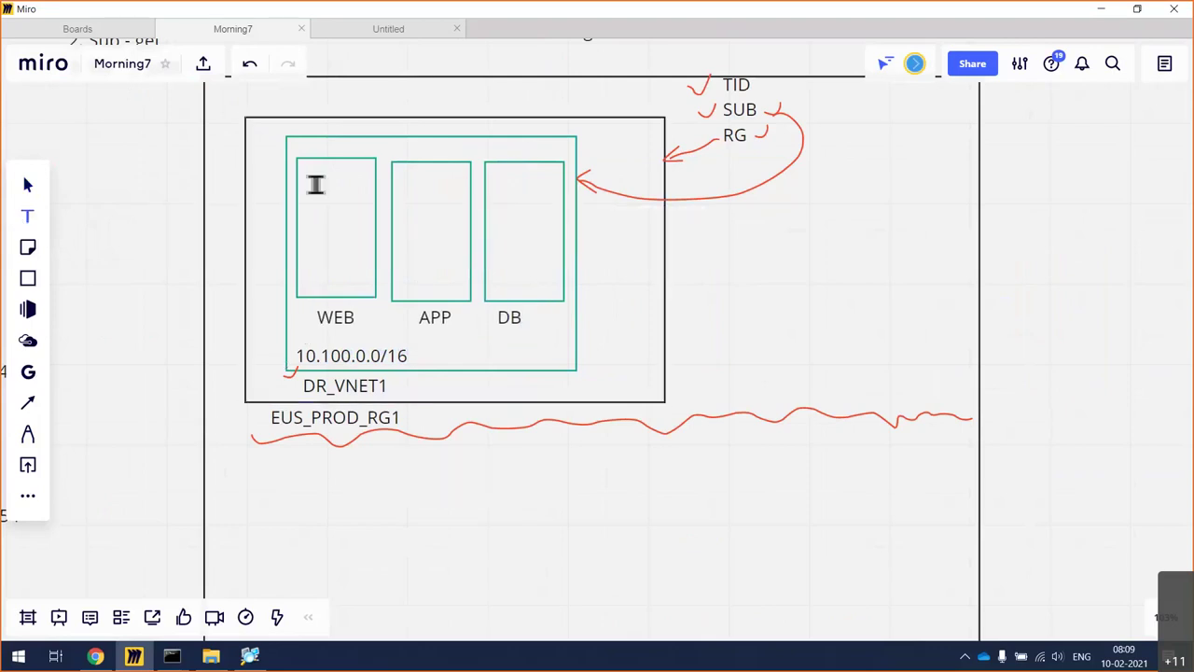
{"action": "left_click", "coordinate": [315, 186]}
{"action": "type", "text": "10."}
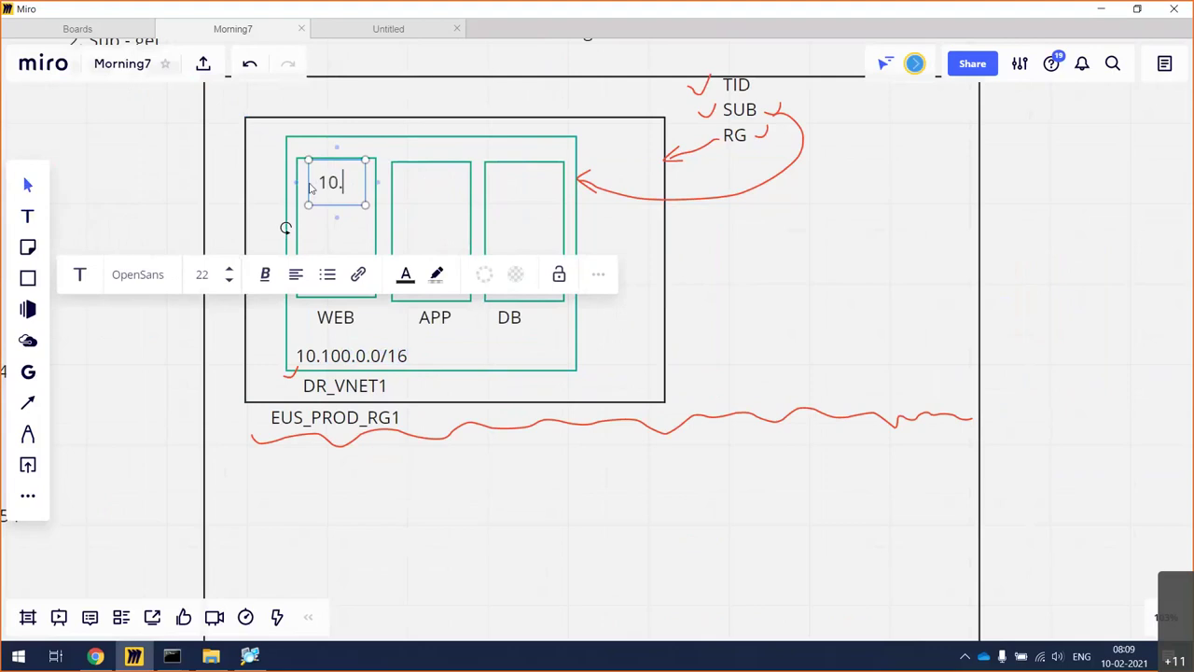
{"action": "type", "text": "100."}
{"action": "type", "text": "10"}
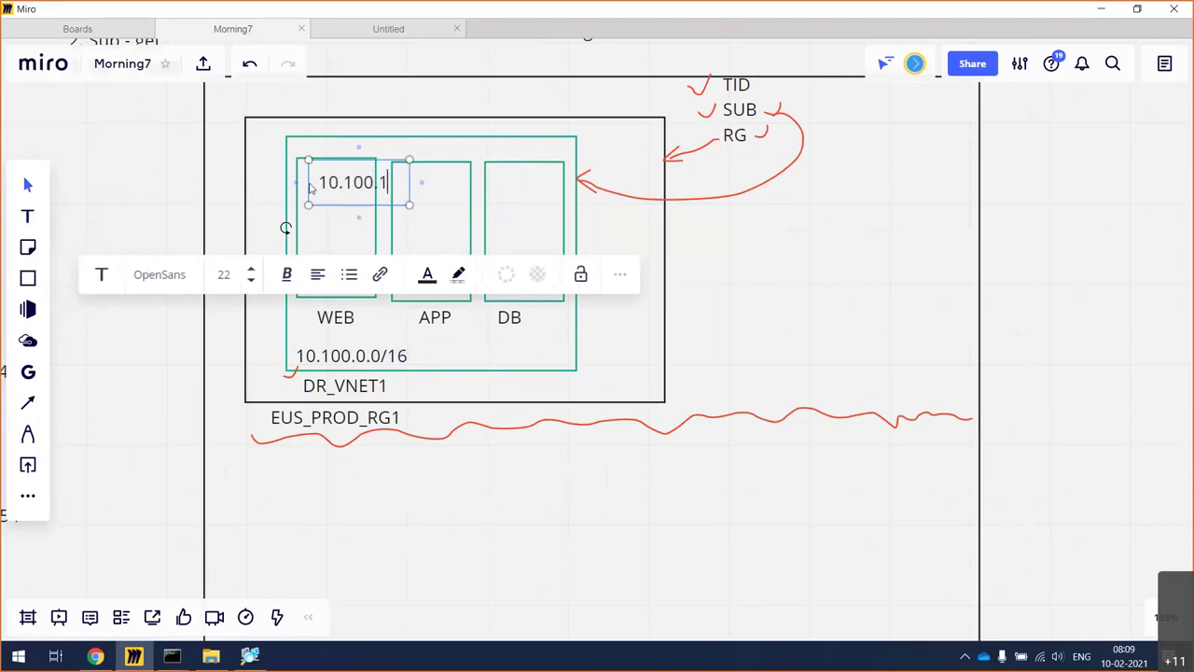
{"action": "type", "text": "1"}
{"action": "key", "text": "BackSpace"}
{"action": "type", "text": "0"}
{"action": "key", "text": "BackSpace"}
{"action": "type", "text": ".0/24"}
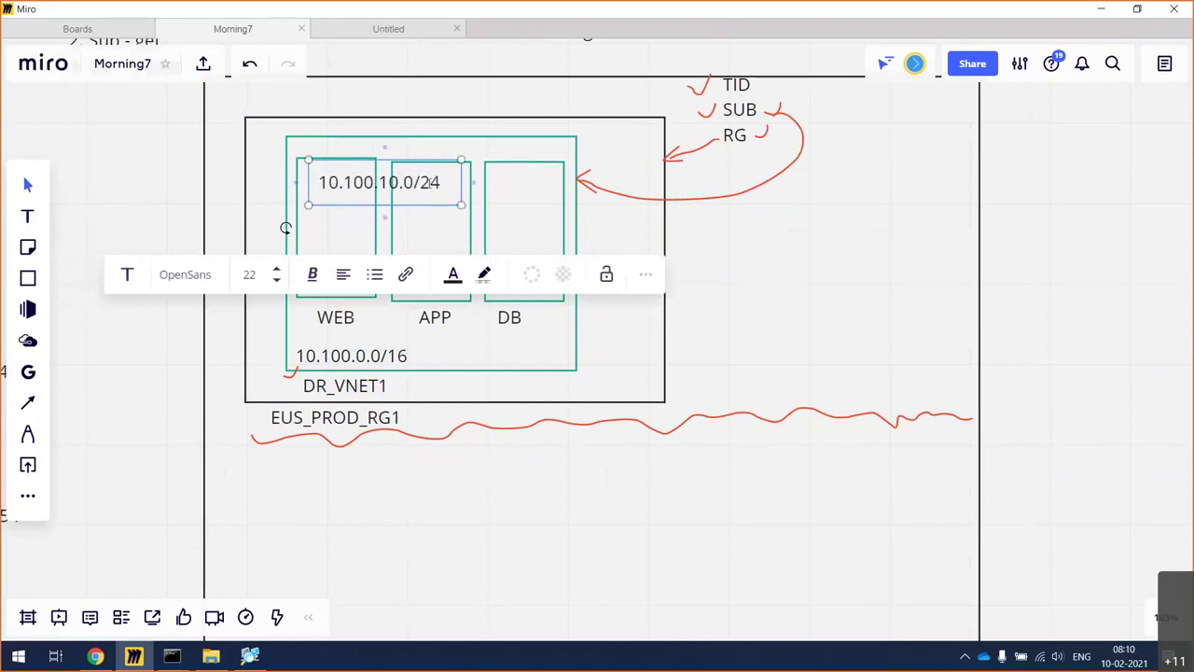
{"action": "left_click_drag", "start_coordinate": [461, 203], "coordinate": [434, 201]}
{"action": "left_click", "coordinate": [360, 181]}
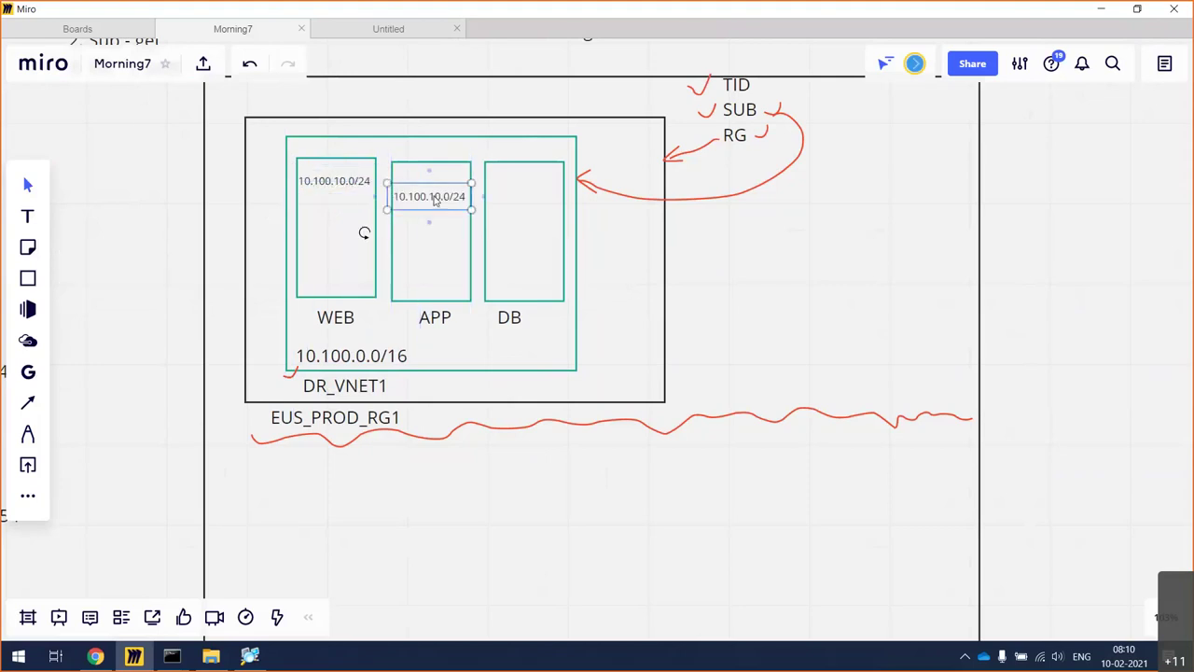
Step: Change the copied address in the APP box to 10.100.20.0/24
{"action": "left_click", "coordinate": [433, 196]}
{"action": "key", "text": "BackSpace"}
{"action": "type", "text": "2"}
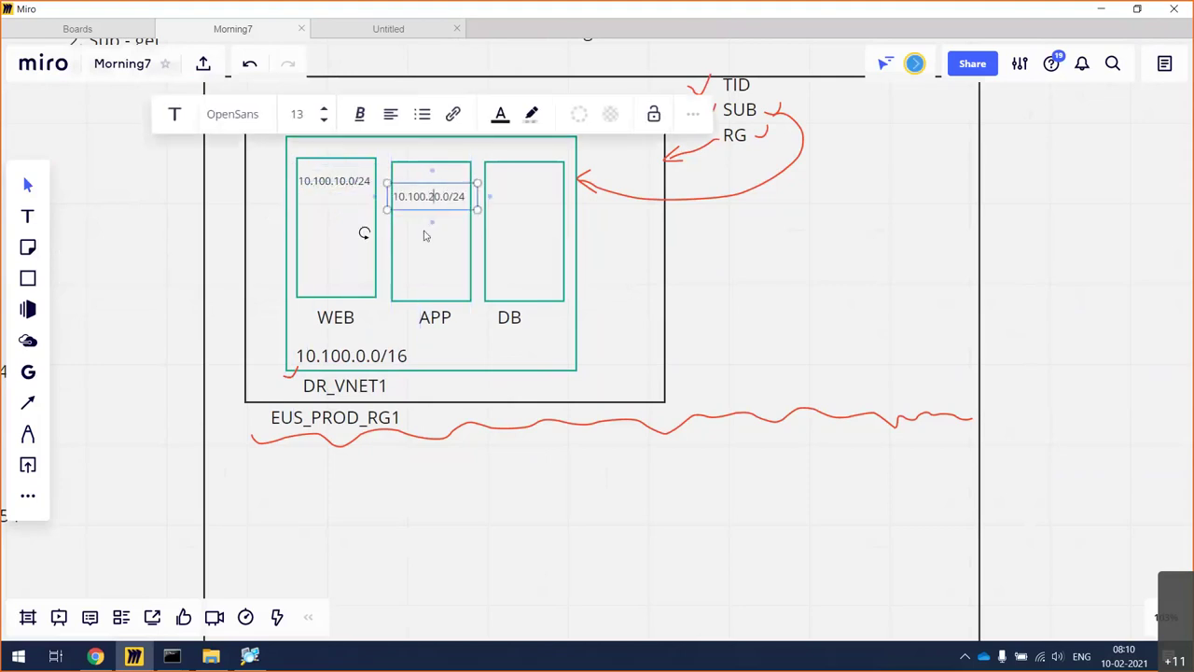
{"action": "left_click", "coordinate": [535, 219]}
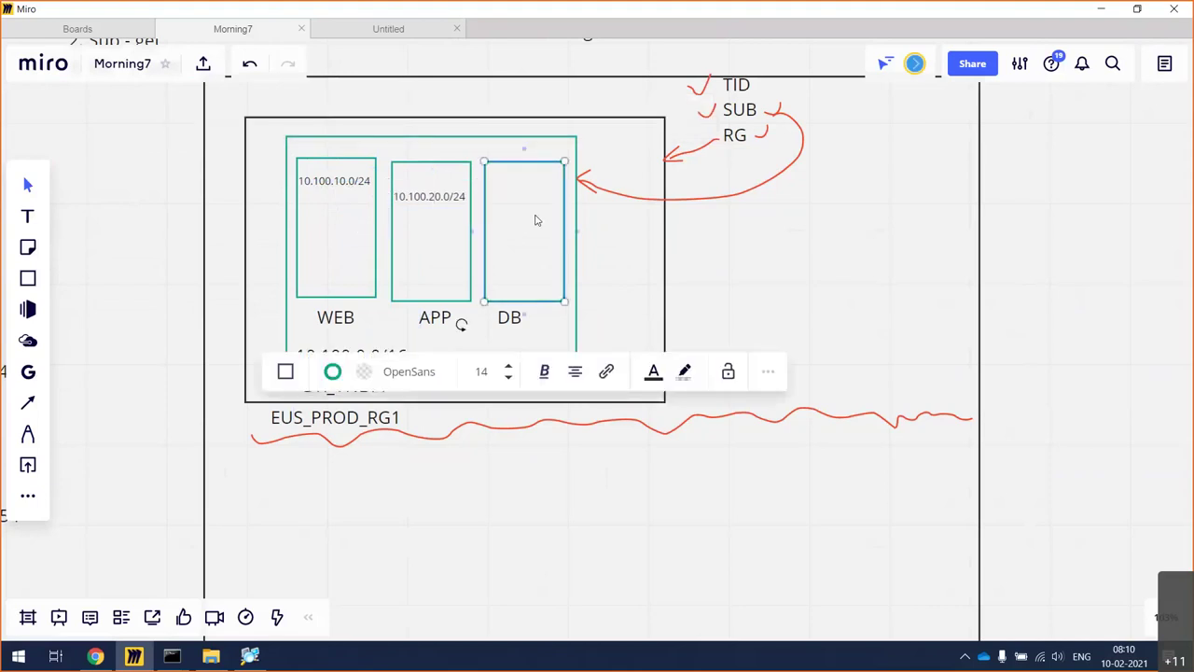
{"action": "left_click", "coordinate": [662, 264]}
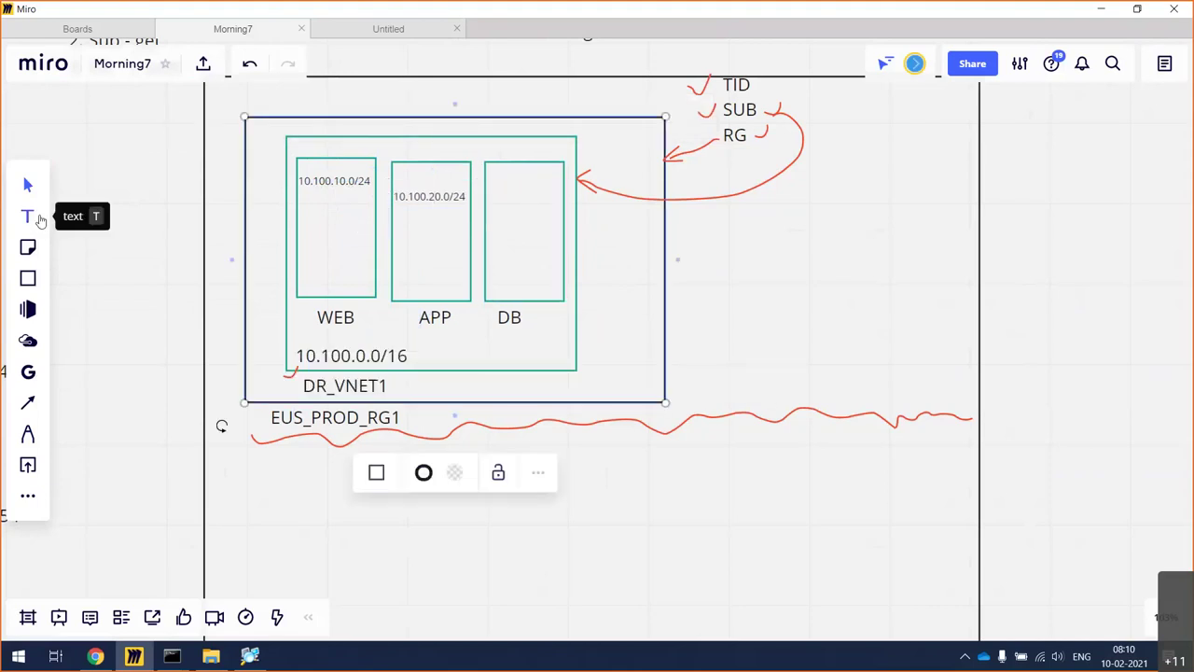
Step: Paste an address label into the DB box as 10.100.30.0/24 and align the WEB and APP labels
{"action": "key", "text": "ctrl+v"}
{"action": "key", "text": "minus"}
{"action": "left_click", "coordinate": [167, 257]}
{"action": "left_click_drag", "start_coordinate": [167, 258], "coordinate": [539, 235]}
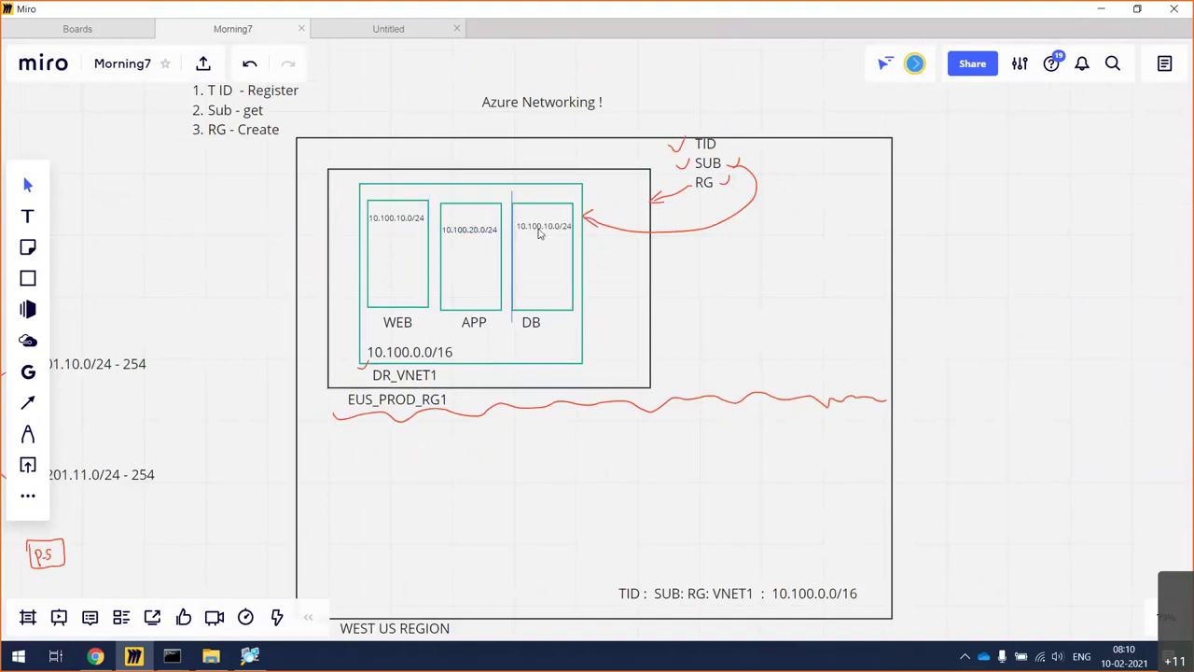
{"action": "scroll", "coordinate": [538, 235], "scroll_direction": "up", "scroll_amount": 3}
{"action": "left_click", "coordinate": [560, 220]}
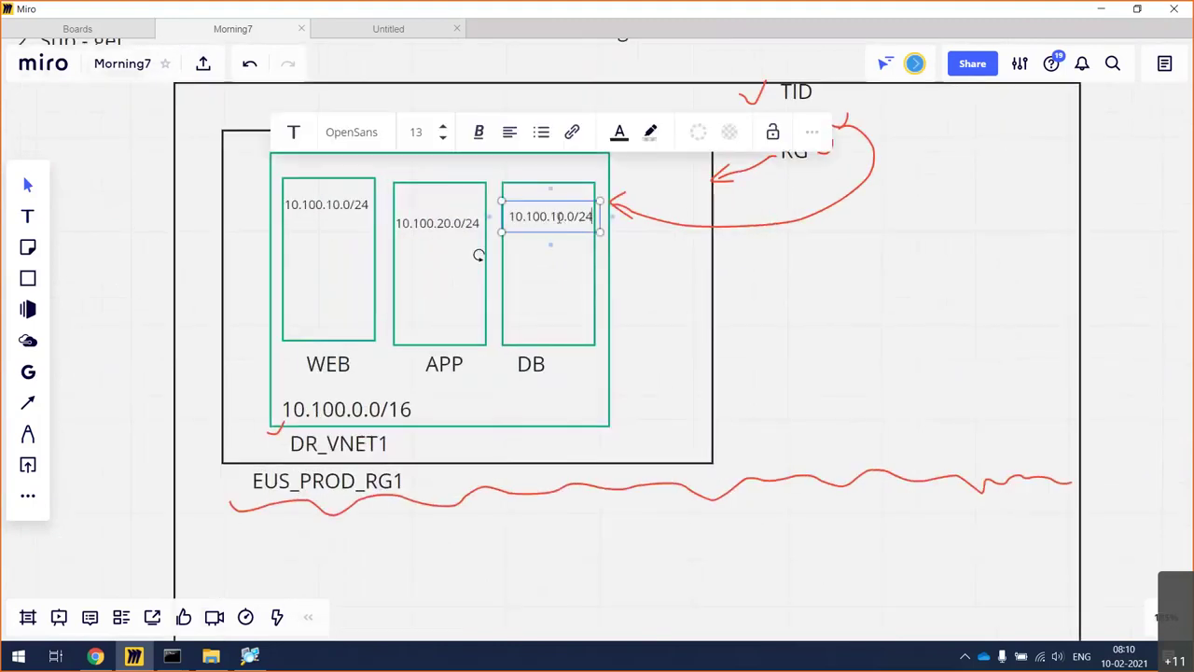
{"action": "key", "text": "BackSpace"}
{"action": "type", "text": "3"}
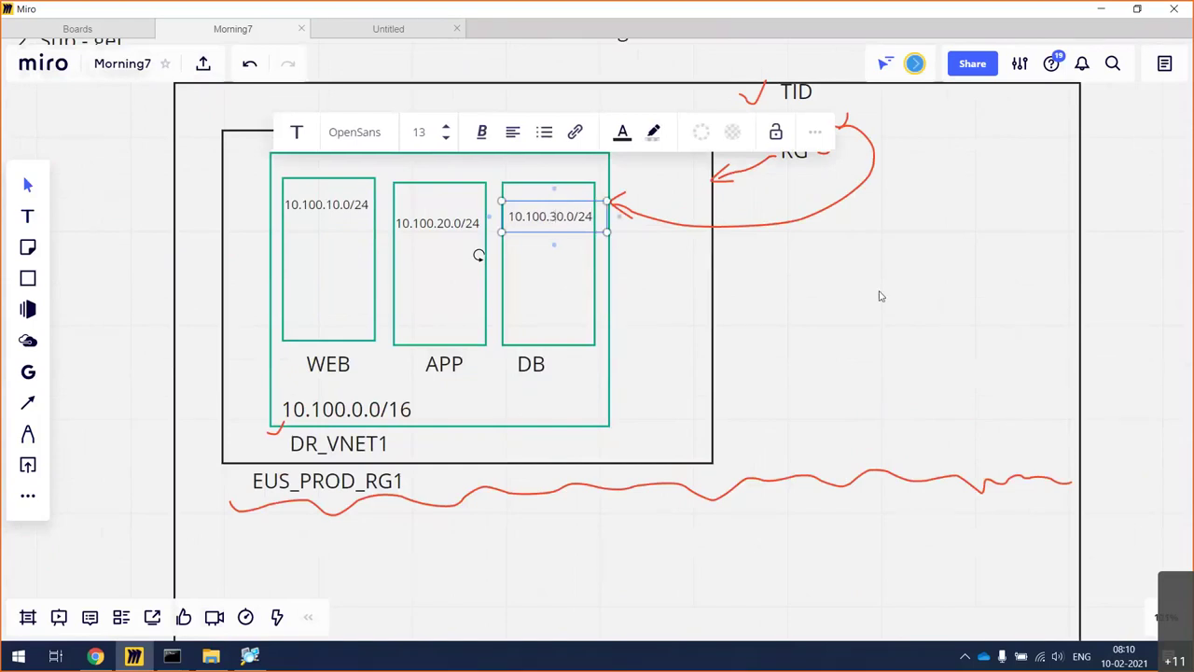
{"action": "left_click", "coordinate": [879, 295]}
{"action": "left_click_drag", "start_coordinate": [351, 207], "coordinate": [355, 224]}
{"action": "left_click_drag", "start_coordinate": [446, 223], "coordinate": [447, 218]}
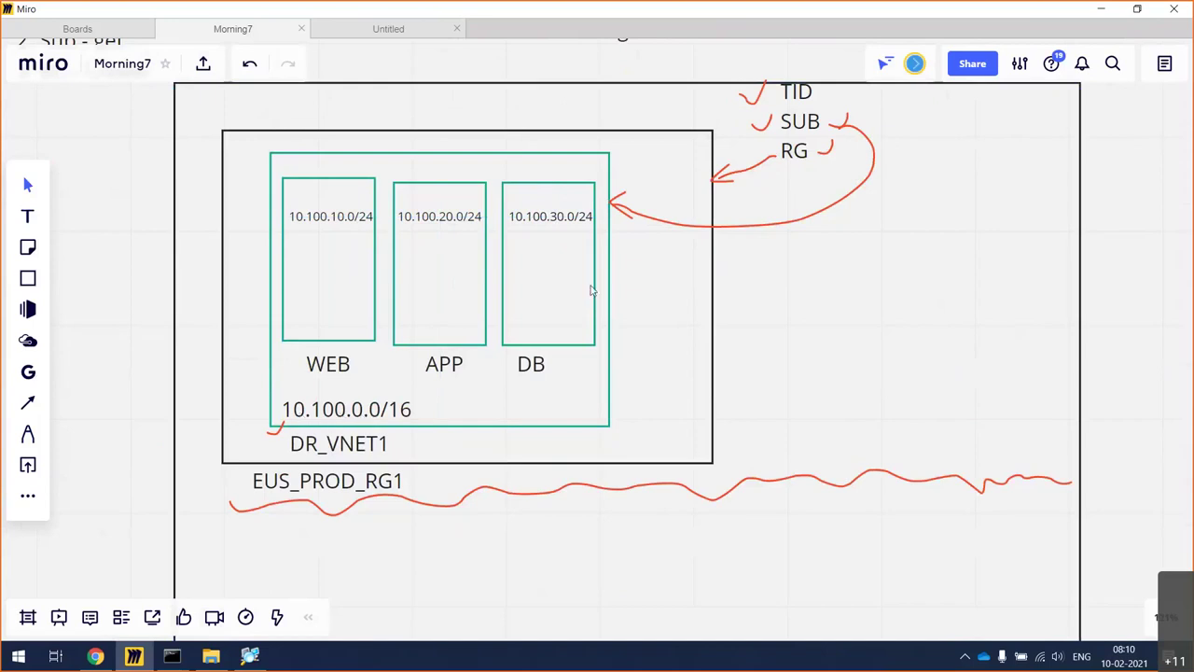
Step: On the IP Addresses step, set the IPv4 address space to 10.100.0.0/16
{"action": "left_click", "coordinate": [105, 658]}
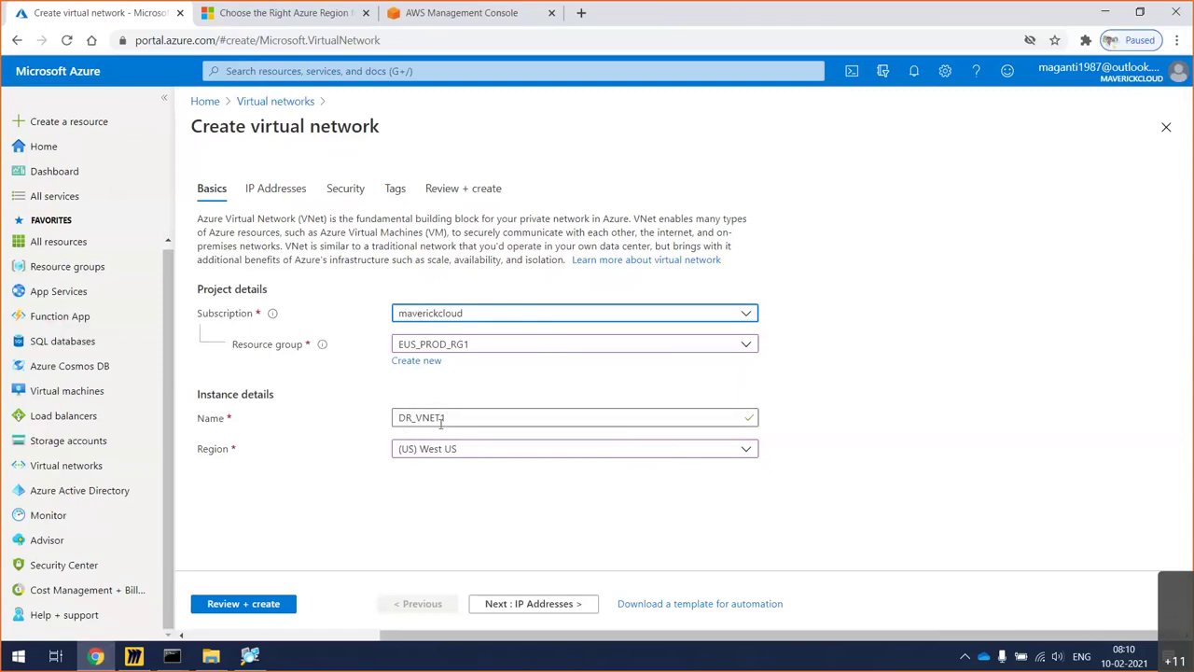
{"action": "left_click", "coordinate": [529, 604]}
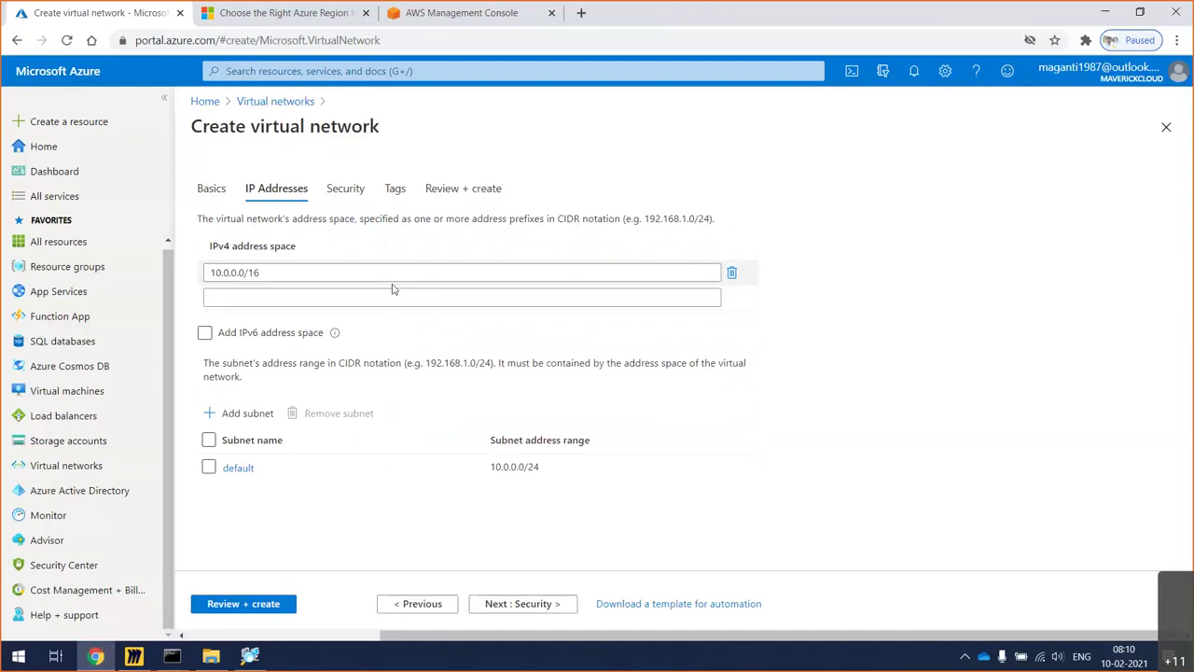
{"action": "left_click", "coordinate": [280, 273]}
{"action": "type", "text": "100"}
{"action": "key", "text": "BackSpace"}
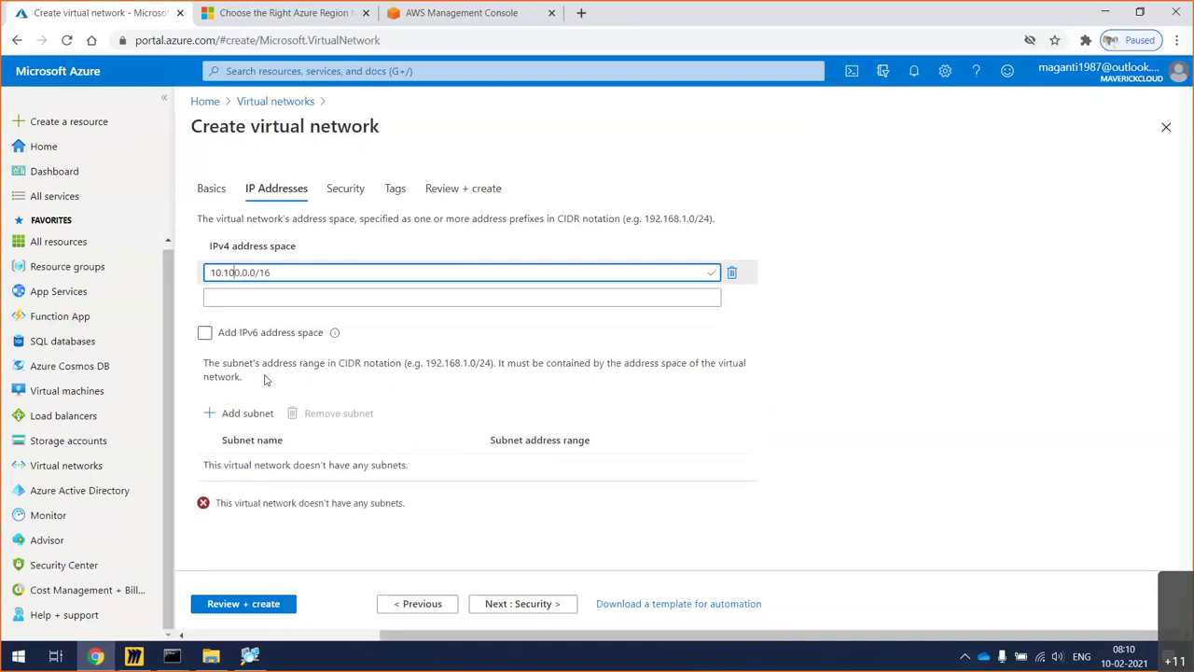
{"action": "left_click", "coordinate": [973, 358]}
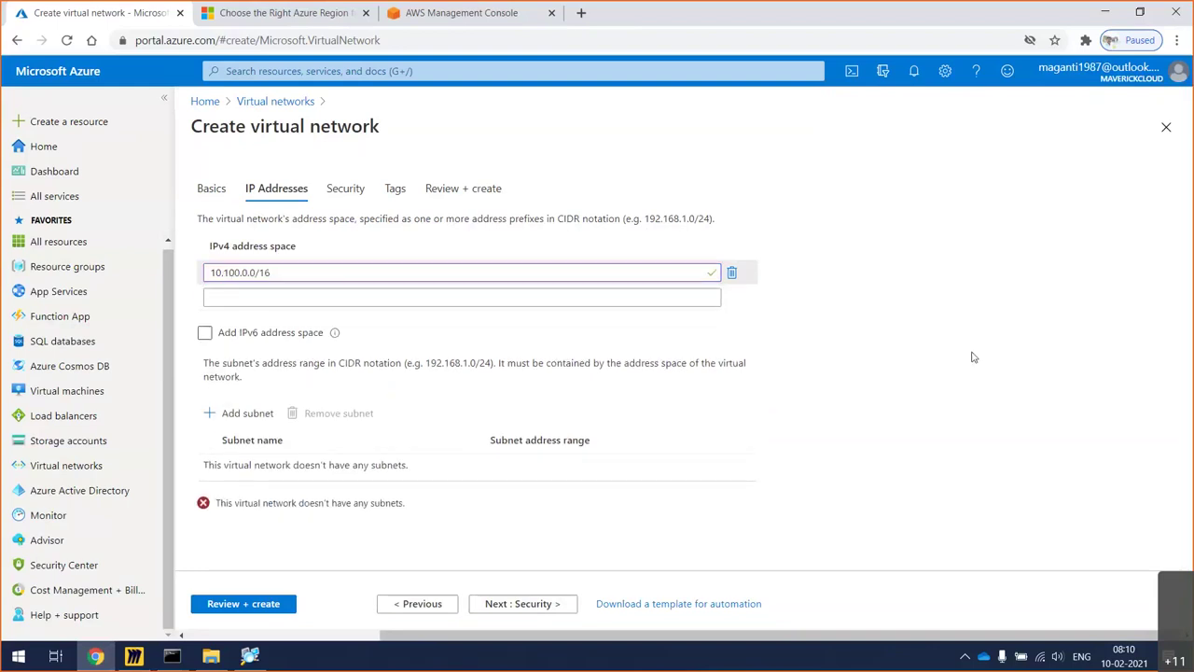
Step: On the Miro board, move the 10.100.0.0/16 label beside DR_VNET1, then return to Azure
{"action": "key", "text": "alt+Tab"}
{"action": "left_click", "coordinate": [275, 421]}
{"action": "left_click_drag", "start_coordinate": [274, 421], "coordinate": [518, 455]}
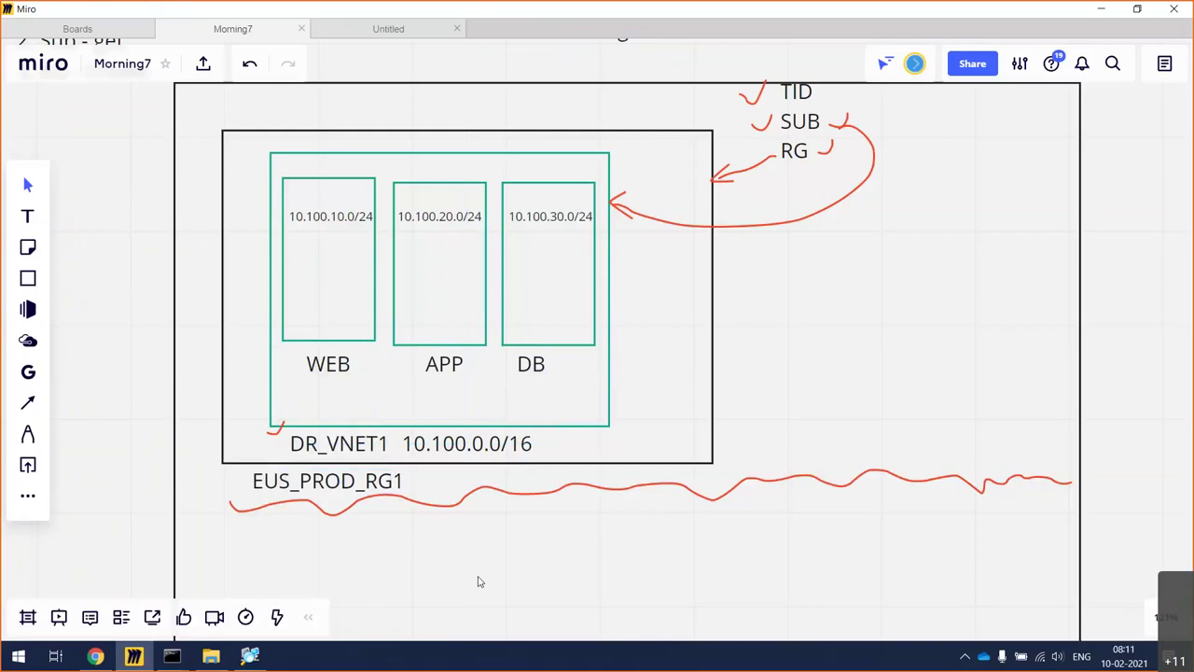
{"action": "key", "text": "alt+Tab"}
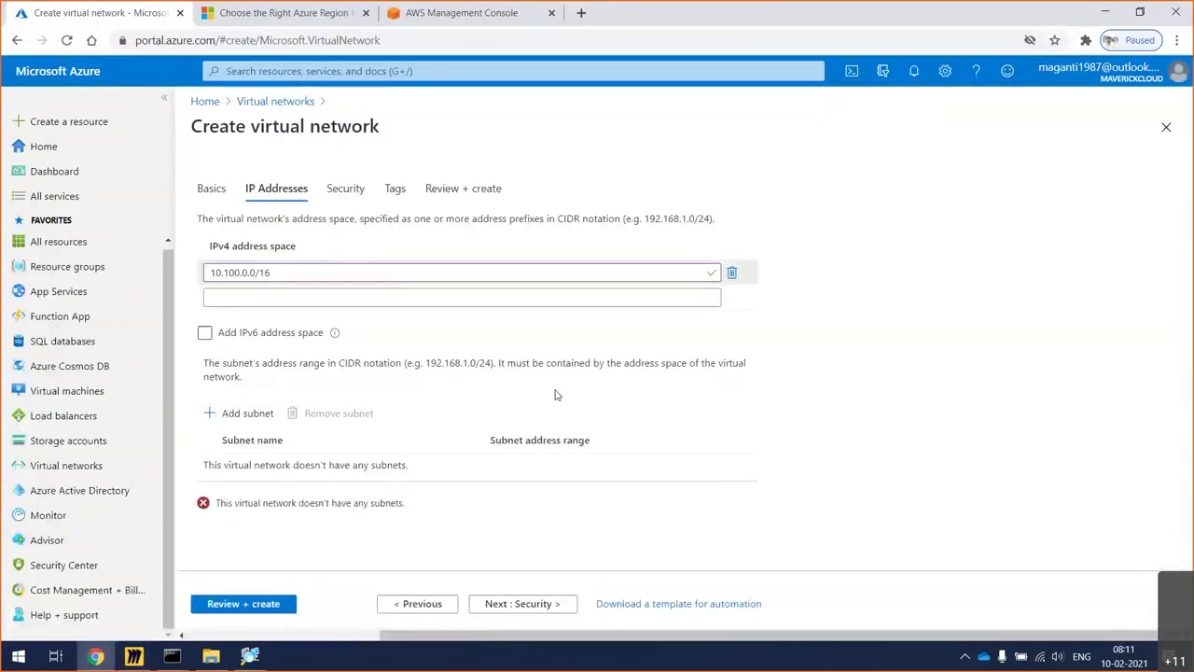
{"action": "left_click", "coordinate": [240, 412]}
Step: Name the subnet WEB and replace the rejected 10.20.0.0/16 range with 10.100.10.0/24
{"action": "type", "text": "WEB"}
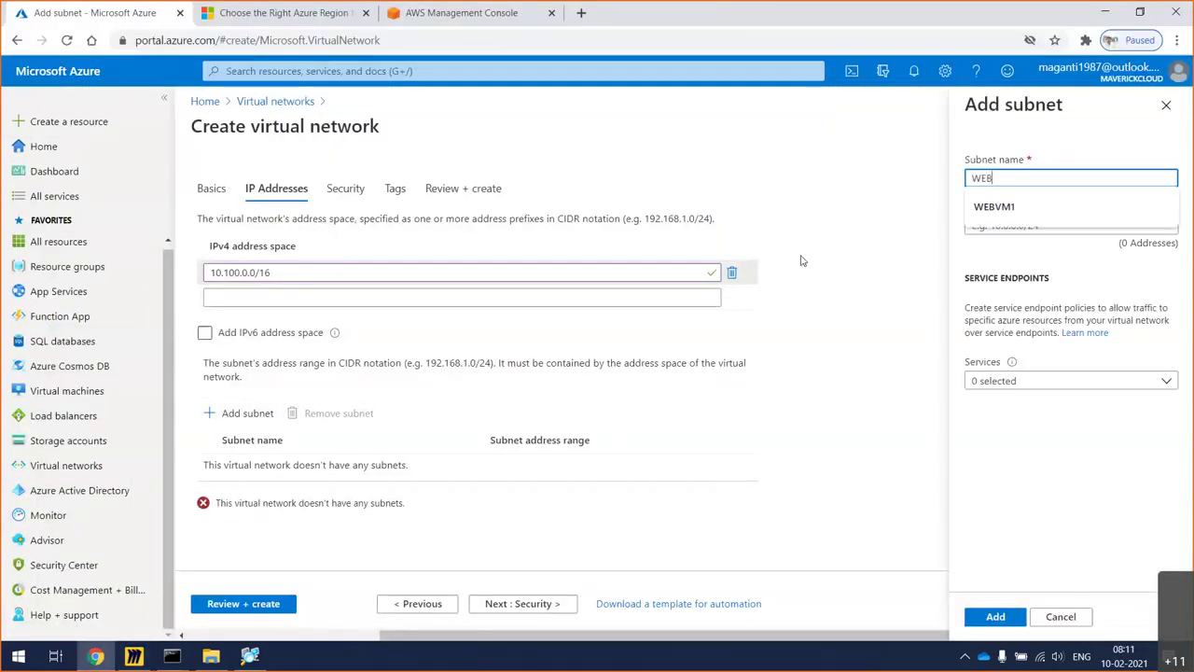
{"action": "key", "text": "Tab"}
{"action": "type", "text": "10.20.0.0/"}
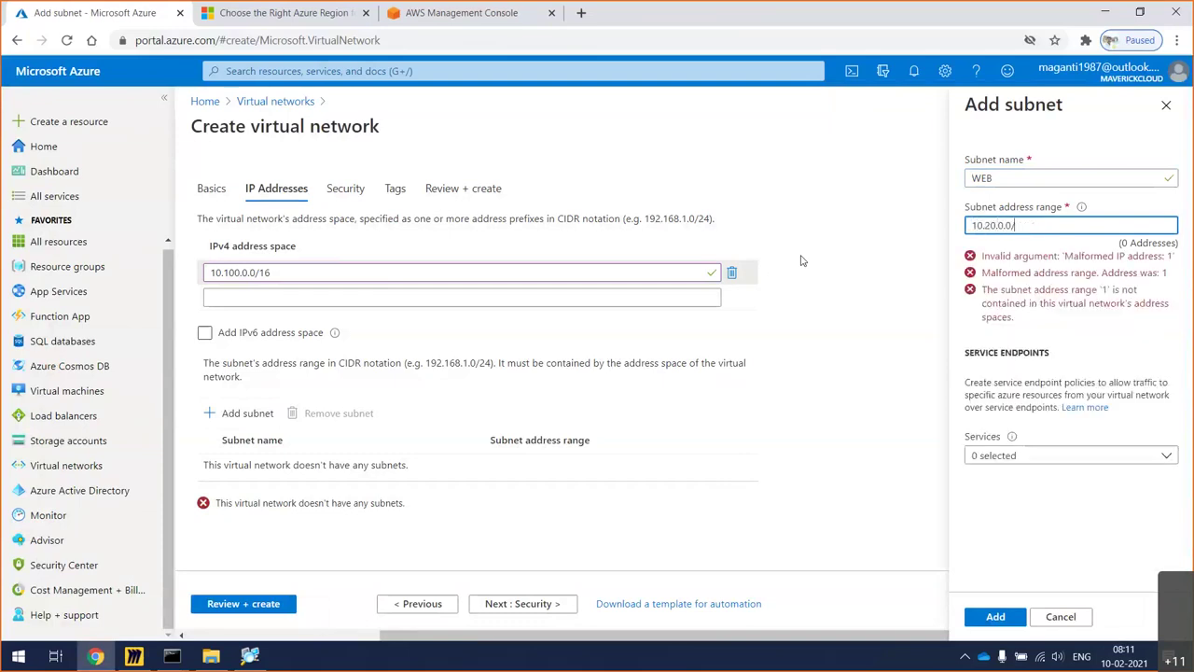
{"action": "type", "text": "16"}
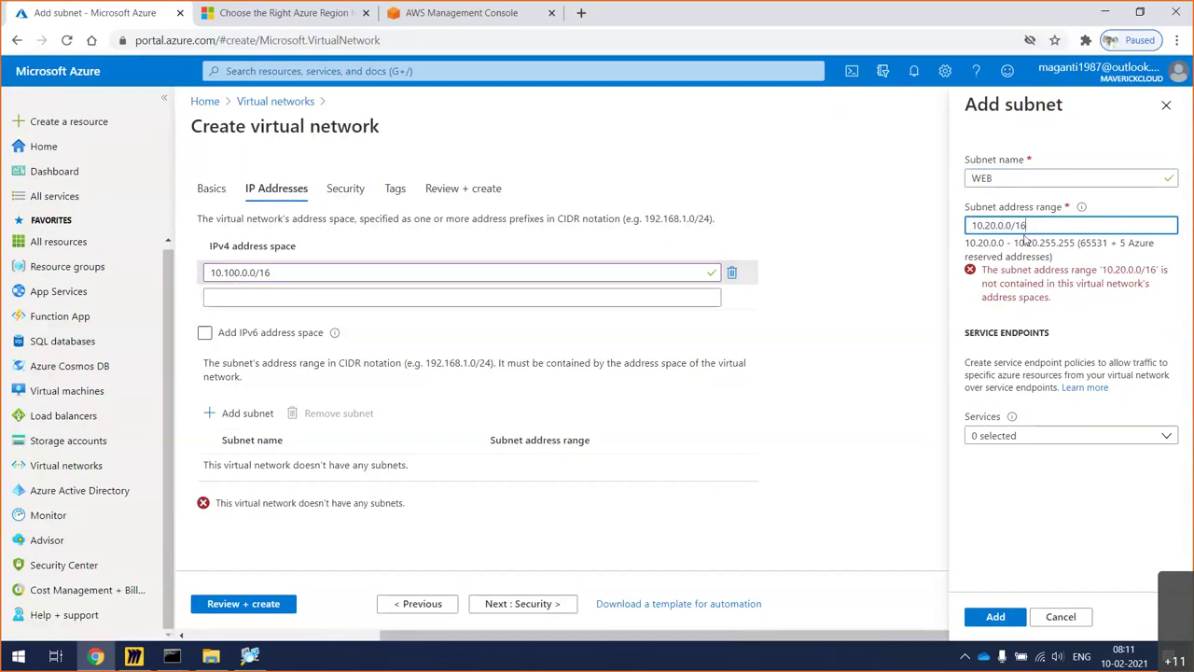
{"action": "left_click_drag", "start_coordinate": [1040, 225], "coordinate": [945, 215]}
{"action": "type", "text": "10.10"}
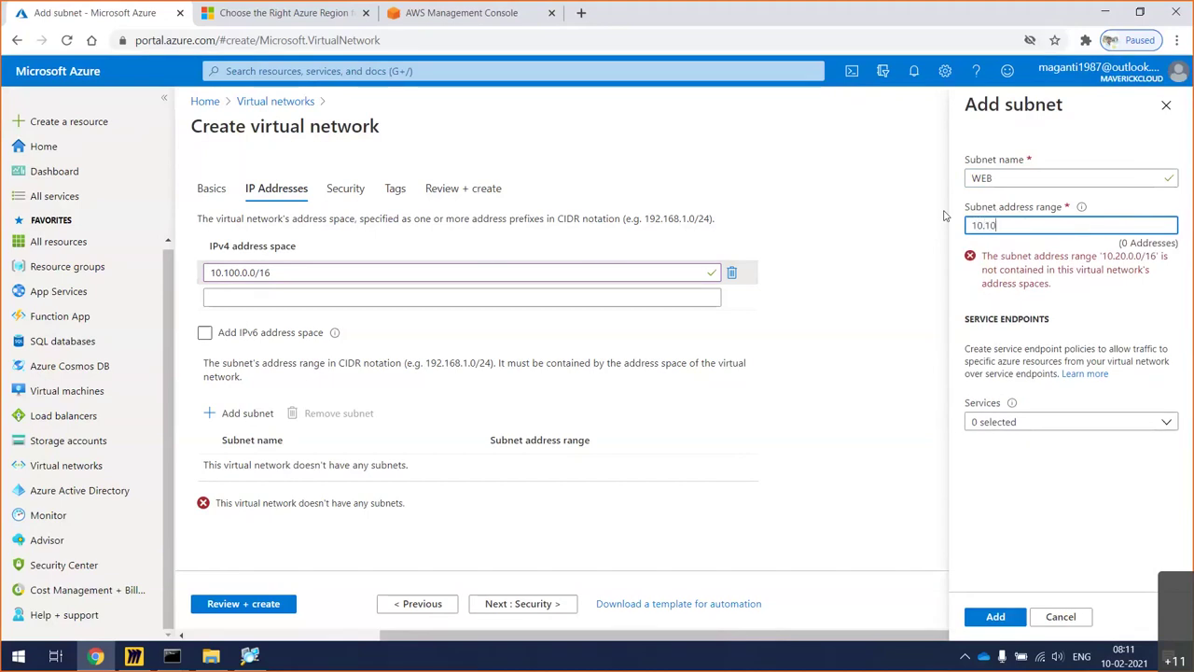
{"action": "type", "text": "0.10.0"}
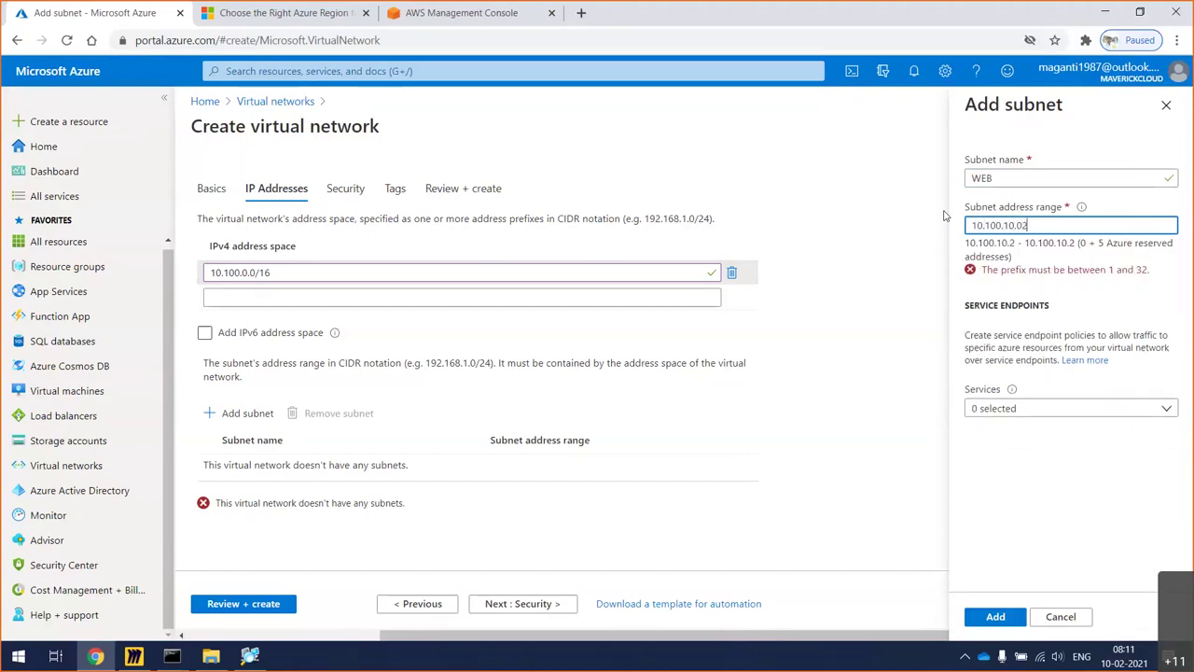
{"action": "type", "text": "/24"}
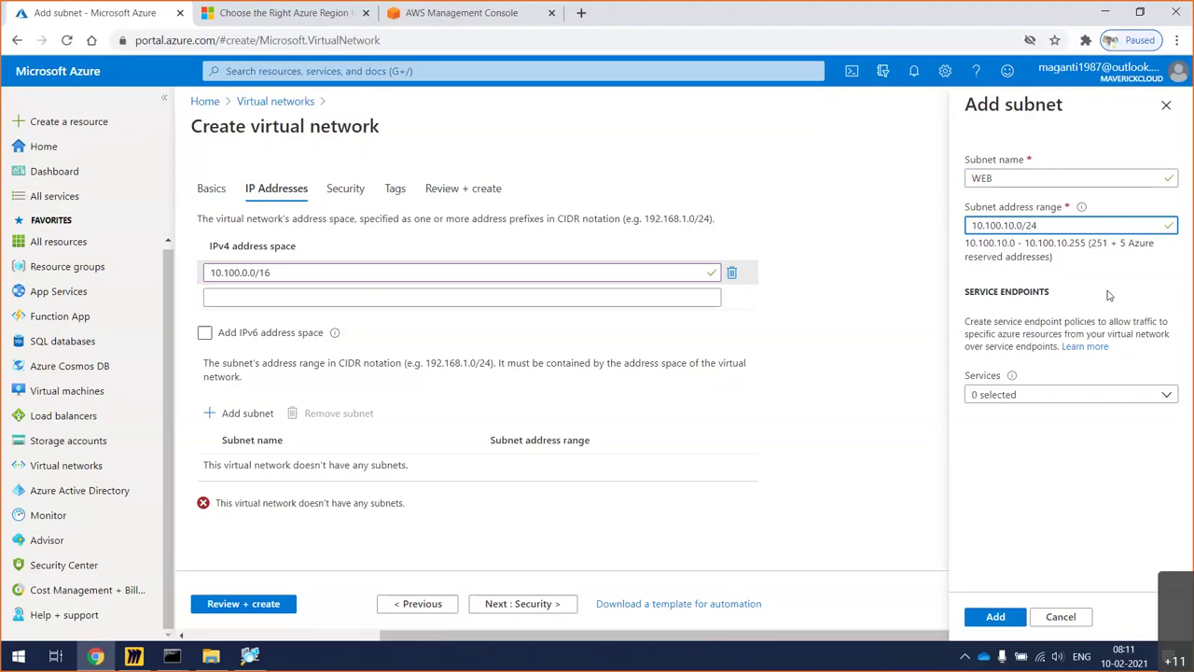
Step: Save the WEB subnet and start an APP subnet at 10.100.20.0/24, testing /25 and /29 prefixes
{"action": "left_click", "coordinate": [1014, 616]}
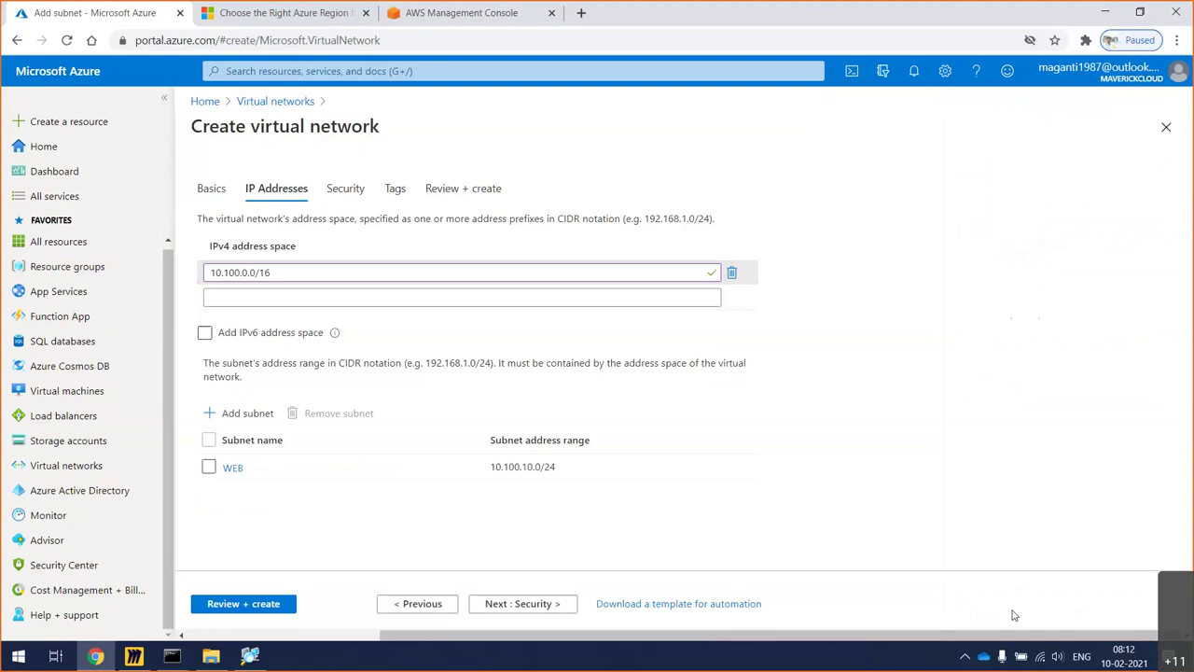
{"action": "left_click", "coordinate": [241, 417]}
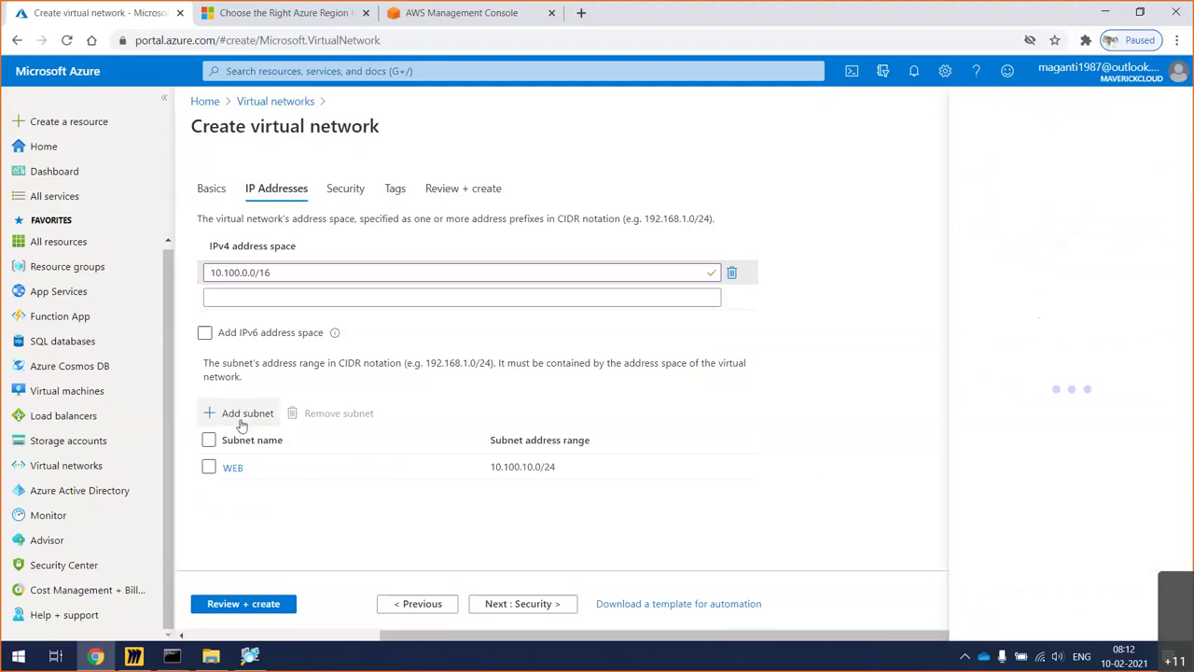
{"action": "type", "text": "APP"}
{"action": "key", "text": "Tab"}
{"action": "type", "text": "10.100."}
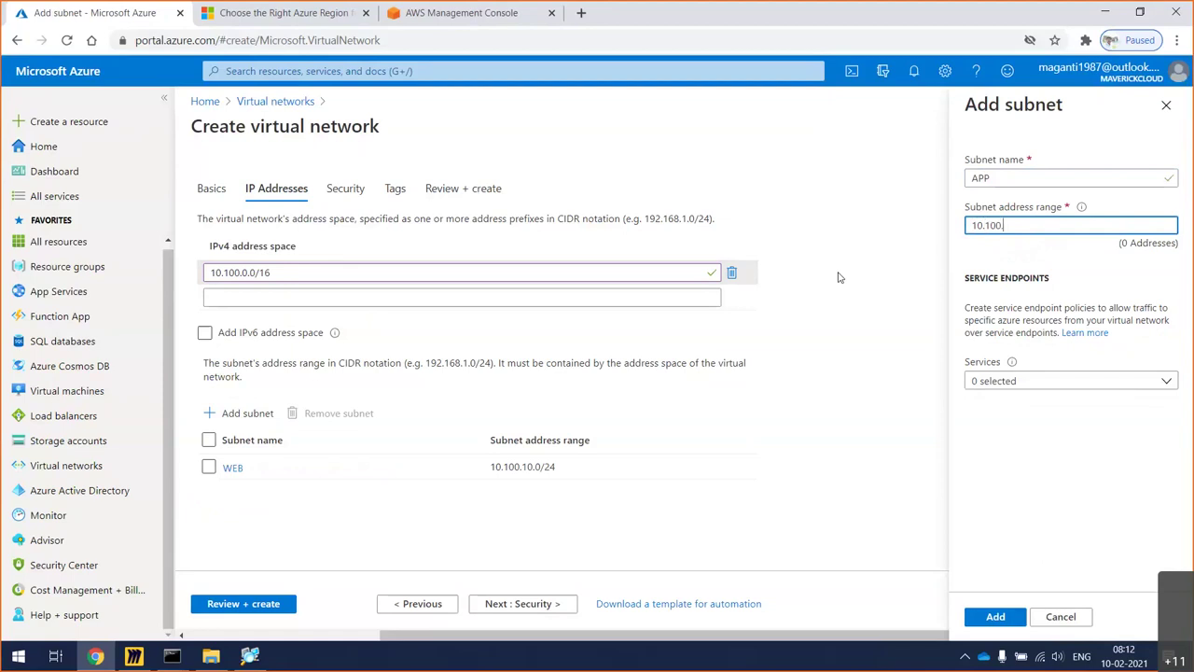
{"action": "type", "text": "20.0/24"}
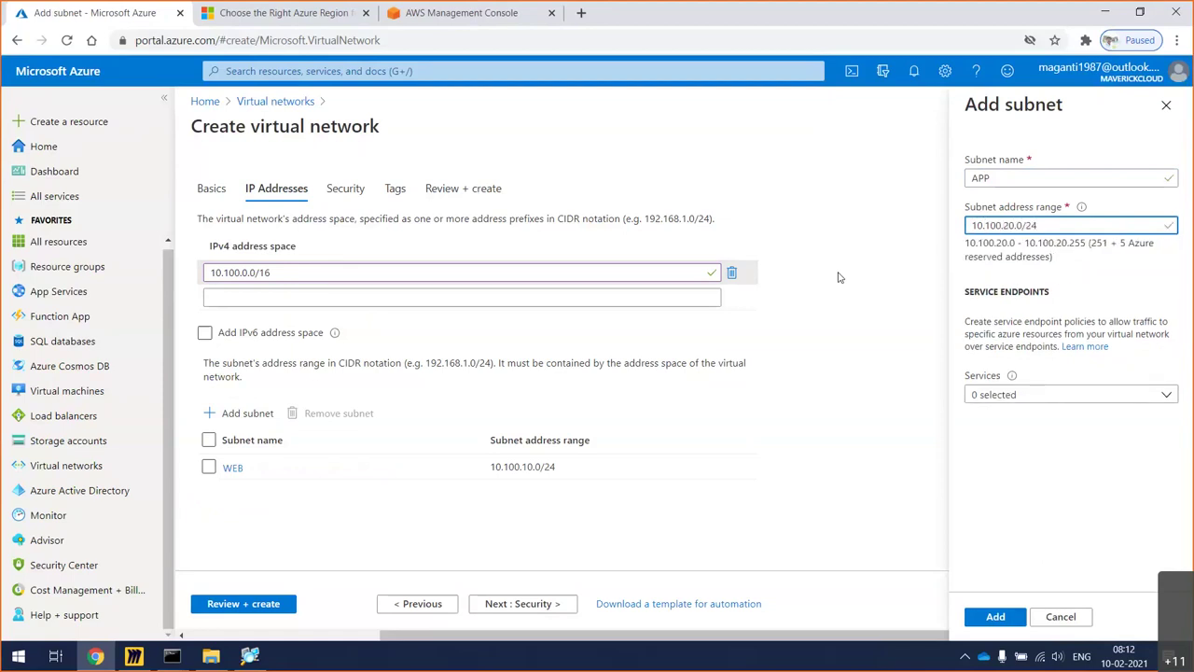
{"action": "key", "text": "BackSpace"}
{"action": "type", "text": "5"}
{"action": "key", "text": "BackSpace"}
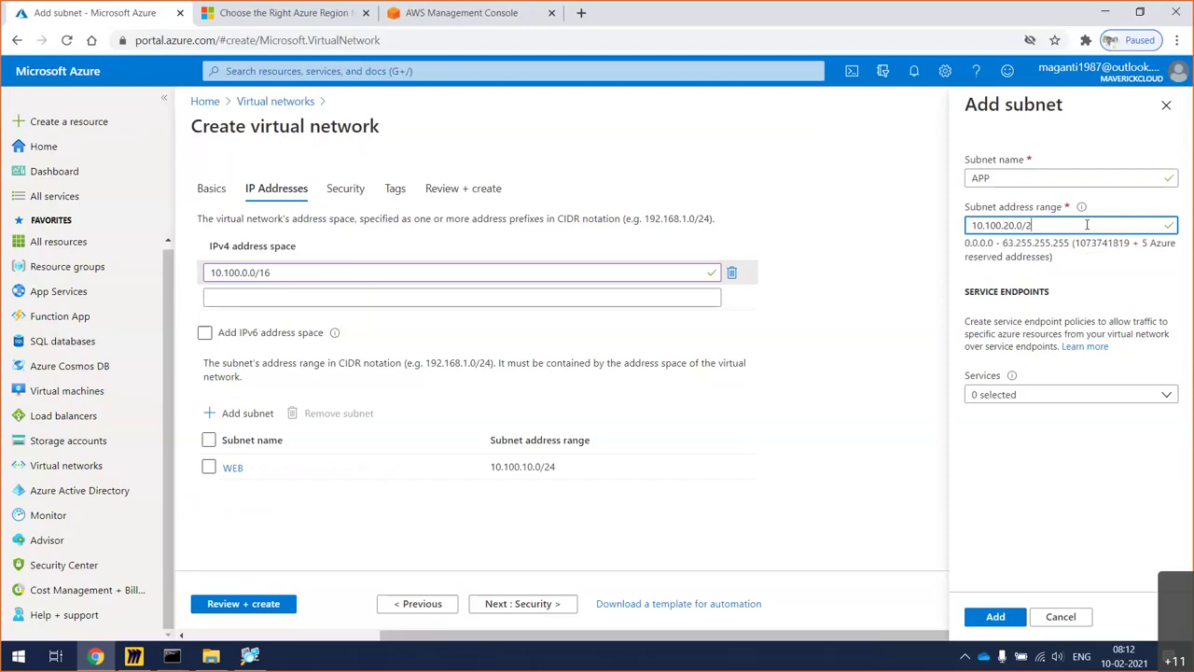
{"action": "type", "text": "9"}
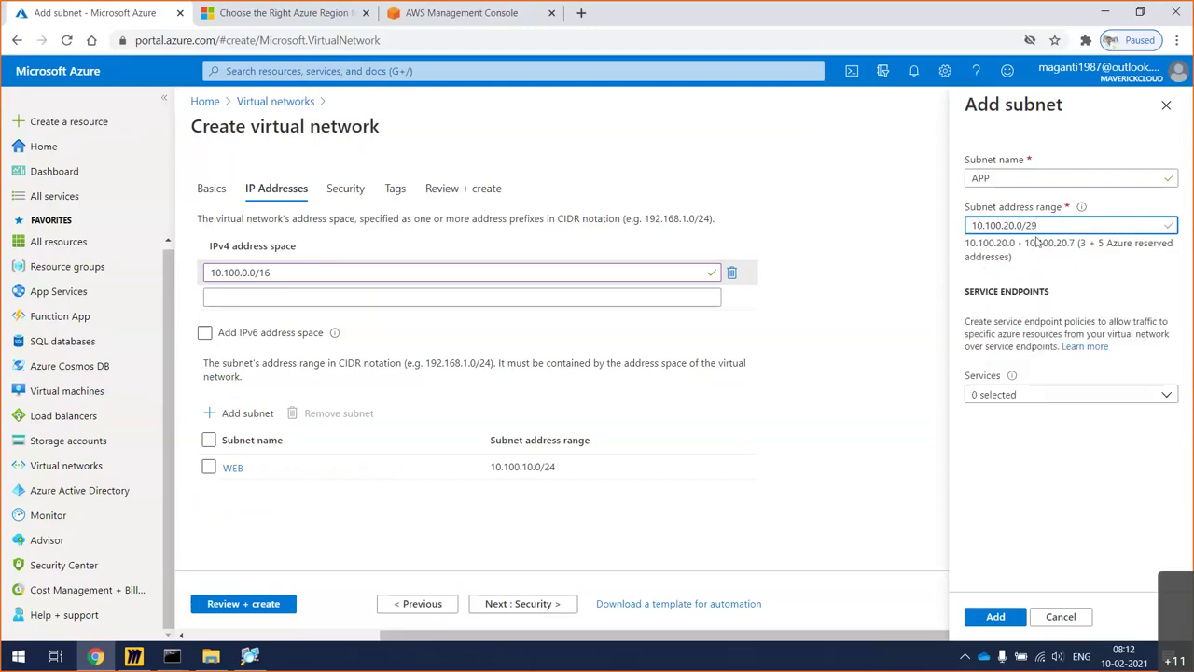
Step: Compare the /29 and /30 ranges, then add APP with the 10.100.20.0/24 range
{"action": "left_click_drag", "start_coordinate": [966, 245], "coordinate": [1076, 247]}
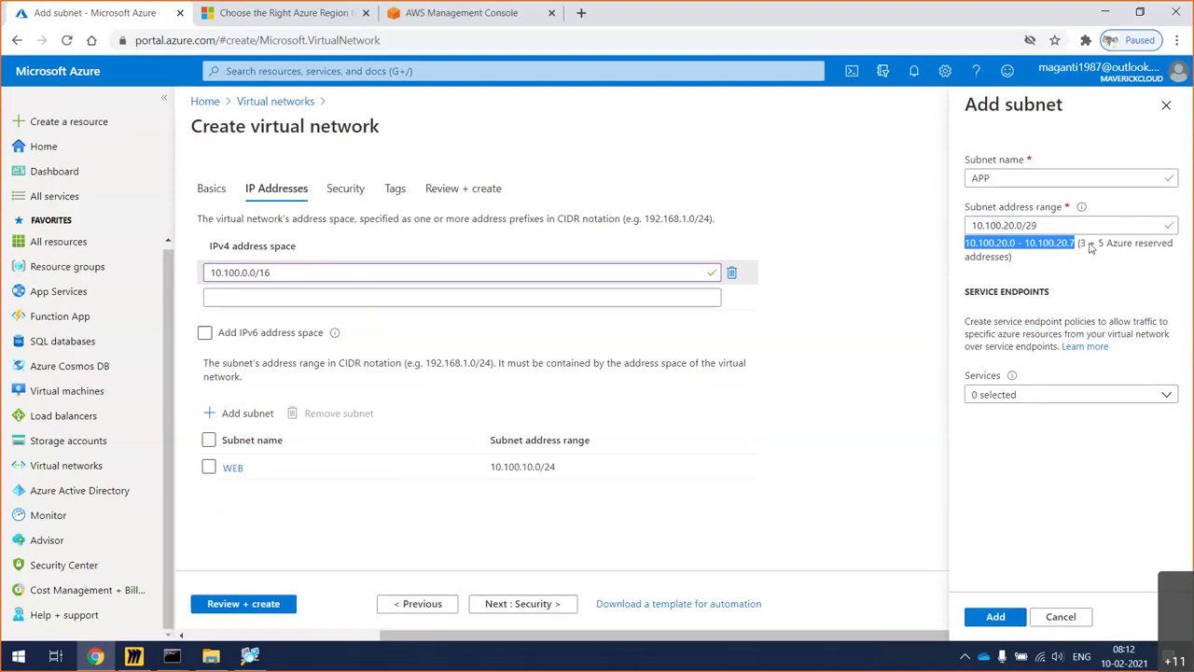
{"action": "left_click", "coordinate": [1048, 224]}
{"action": "key", "text": "BackSpace"}
{"action": "key", "text": "BackSpace"}
{"action": "type", "text": "30"}
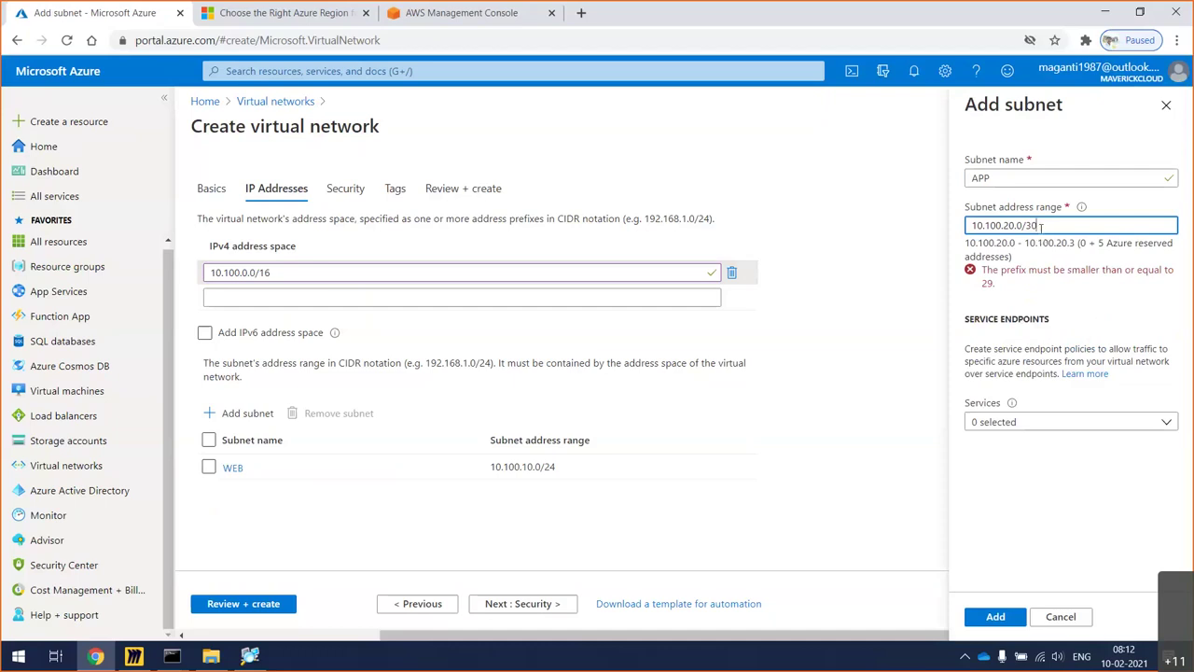
{"action": "key", "text": "BackSpace"}
{"action": "key", "text": "BackSpace"}
{"action": "type", "text": "29"}
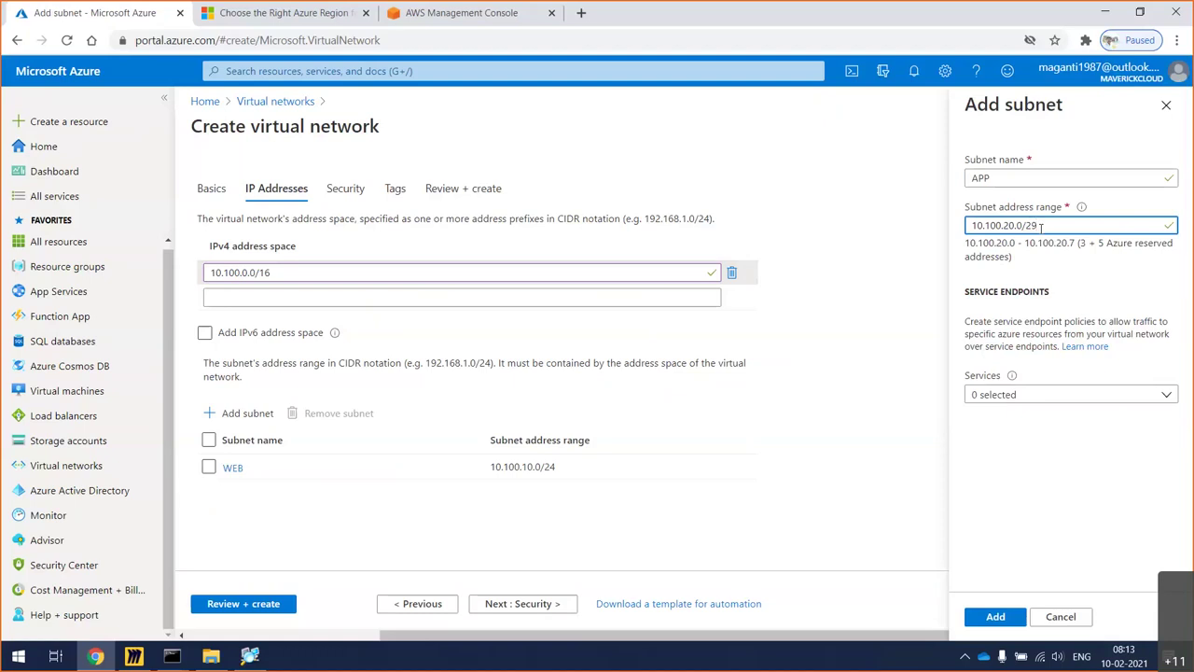
{"action": "key", "text": "BackSpace"}
{"action": "type", "text": "4"}
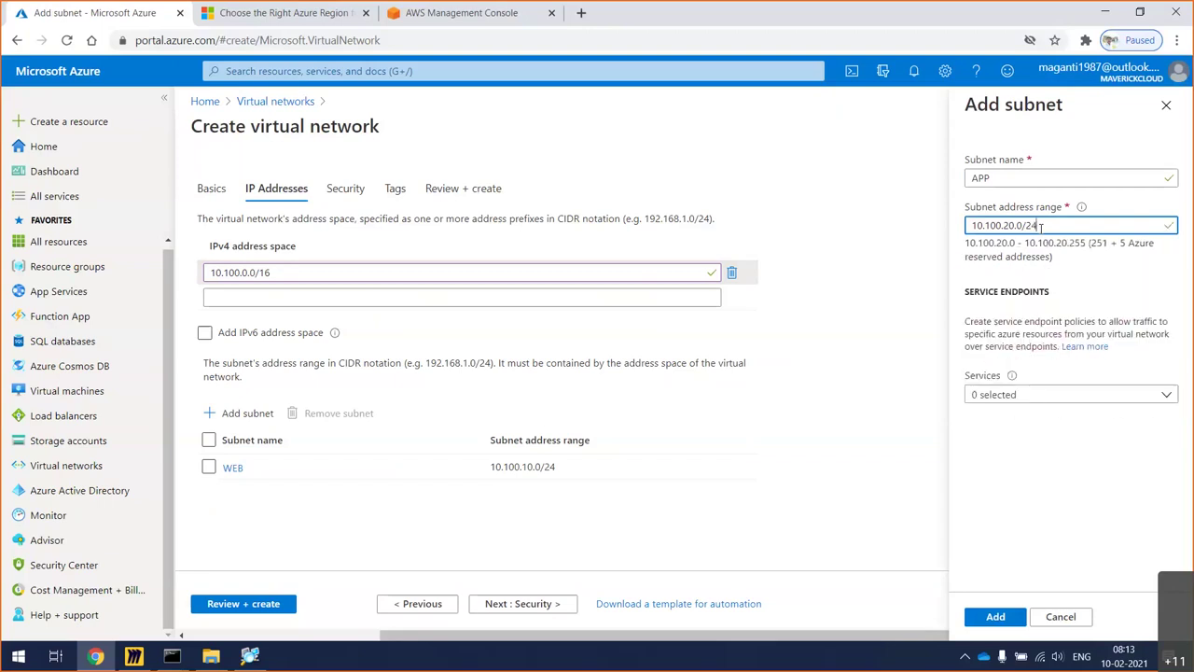
{"action": "left_click", "coordinate": [994, 619]}
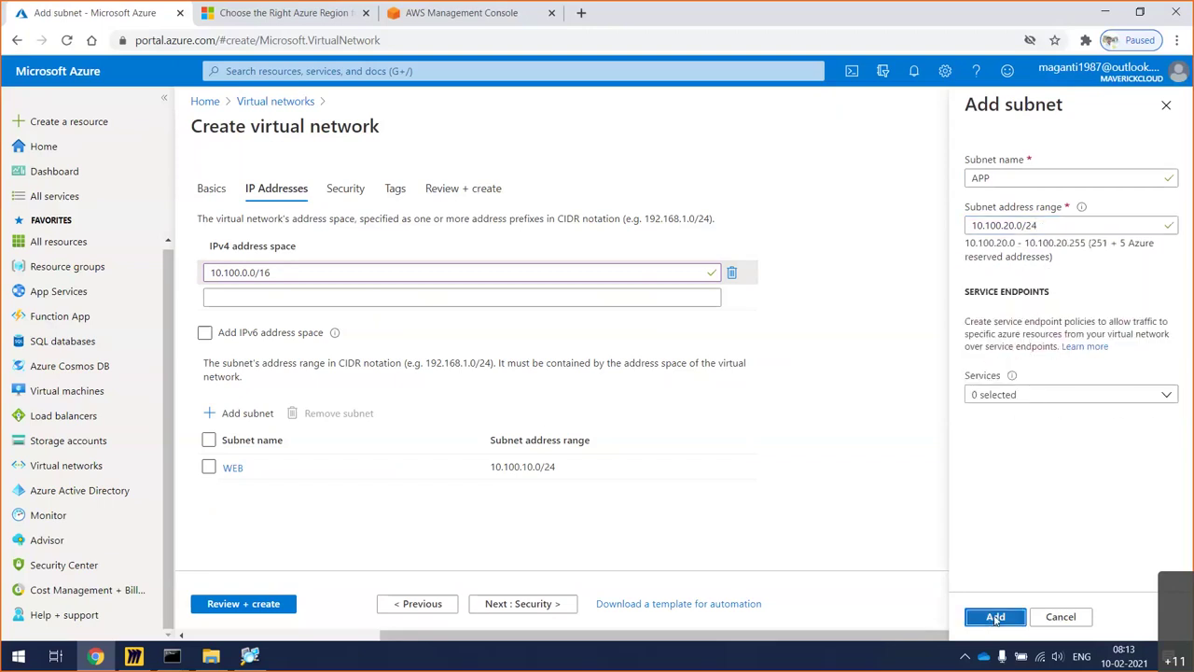
{"action": "left_click", "coordinate": [280, 272]}
{"action": "left_click_drag", "start_coordinate": [280, 272], "coordinate": [211, 273]}
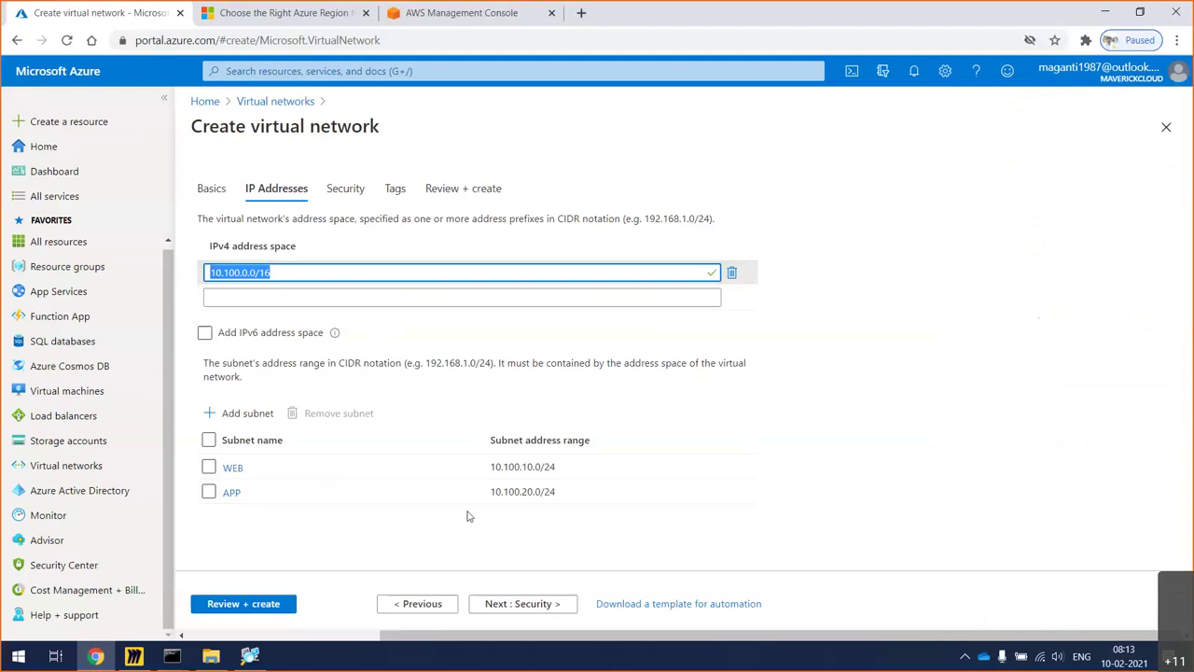
Step: Add a DB subnet, correcting the mistyped range to 10.100.30.0/24
{"action": "left_click", "coordinate": [258, 413]}
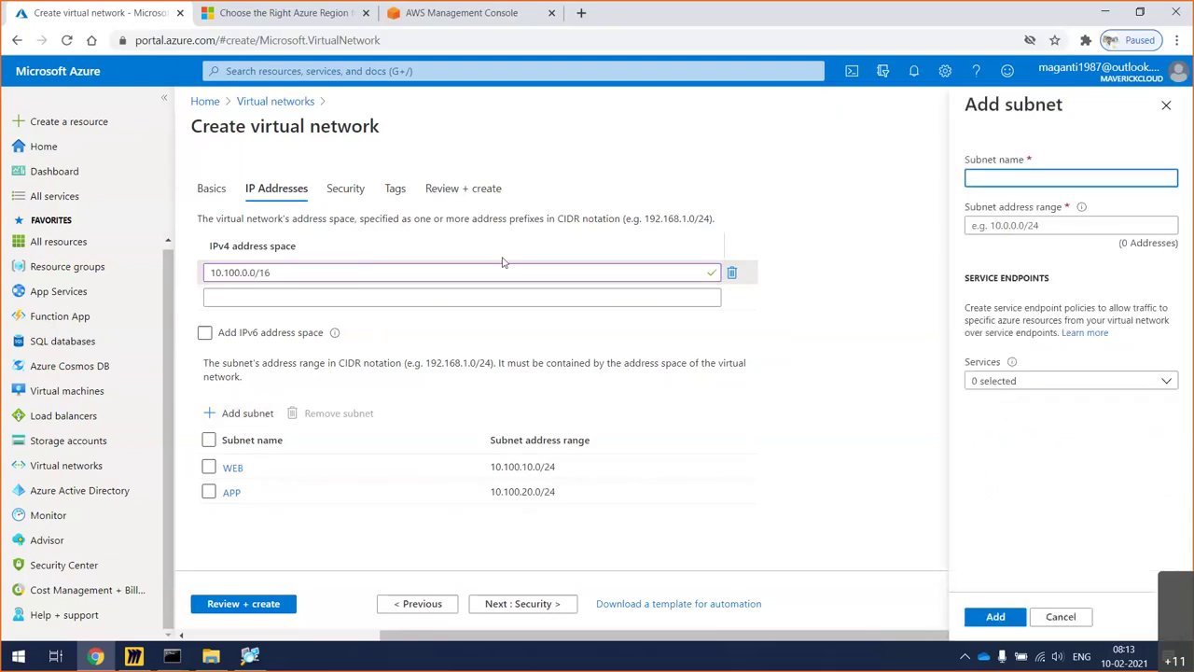
{"action": "type", "text": "DB"}
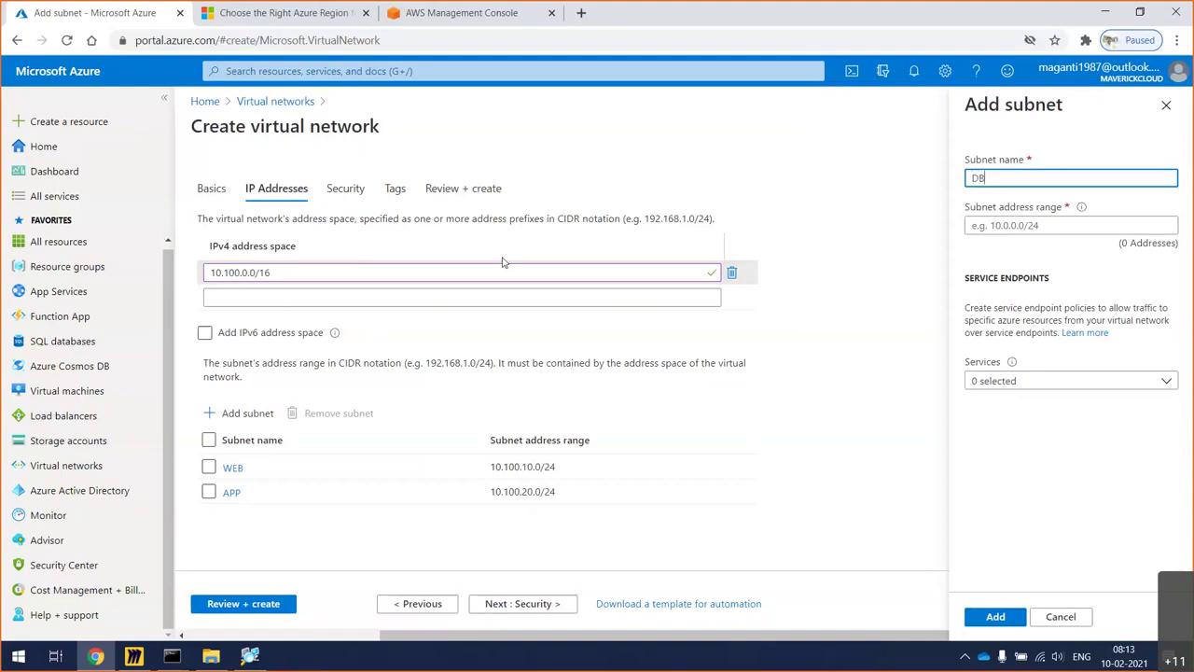
{"action": "key", "text": "Tab"}
{"action": "type", "text": "10.200."}
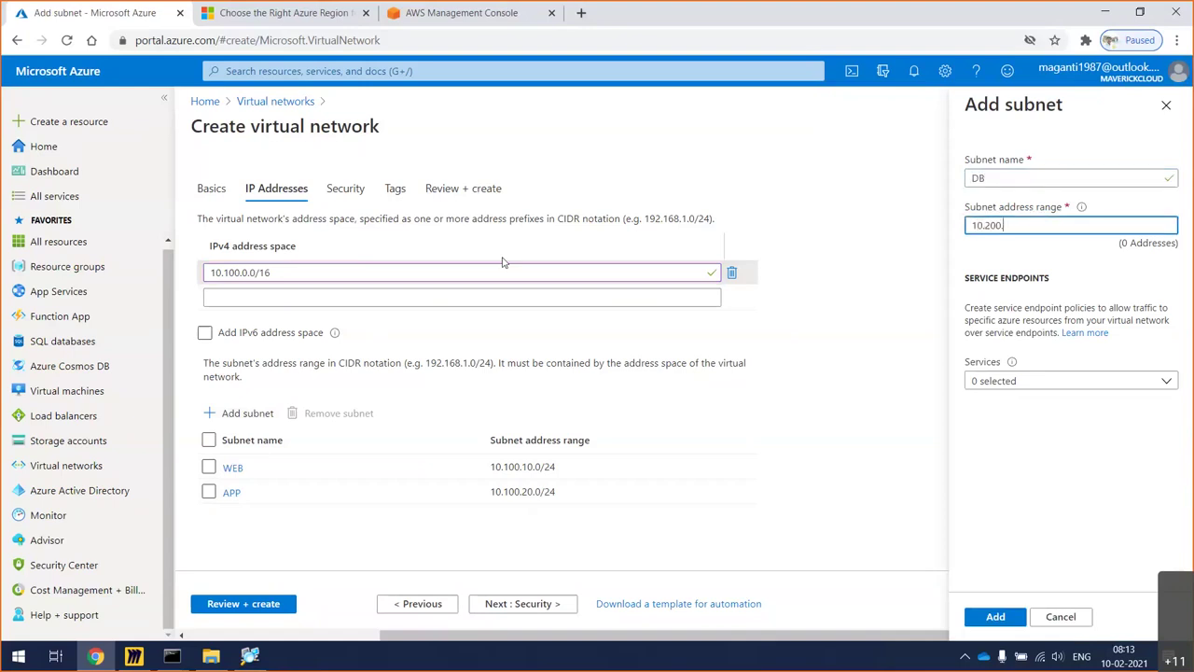
{"action": "type", "text": "30.26"}
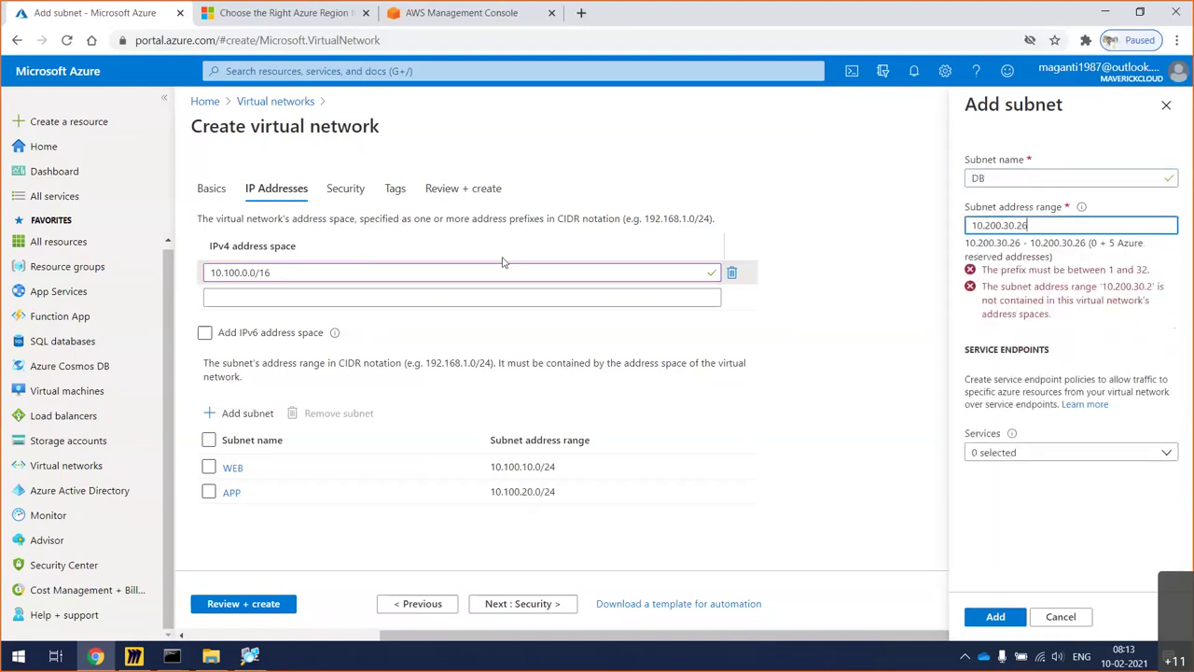
{"action": "key", "text": "BackSpace"}
{"action": "key", "text": "BackSpace"}
{"action": "type", "text": "0/26"}
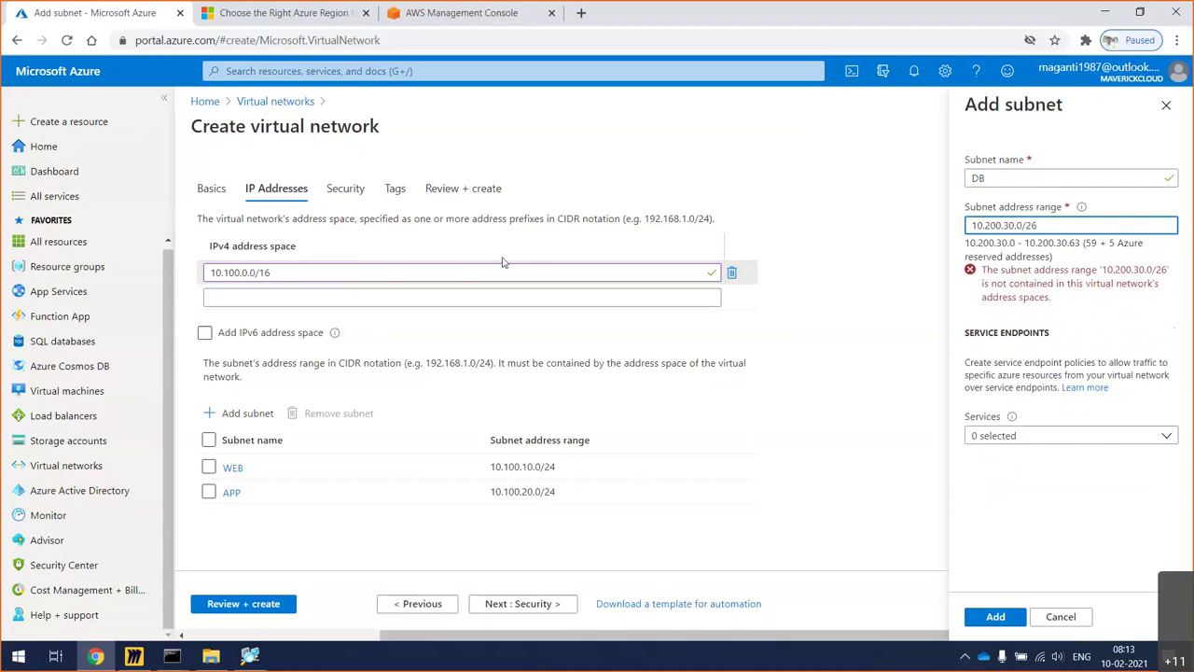
{"action": "key", "text": "Left"}
{"action": "key", "text": "Left"}
{"action": "key", "text": "Left"}
{"action": "key", "text": "Left"}
{"action": "key", "text": "Left"}
{"action": "key", "text": "Left"}
{"action": "key", "text": "Left"}
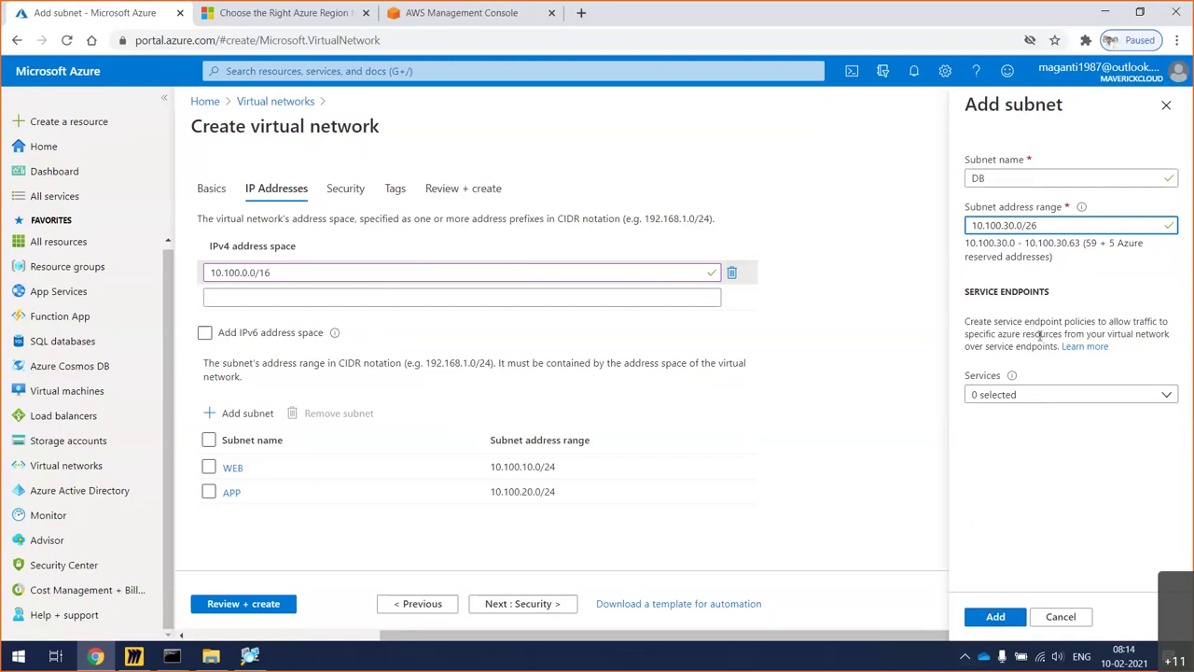
{"action": "key", "text": "BackSpace"}
{"action": "type", "text": "4"}
{"action": "left_click", "coordinate": [999, 625]}
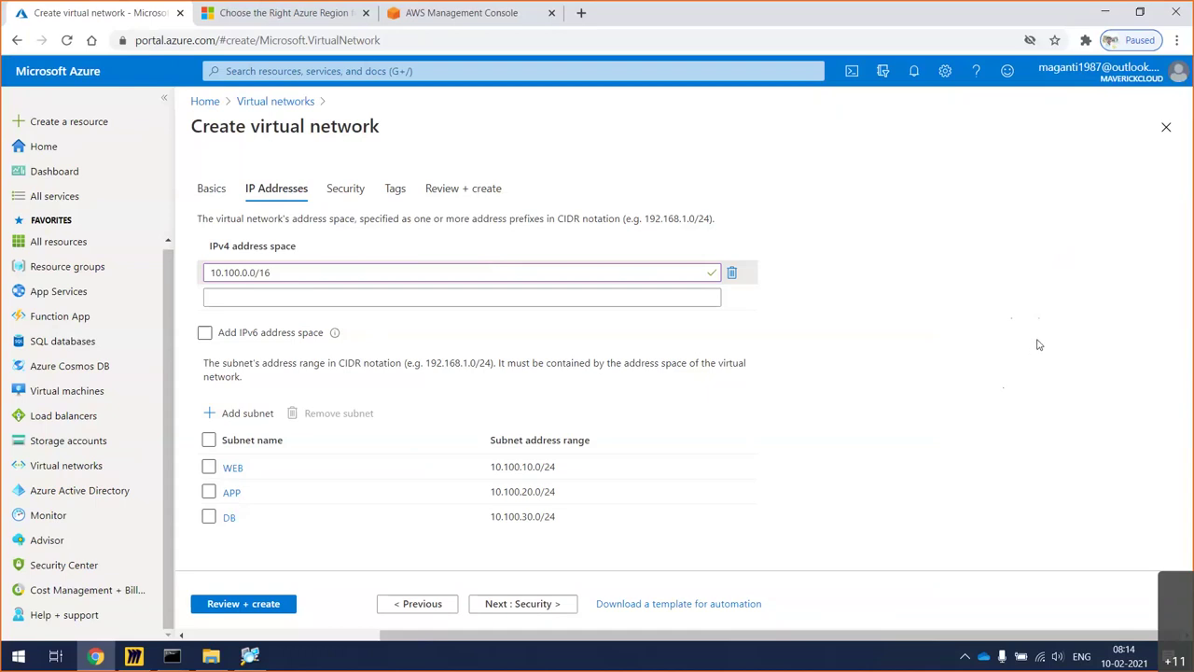
Step: Advance past Security and Tags, pass Review + create validation, and create the network
{"action": "left_click", "coordinate": [522, 603]}
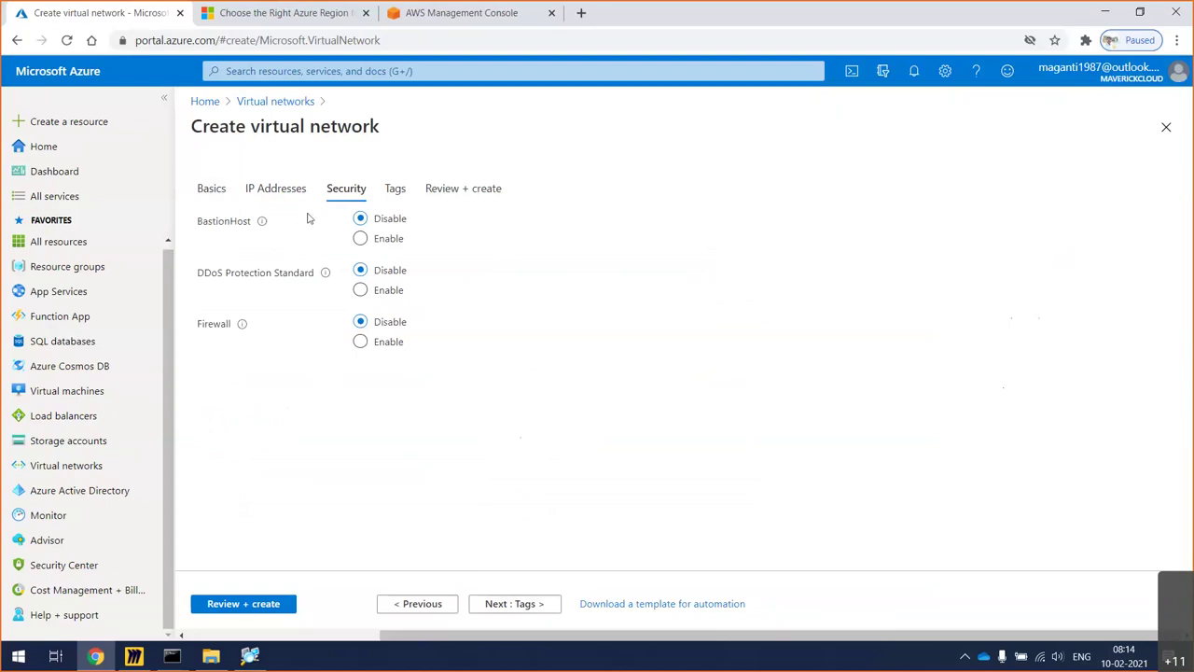
{"action": "left_click", "coordinate": [505, 604]}
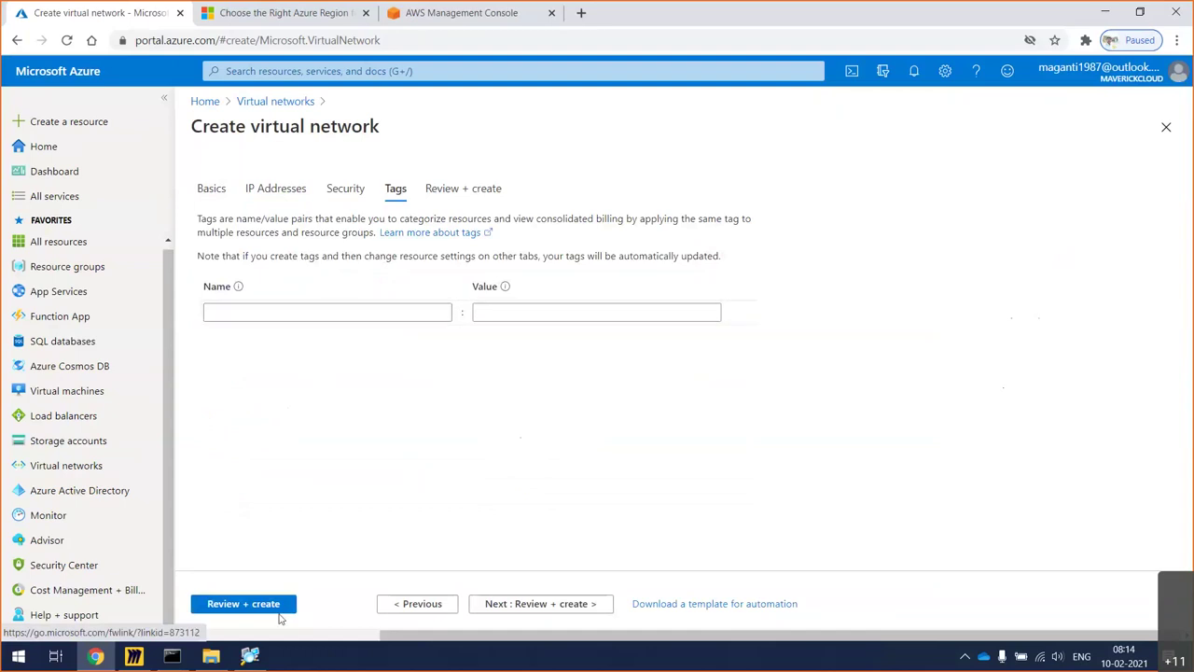
{"action": "left_click", "coordinate": [279, 611]}
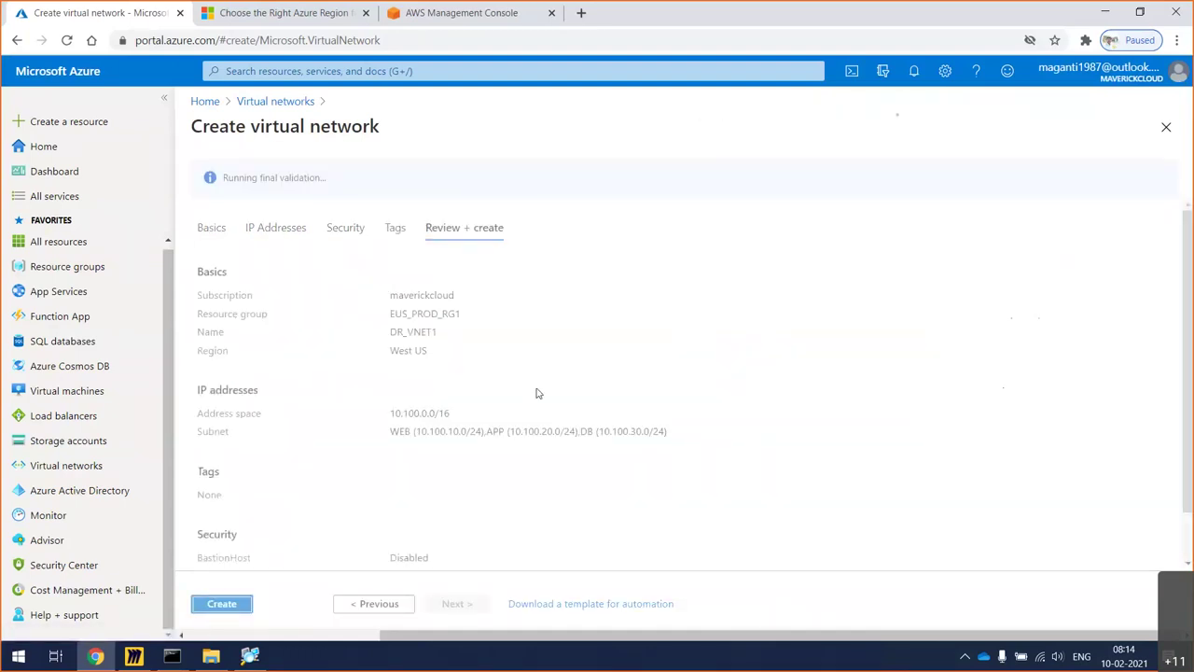
{"action": "left_click", "coordinate": [244, 604]}
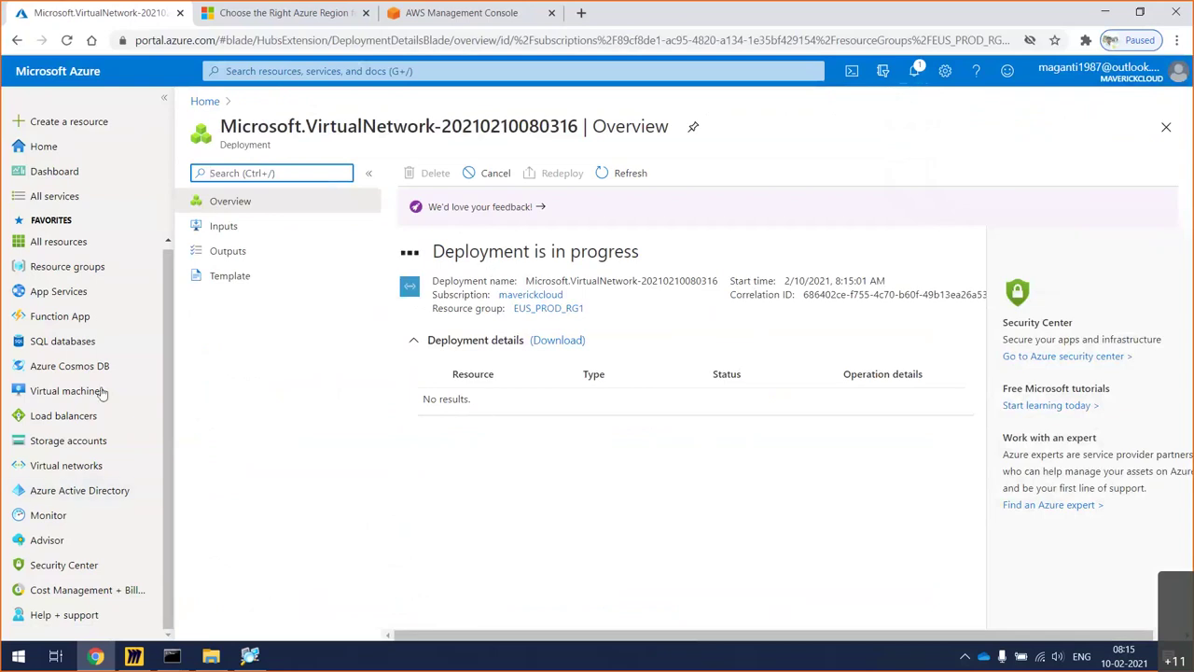
Step: Open the address space settings of the newly deployed DR_VNET1
{"action": "left_click", "coordinate": [103, 466]}
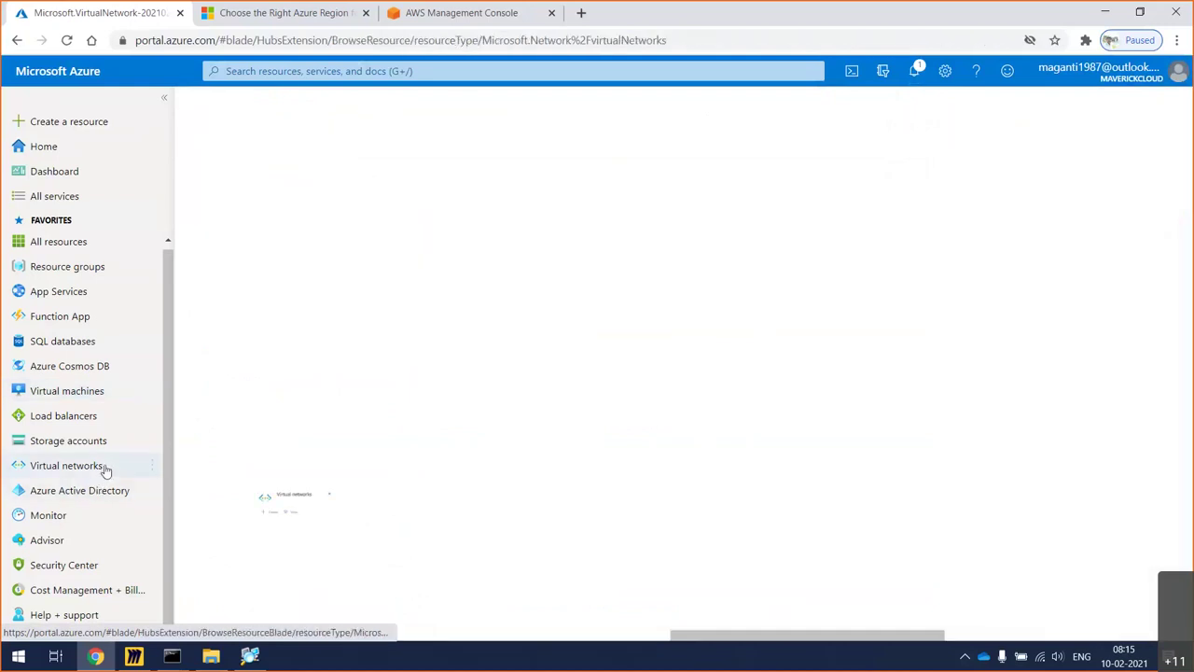
{"action": "left_click", "coordinate": [987, 166]}
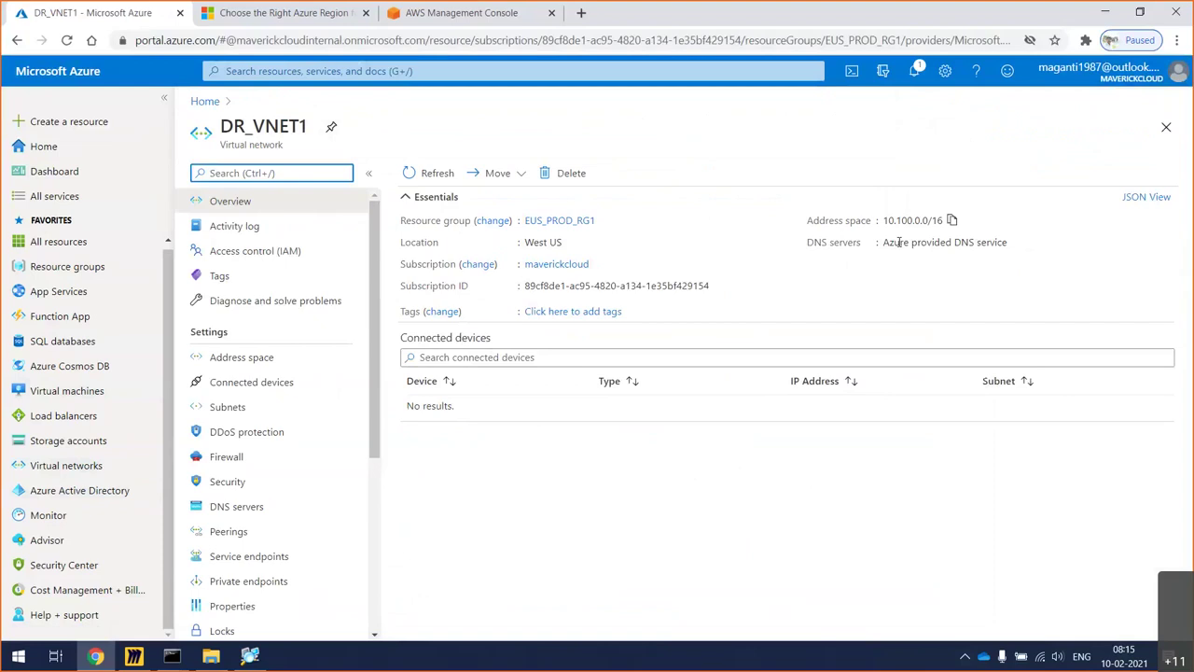
{"action": "left_click", "coordinate": [217, 363]}
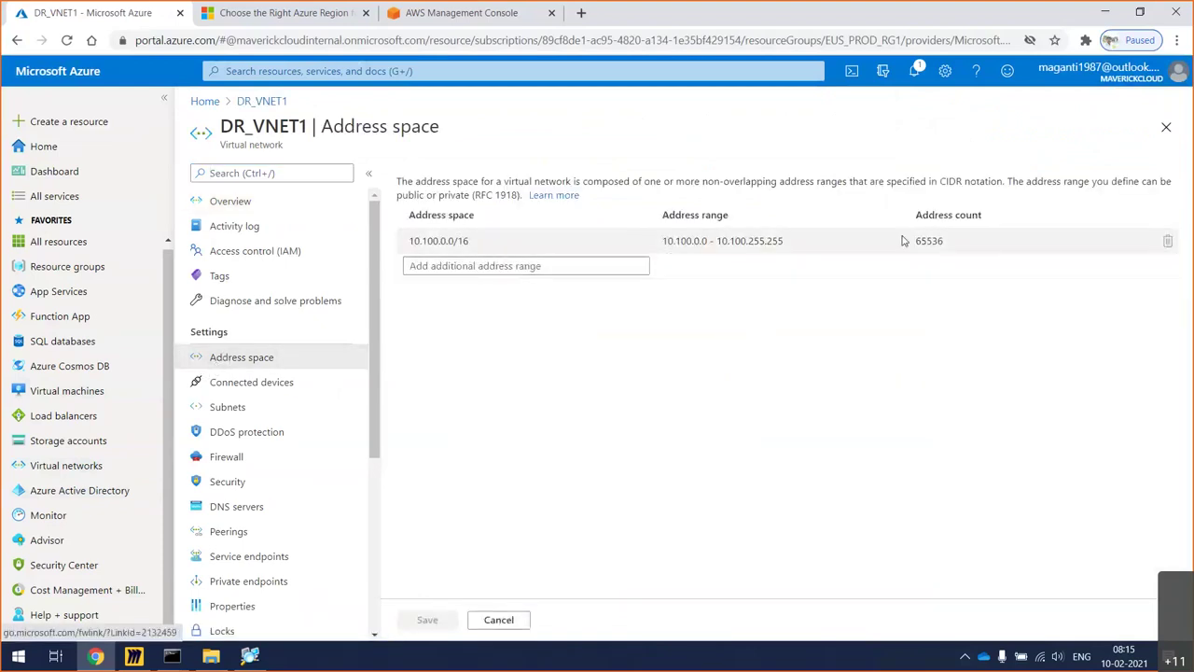
Step: Add ranges 10.200.0.0/16 and 192.168.0.0/16, delete both, then return to DR_VNET1 unsaved
{"action": "left_click", "coordinate": [442, 265]}
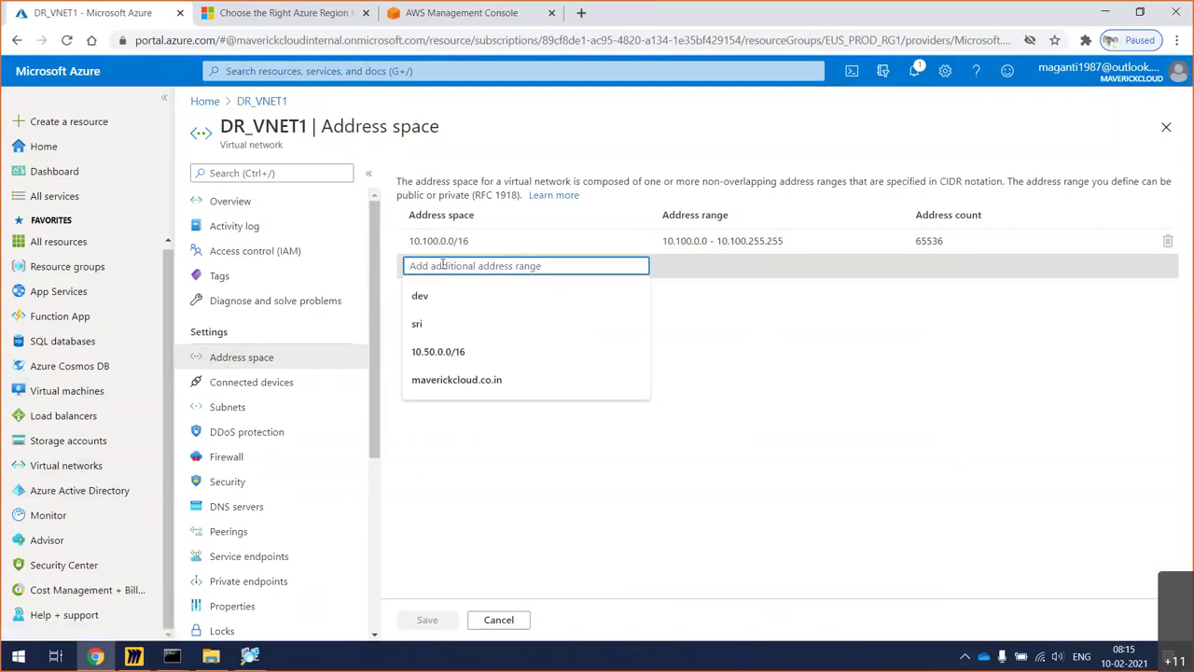
{"action": "type", "text": "10.10"}
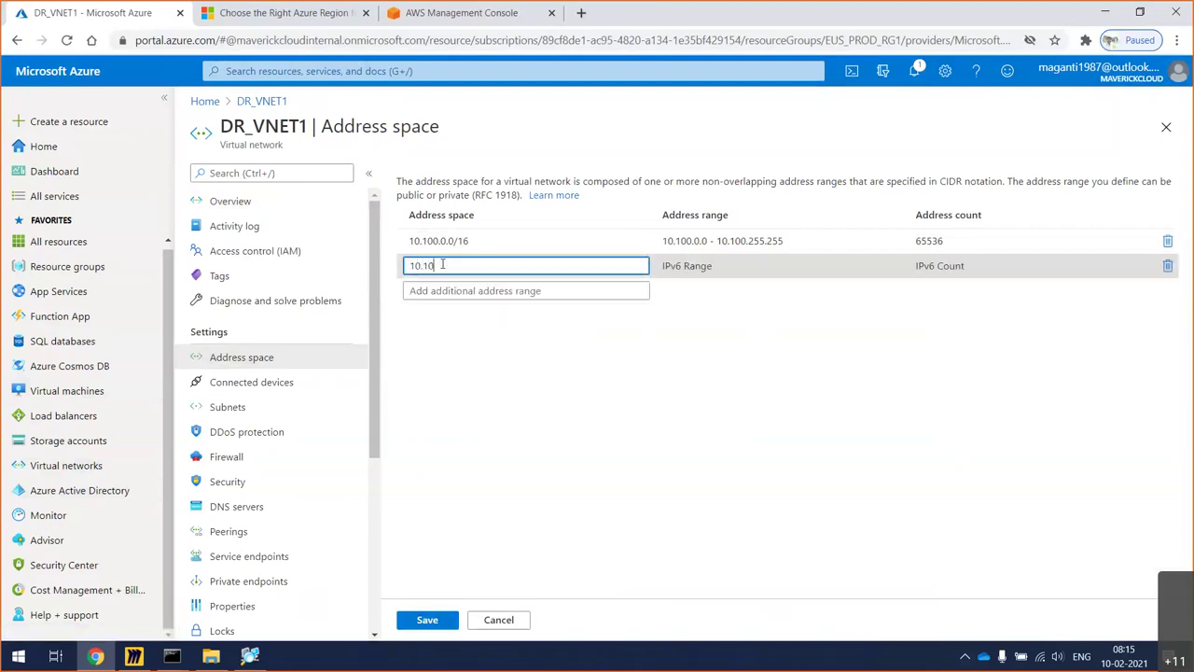
{"action": "key", "text": "BackSpace"}
{"action": "key", "text": "BackSpace"}
{"action": "type", "text": "200.0.0/16"}
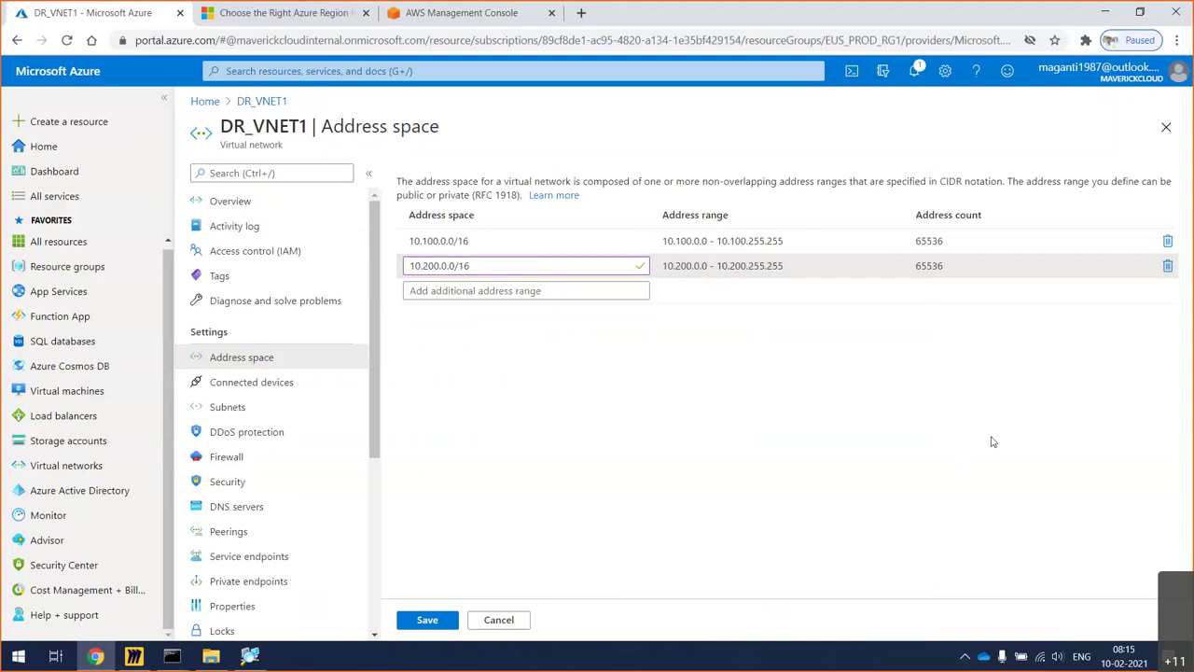
{"action": "left_click", "coordinate": [1168, 265]}
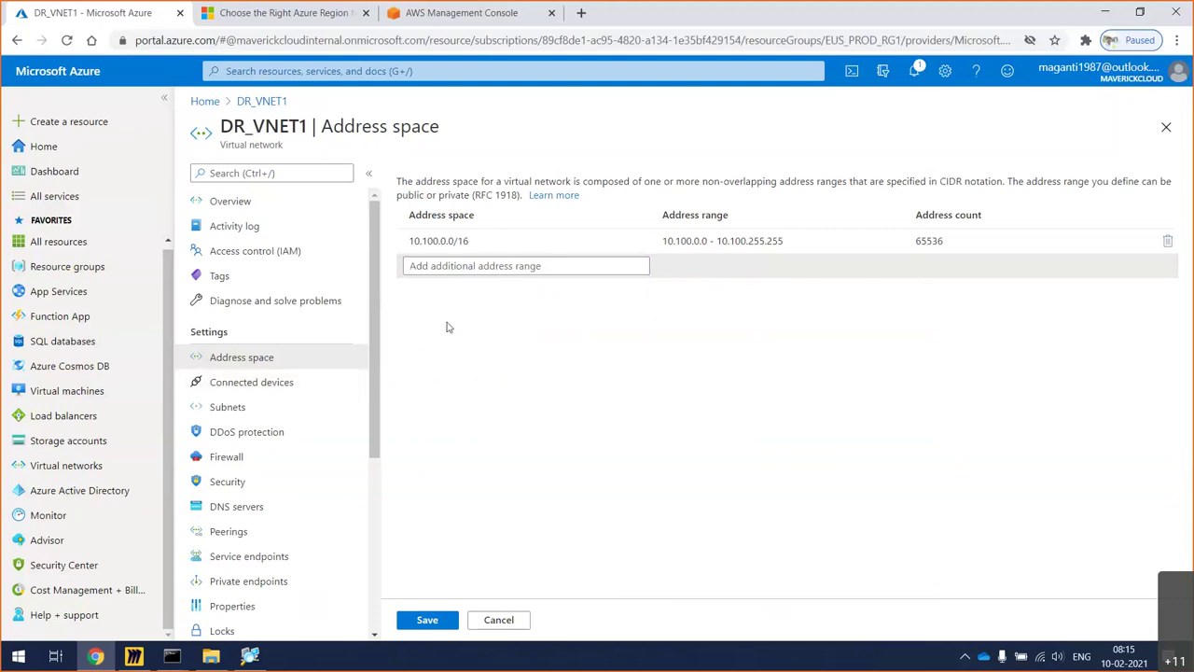
{"action": "left_click", "coordinate": [453, 267]}
{"action": "type", "text": "192"}
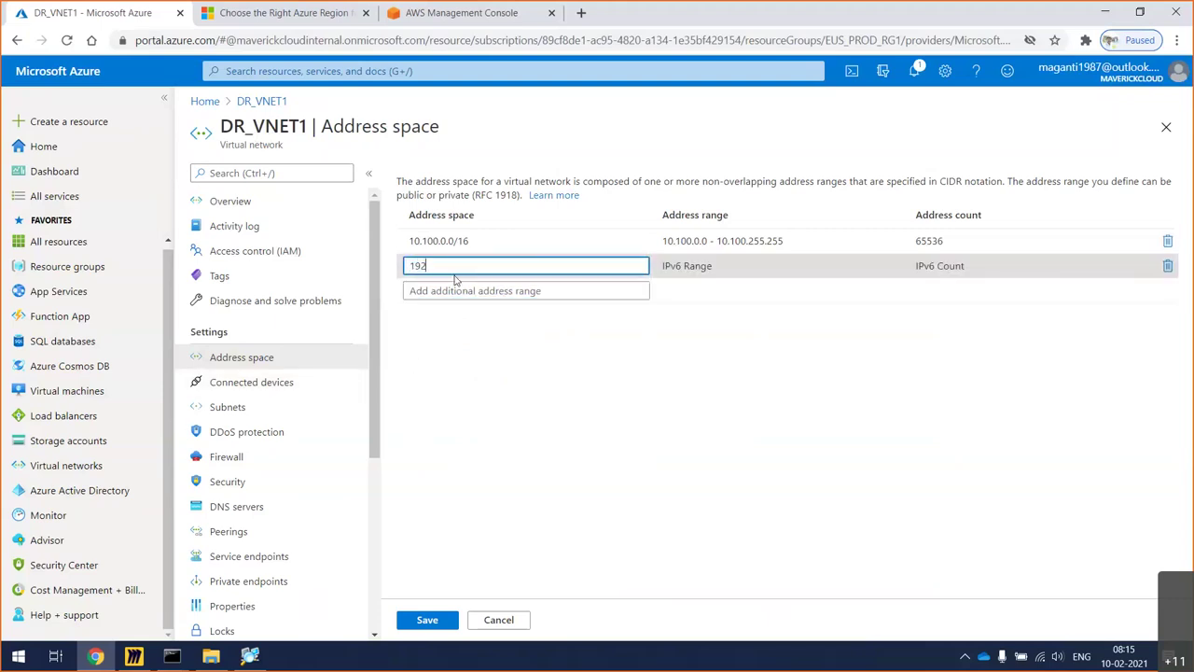
{"action": "type", "text": ".168.0.0/16"}
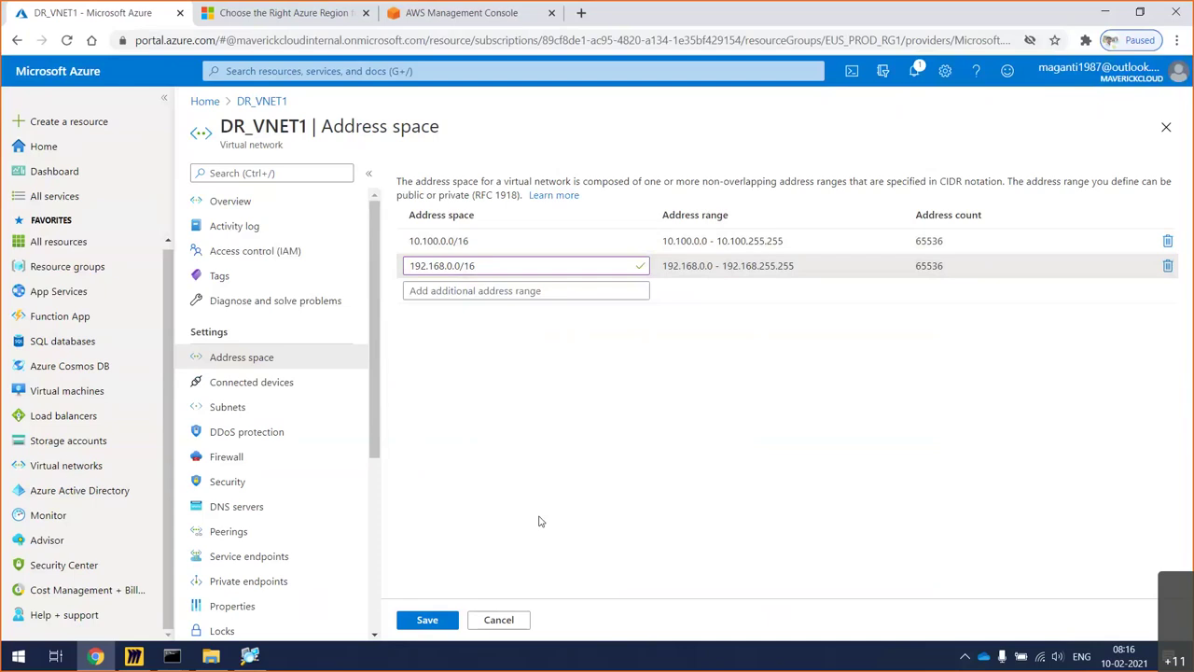
{"action": "left_click", "coordinate": [1167, 267]}
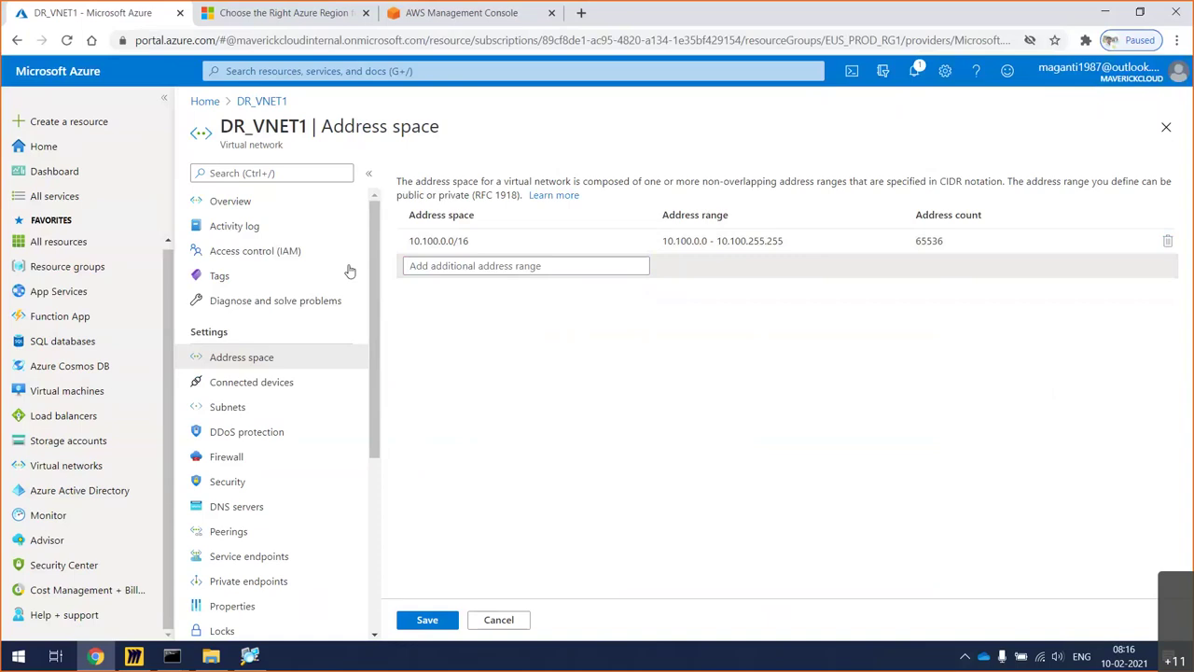
{"action": "left_click", "coordinate": [263, 103]}
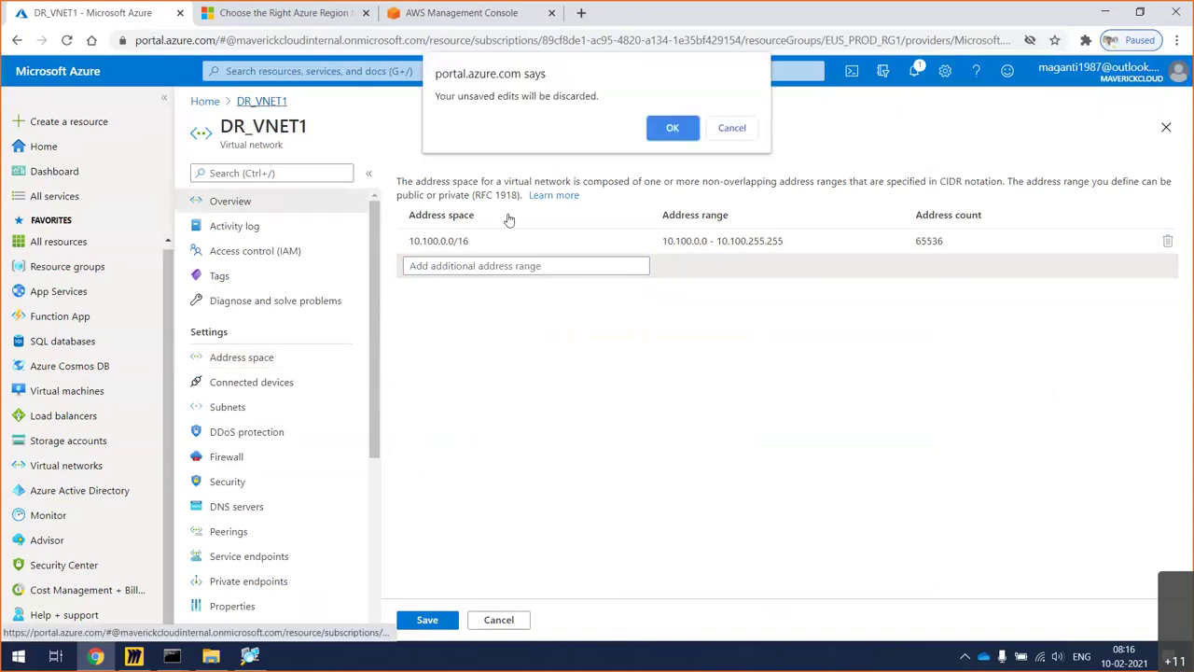
Step: Discard the DR_VNET1 edits and start a new virtual network in resource group EUS_PROD_RG1
{"action": "left_click", "coordinate": [673, 121]}
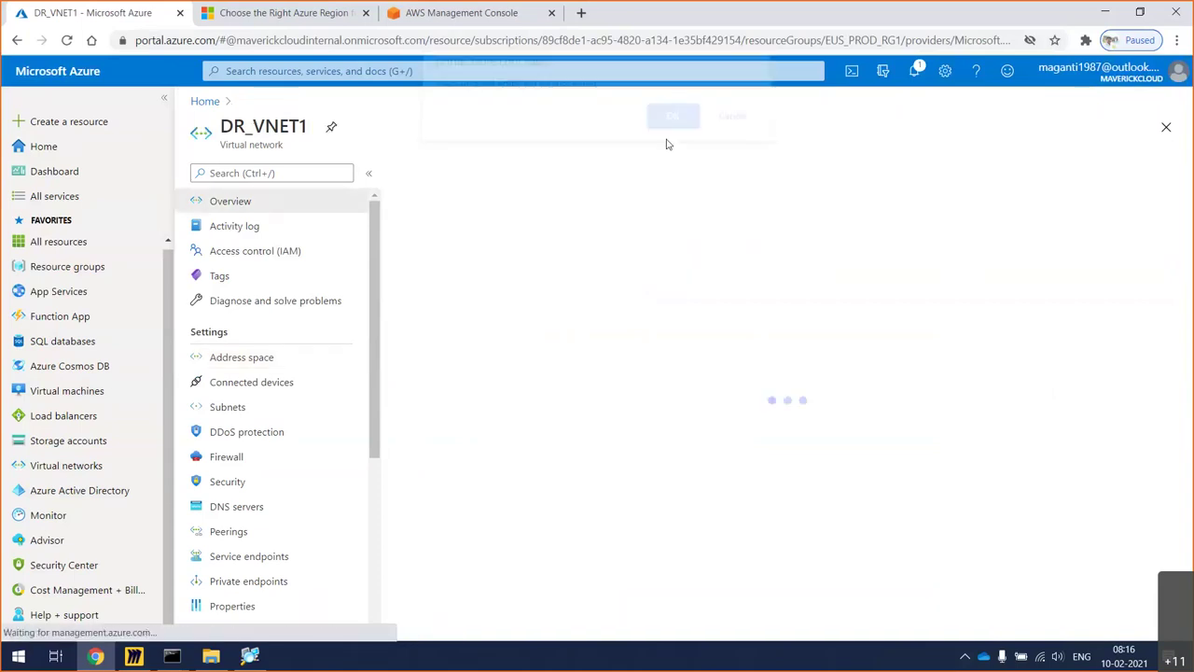
{"action": "left_click", "coordinate": [91, 470]}
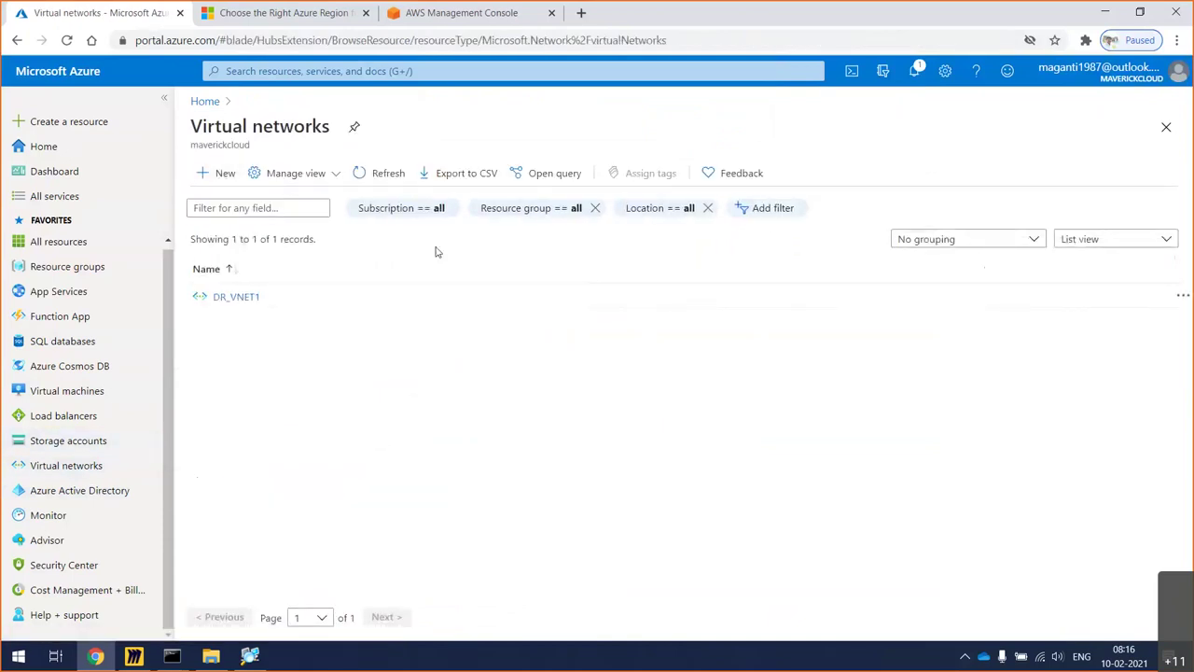
{"action": "left_click", "coordinate": [475, 344]}
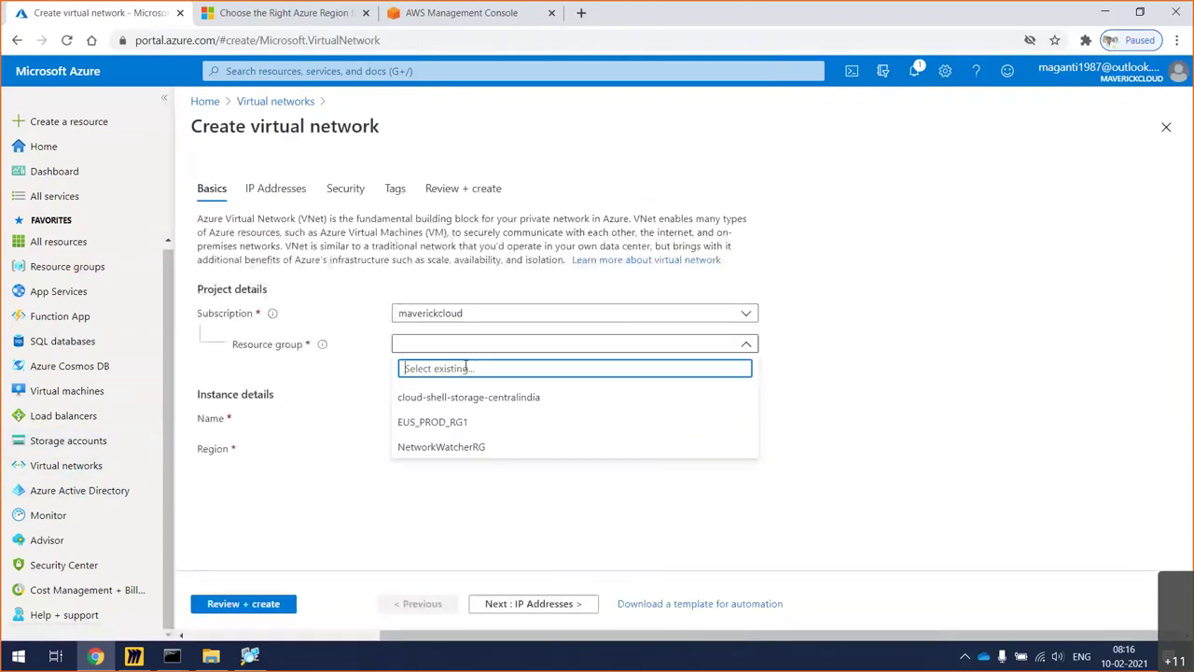
{"action": "left_click", "coordinate": [454, 424]}
Step: Name the new network DR_VNET2 and set its region to West US
{"action": "left_click", "coordinate": [450, 419]}
{"action": "type", "text": "DR"}
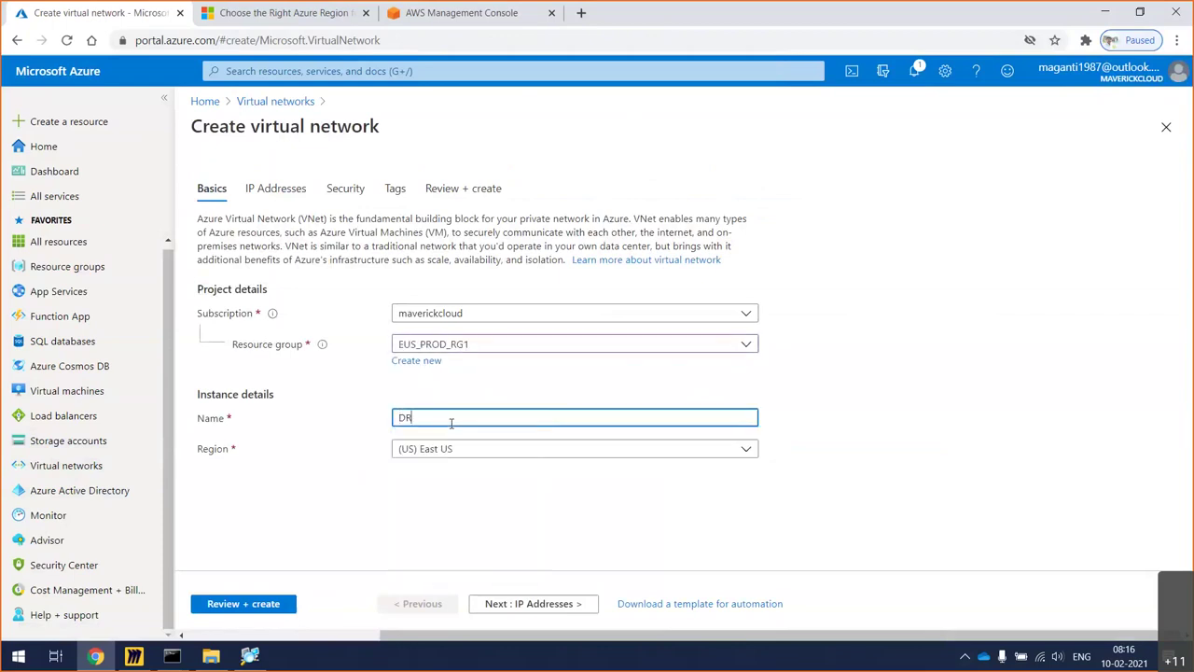
{"action": "type", "text": ")_VNE"}
{"action": "key", "text": "BackSpace"}
{"action": "key", "text": "BackSpace"}
{"action": "key", "text": "BackSpace"}
{"action": "key", "text": "BackSpace"}
{"action": "key", "text": "BackSpace"}
{"action": "type", "text": "_VNET2"}
{"action": "left_click", "coordinate": [510, 449]}
{"action": "type", "text": "WE"}
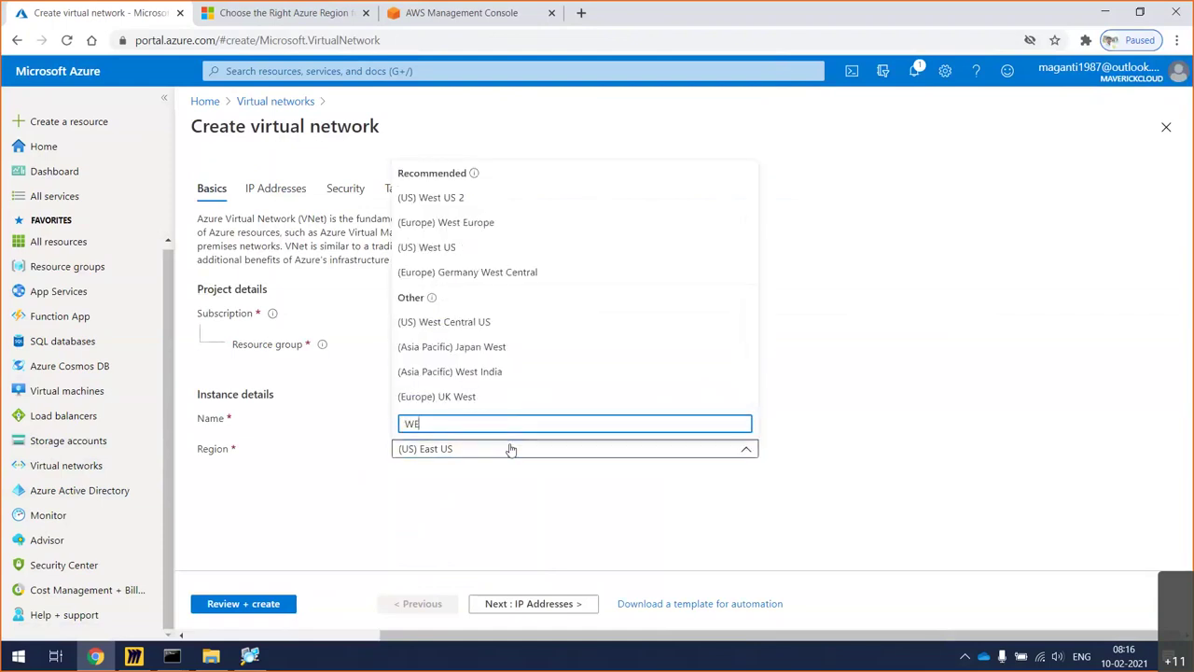
{"action": "left_click", "coordinate": [447, 247]}
{"action": "left_click", "coordinate": [532, 603]}
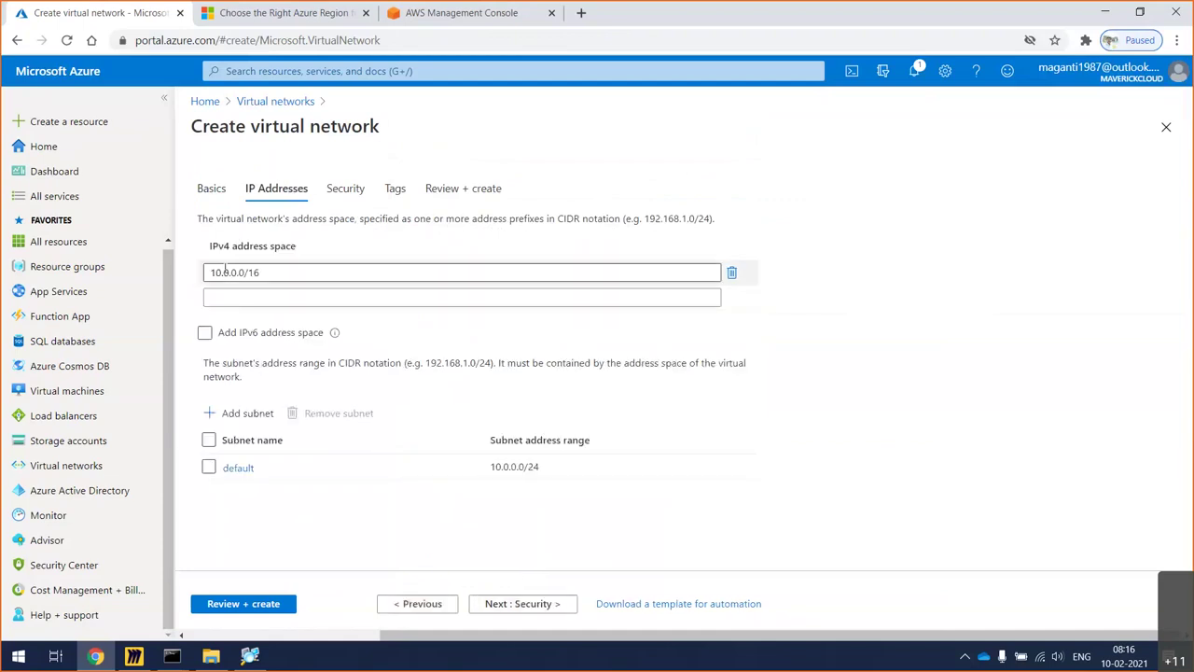
Step: Set the address space to 10.100.0.0/16 and add subnet WEB with range 10.100.0.0/24
{"action": "left_click", "coordinate": [223, 271]}
{"action": "type", "text": "10"}
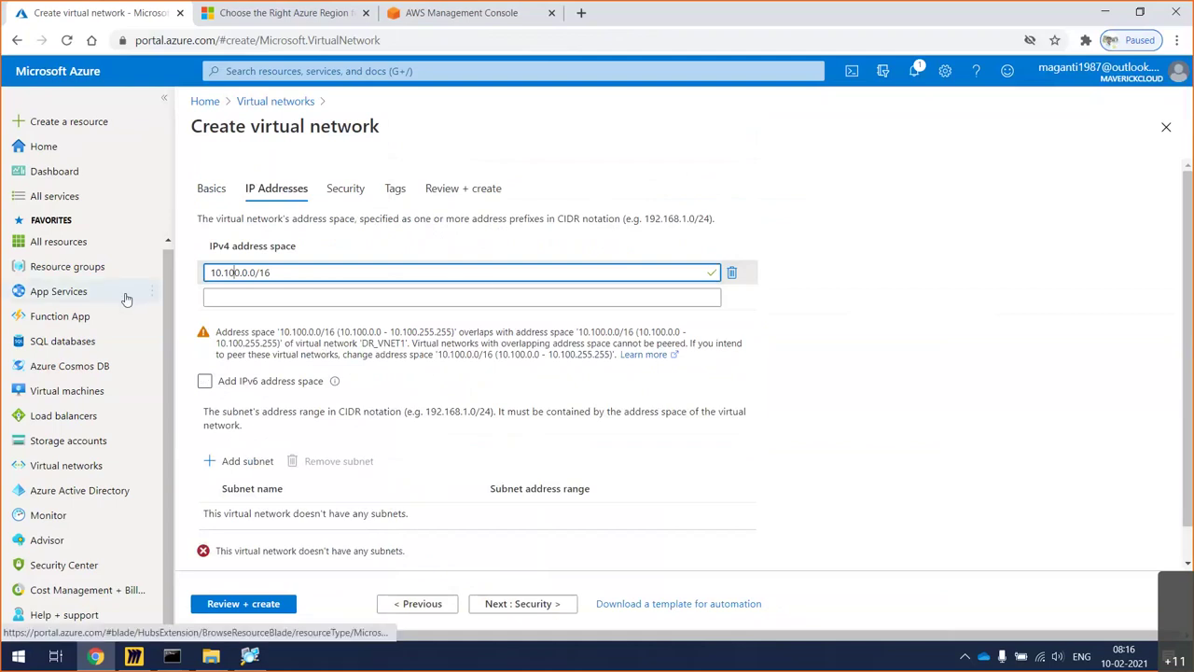
{"action": "left_click", "coordinate": [245, 463]}
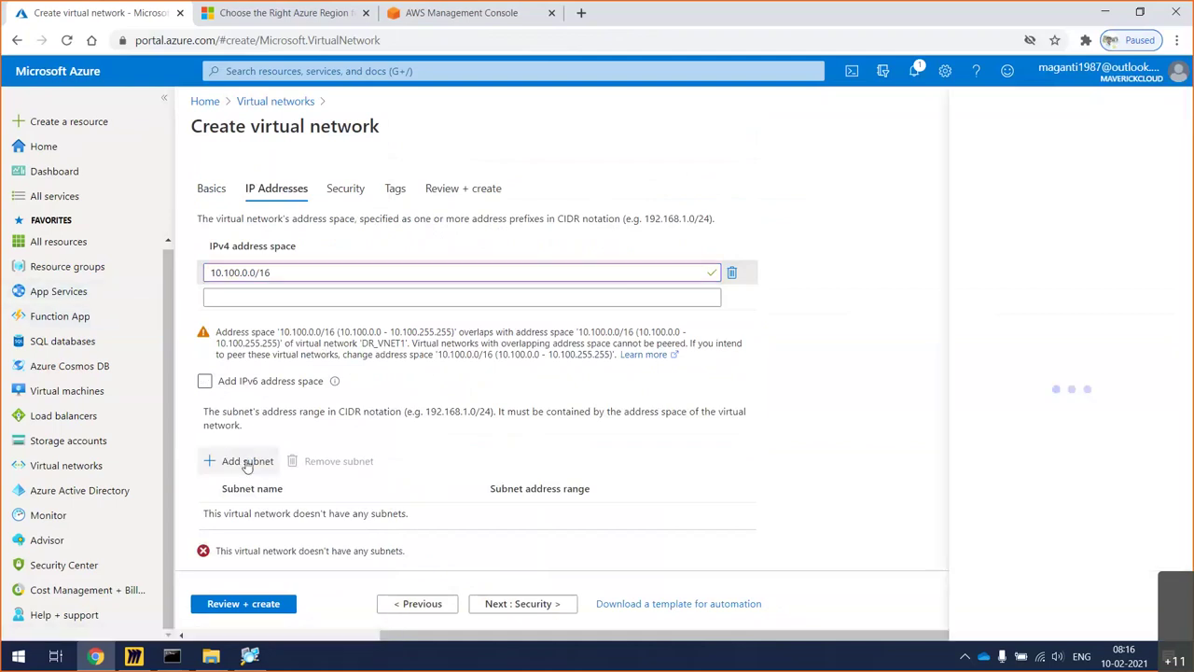
{"action": "type", "text": "WEB"}
{"action": "key", "text": "Tab"}
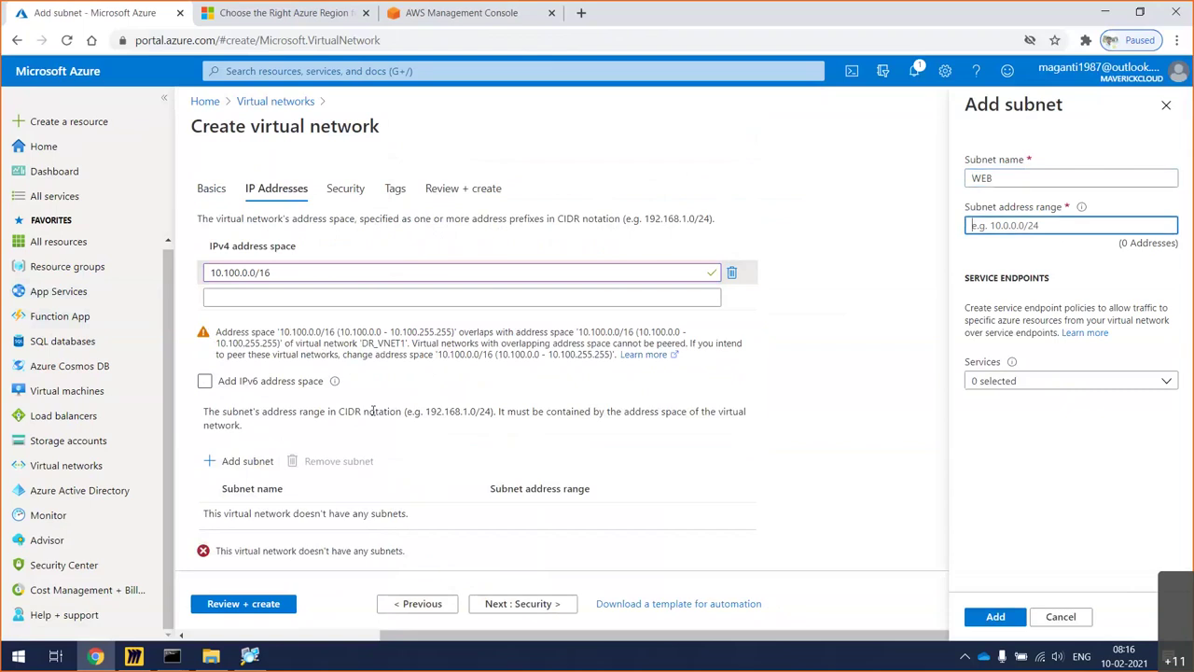
{"action": "type", "text": "10.100.0.0/24"}
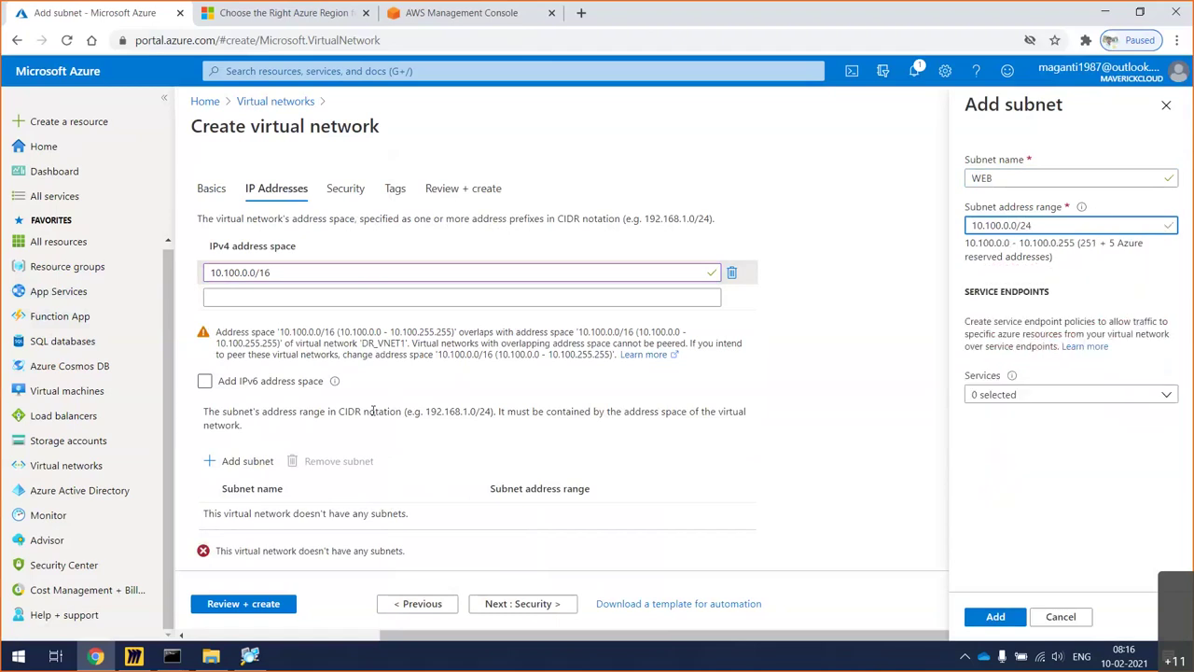
{"action": "left_click", "coordinate": [991, 617]}
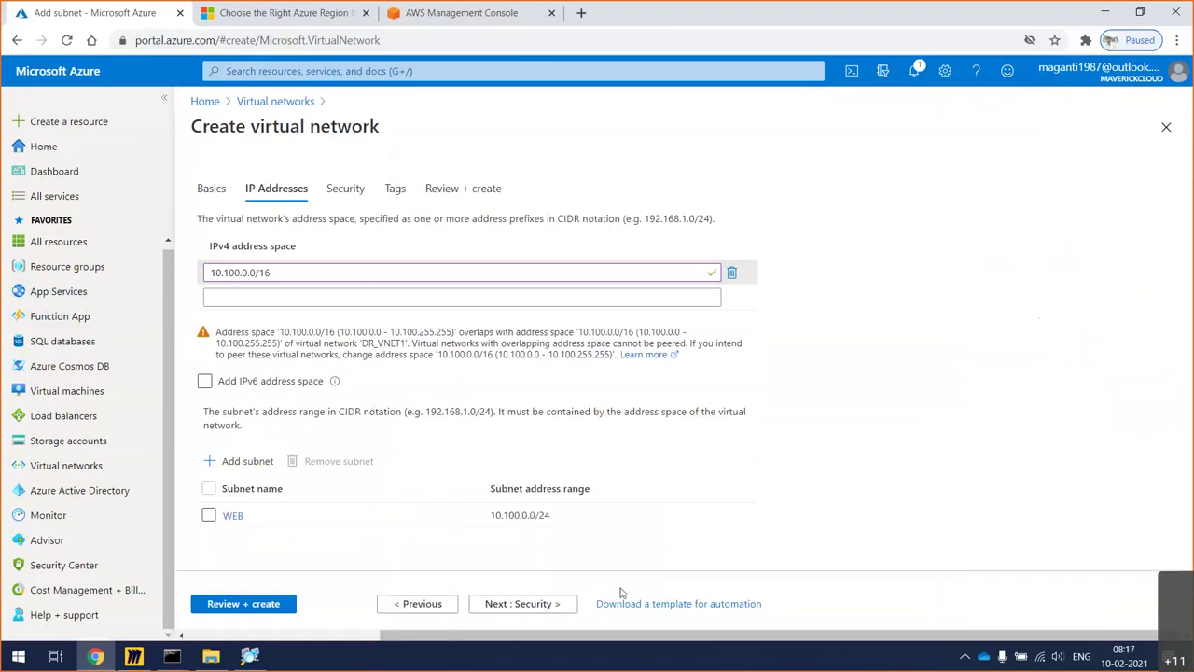
Step: Validate and create DR_VNET2, waiting until the deployment is complete
{"action": "left_click", "coordinate": [269, 604]}
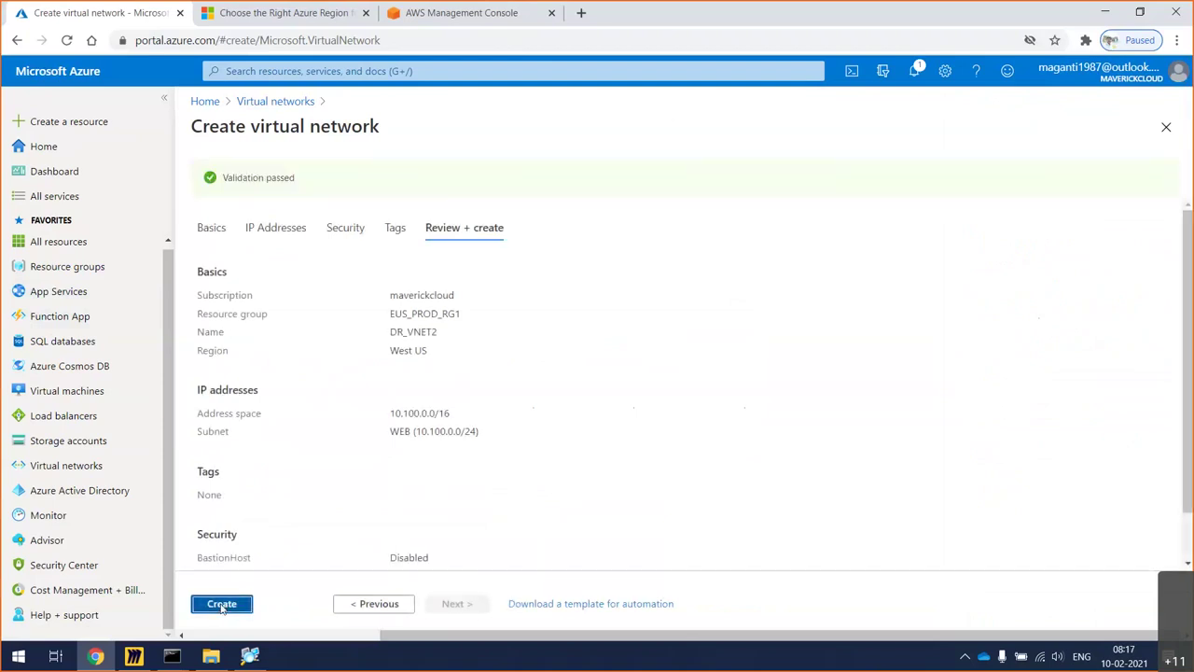
{"action": "left_click", "coordinate": [222, 605]}
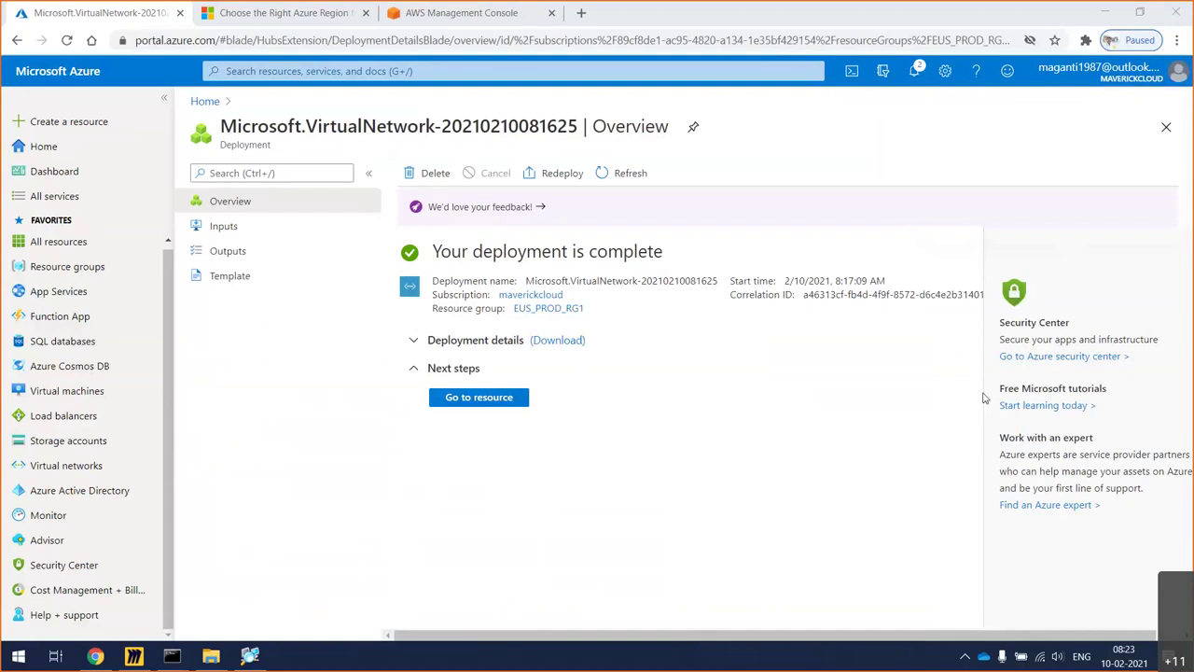
Step: Go to vimeo.com and log out of the current profile
{"action": "left_click", "coordinate": [290, 12]}
{"action": "left_click", "coordinate": [338, 40]}
{"action": "type", "text": "vimeo.com"}
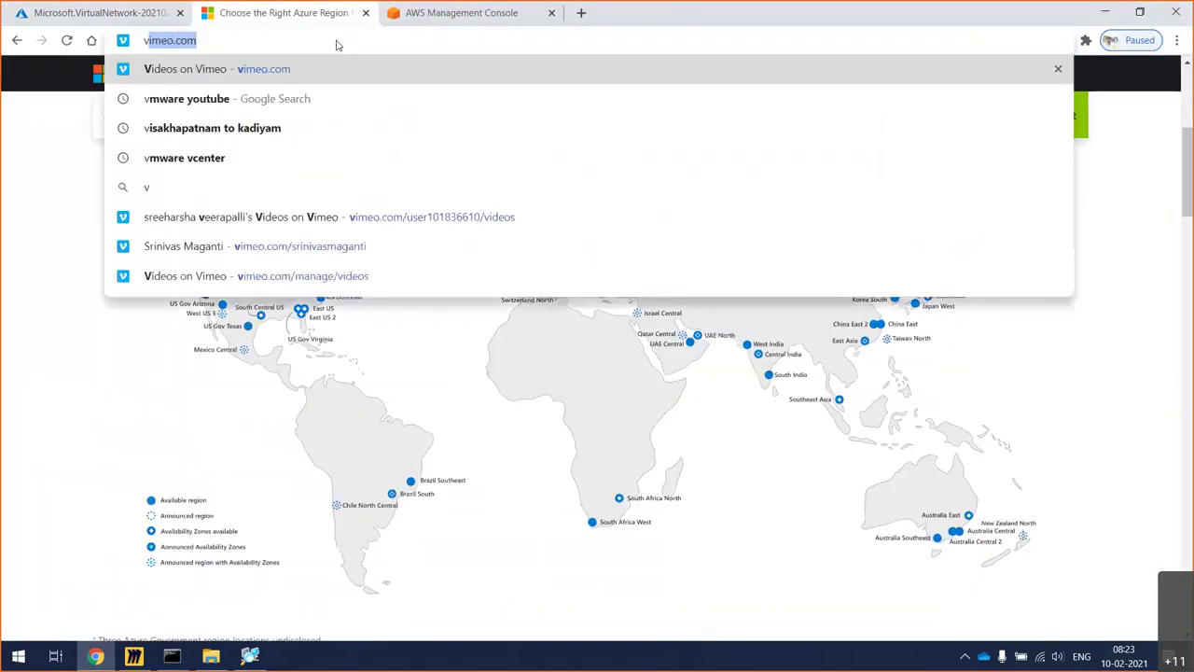
{"action": "key", "text": "Return"}
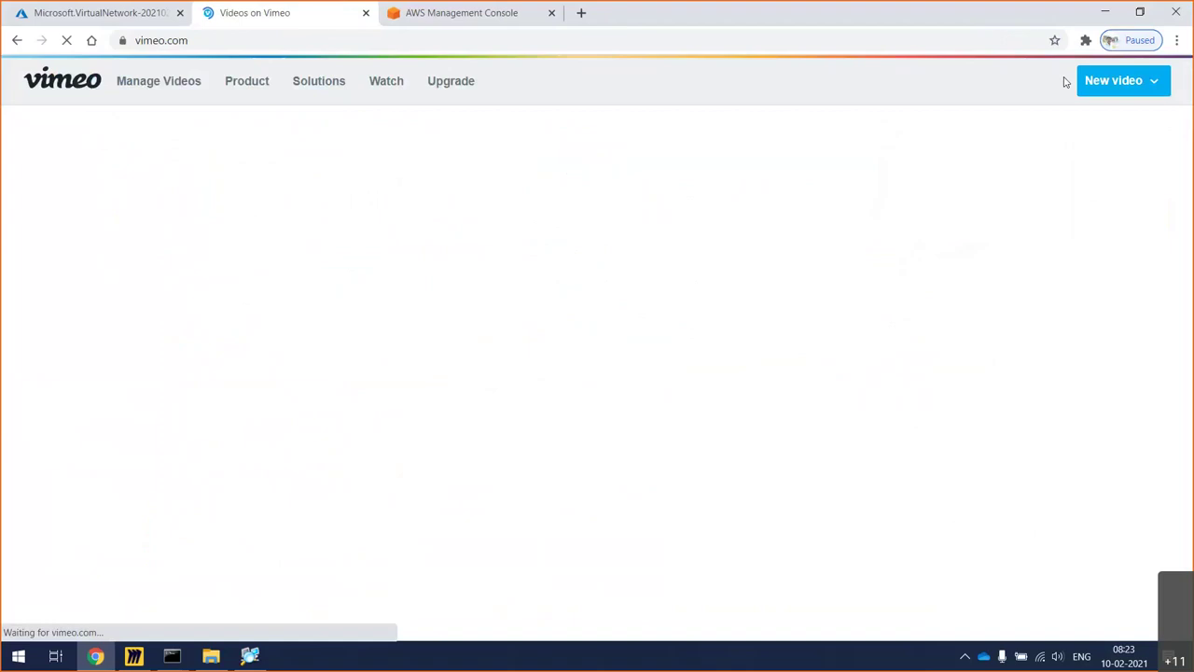
{"action": "left_click", "coordinate": [1062, 83]}
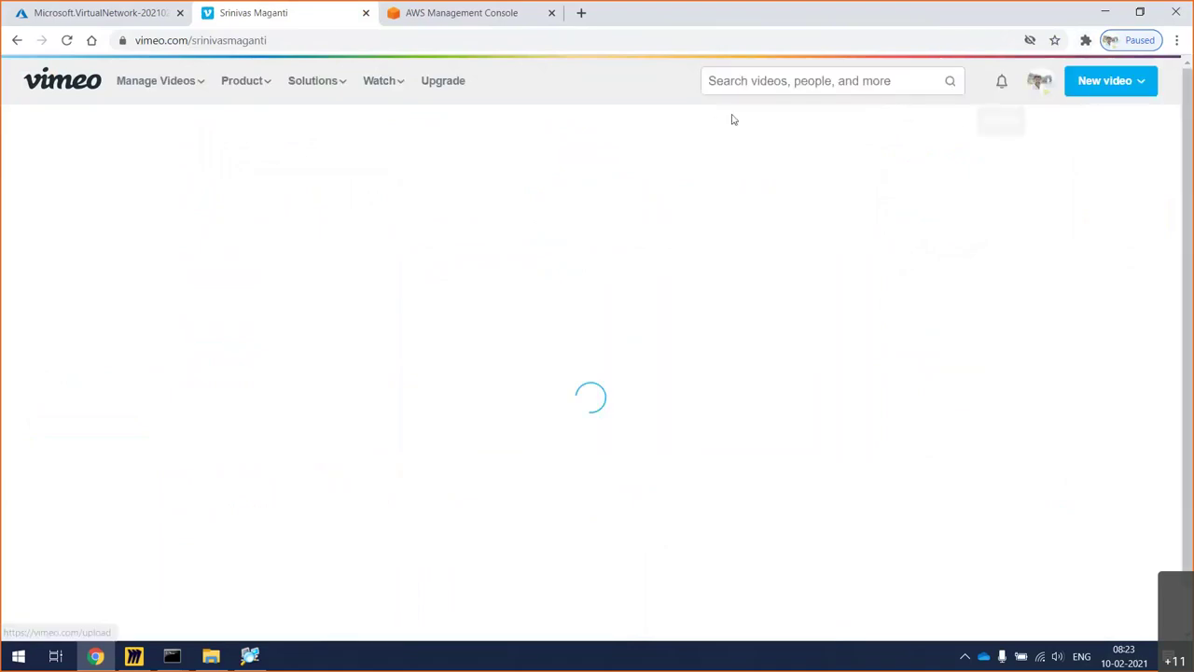
{"action": "mouse_move", "coordinate": [1034, 87]}
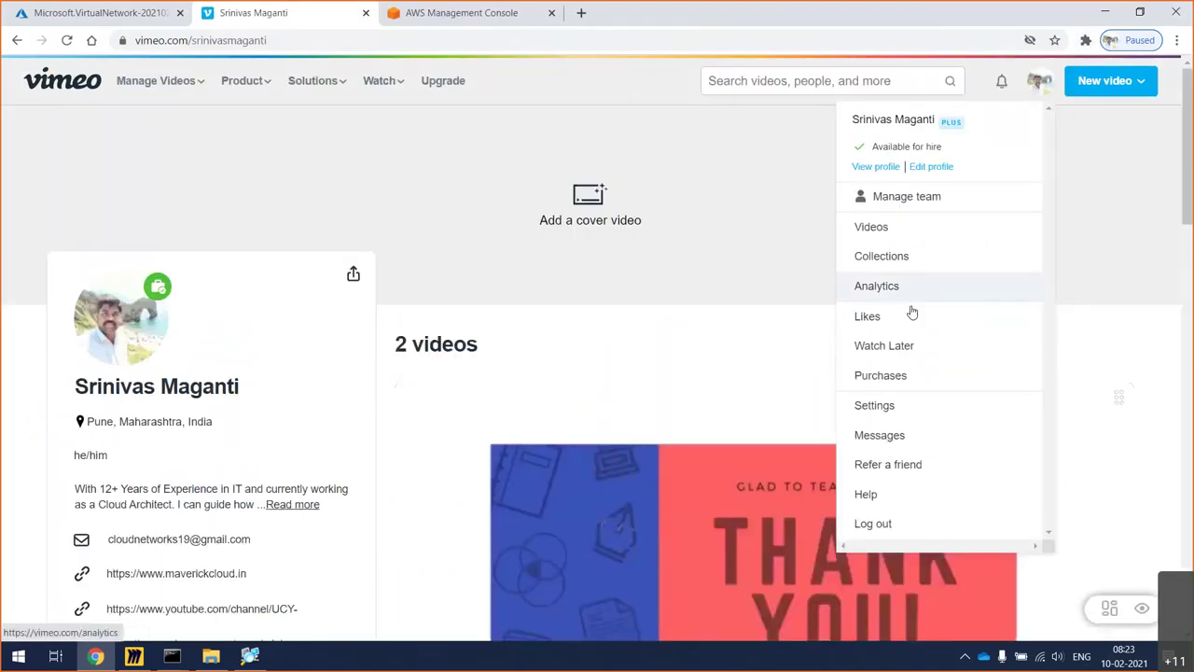
{"action": "left_click", "coordinate": [877, 524]}
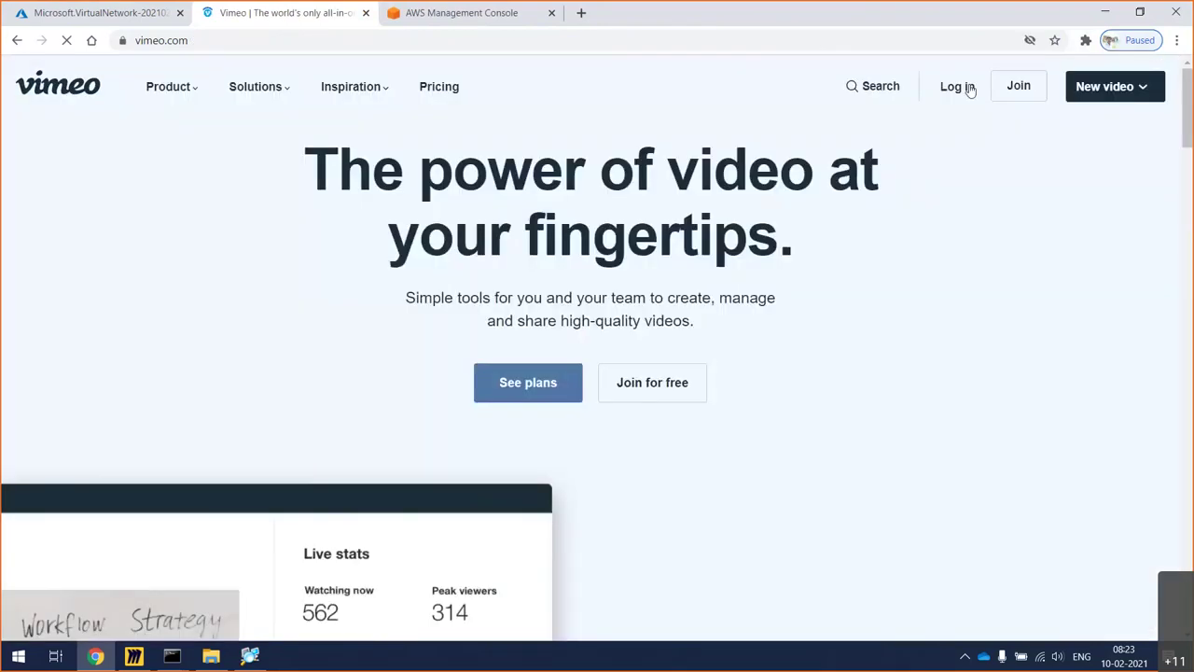
Step: Open the Join form, enter a name, then close it without signing up
{"action": "left_click", "coordinate": [1017, 87]}
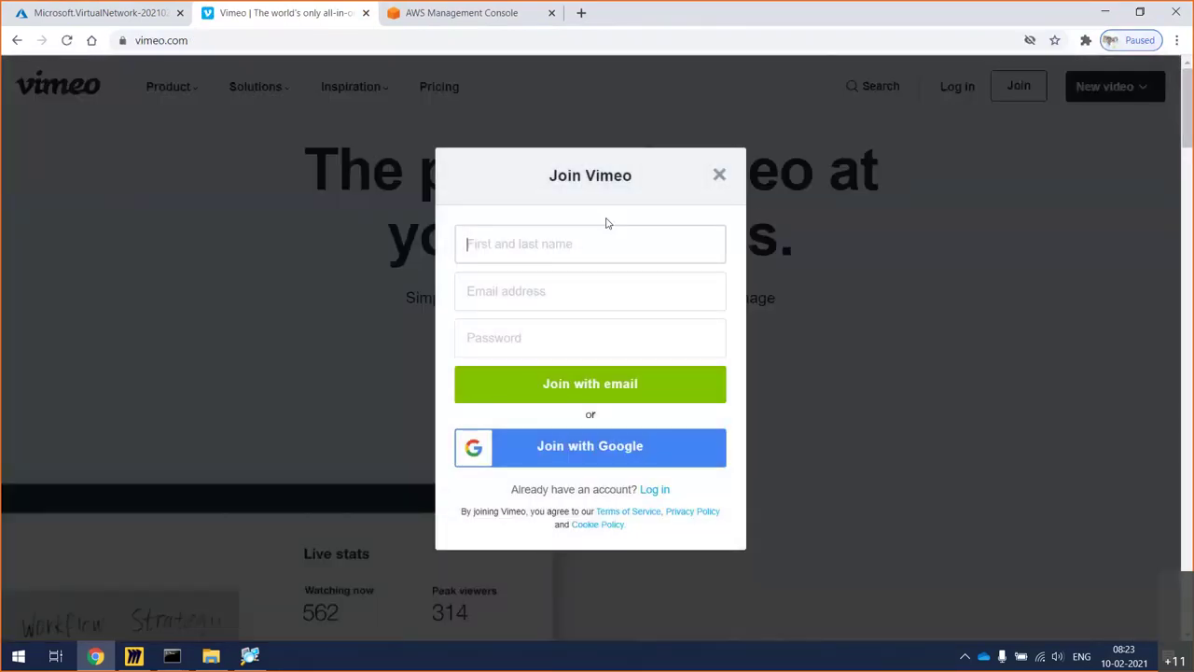
{"action": "type", "text": "Azure18"}
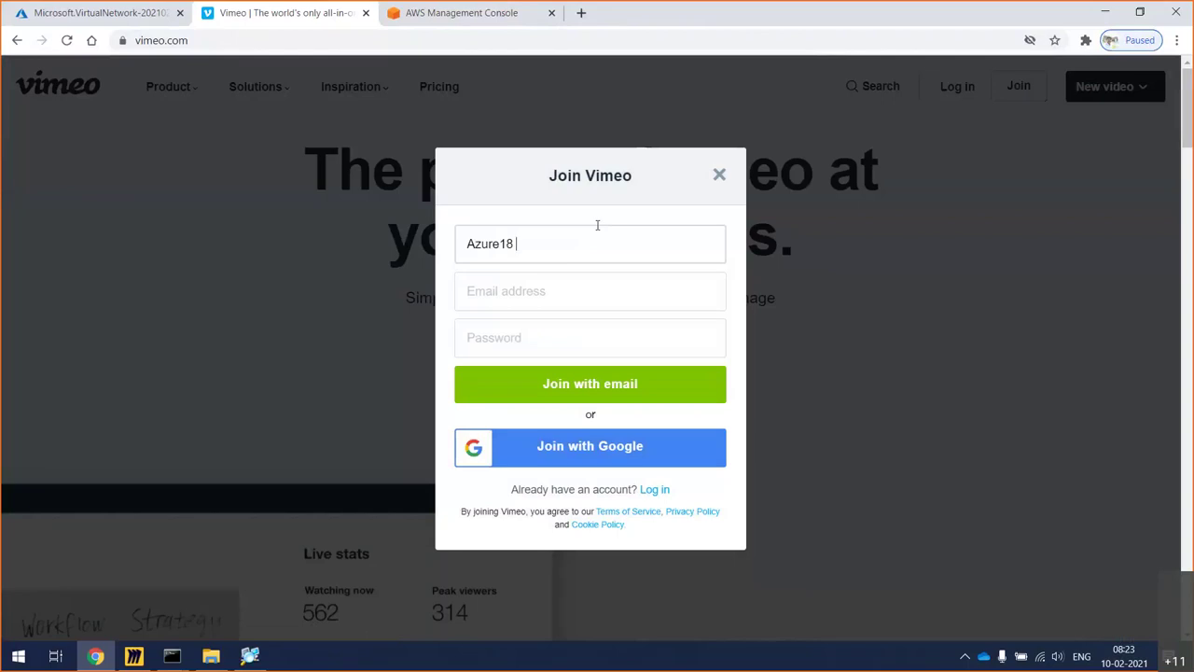
{"action": "type", "text": " Mithra"}
{"action": "key", "text": "Tab"}
{"action": "key", "text": "Tab"}
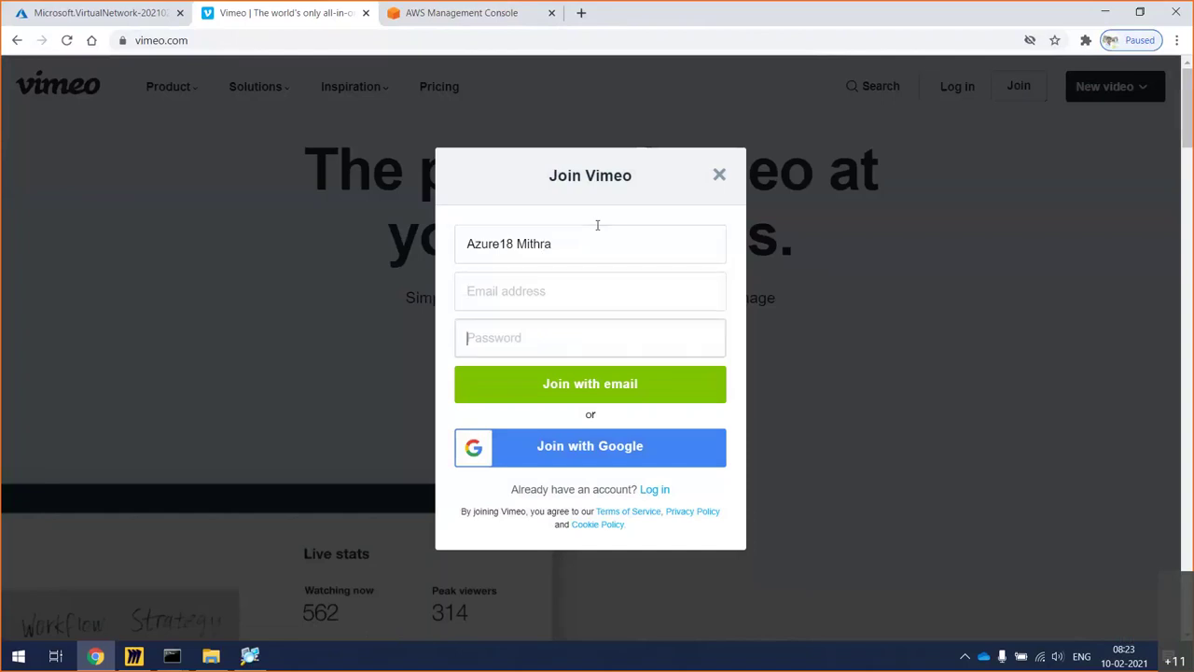
{"action": "left_click", "coordinate": [986, 289]}
Step: Log in to Vimeo with the account's e-mail address and password
{"action": "left_click", "coordinate": [971, 90]}
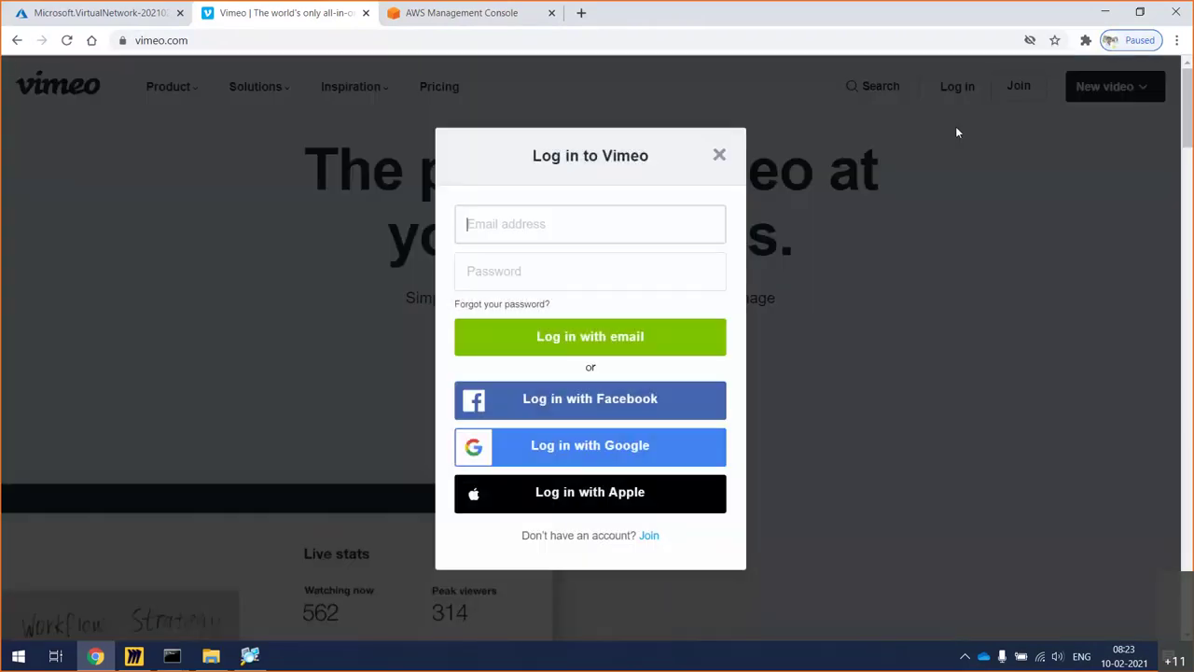
{"action": "type", "text": "ma"}
{"action": "key", "text": "Down"}
{"action": "key", "text": "Return"}
{"action": "key", "text": "ctrl+v"}
{"action": "key", "text": "BackSpace"}
{"action": "key", "text": "BackSpace"}
{"action": "key", "text": "BackSpace"}
{"action": "key", "text": "BackSpace"}
{"action": "key", "text": "BackSpace"}
{"action": "key", "text": "BackSpace"}
{"action": "key", "text": "BackSpace"}
{"action": "type", "text": "*******"}
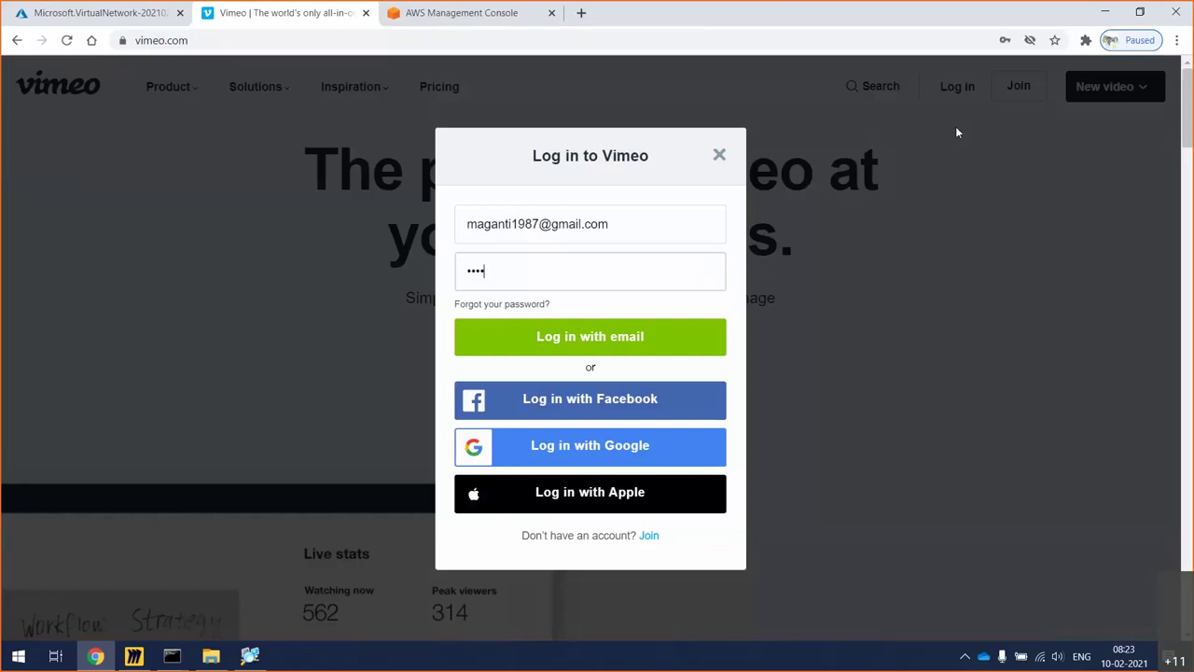
{"action": "type", "text": "*"}
{"action": "key", "text": "Return"}
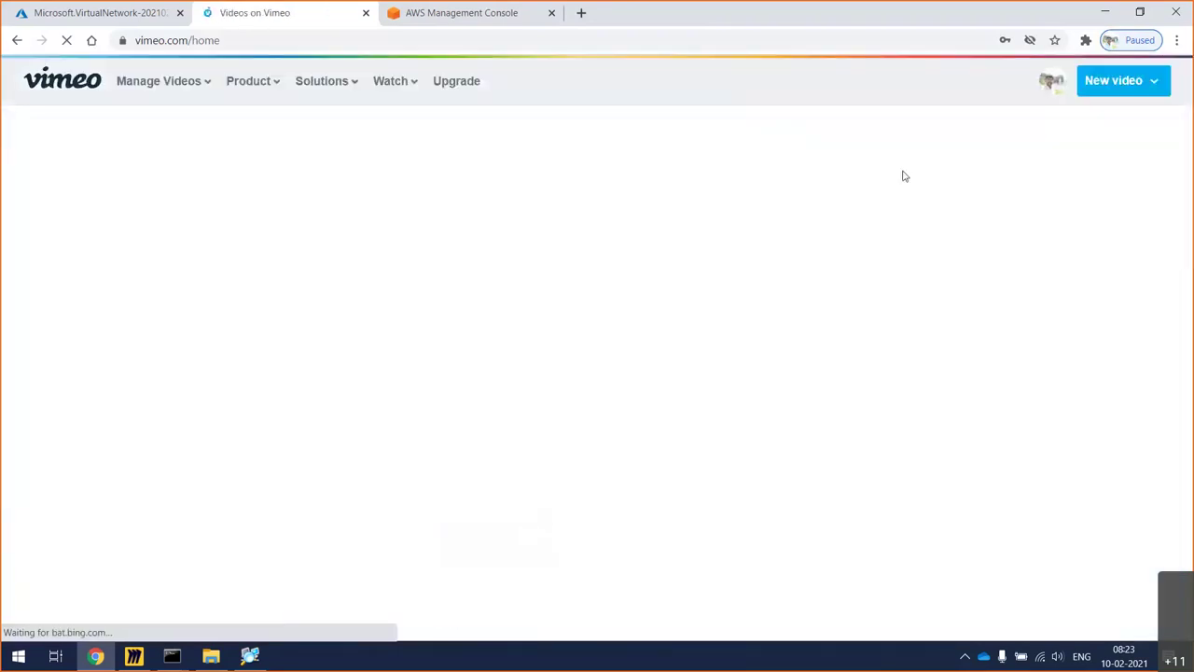
{"action": "left_click", "coordinate": [914, 80]}
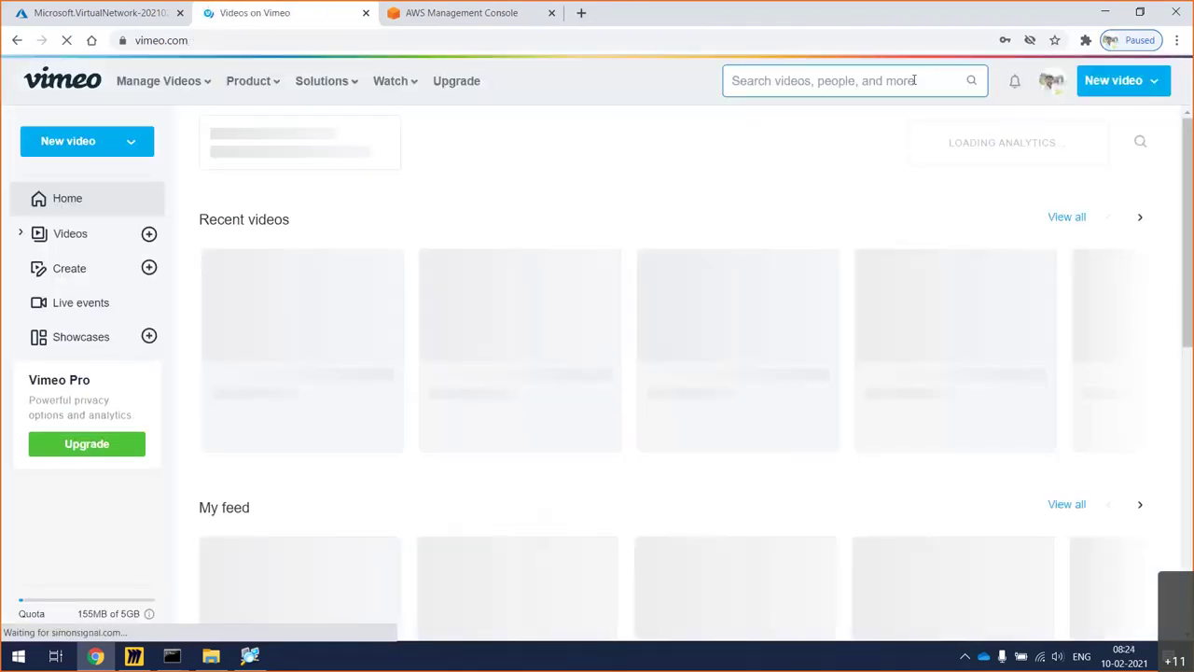
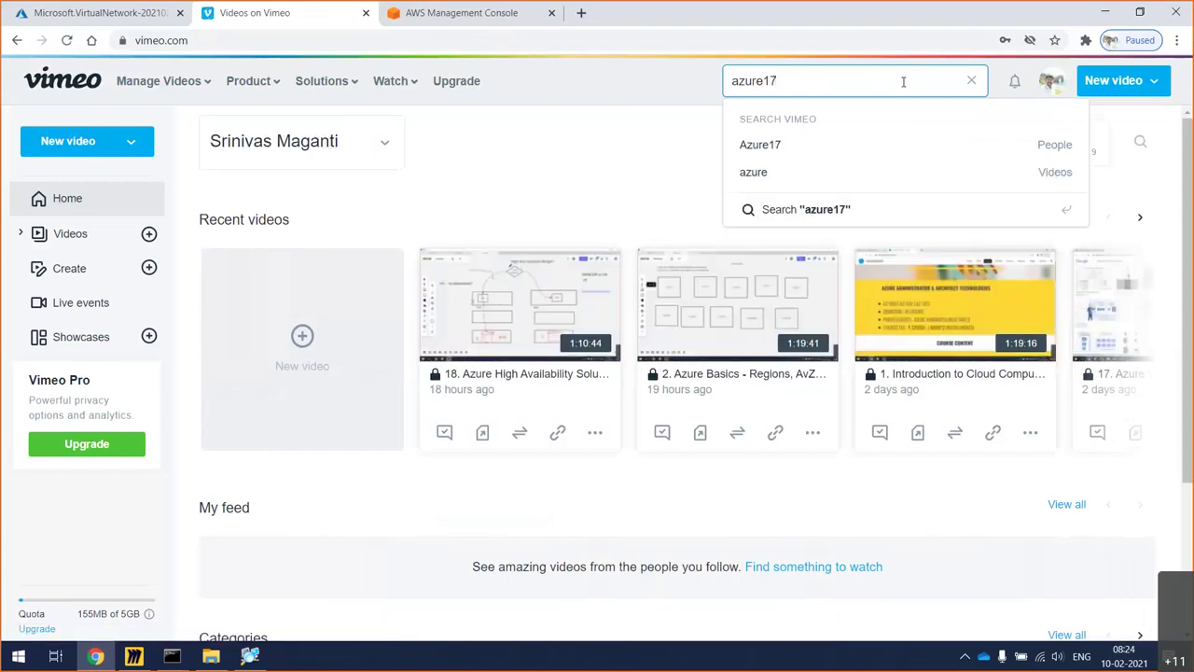
{"action": "key", "text": "Return"}
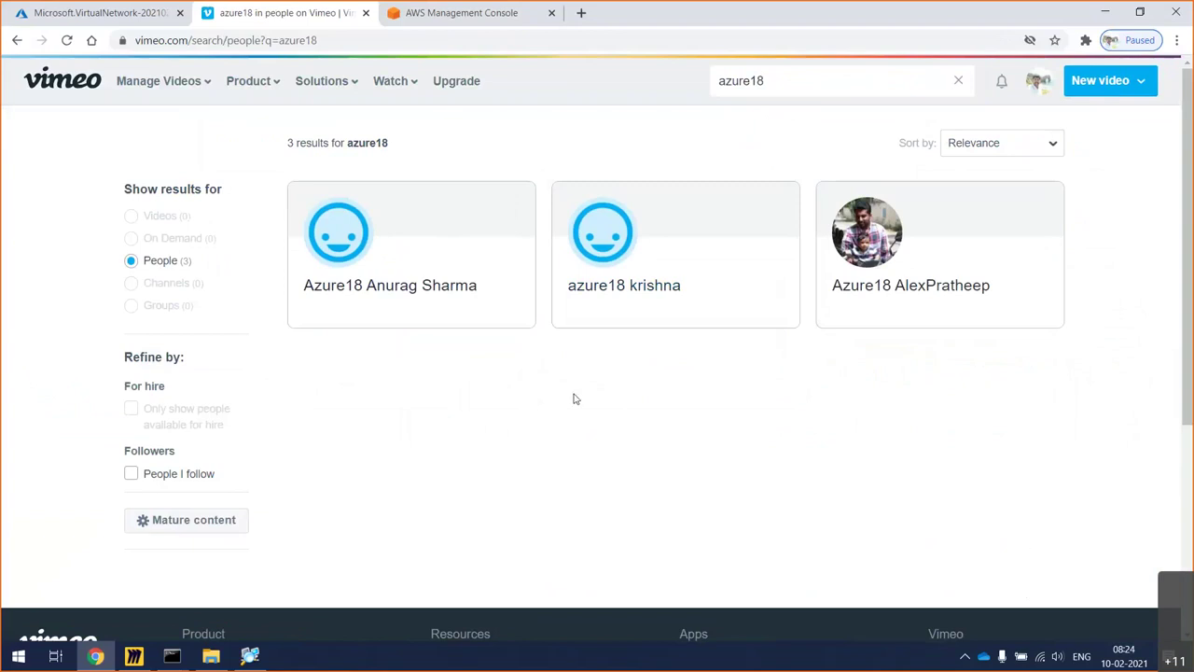
{"action": "left_click", "coordinate": [872, 84]}
{"action": "key", "text": "BackSpace"}
{"action": "type", "text": "7"}
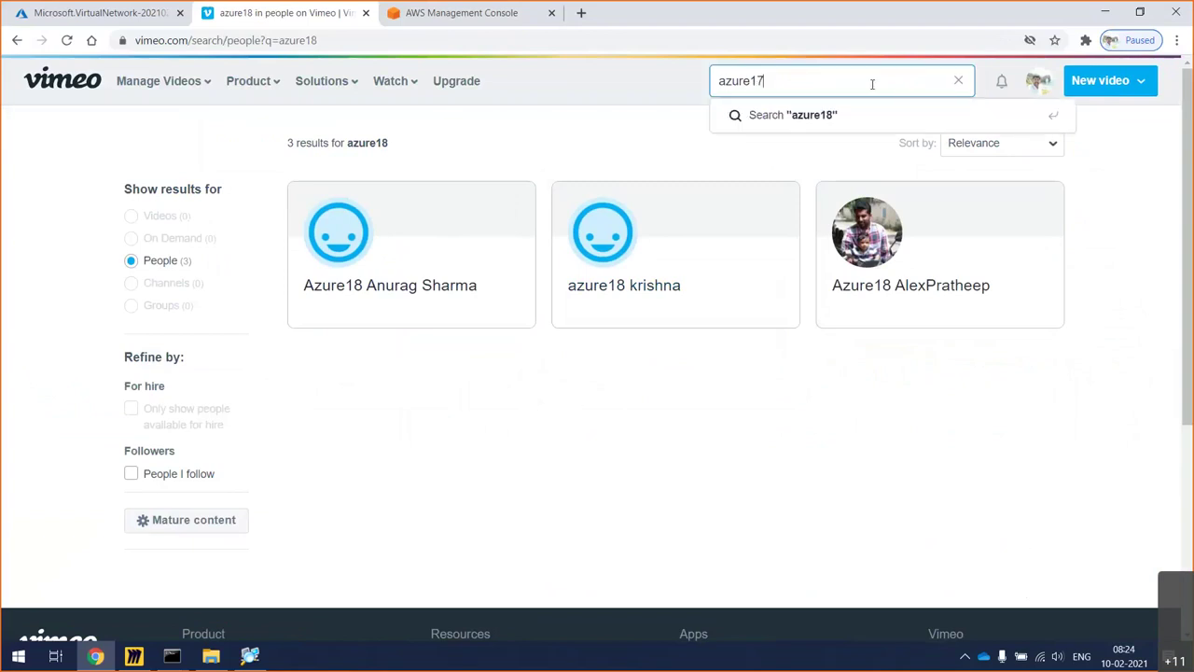
{"action": "key", "text": "Return"}
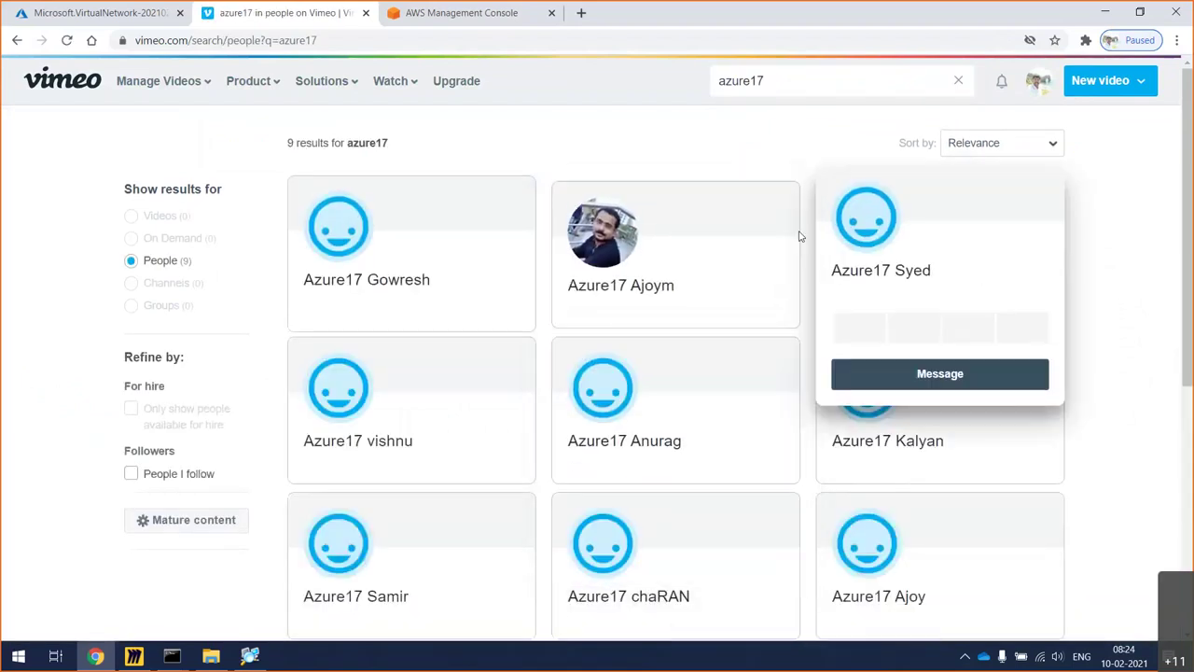
{"action": "left_click", "coordinate": [83, 84]}
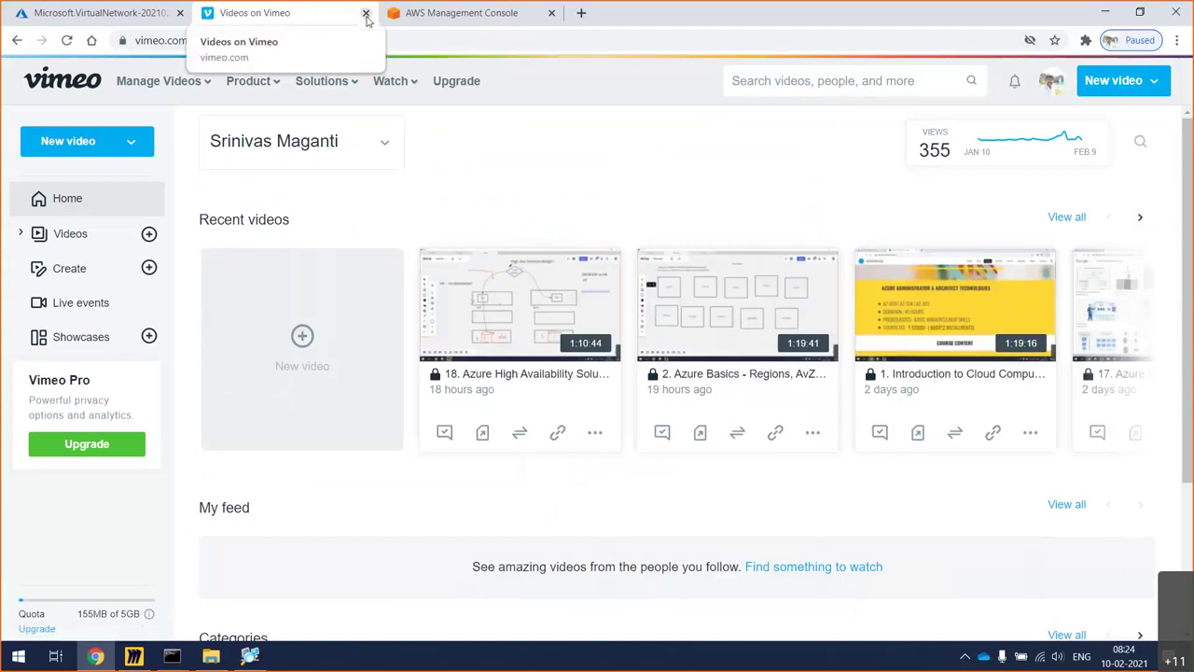
Step: Open the AzureB18-Feb2021 video folder, then close the Vimeo and AWS console tabs
{"action": "left_click", "coordinate": [19, 233]}
{"action": "left_click", "coordinate": [88, 271]}
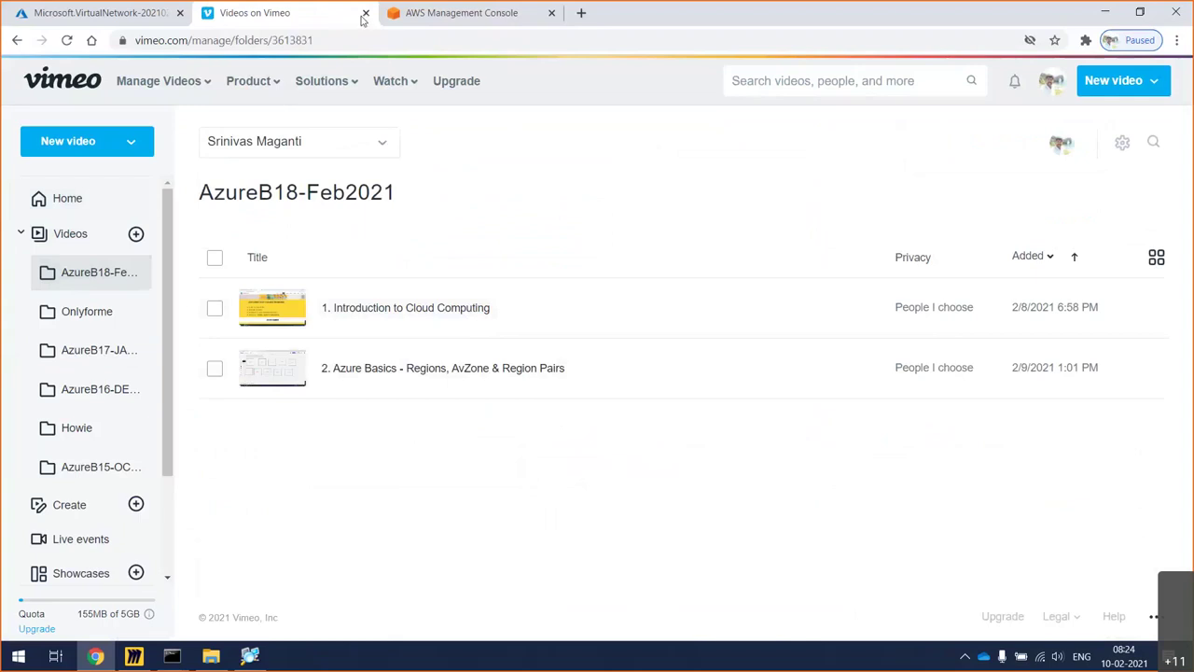
{"action": "left_click", "coordinate": [366, 13]}
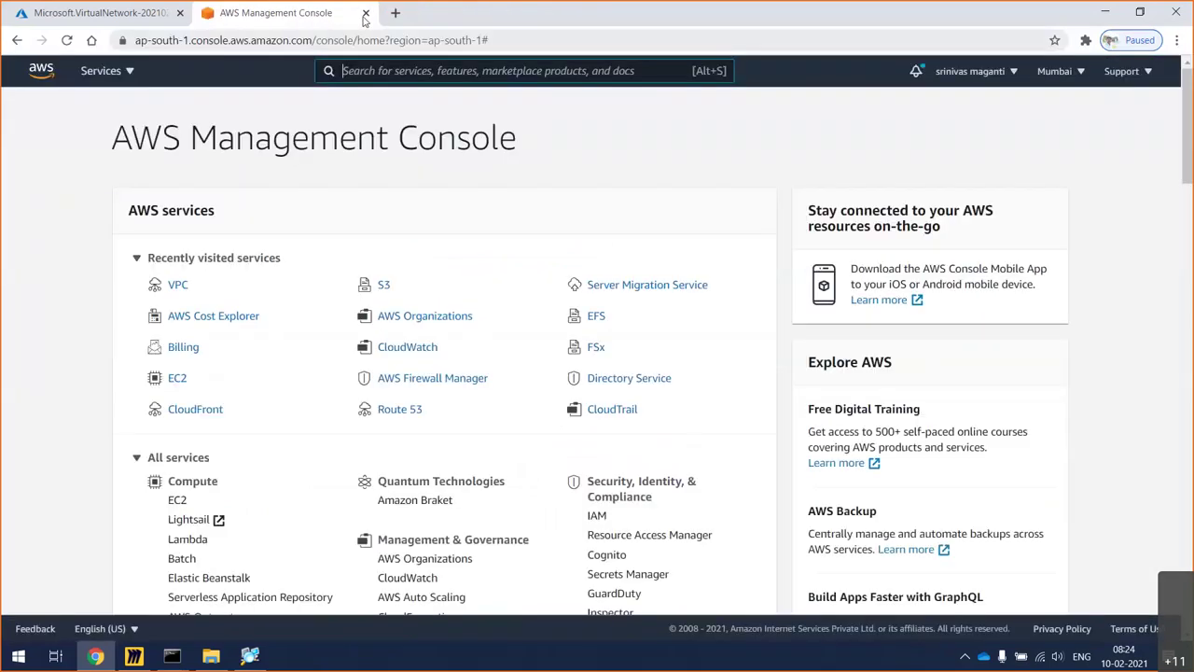
{"action": "left_click", "coordinate": [365, 13]}
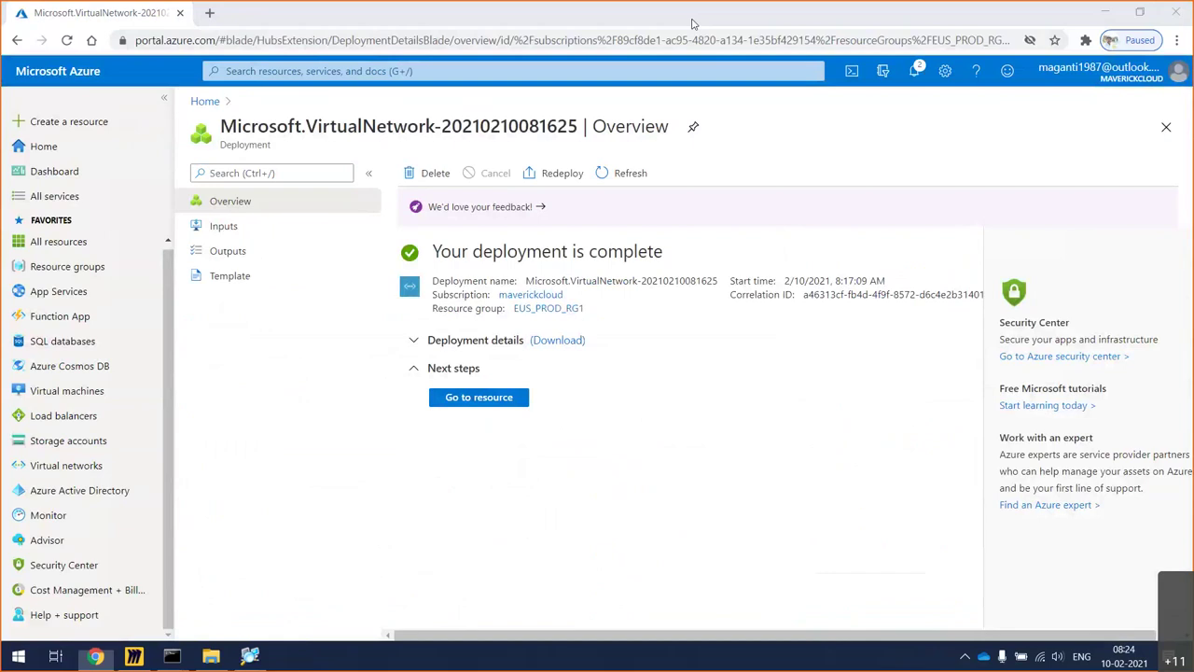